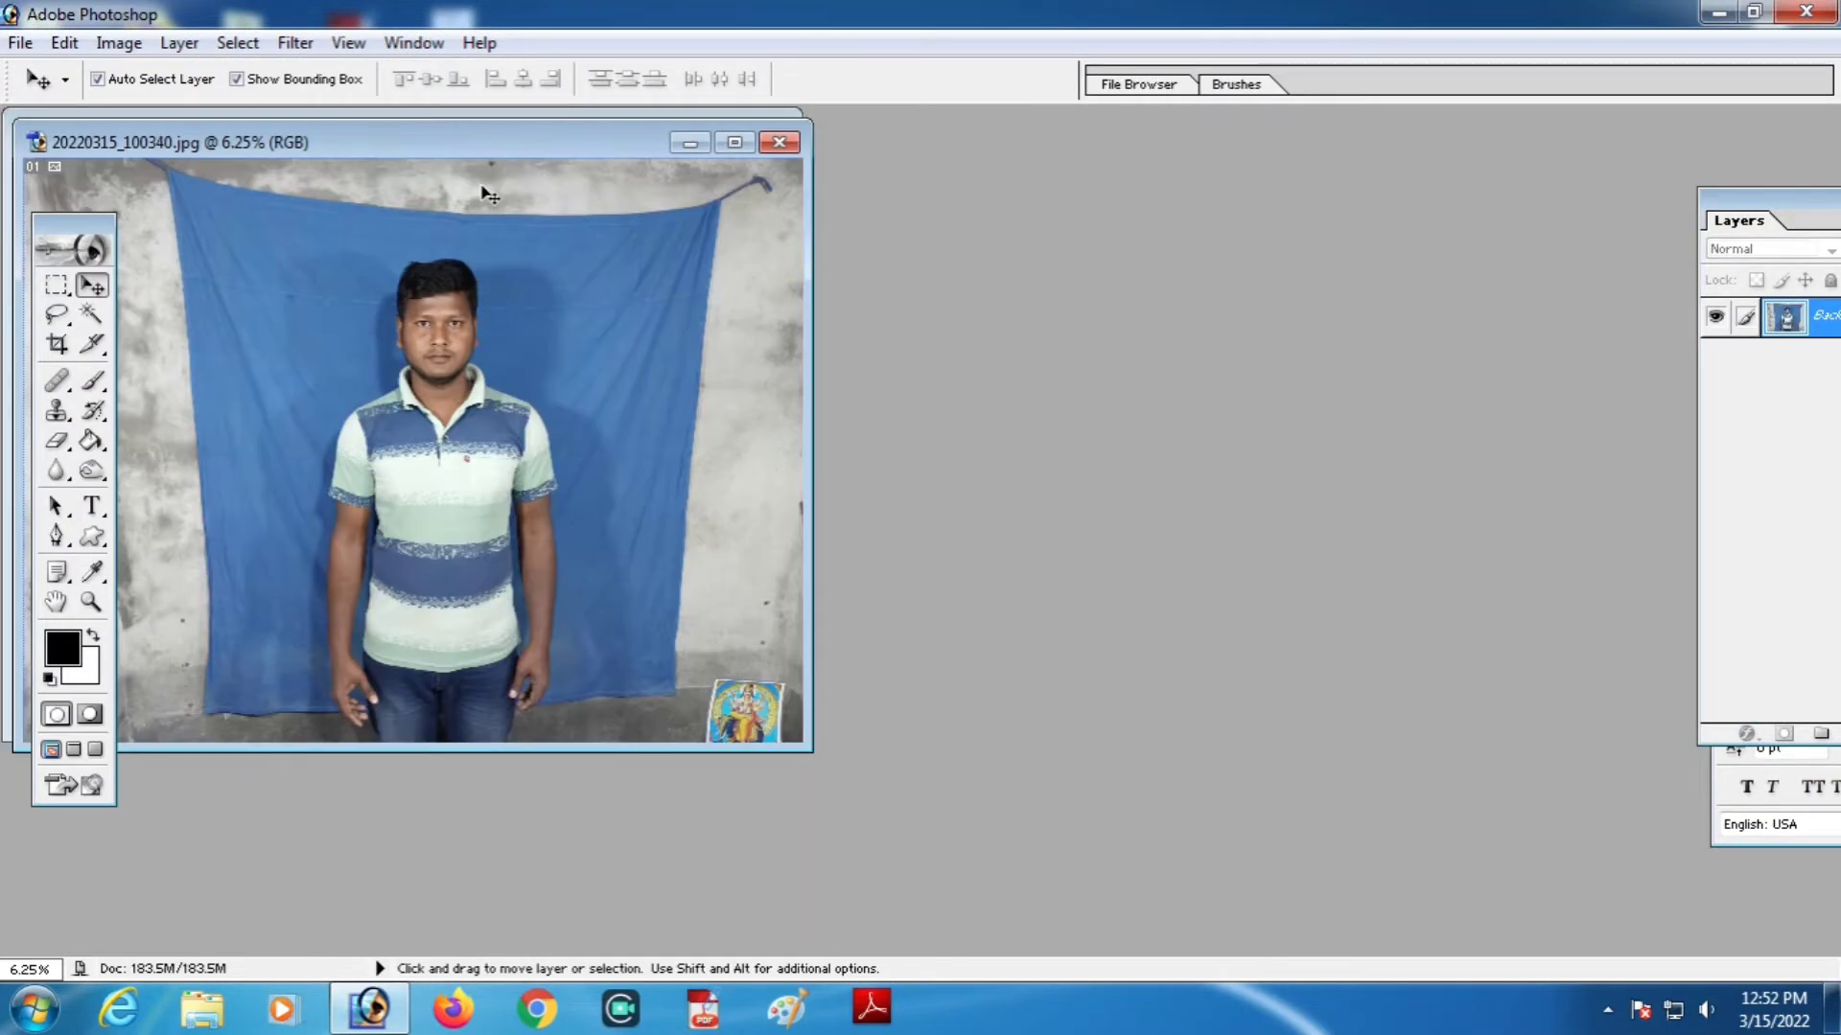
# Arrange the 20220315_100340.jpg and 20220315_100250.jpg windows side by side so both photos are fully uncovered
pyautogui.moveTo(506, 141); pyautogui.dragTo(1314, 144)
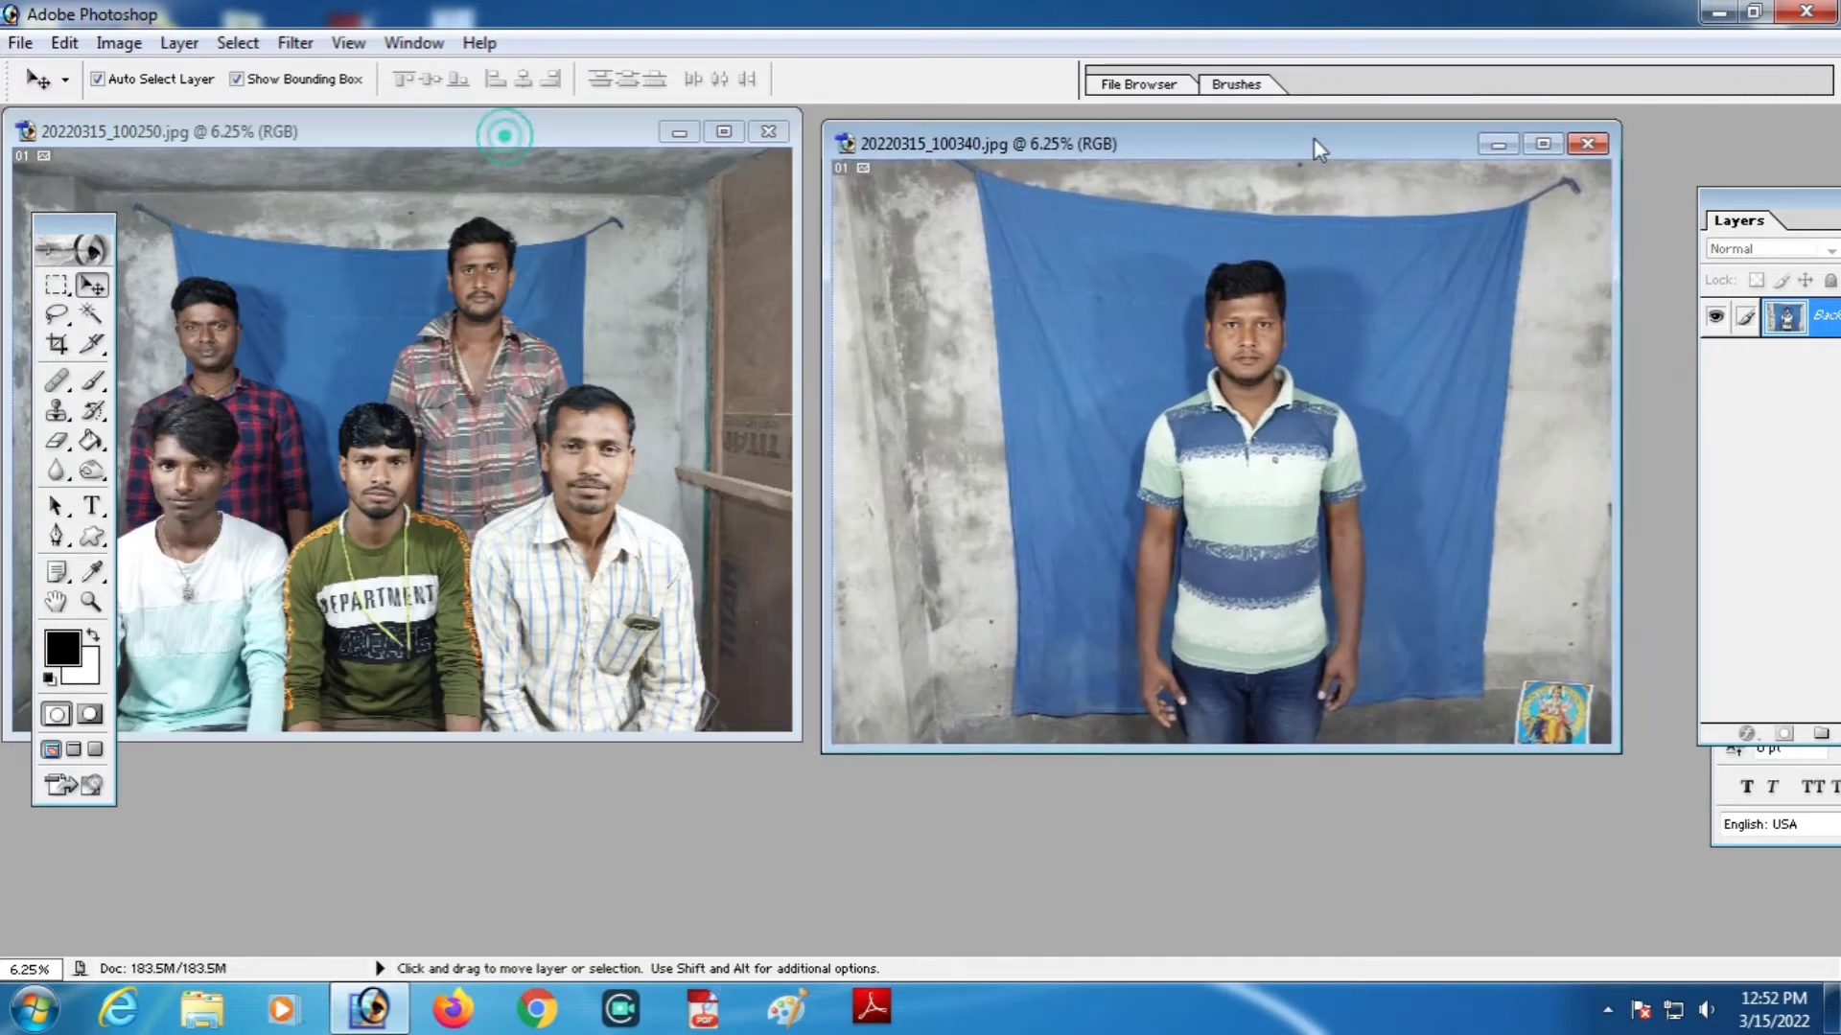
pyautogui.click(480, 459)
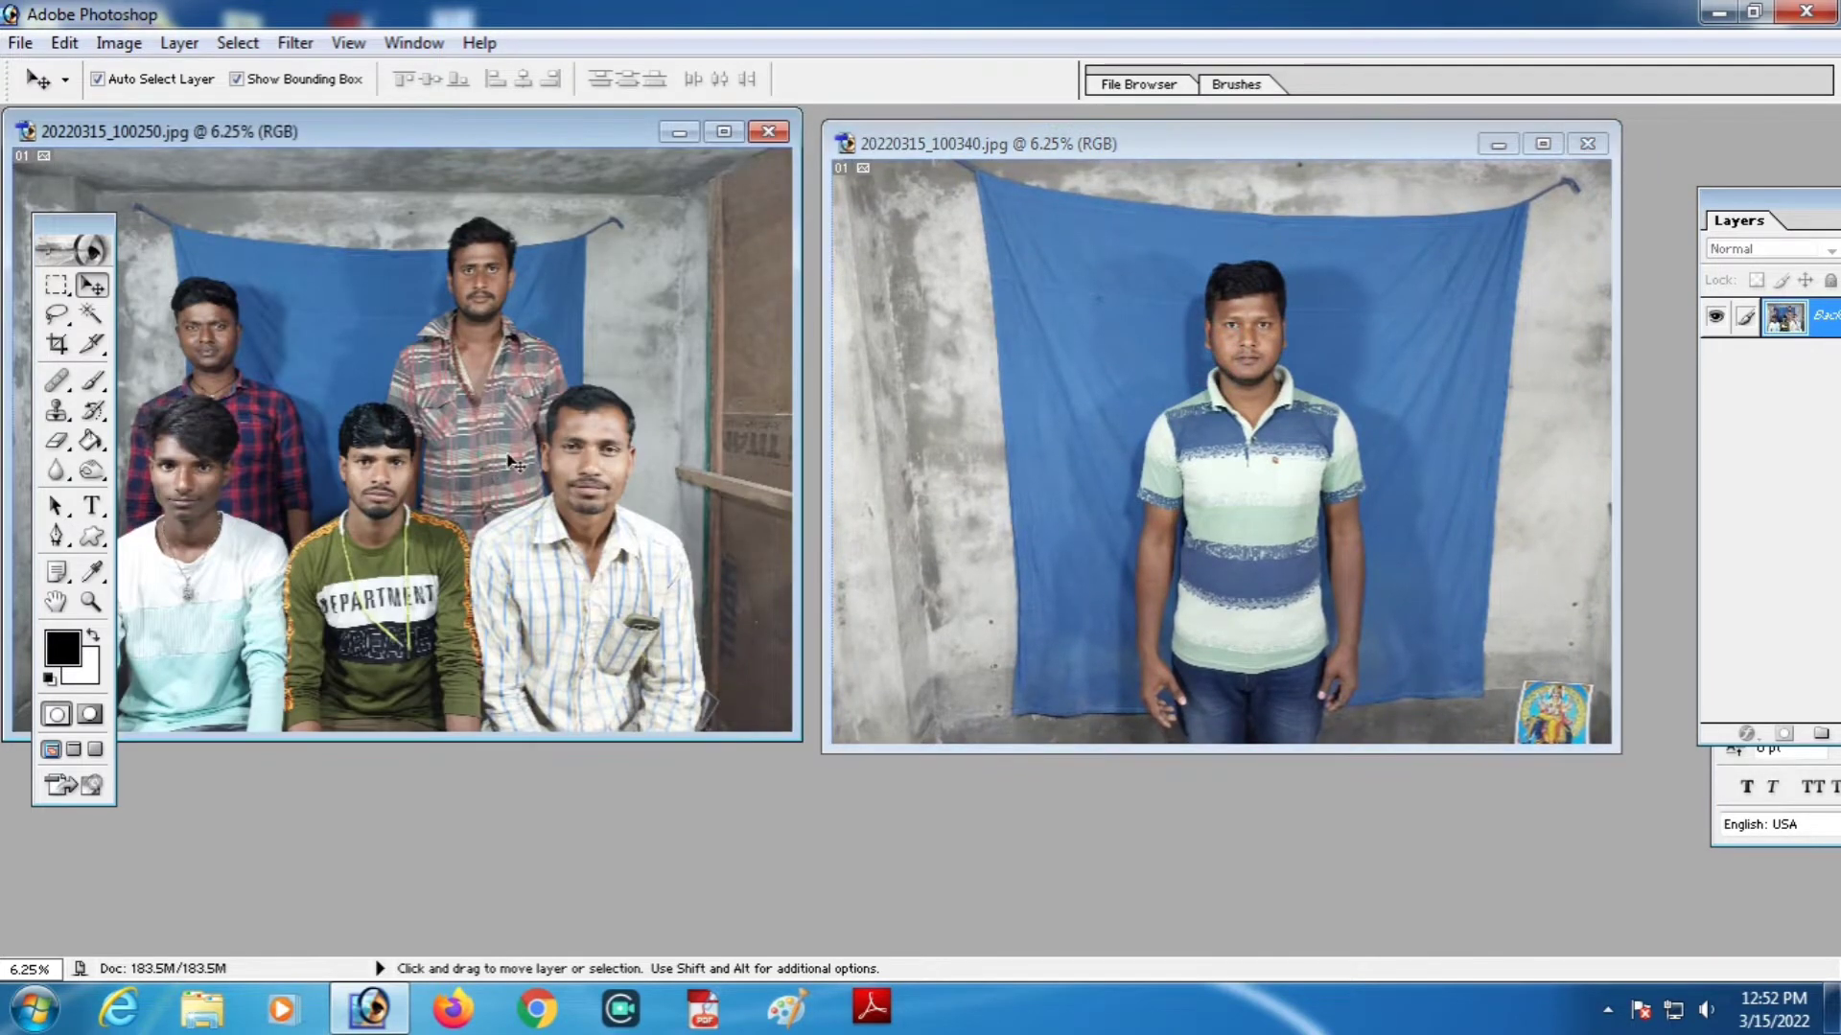
pyautogui.click(1281, 462)
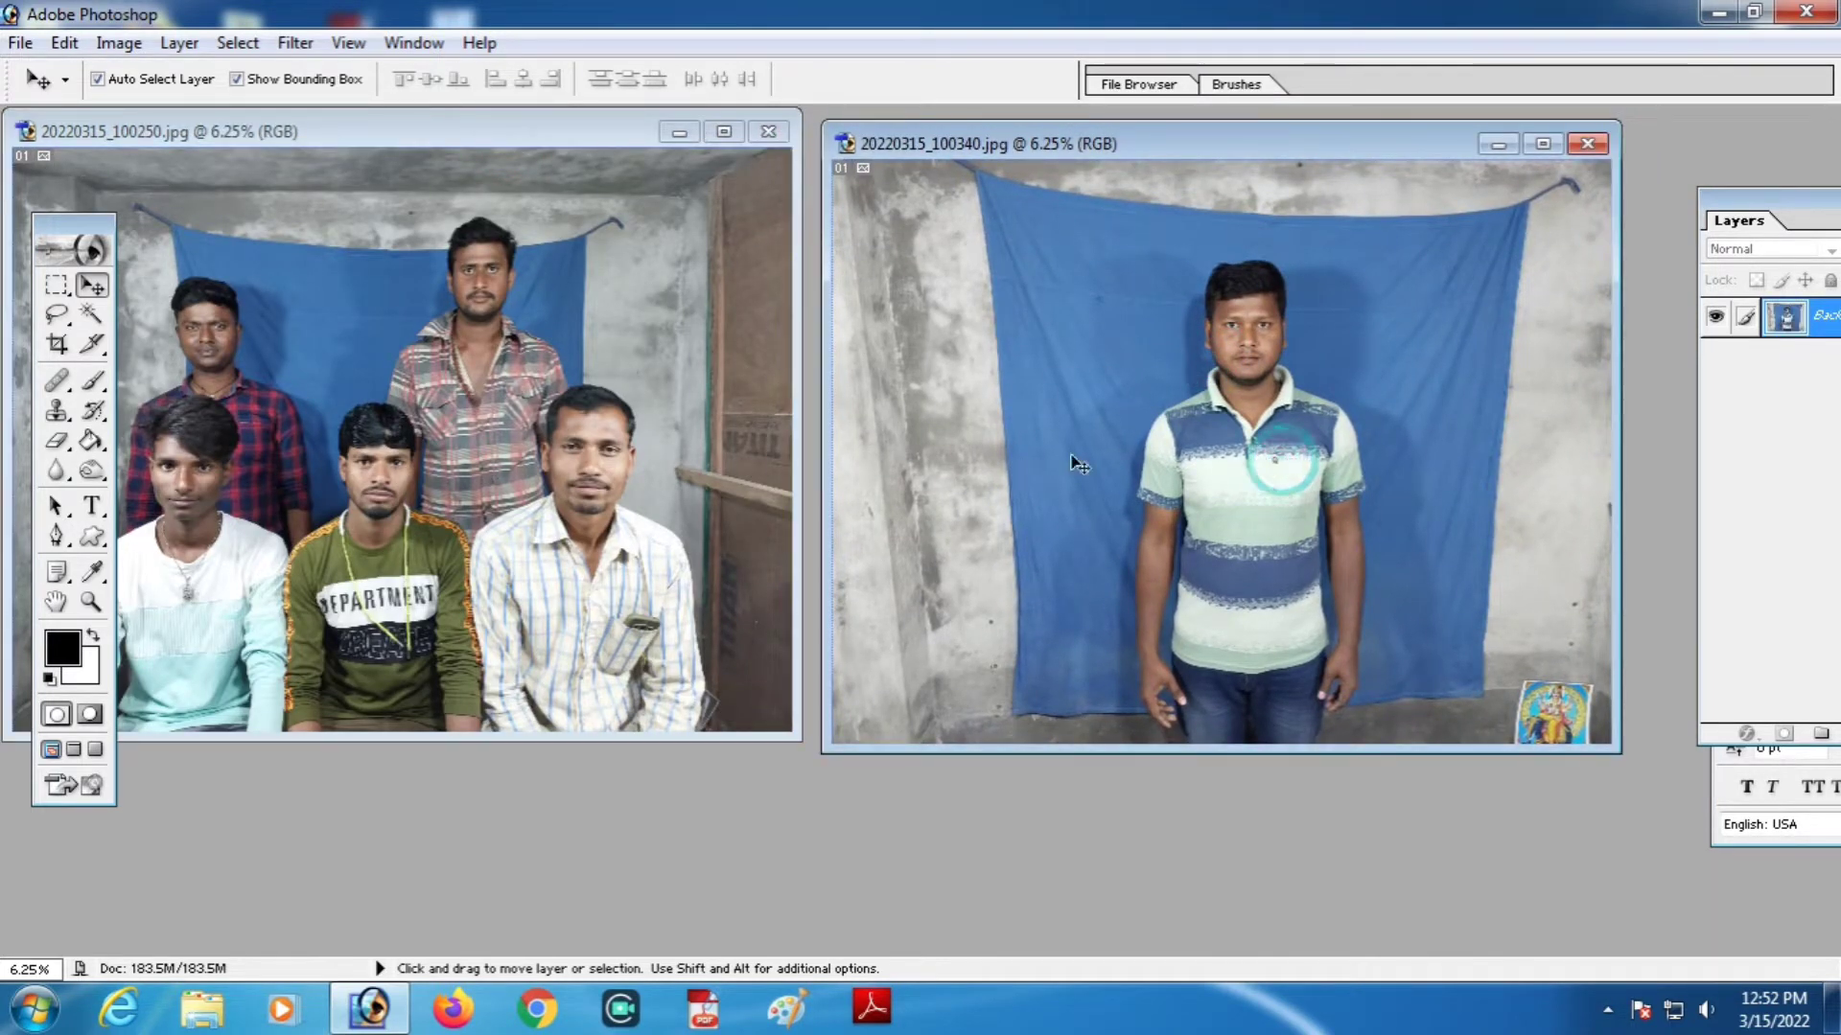
pyautogui.click(666, 190)
pyautogui.moveTo(598, 134); pyautogui.dragTo(545, 134)
pyautogui.click(1516, 184)
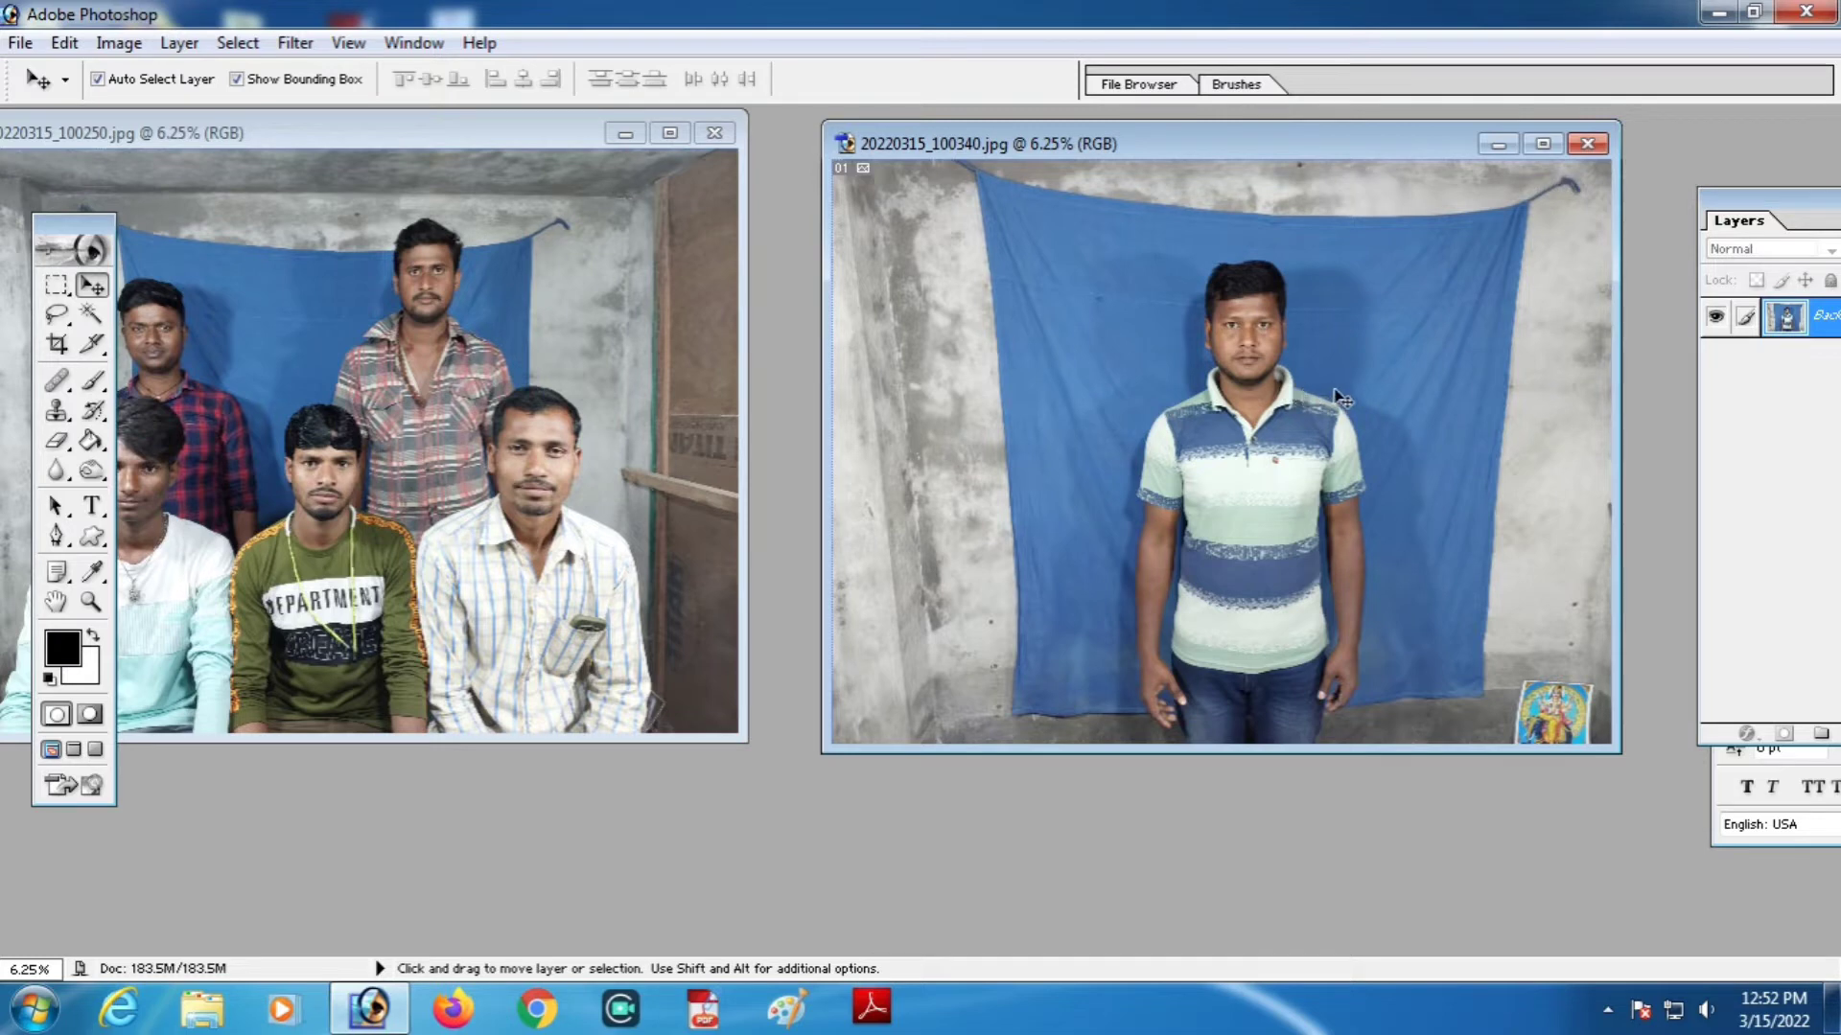
# Maximize 20220315_100340.jpg and examine the man's outline up close from his collar down to his hands
pyautogui.click(1537, 147)
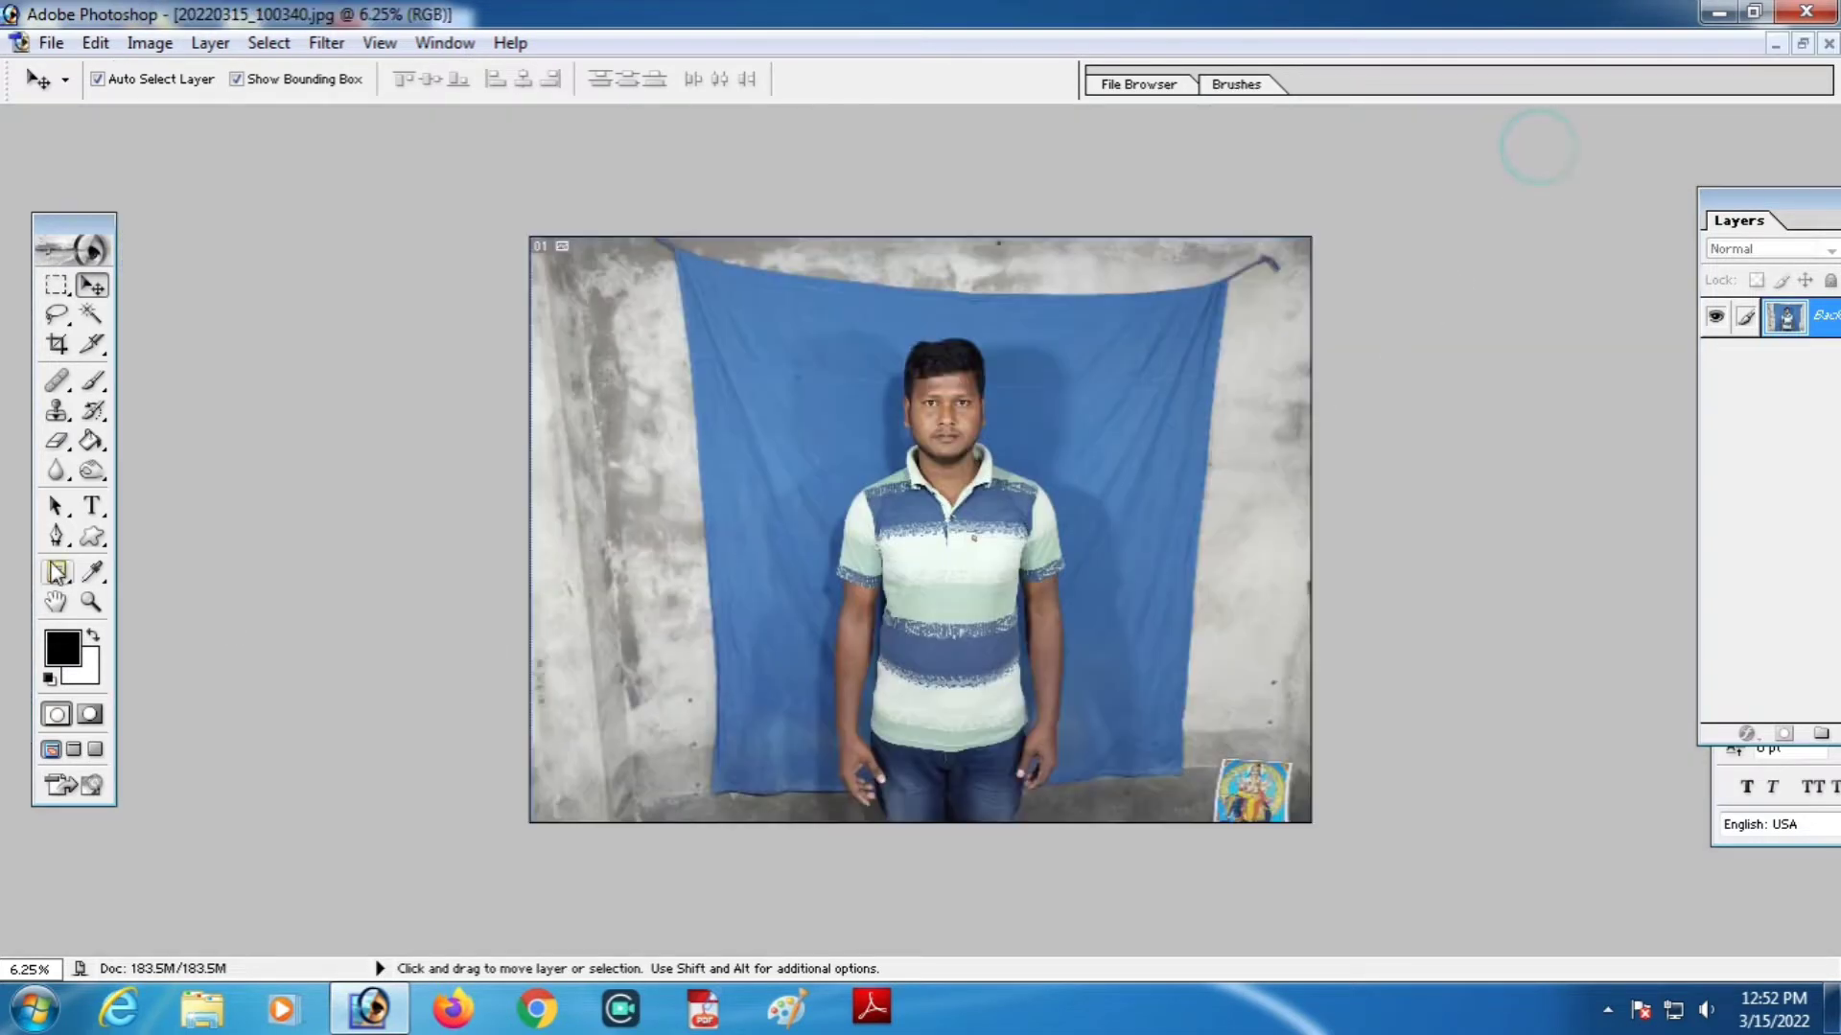
pyautogui.click(91, 604)
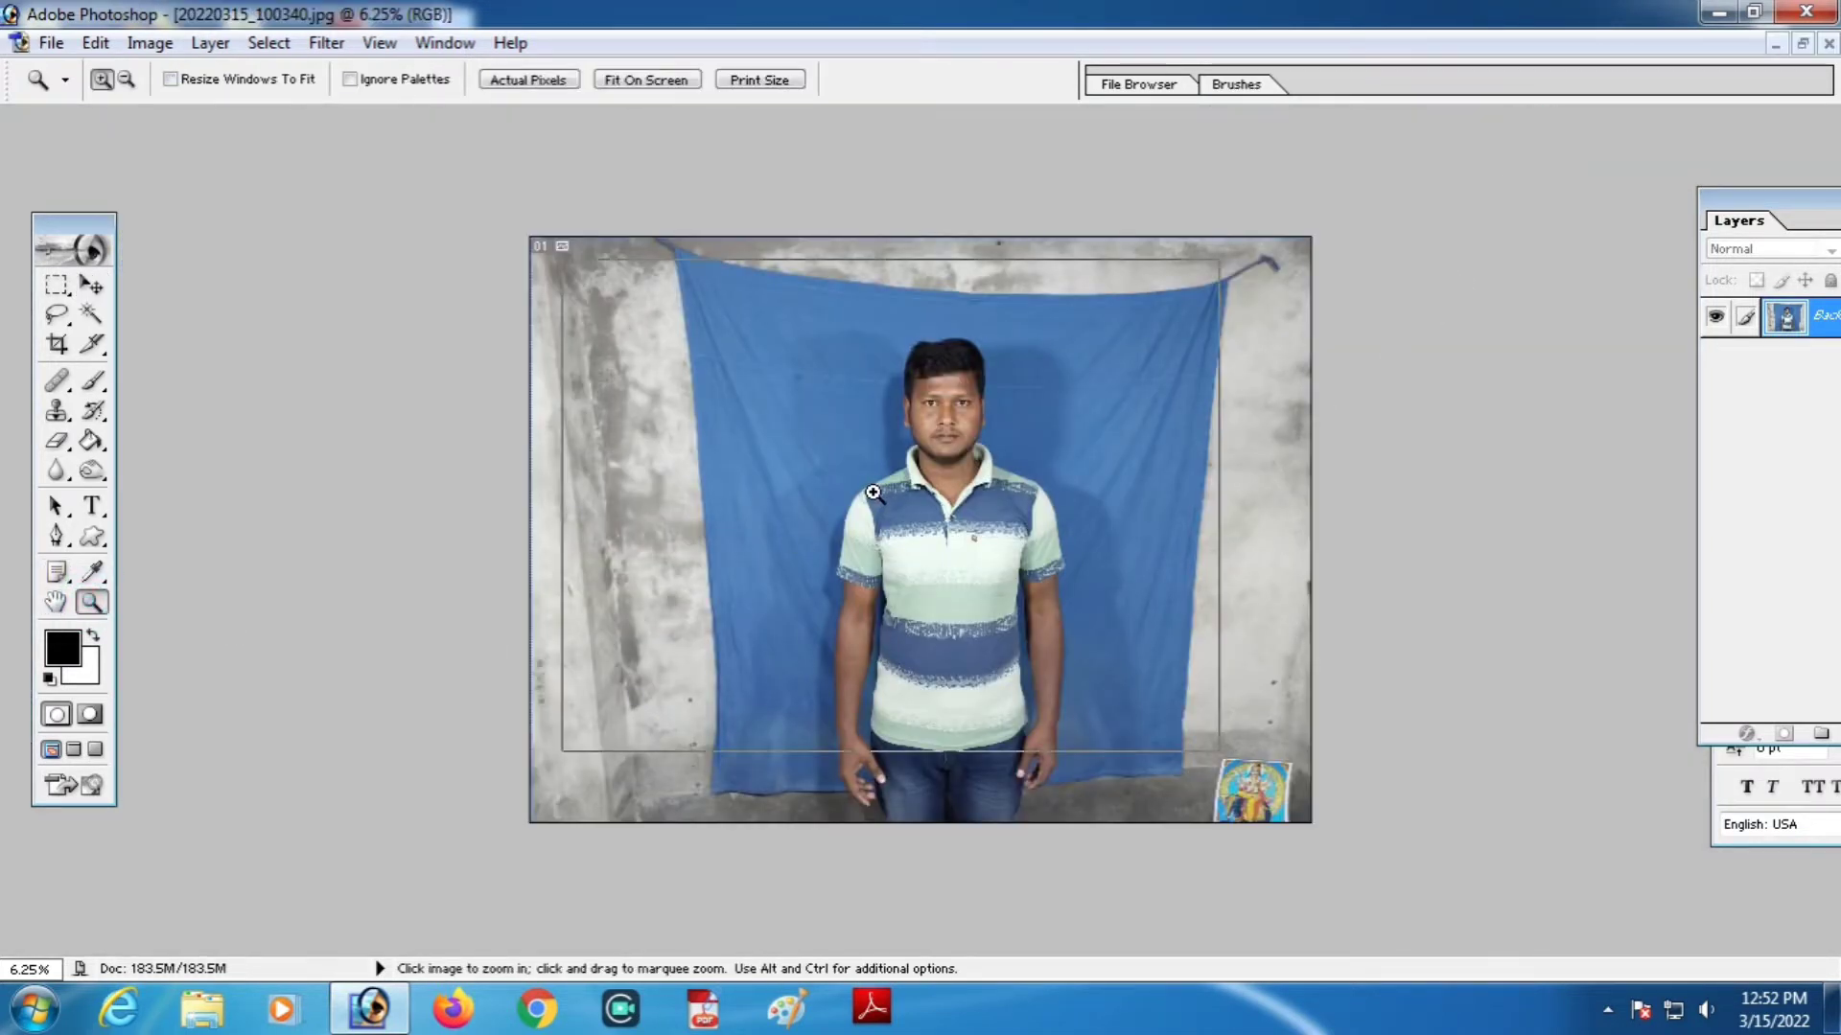
pyautogui.click(874, 494)
pyautogui.click(888, 490)
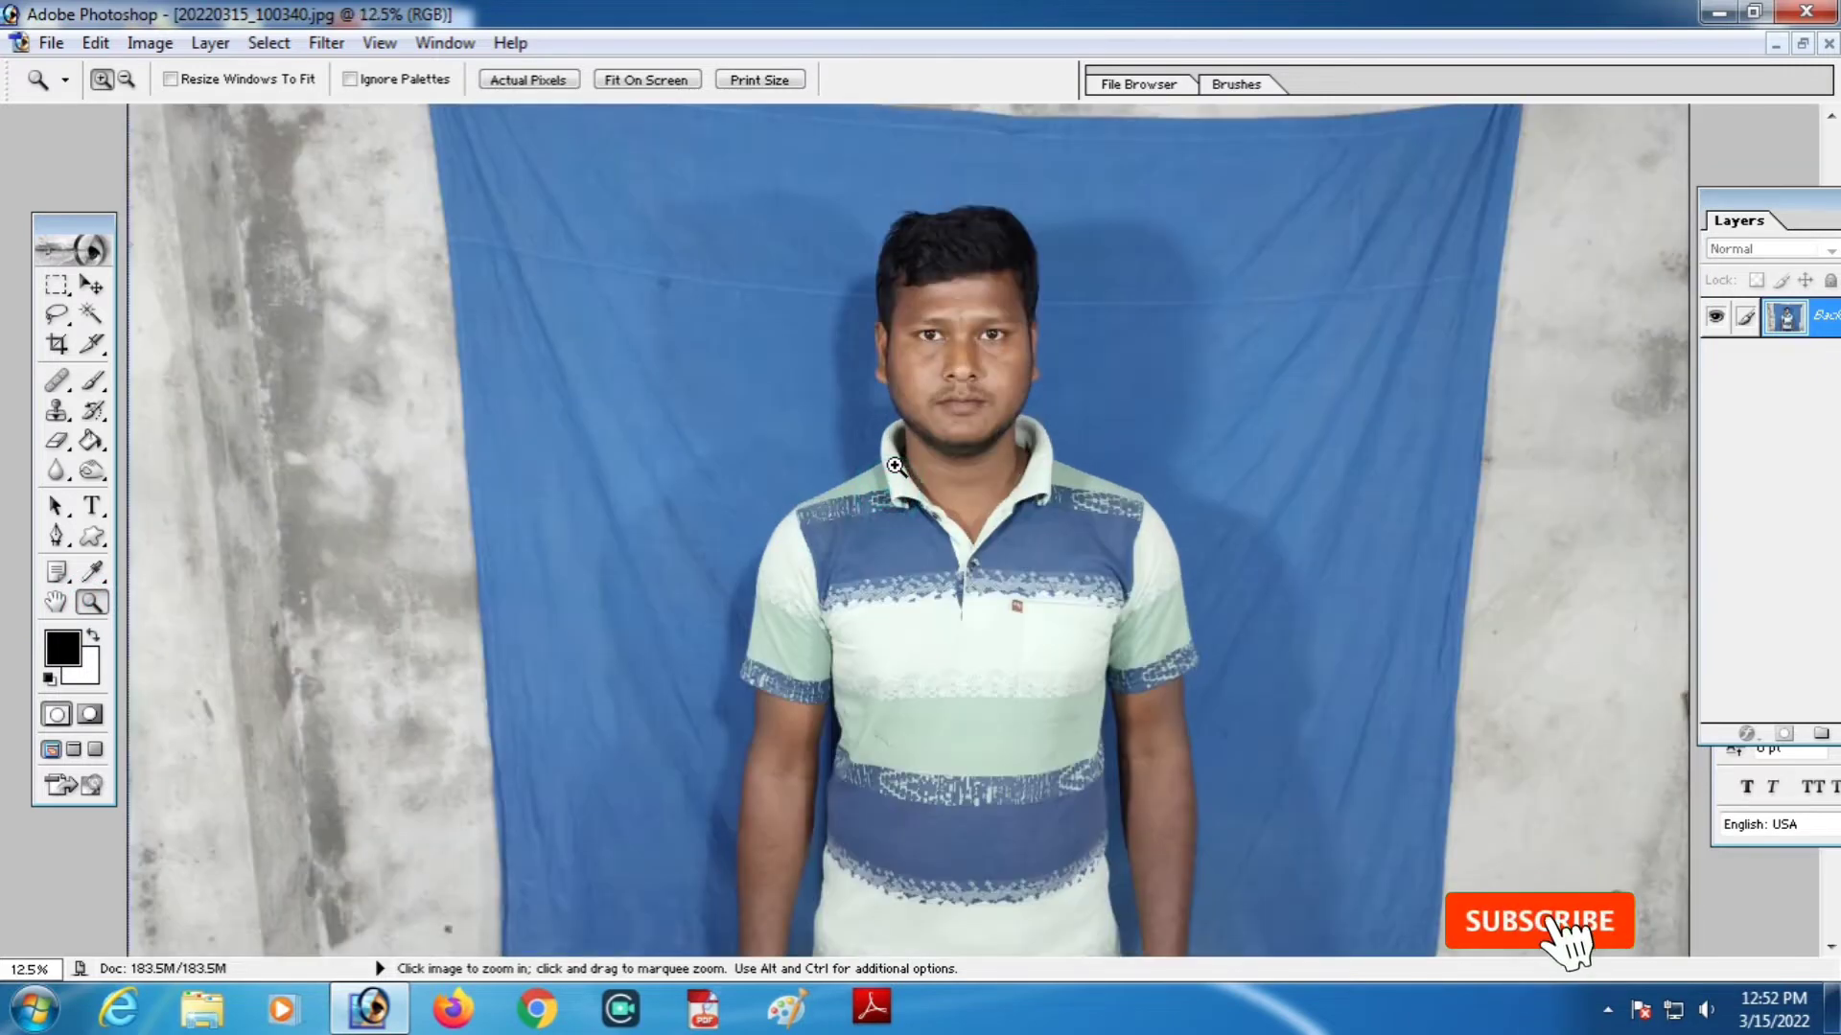
pyautogui.click(893, 465)
pyautogui.press('space')
pyautogui.moveTo(934, 676); pyautogui.dragTo(912, 406)
pyautogui.moveTo(912, 538); pyautogui.dragTo(872, 397)
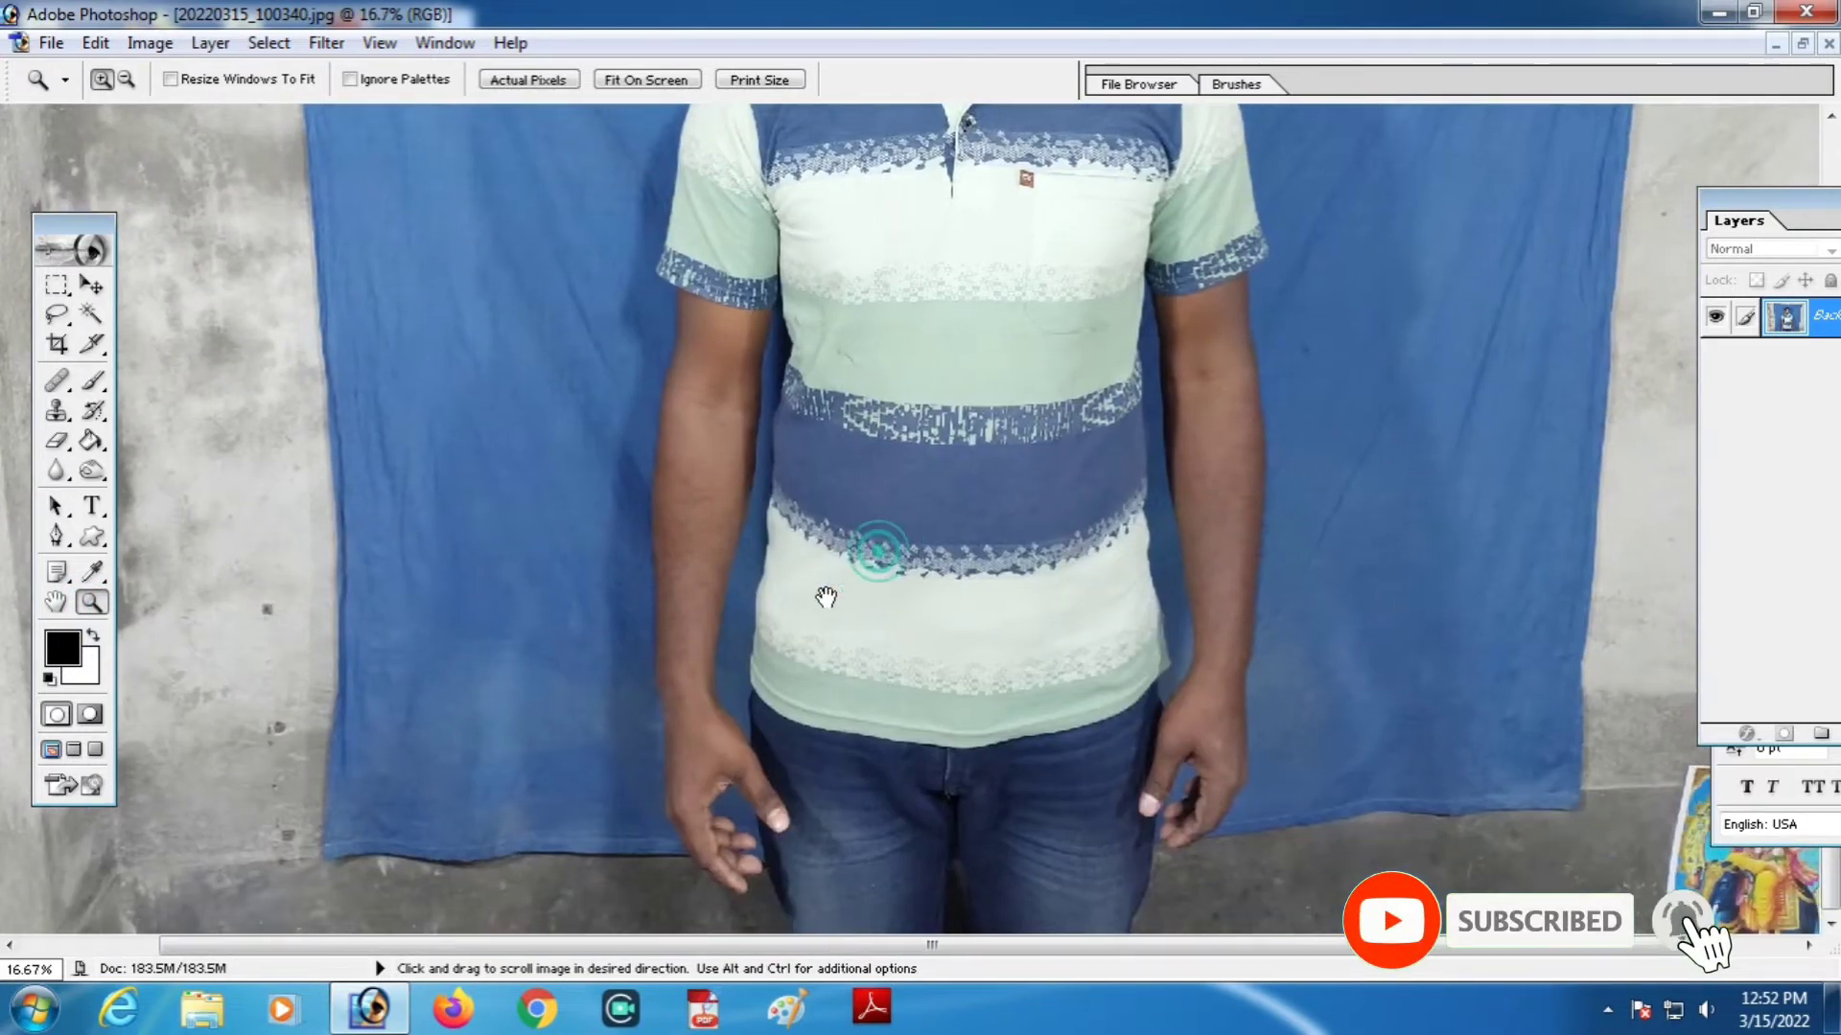
pyautogui.press('space')
pyautogui.moveTo(947, 473); pyautogui.dragTo(1005, 824)
pyautogui.moveTo(1002, 605)
pyautogui.mouseDown()
pyautogui.moveTo(1021, 748)
pyautogui.moveTo(1002, 616)
pyautogui.mouseUp()
pyautogui.moveTo(1001, 606); pyautogui.dragTo(999, 374)
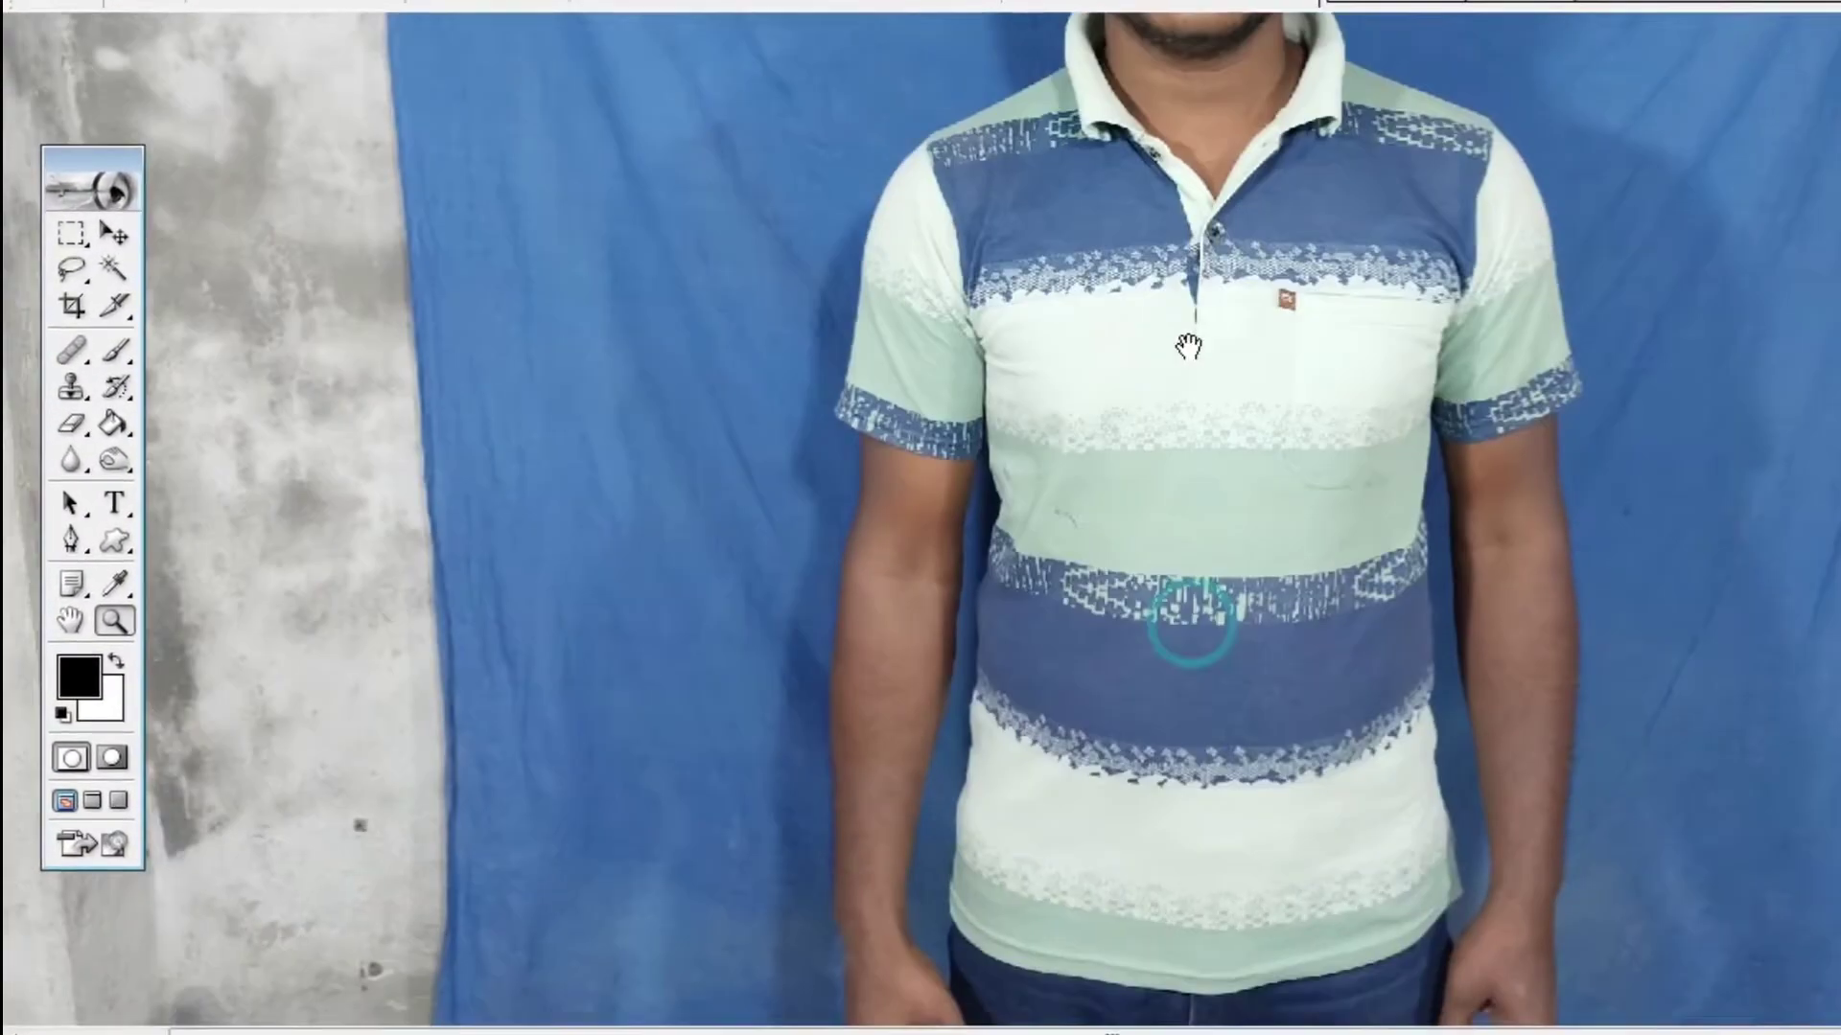
pyautogui.moveTo(1189, 346); pyautogui.dragTo(1189, 308)
pyautogui.moveTo(1202, 556); pyautogui.dragTo(1158, 430)
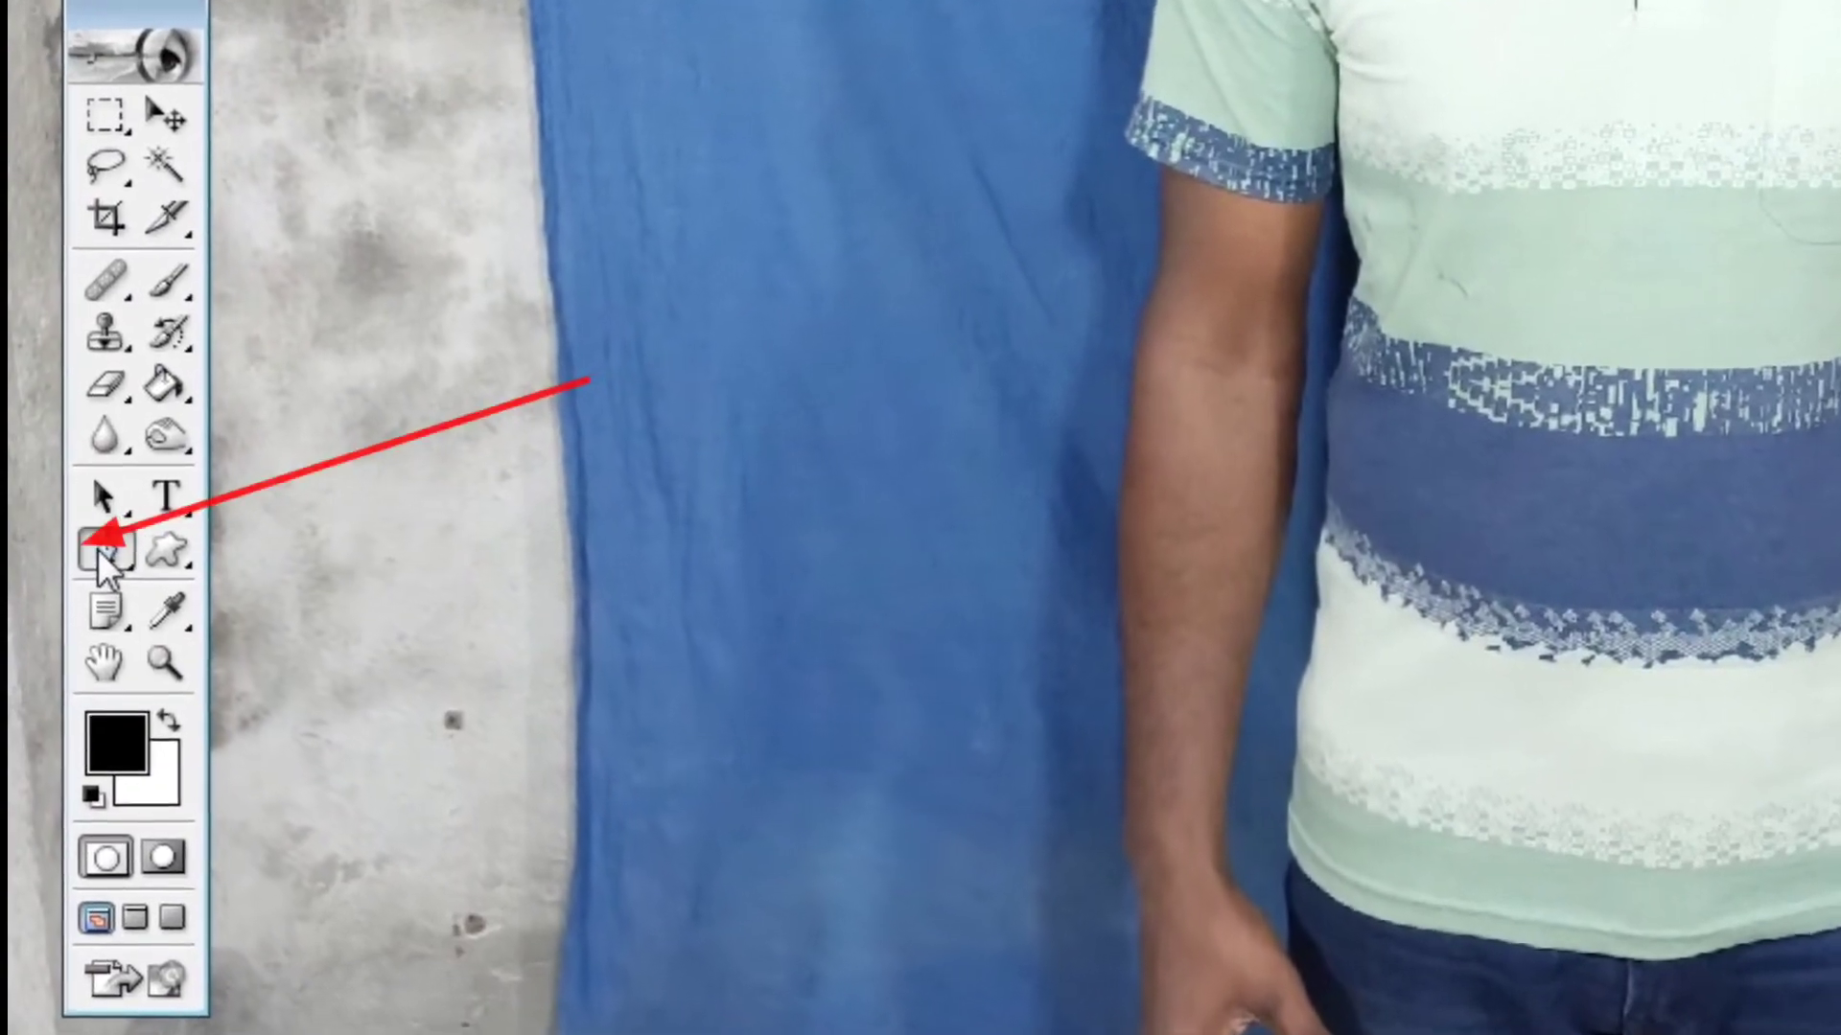
# Start a Pen tool path at the wrist on the image's left side and trace the outer arm up to the upper sleeve
pyautogui.click(96, 544)
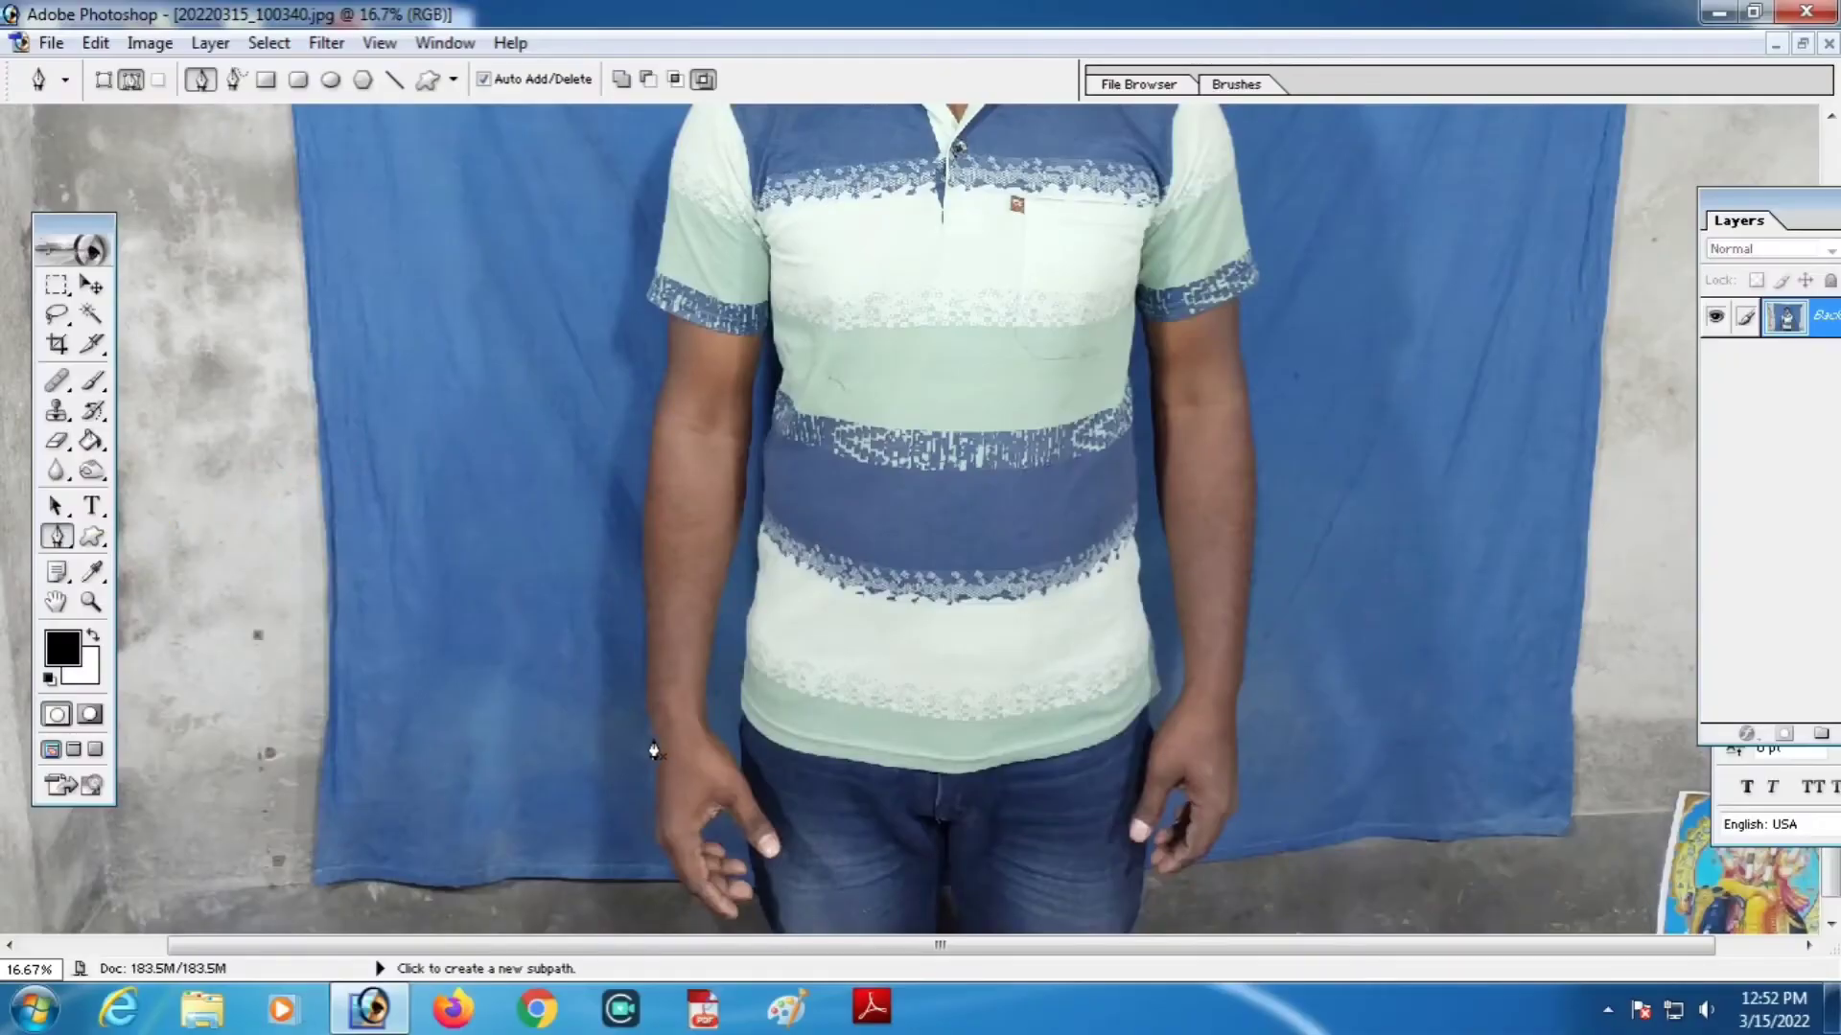
pyautogui.click(652, 739)
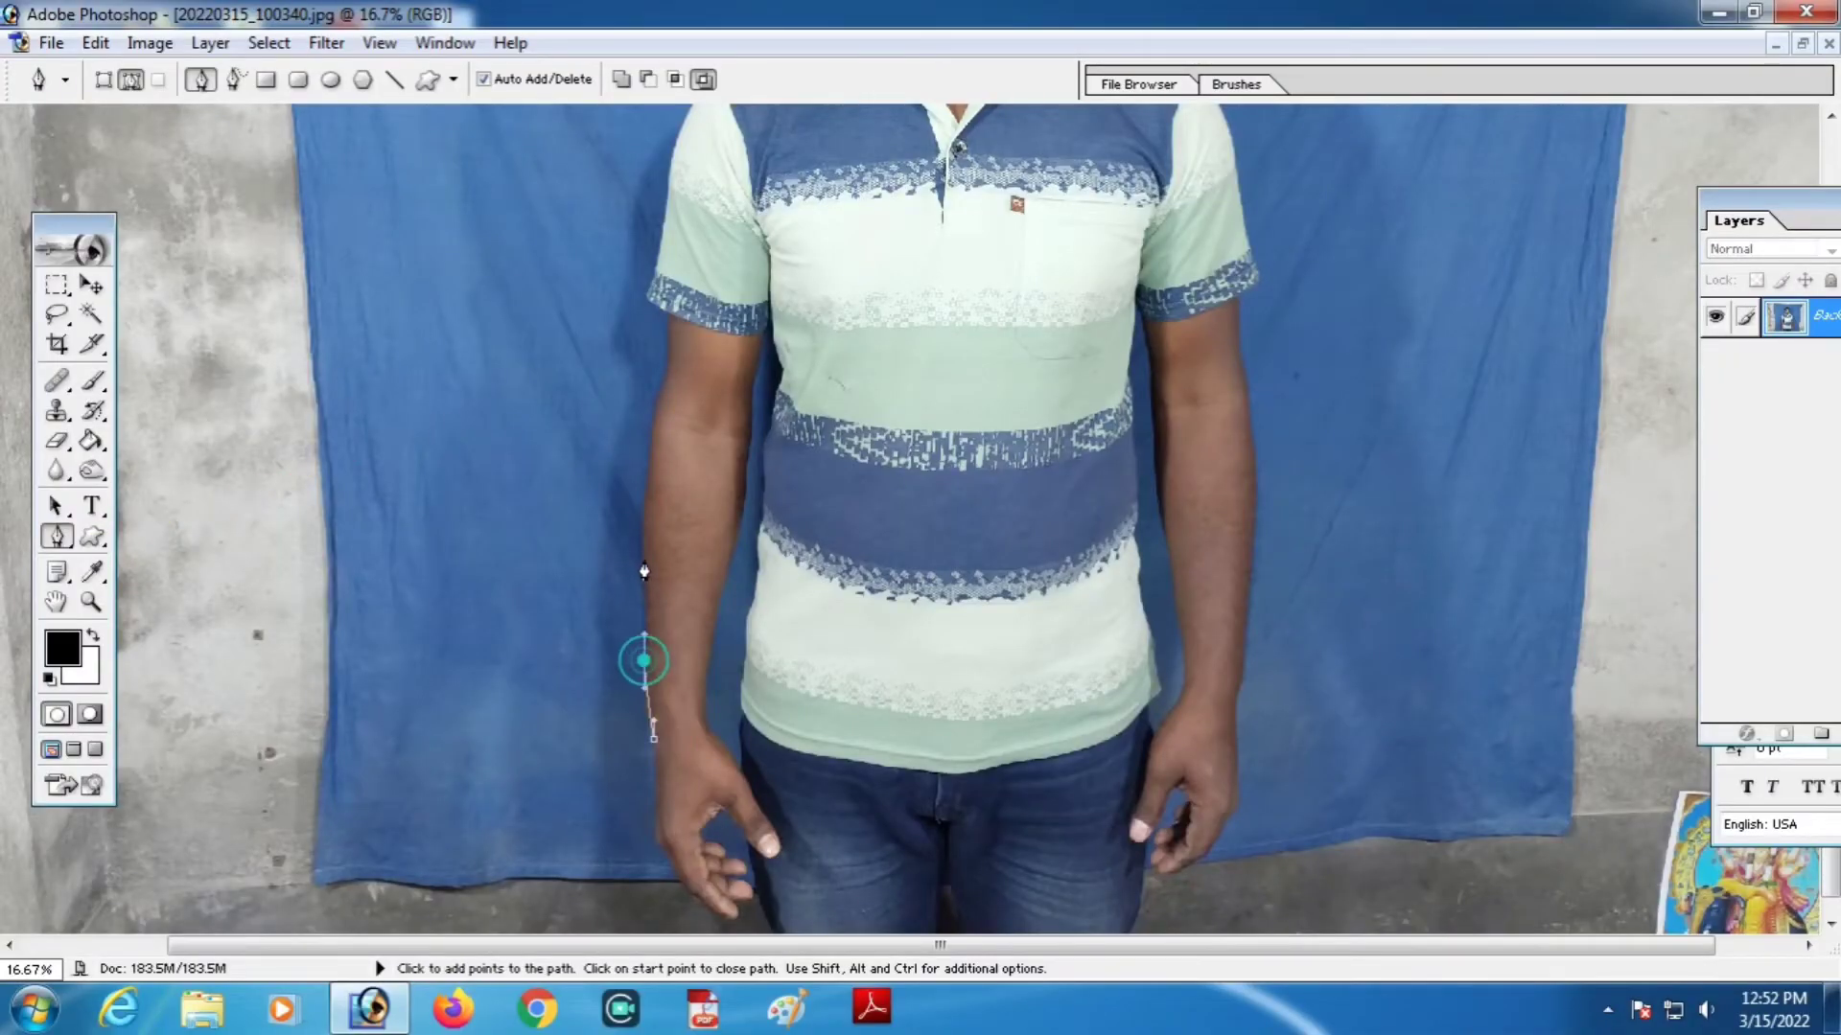
pyautogui.click(657, 407)
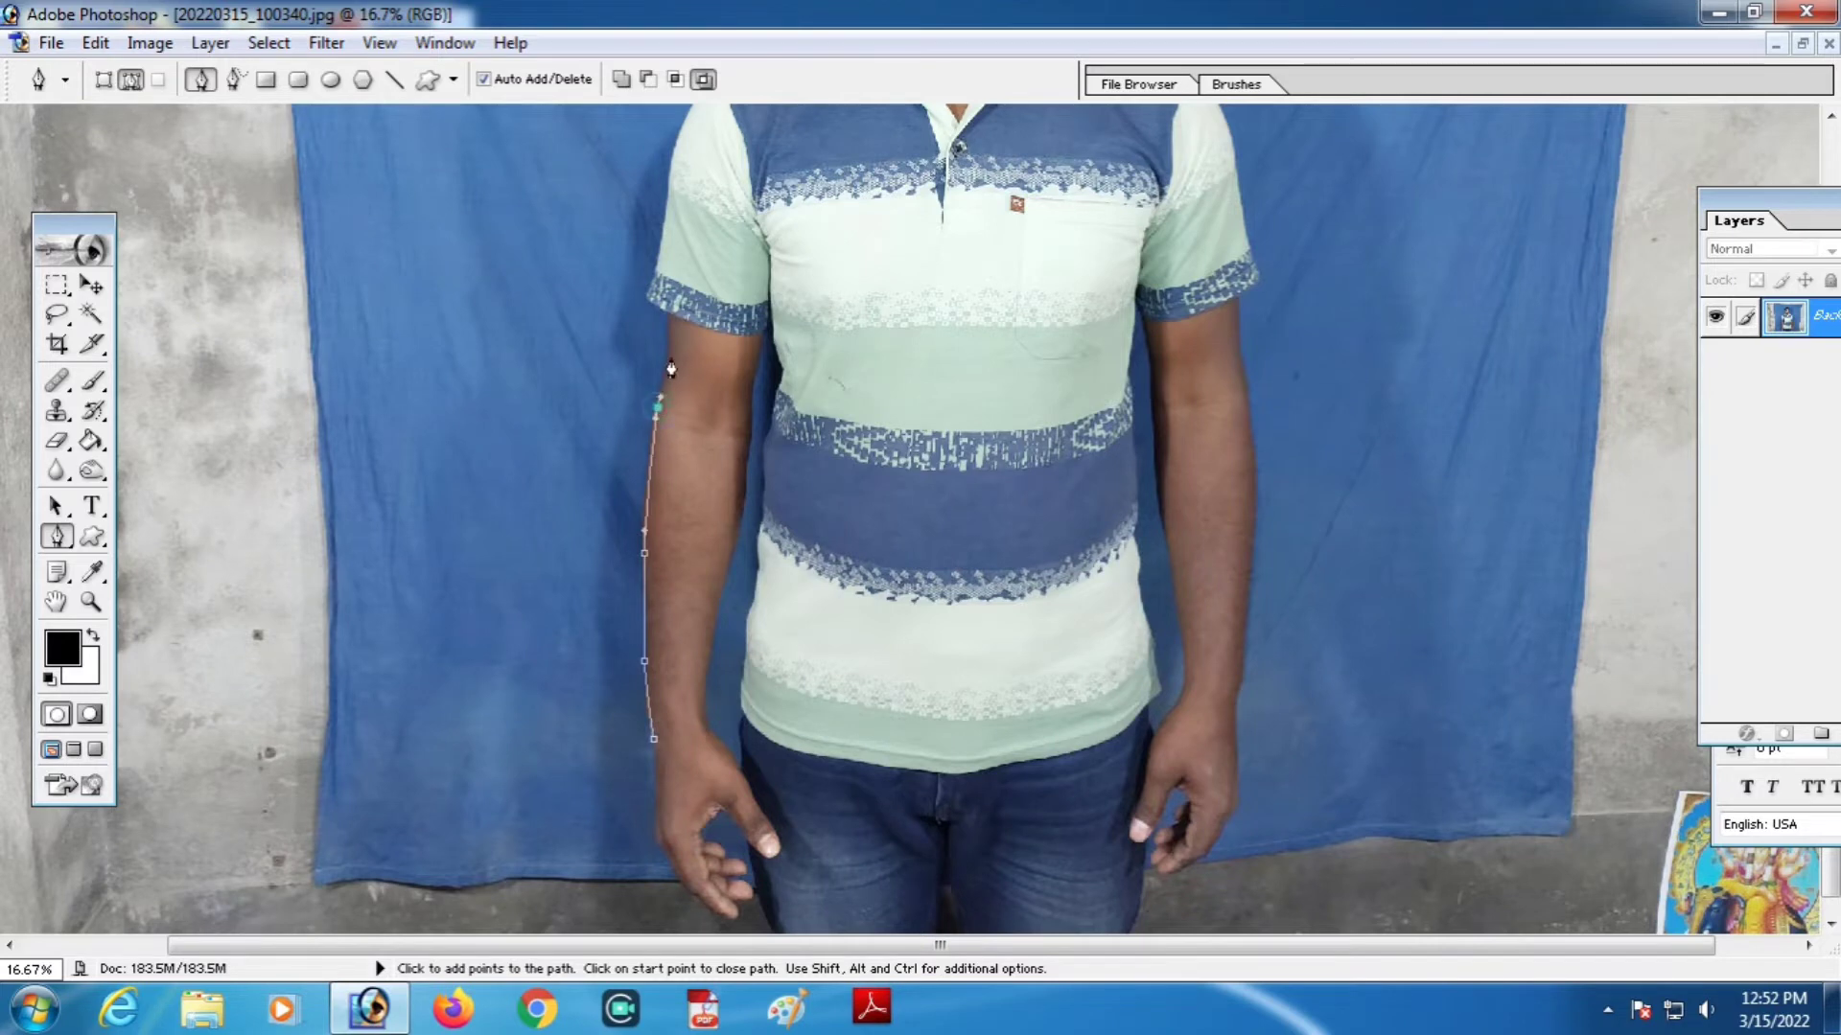
pyautogui.click(651, 287)
pyautogui.click(671, 178)
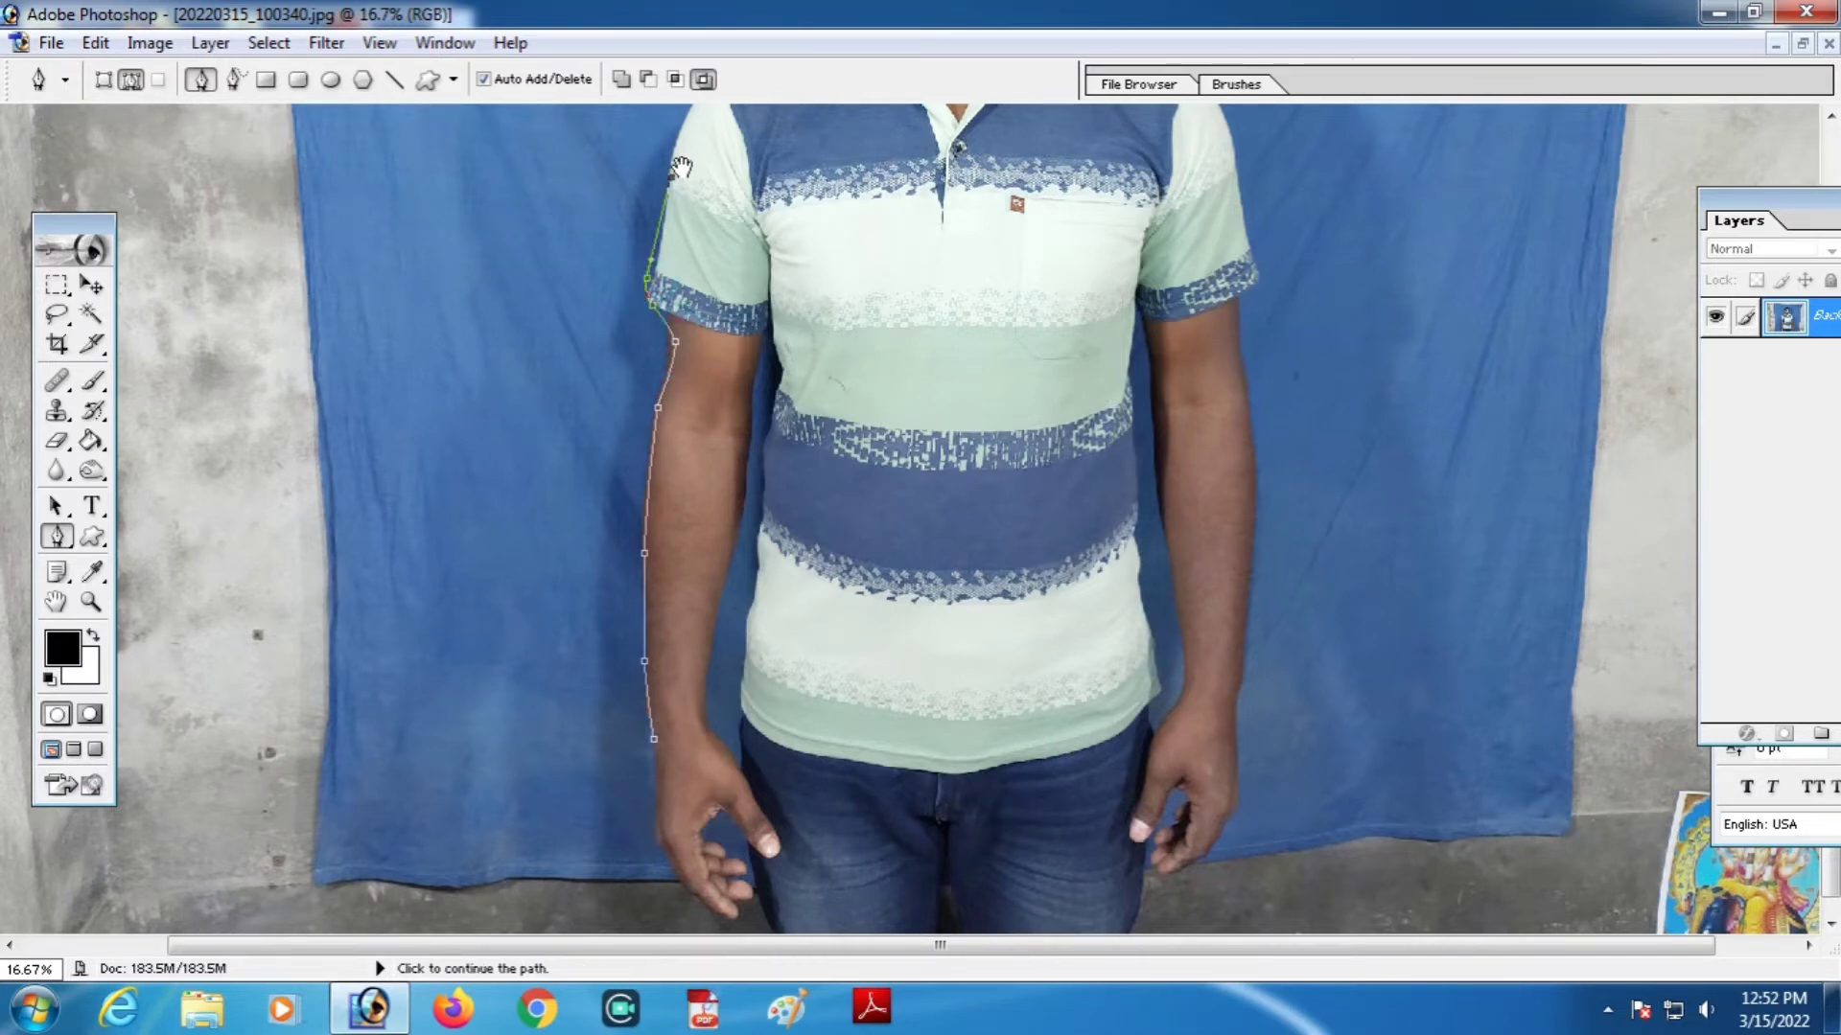
# Continue the pen path over the shoulder on the image's left side and up to the top of the shirt collar
pyautogui.moveTo(678, 156); pyautogui.dragTo(684, 518)
pyautogui.click(697, 460)
pyautogui.click(734, 421)
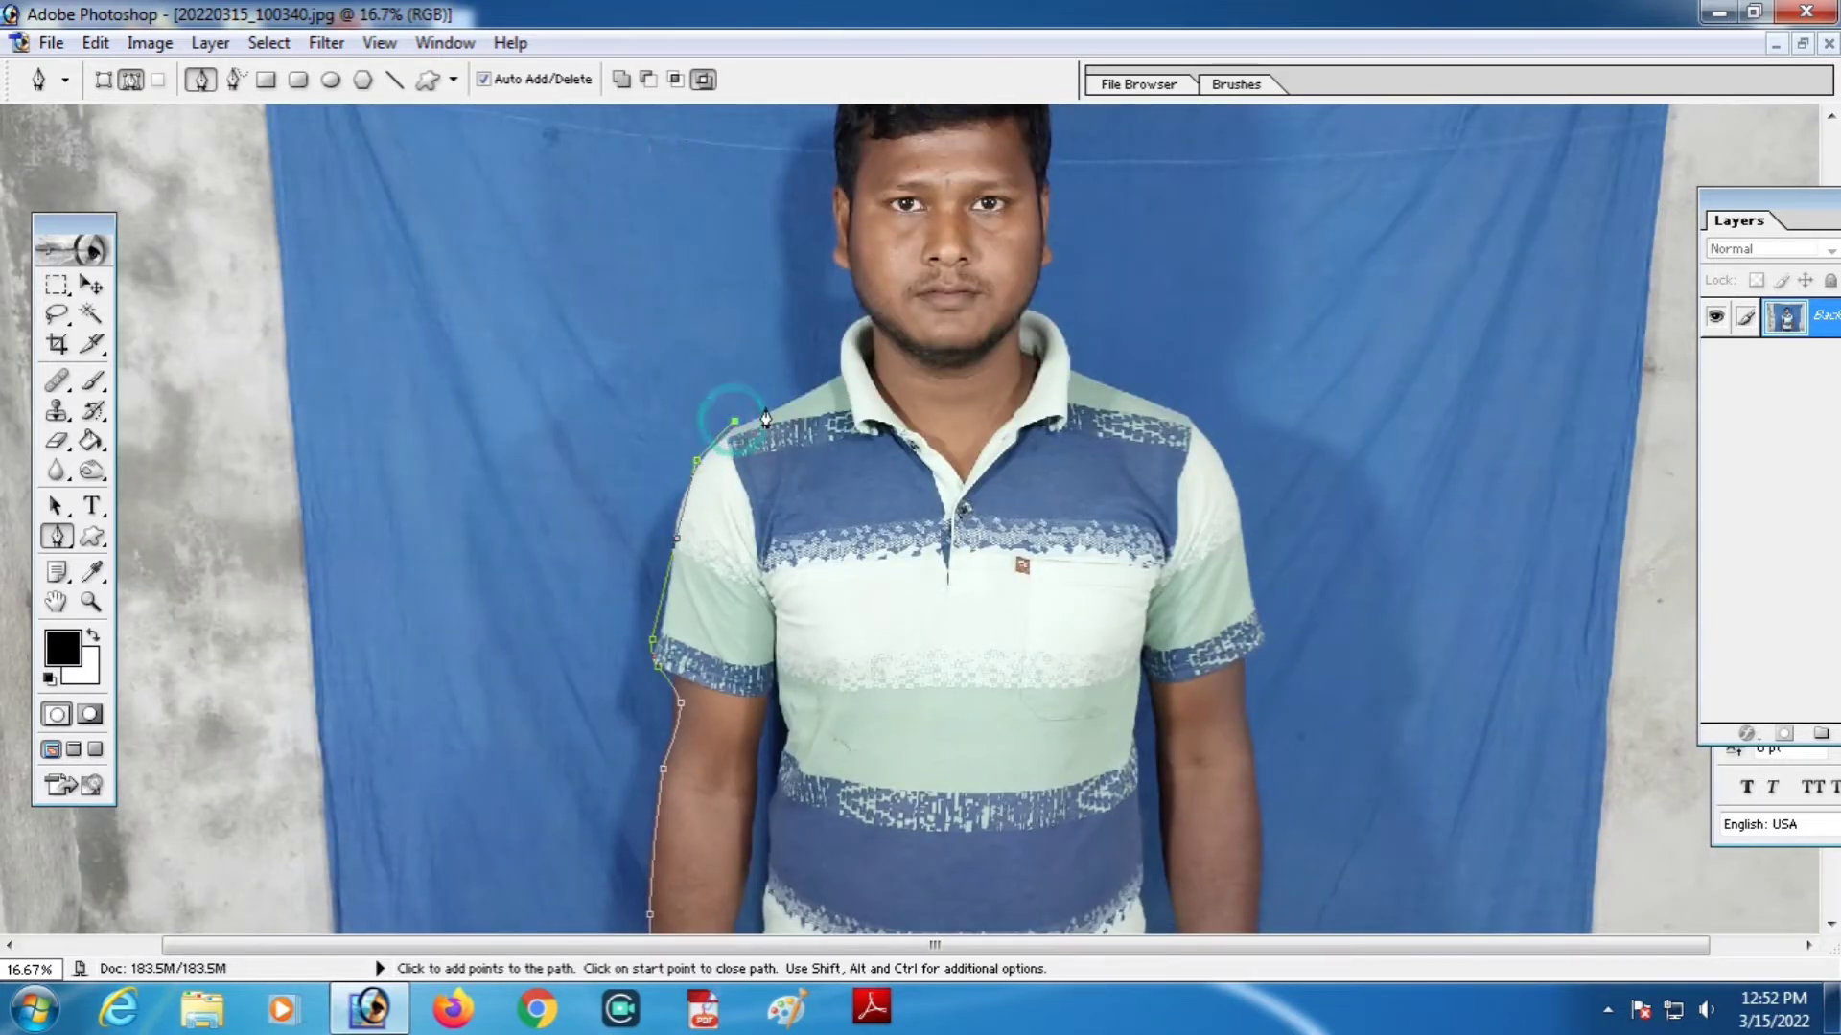
pyautogui.hotkey('ctrl', 'alt', 'z')
pyautogui.click(735, 431)
pyautogui.click(866, 314)
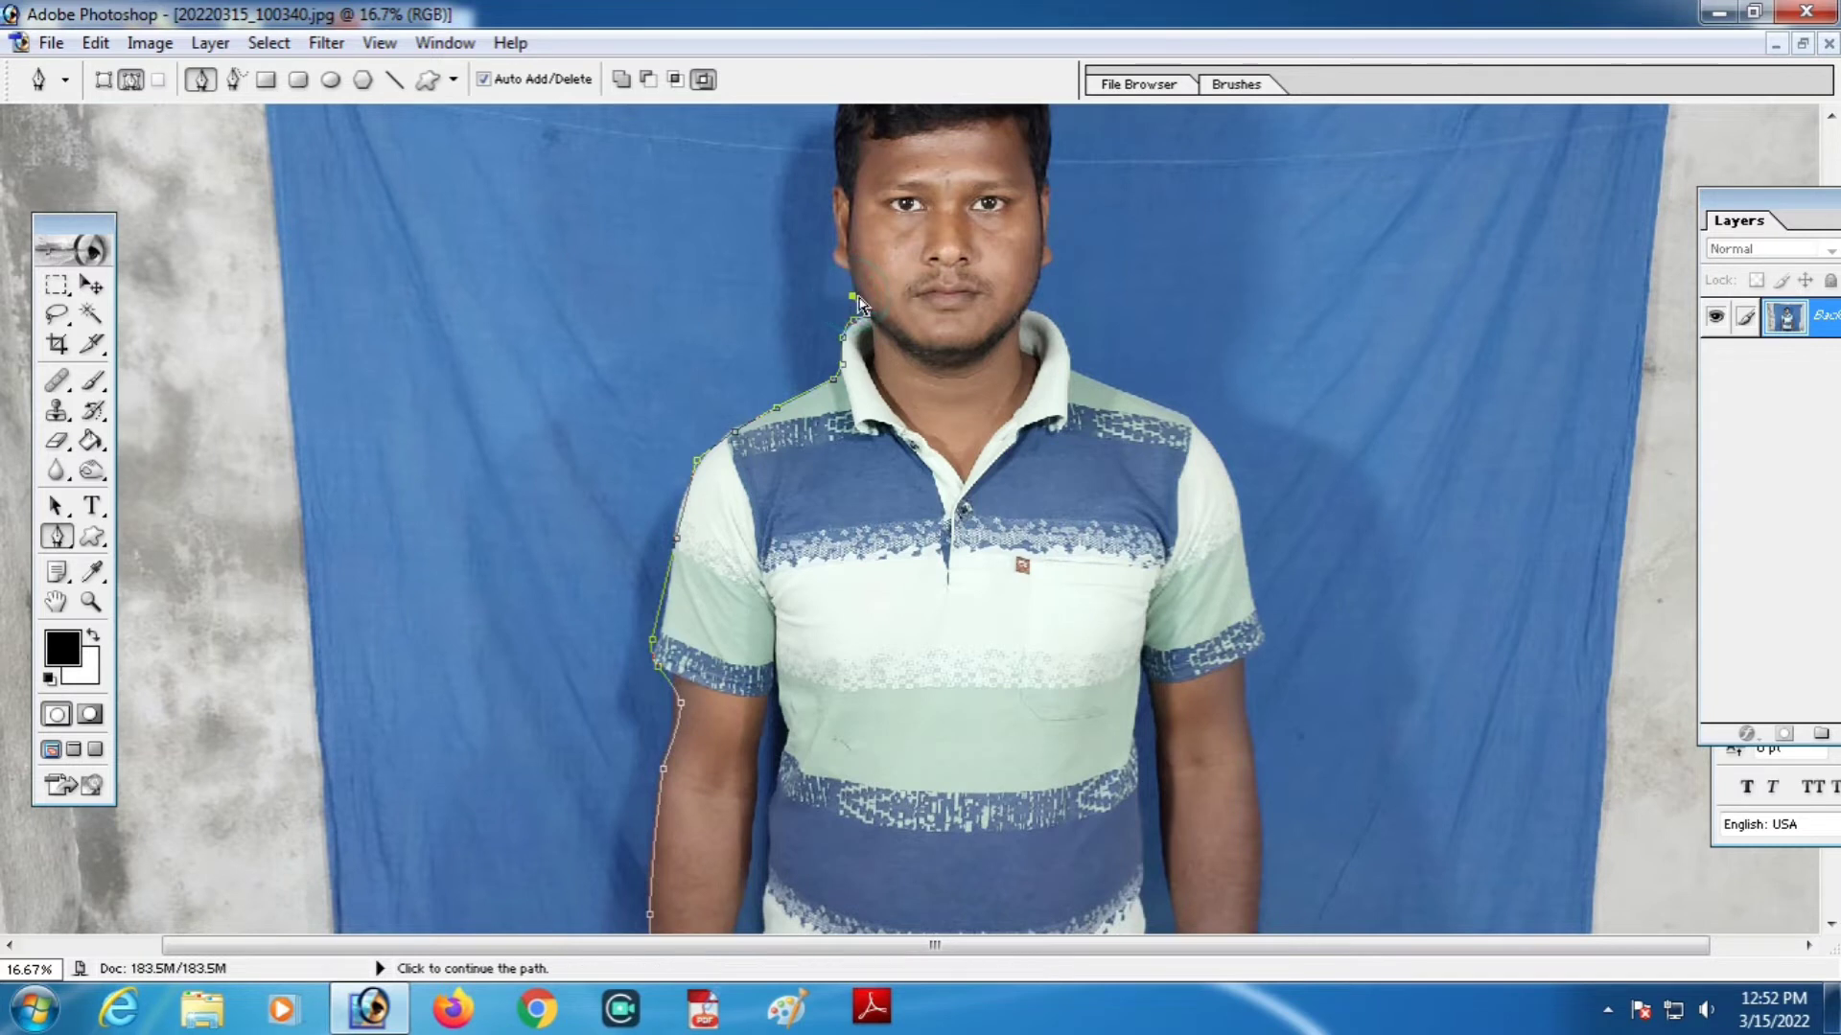
# Extend the pen path from the collar along the jaw and around the ear on the image's left side
pyautogui.click(852, 305)
pyautogui.click(847, 270)
pyautogui.click(834, 247)
pyautogui.click(834, 205)
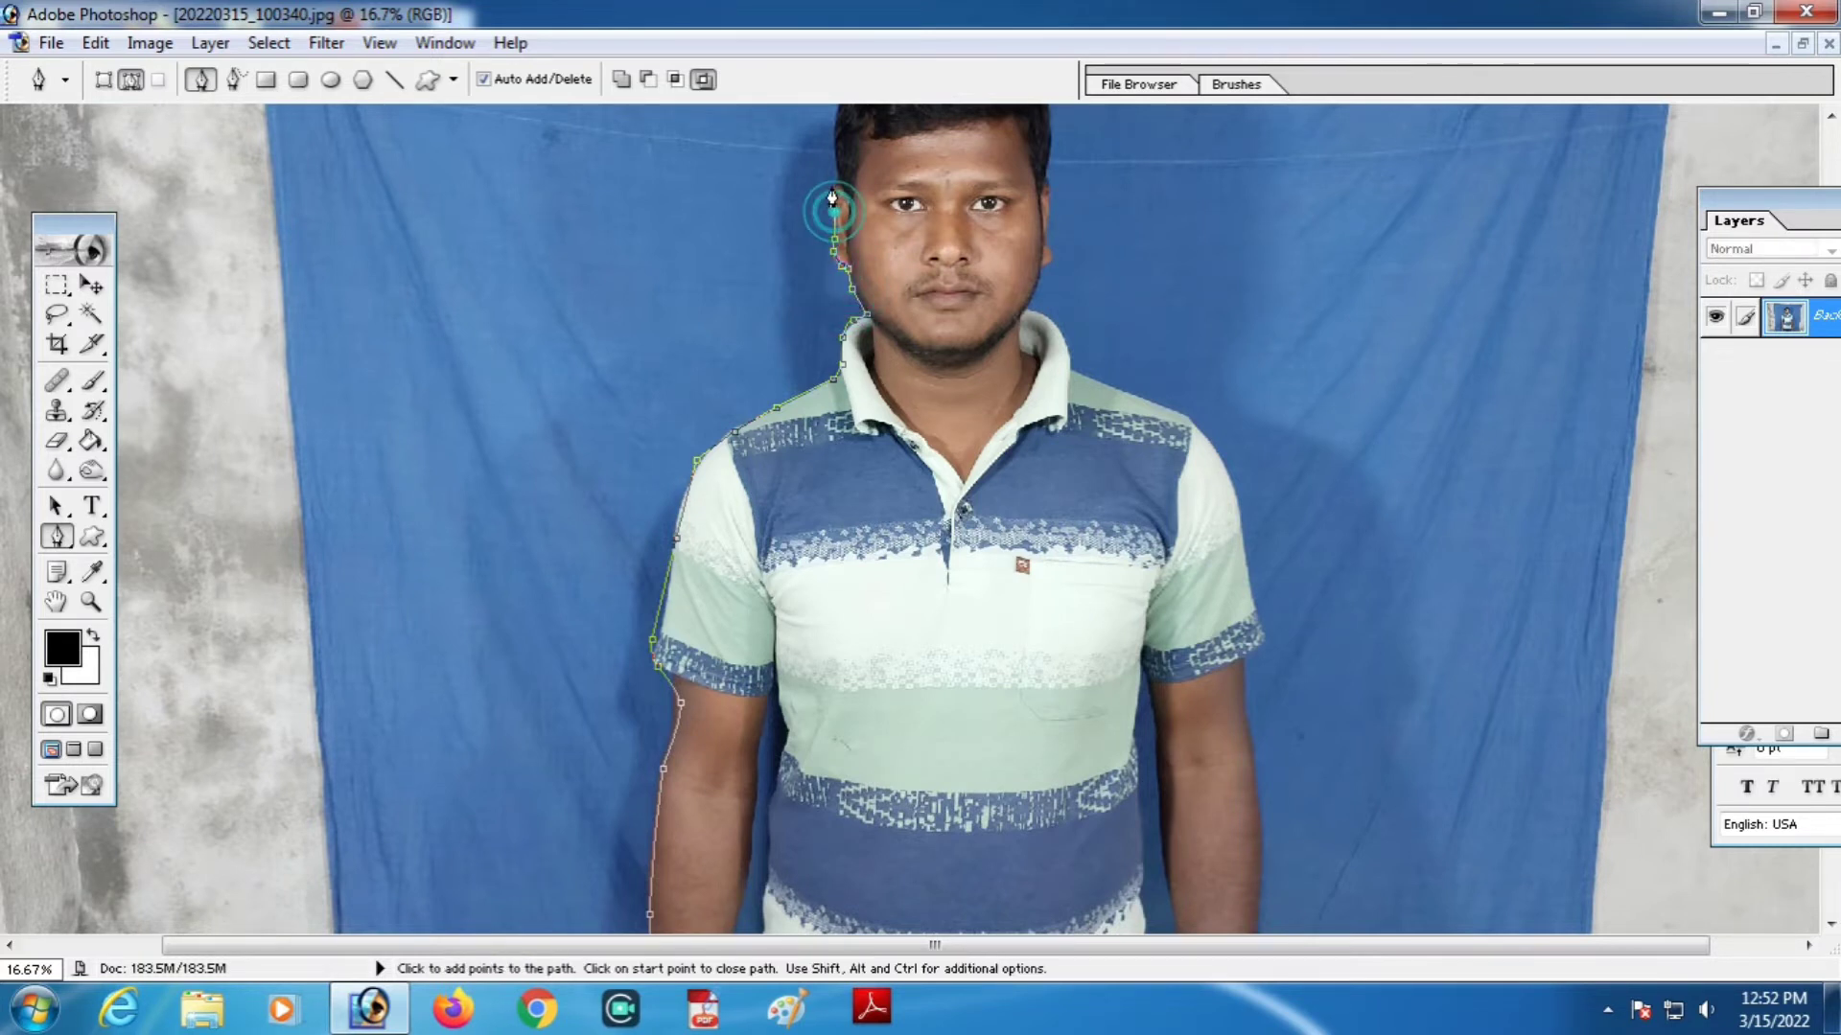
pyautogui.click(830, 182)
pyautogui.press('space')
pyautogui.moveTo(861, 171); pyautogui.dragTo(905, 497)
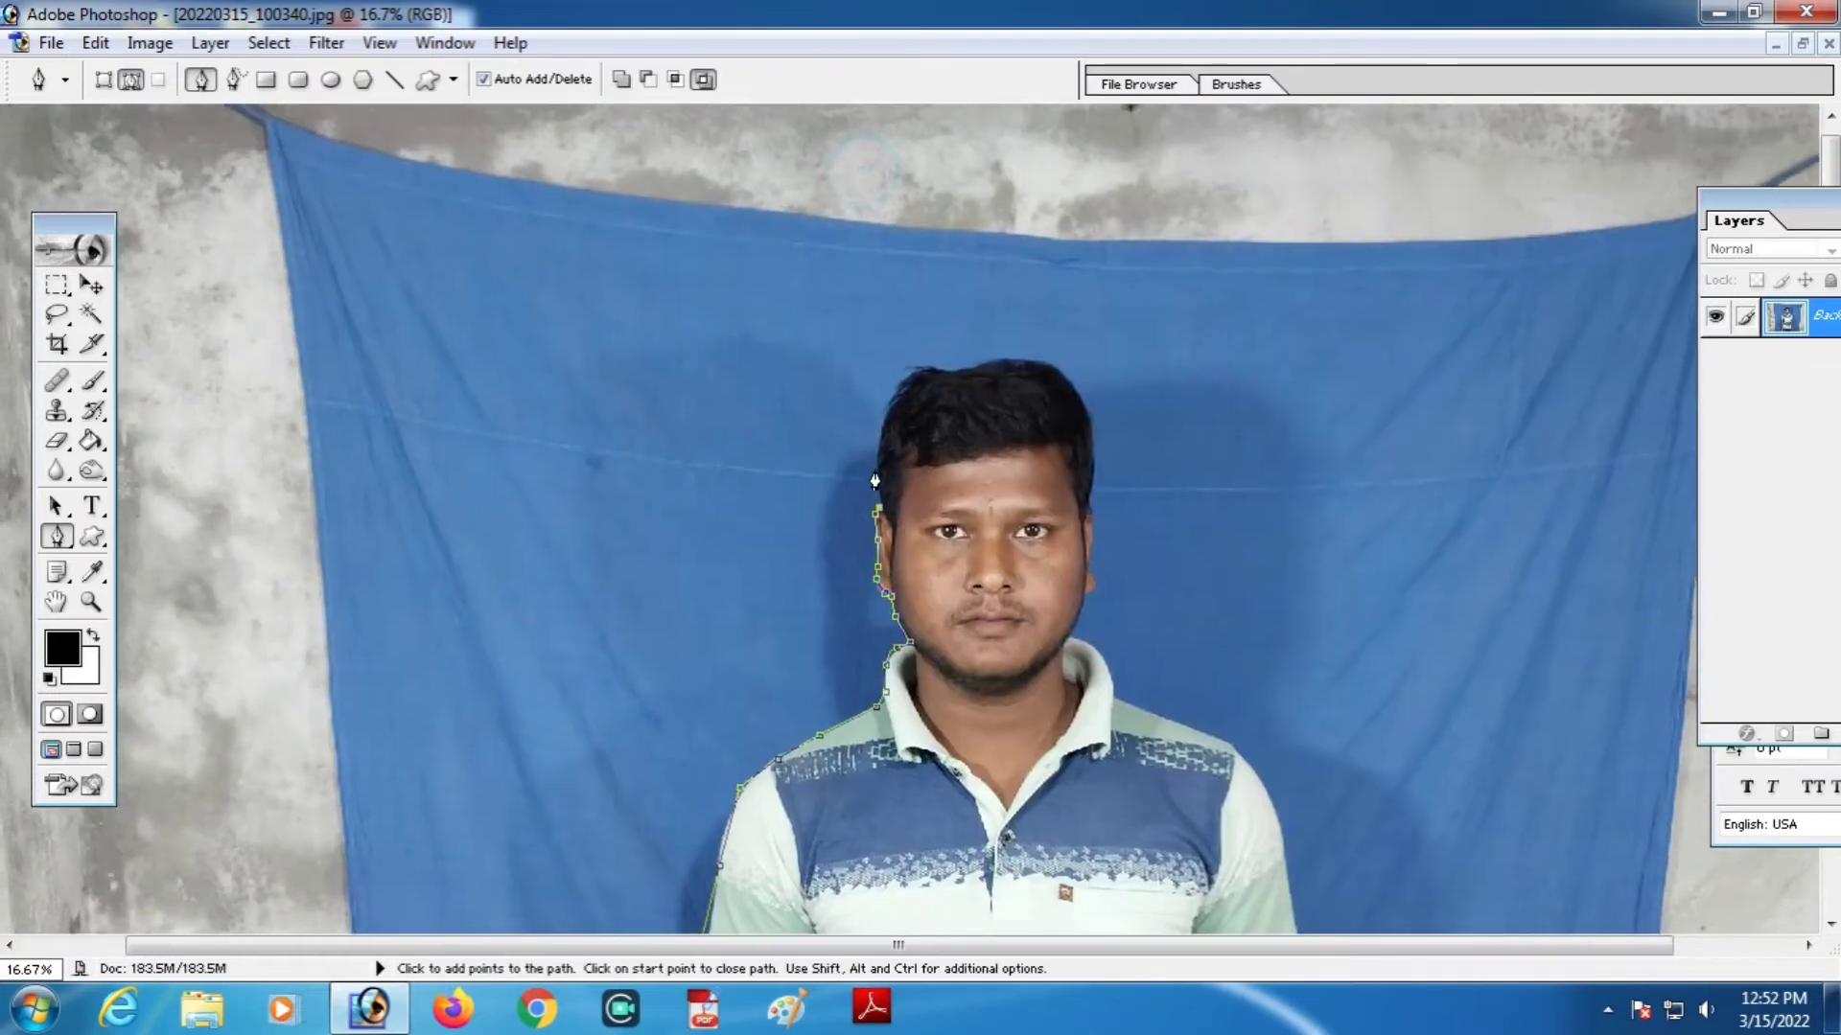
# Trace the pen path up the side of the hair and across to the middle of the crown
pyautogui.click(877, 454)
pyautogui.click(889, 407)
pyautogui.click(909, 375)
pyautogui.click(937, 365)
pyautogui.click(960, 371)
pyautogui.click(984, 366)
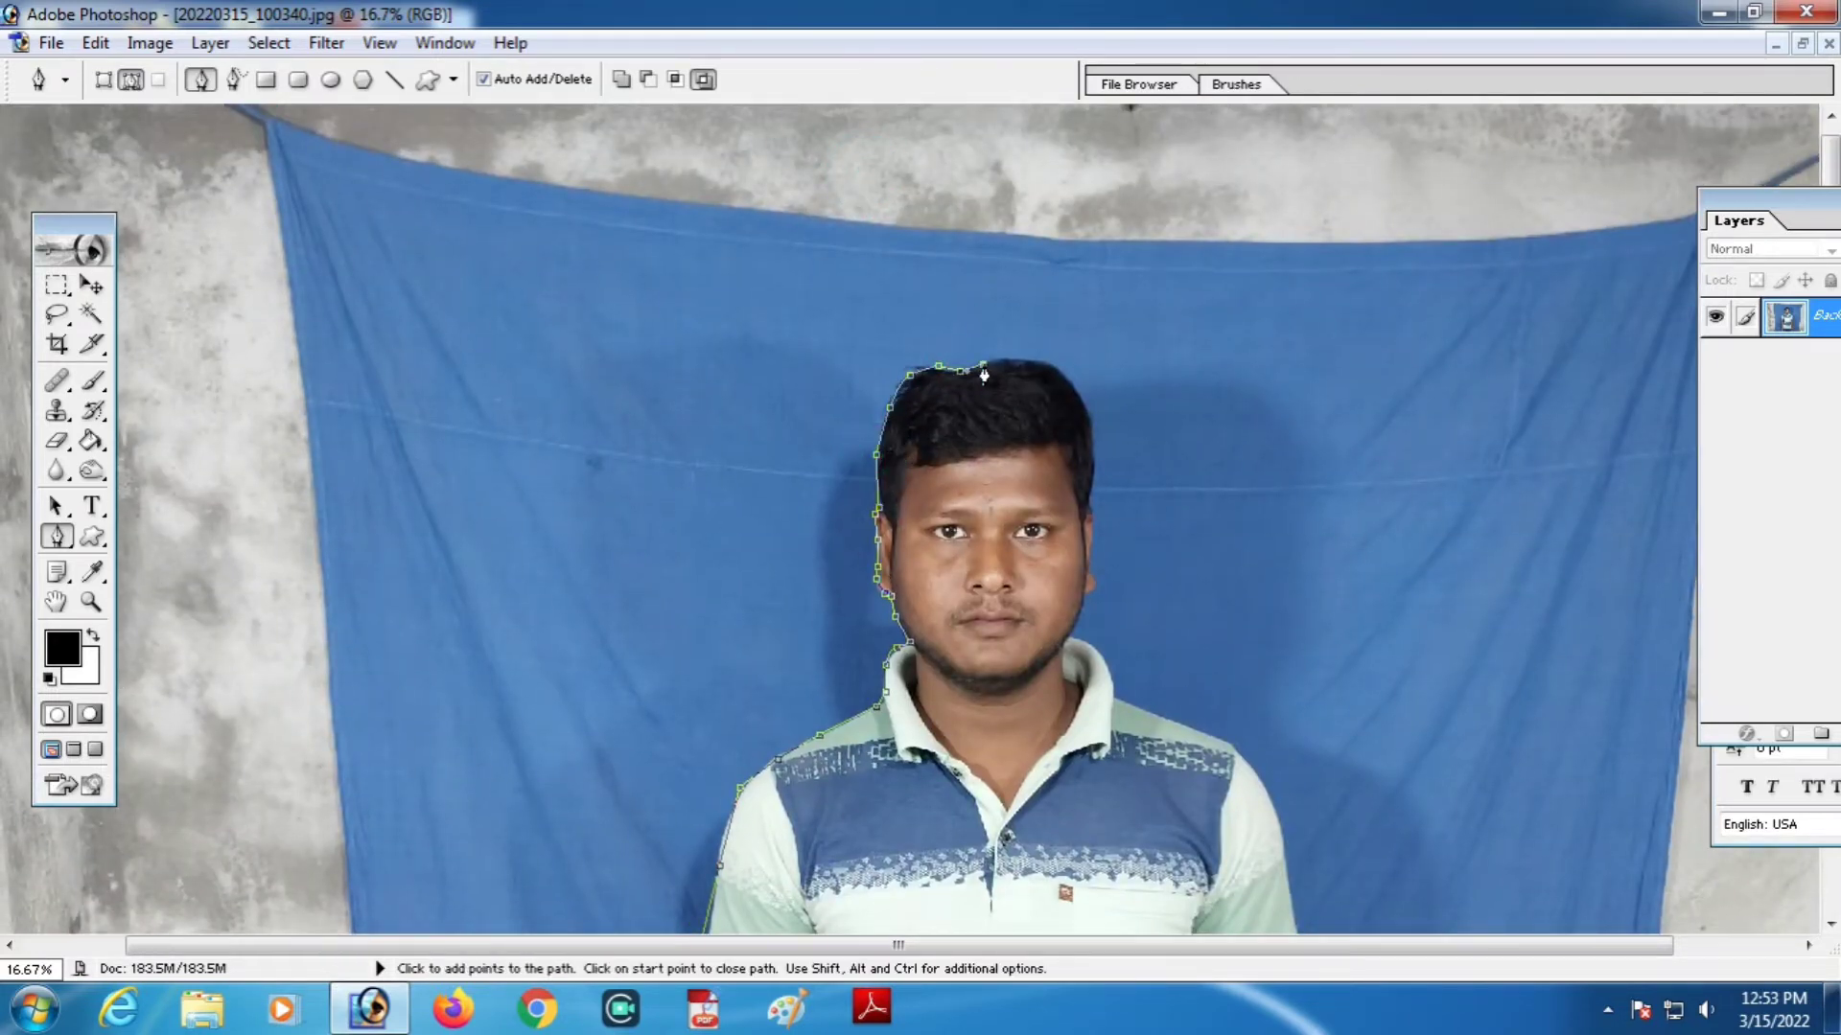
# Trace the pen path down the hair on the image's right side and around the ear to the jaw
pyautogui.click(1074, 393)
pyautogui.click(1091, 419)
pyautogui.click(1088, 462)
pyautogui.click(1097, 524)
pyautogui.click(1092, 536)
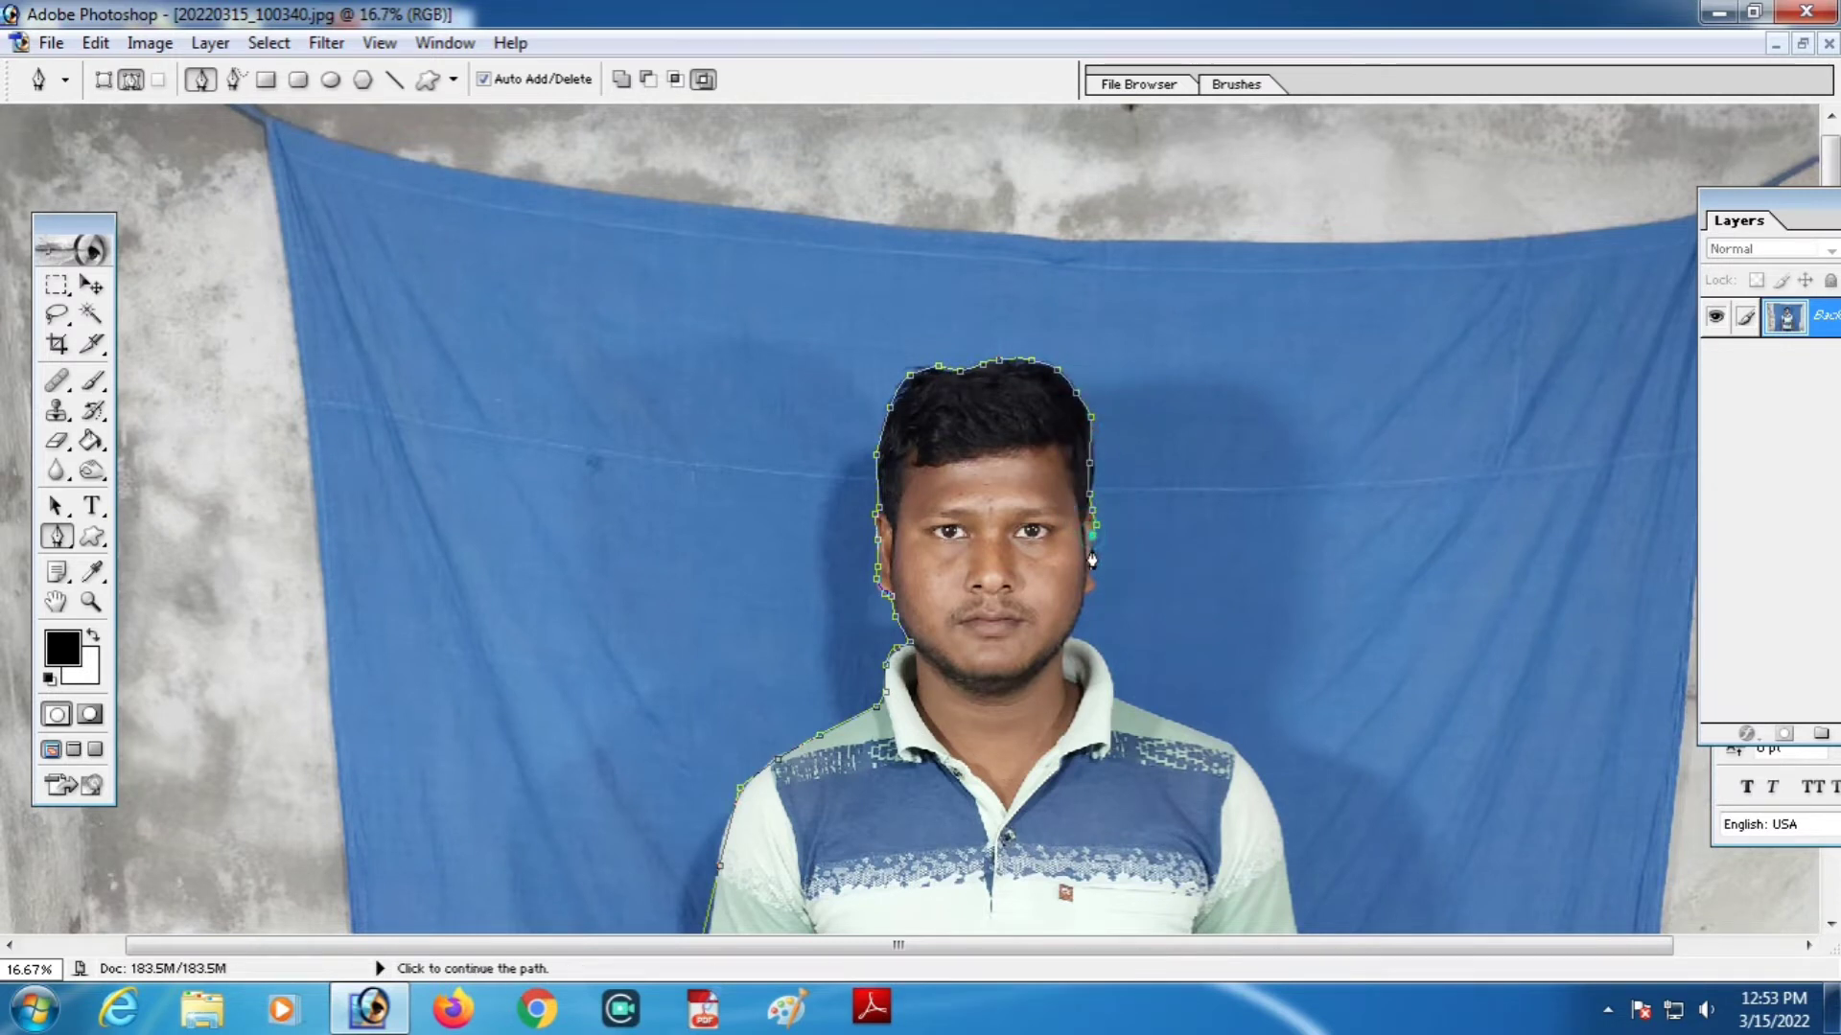
pyautogui.click(1091, 556)
pyautogui.click(1093, 584)
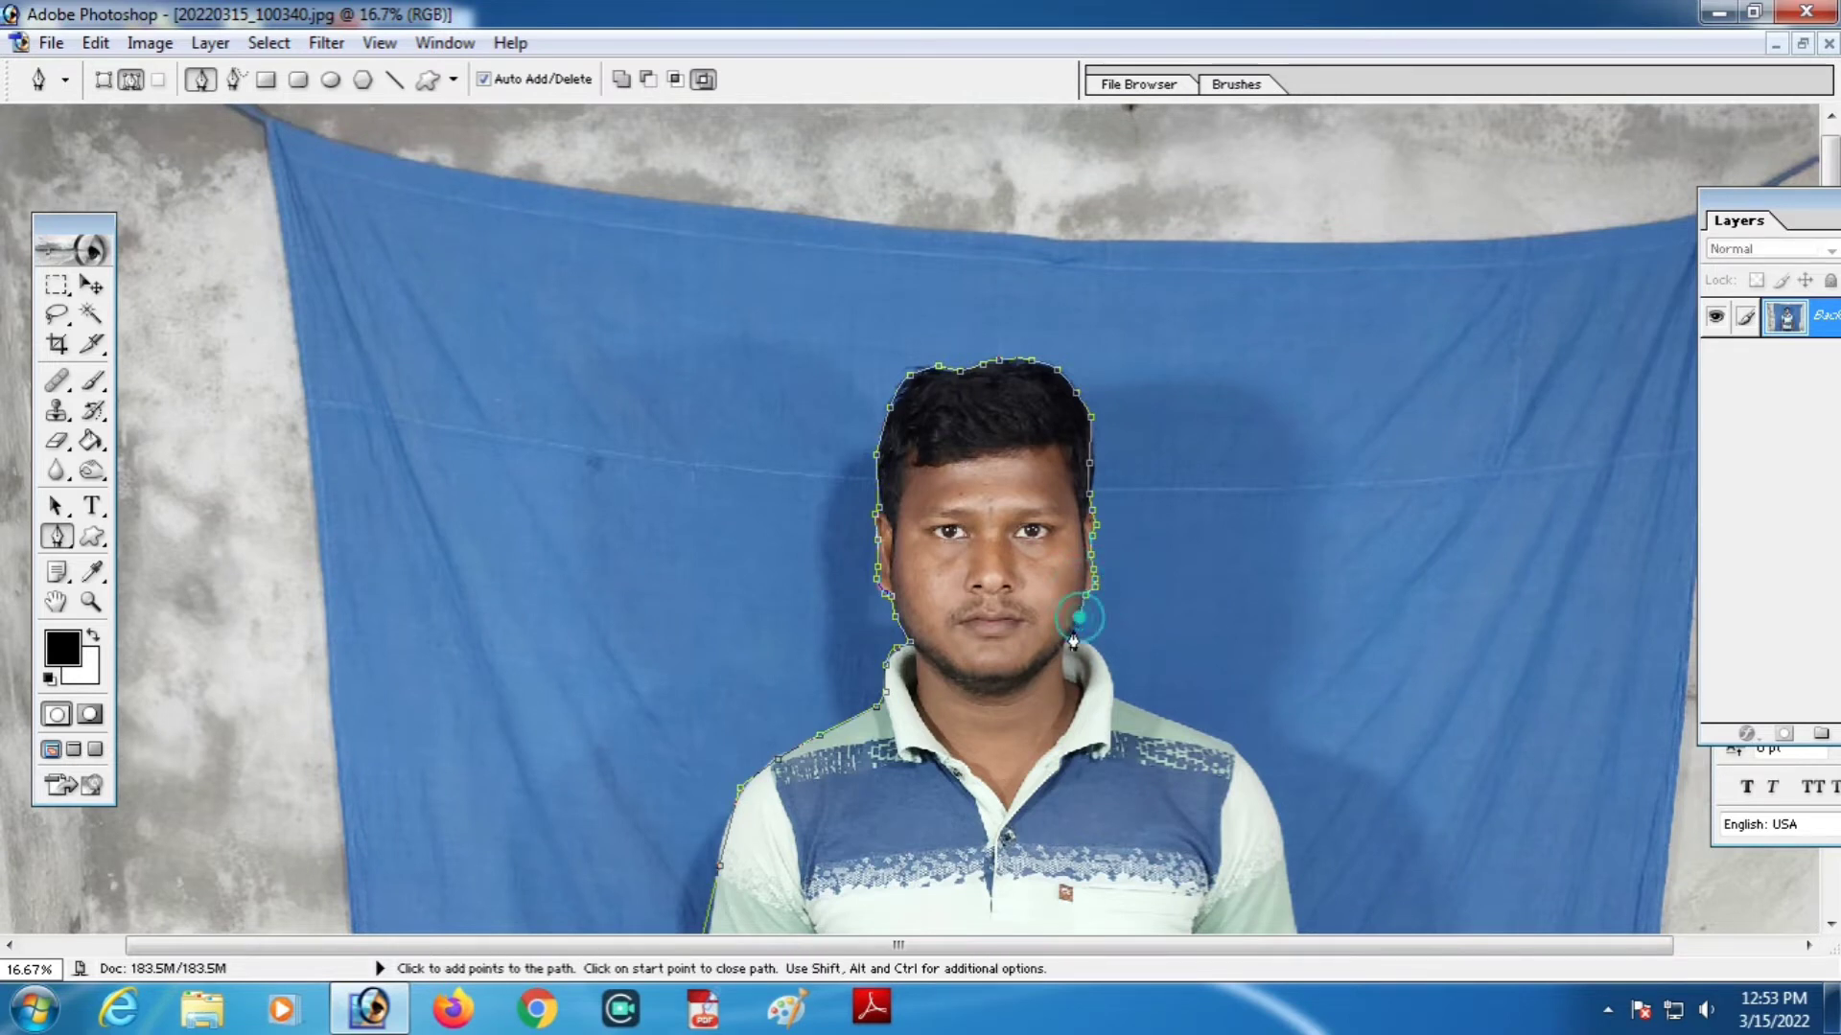
# Continue the pen path down the collar, across the shoulder and along the sleeve on the image's right side
pyautogui.click(1114, 674)
pyautogui.click(1122, 699)
pyautogui.click(1152, 721)
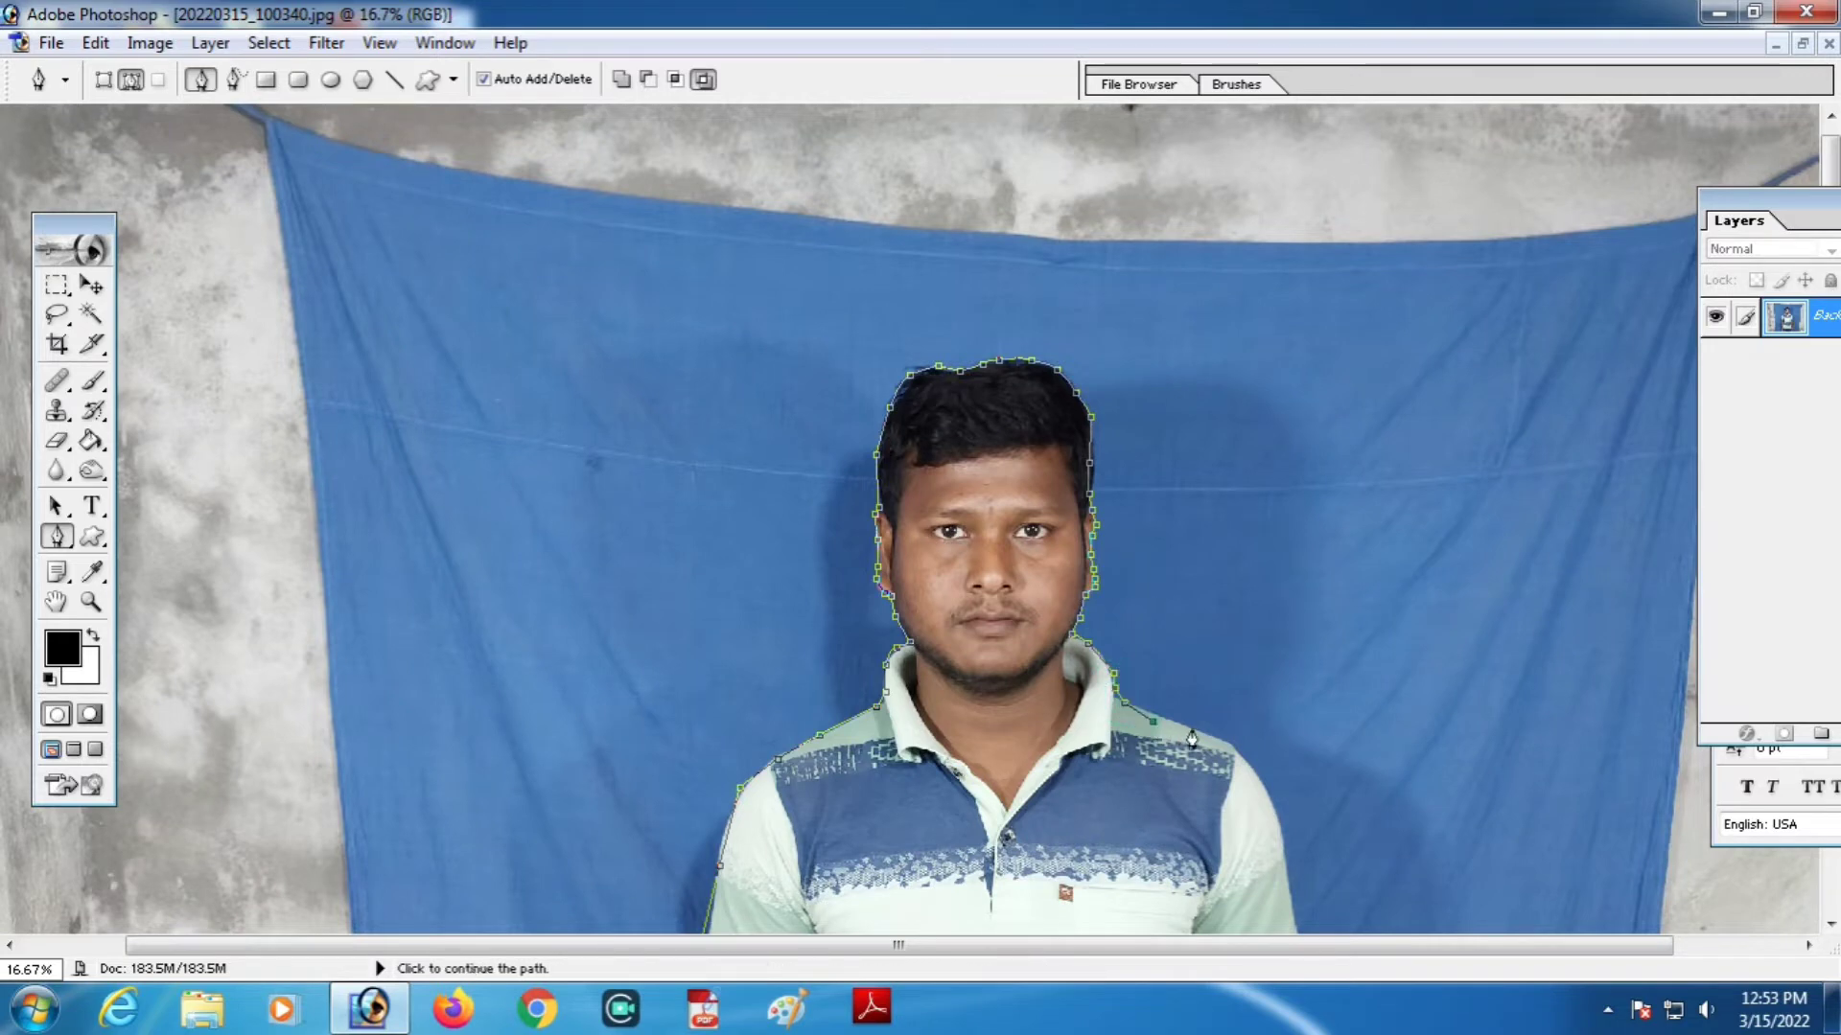
pyautogui.moveTo(1203, 726); pyautogui.dragTo(871, 359)
pyautogui.click(1043, 366)
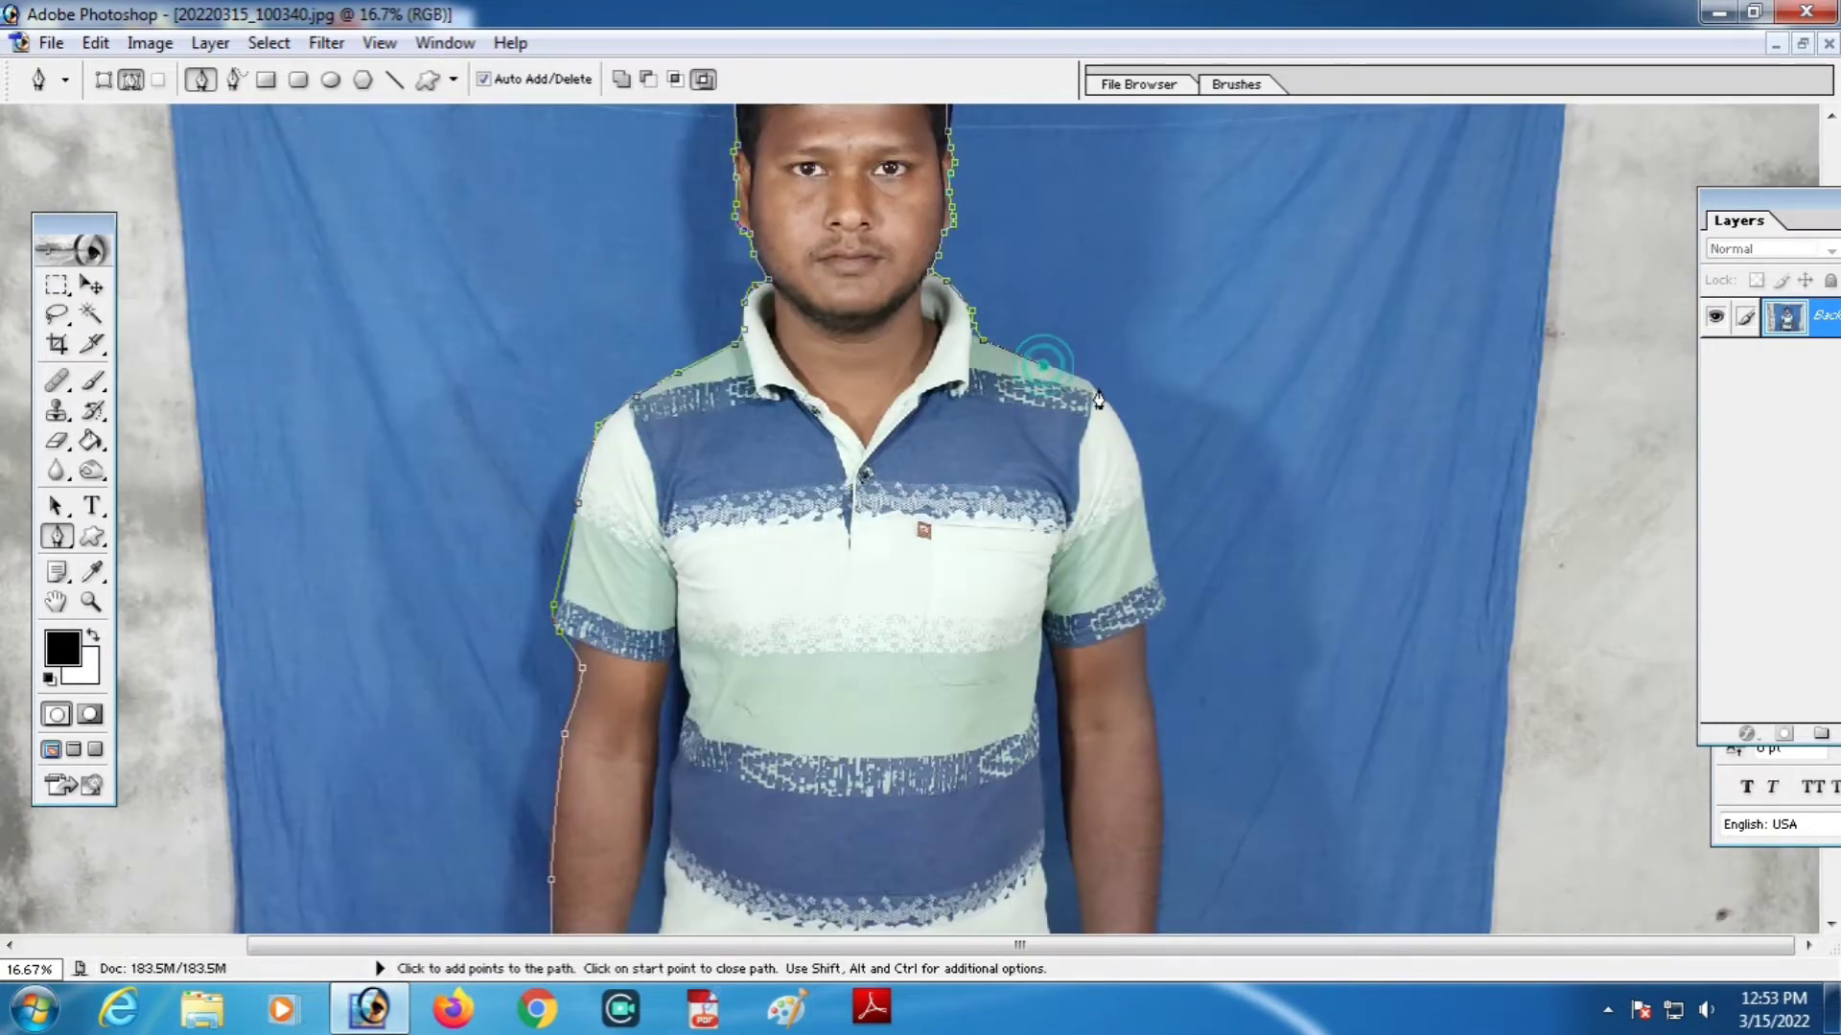
pyautogui.click(1098, 390)
pyautogui.click(1130, 442)
pyautogui.click(1147, 532)
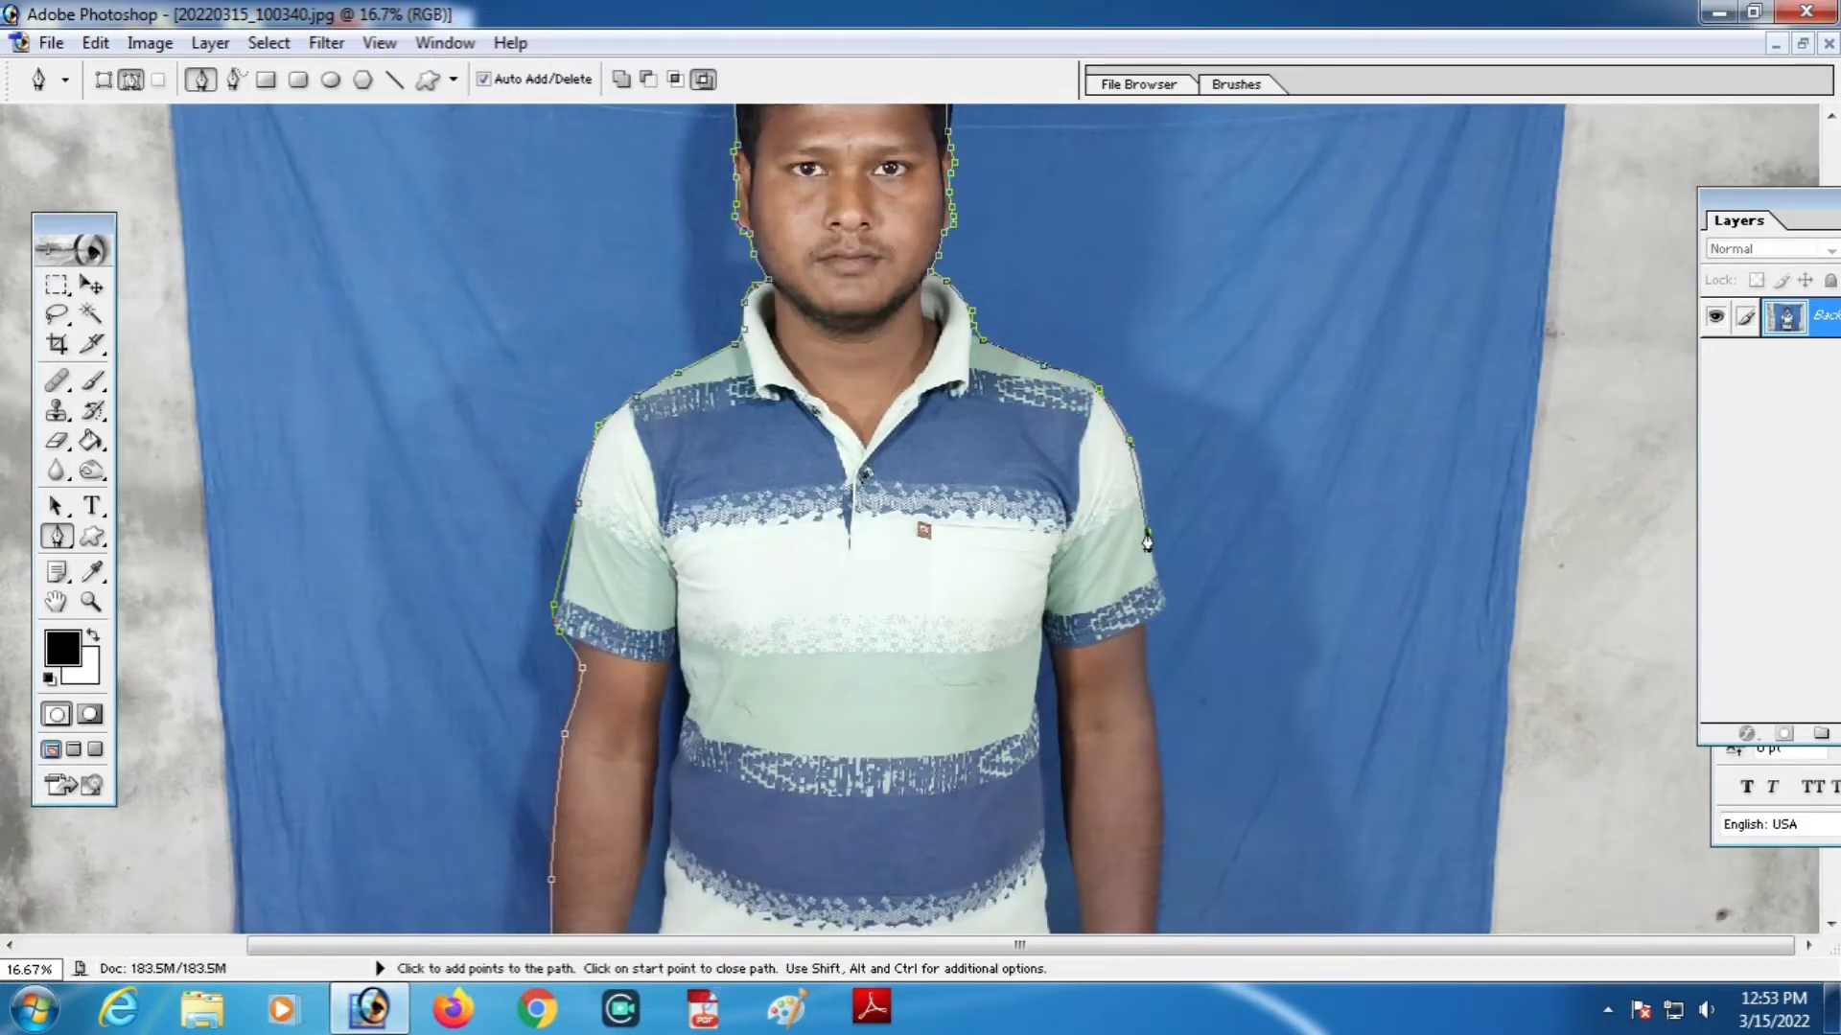
# Trace the pen path around the sleeve cuff and down the outer arm to the hand on the image's right side
pyautogui.scroll(-3, 1155, 556)
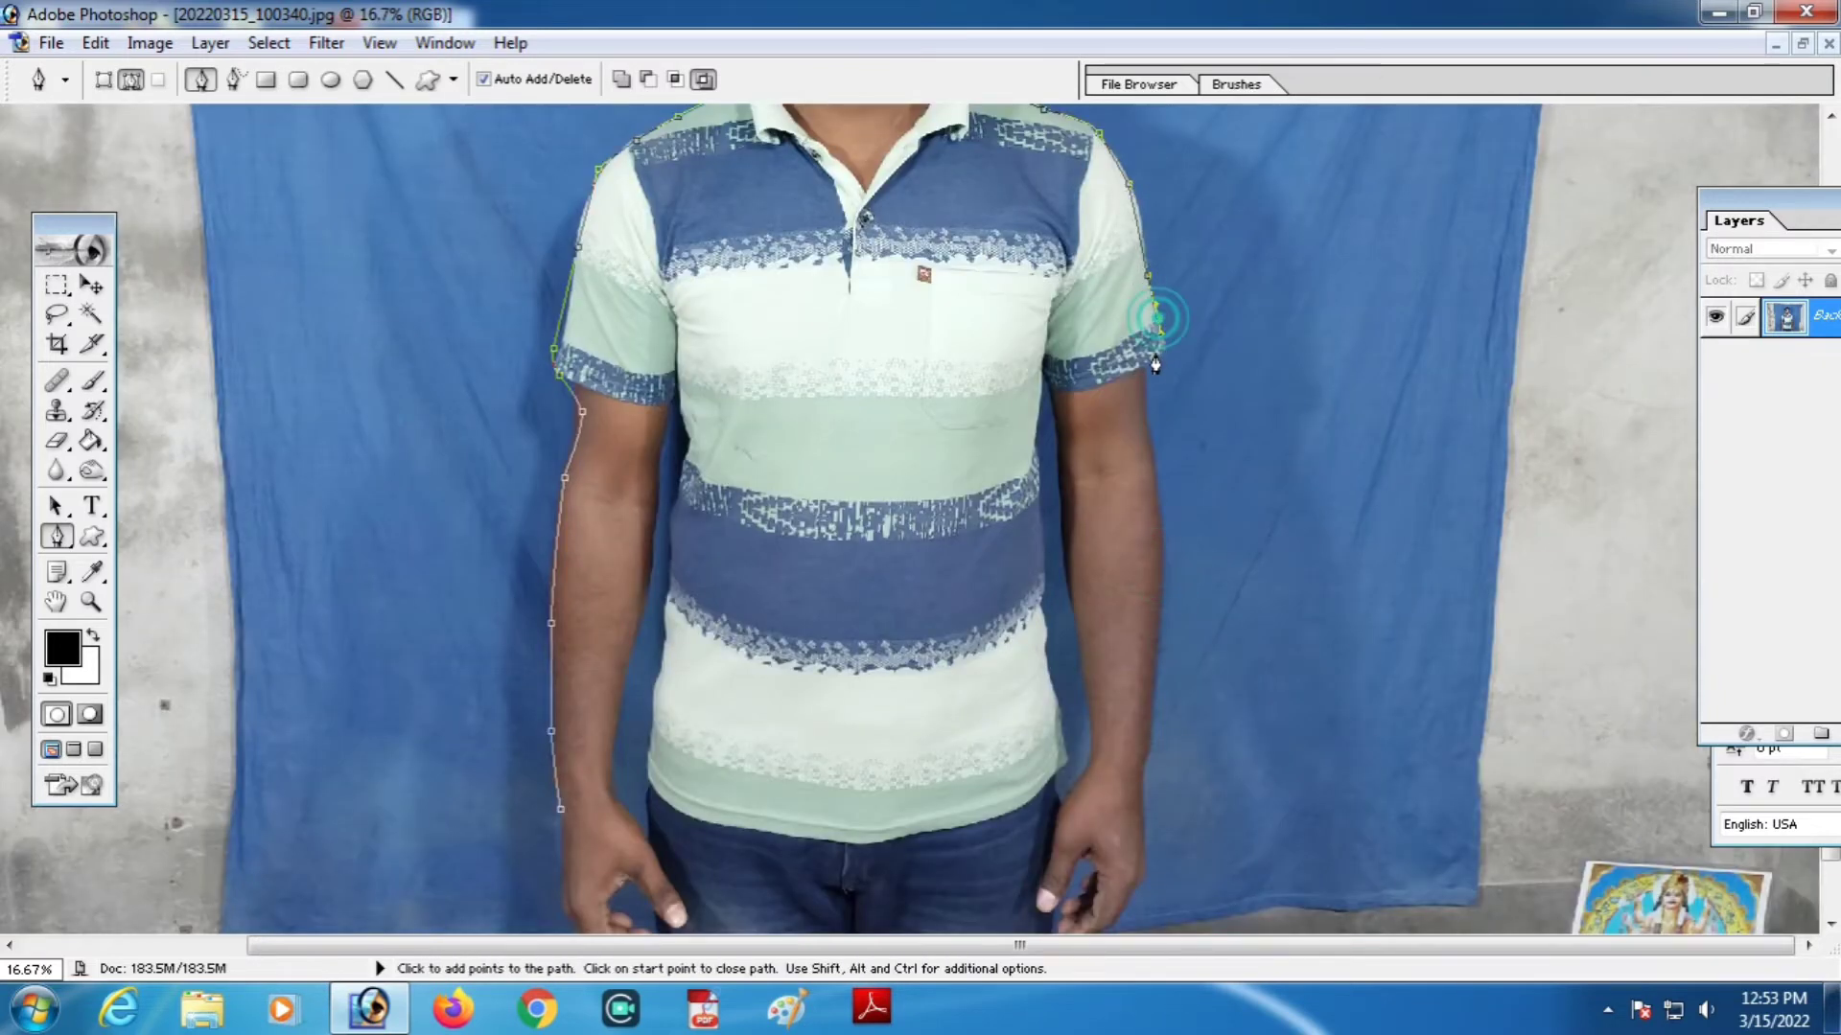
pyautogui.click(1158, 531)
pyautogui.click(1158, 593)
pyautogui.click(1158, 644)
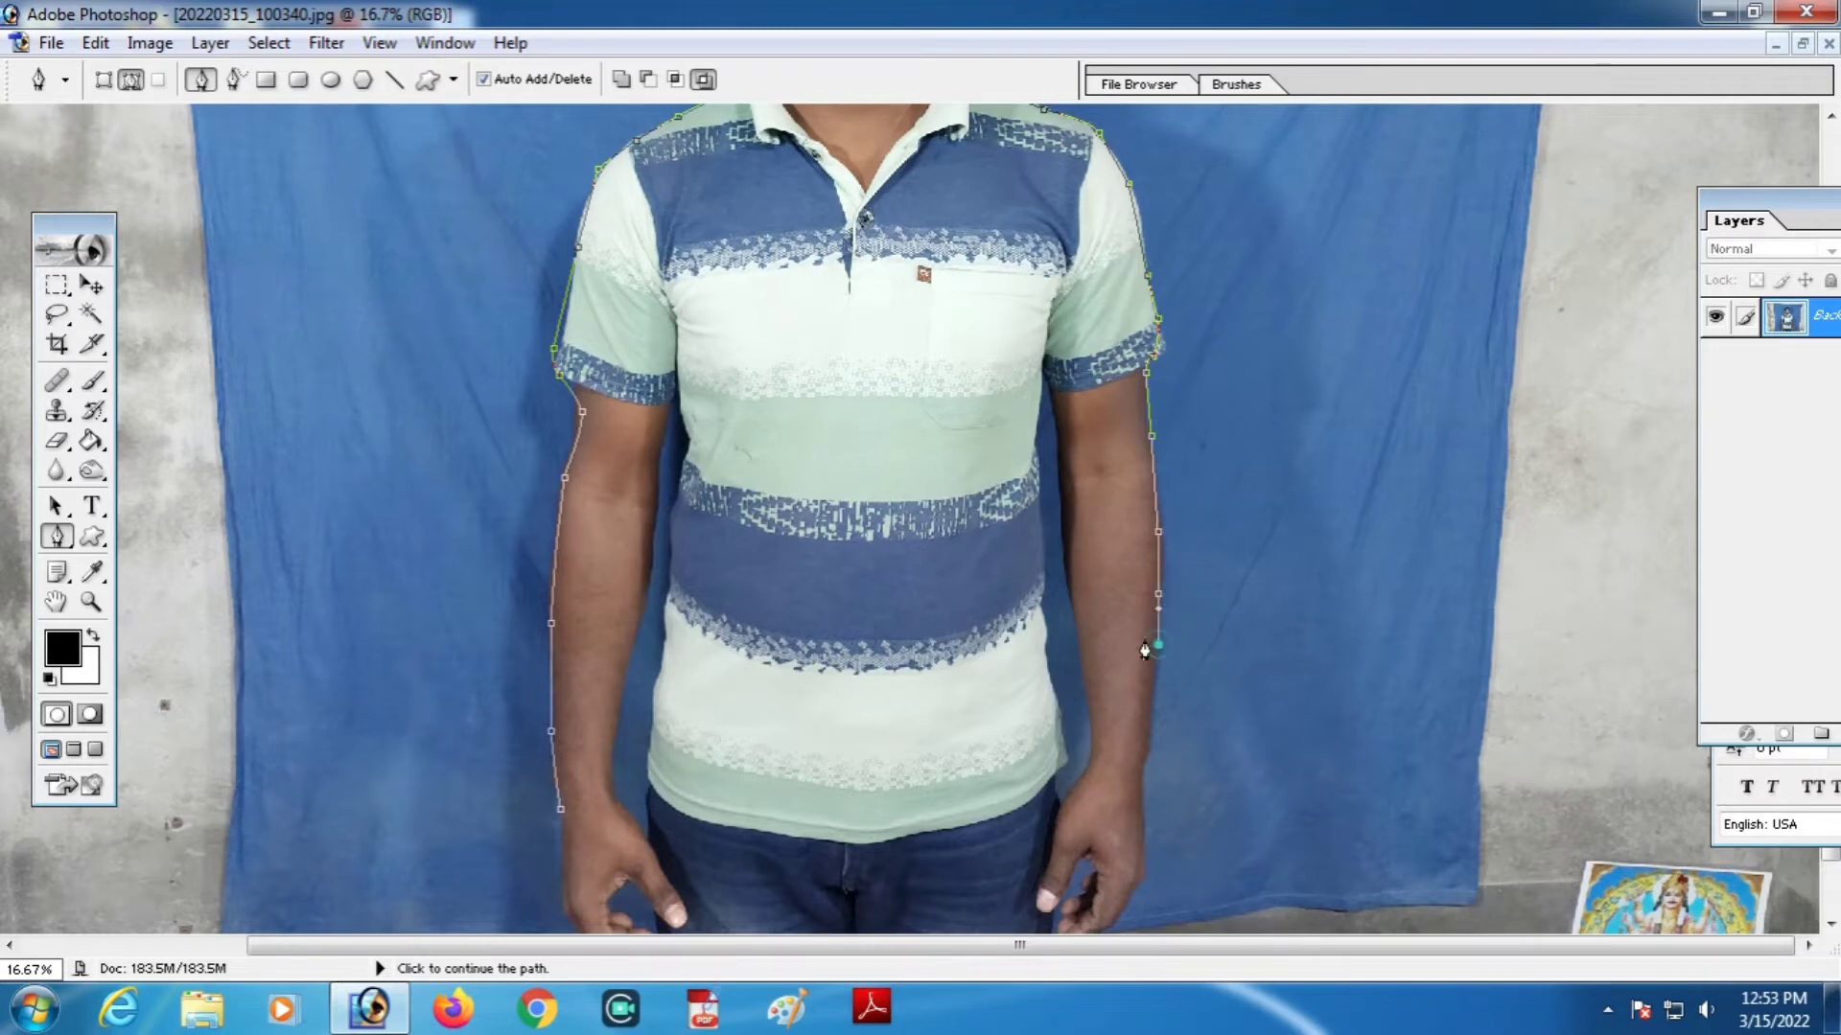
pyautogui.scroll(-1, 1144, 650)
pyautogui.click(1152, 606)
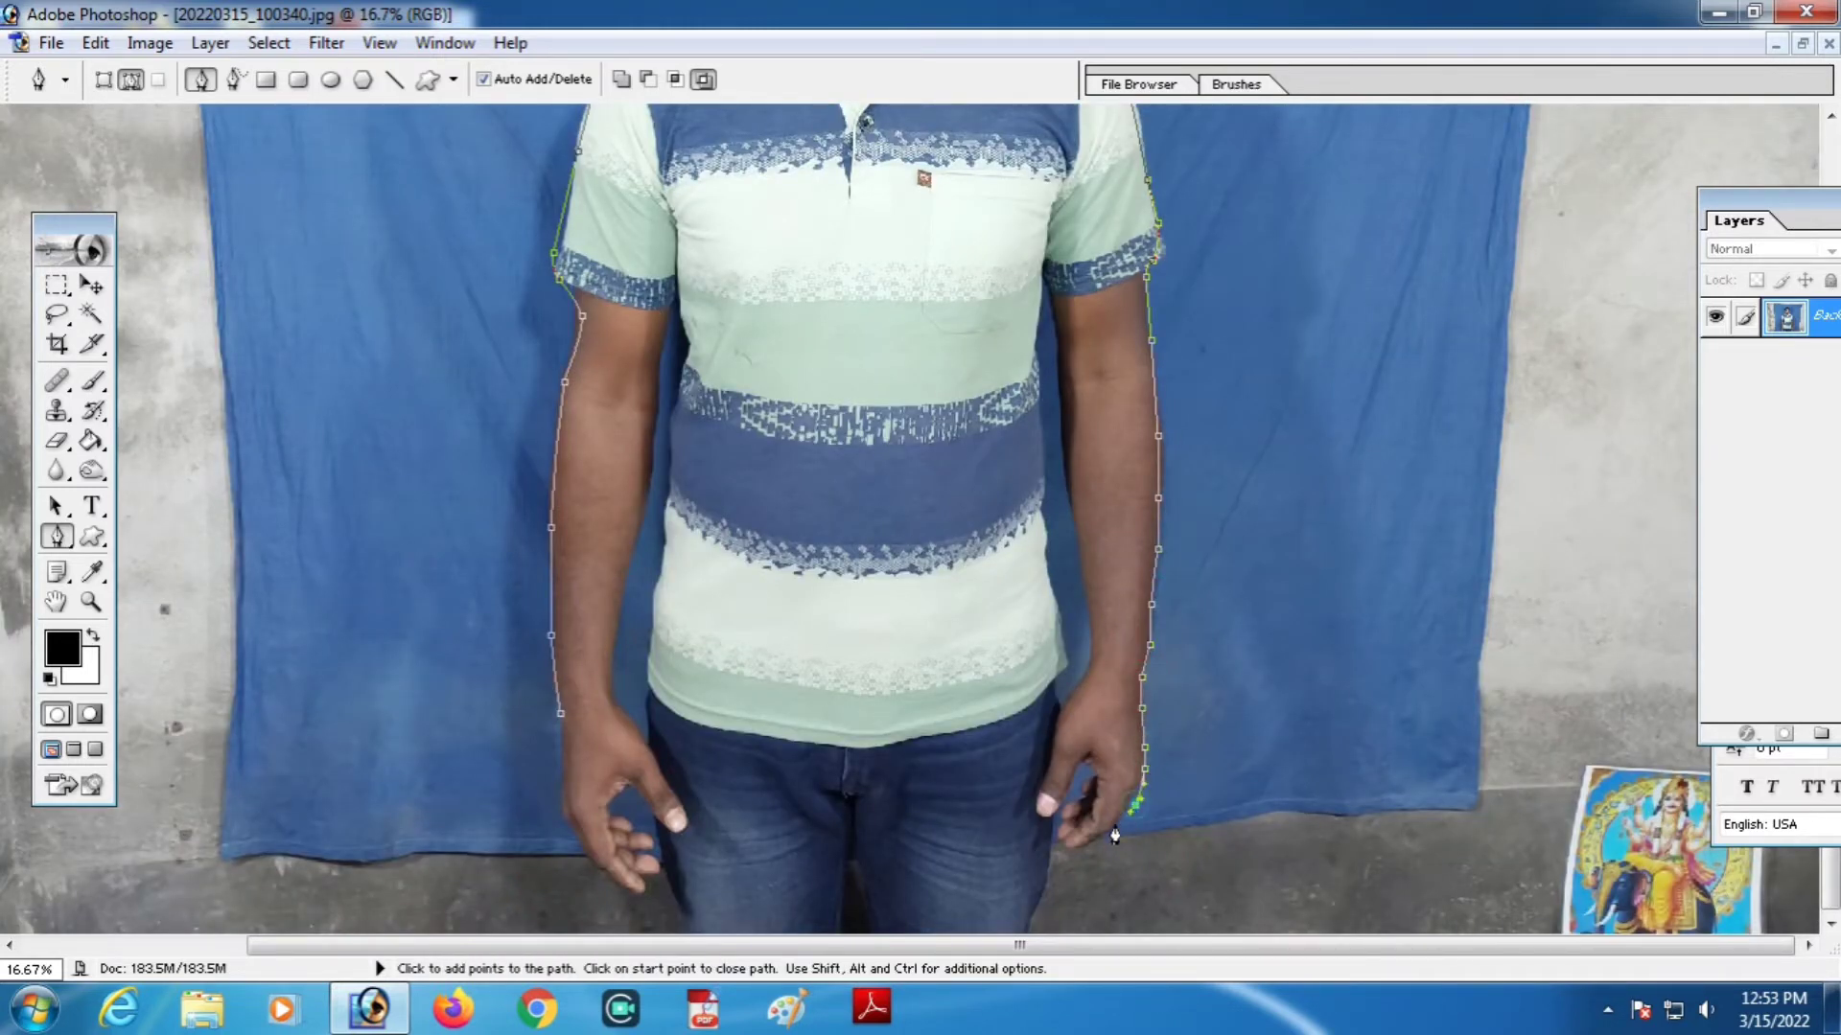
# Run the pen path across the jeans below the hands and close it at the starting point by the wrist
pyautogui.moveTo(962, 863); pyautogui.dragTo(960, 863)
pyautogui.moveTo(788, 862); pyautogui.dragTo(556, 752)
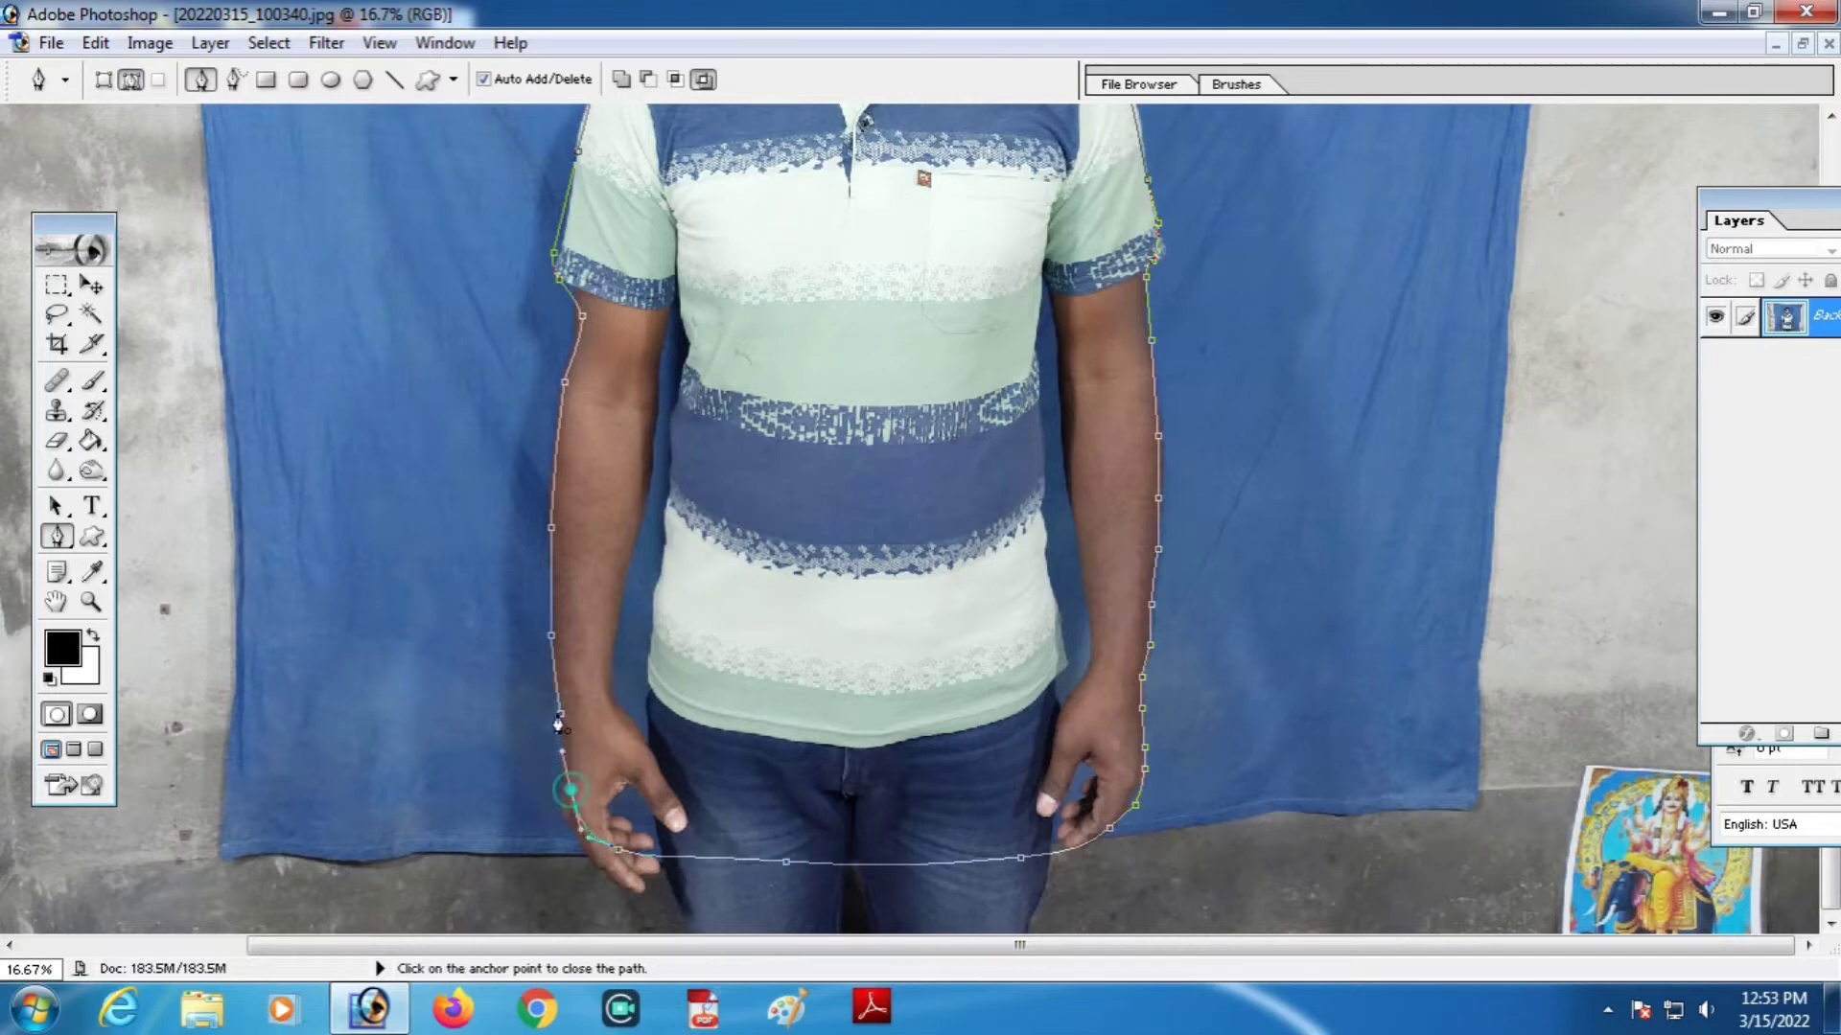
pyautogui.click(557, 711)
# Convert the path to a new anti-aliased selection with a 1-pixel feather radius and copy the man onto a new layer
pyautogui.rightClick(598, 735)
pyautogui.click(758, 559)
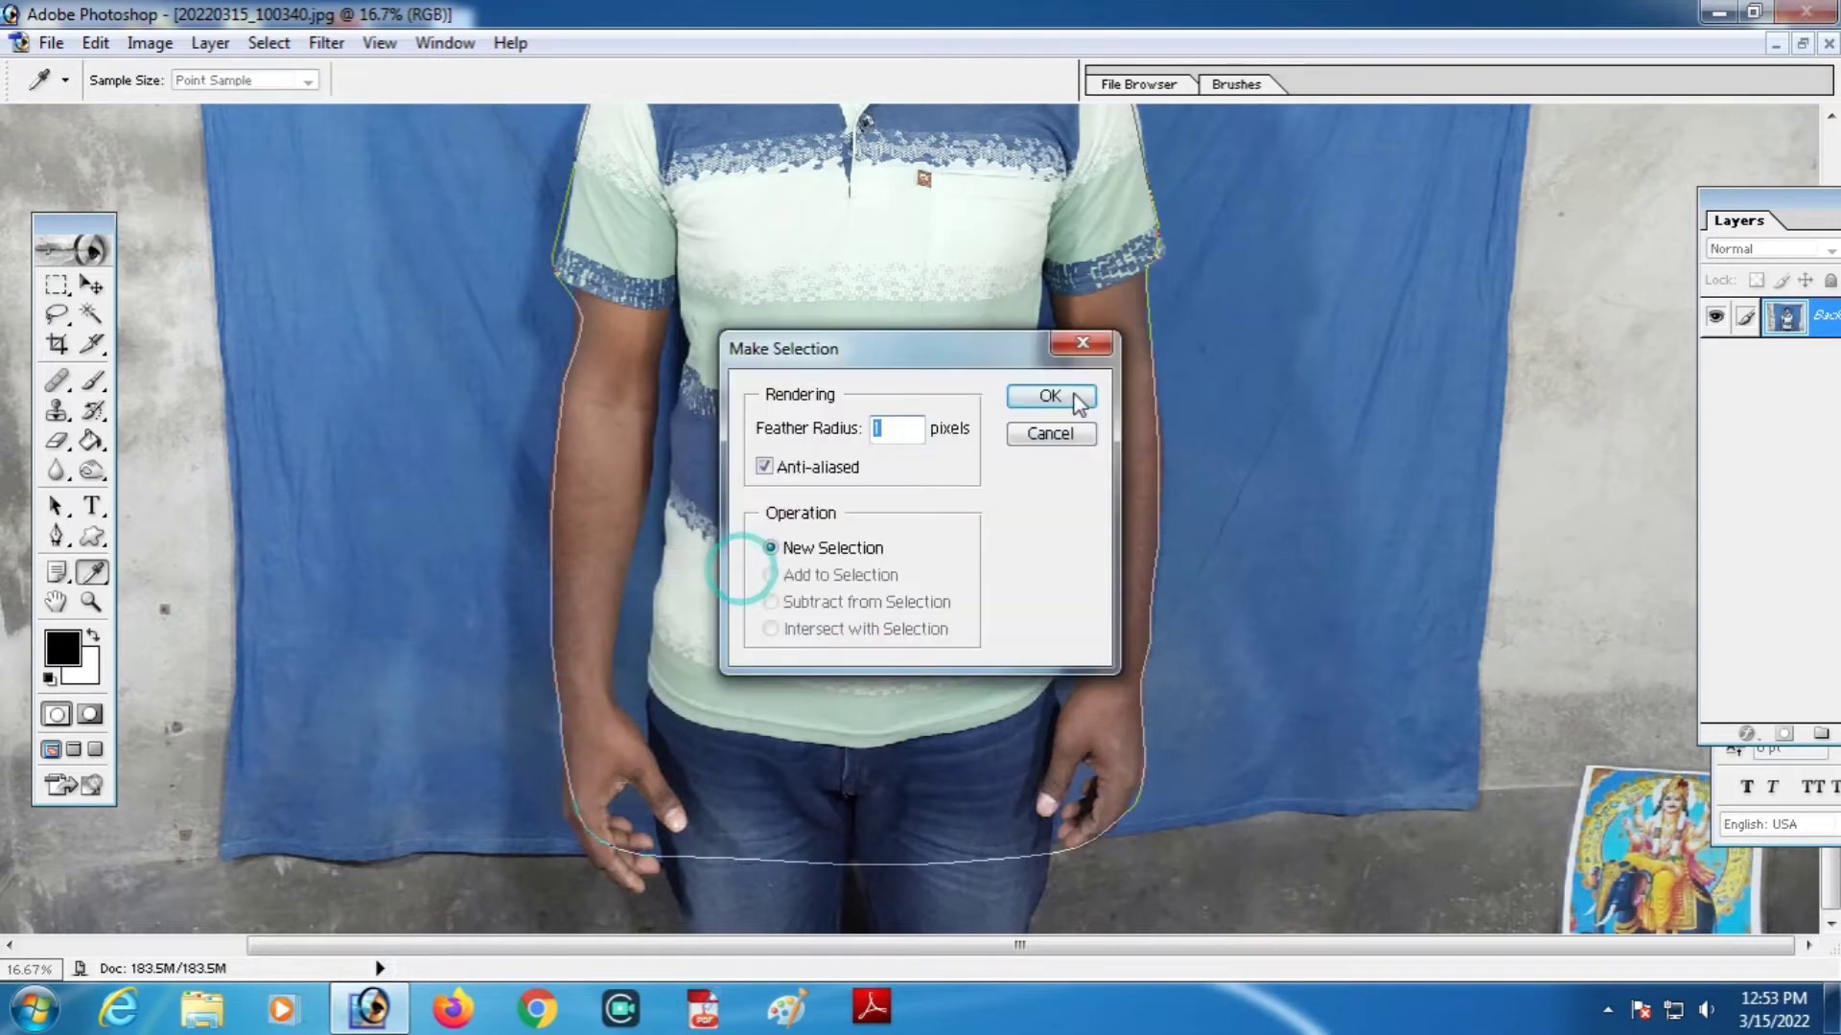
pyautogui.press('Return')
pyautogui.hotkey('ctrl', 'j')
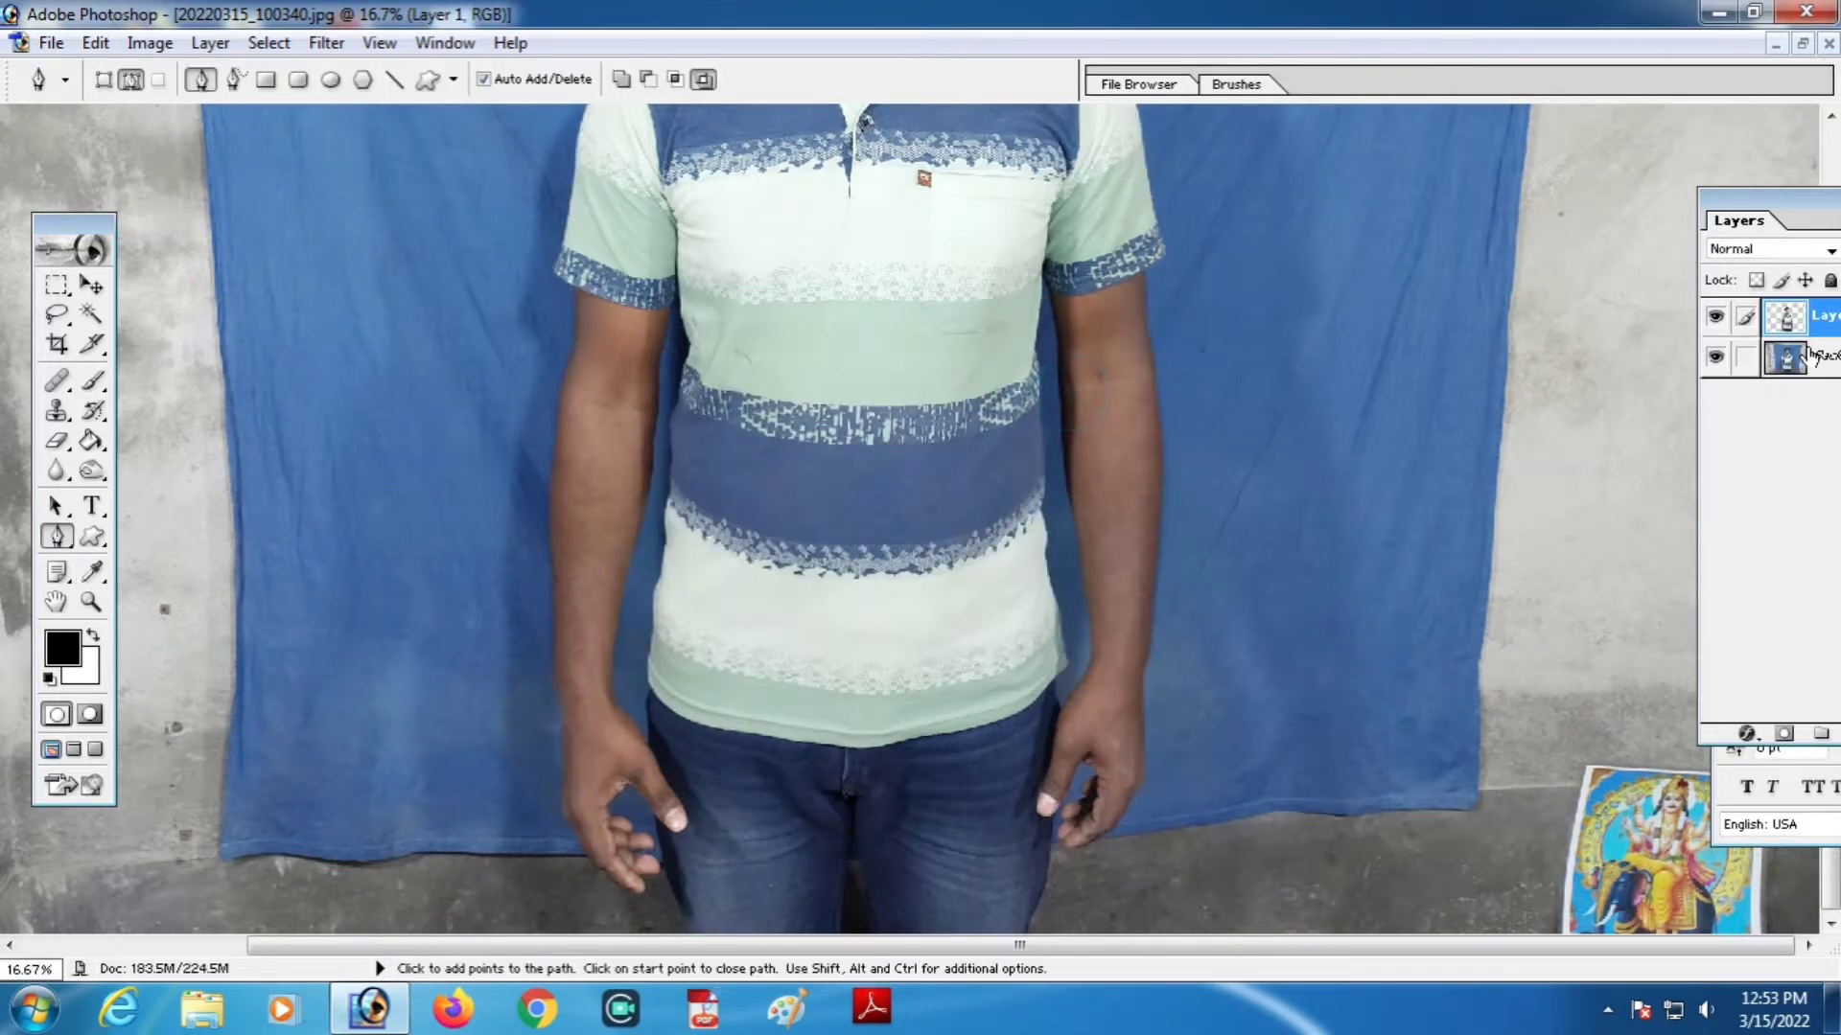
# Make the Background layer active and move the Layers palette fully into view
pyautogui.click(1824, 358)
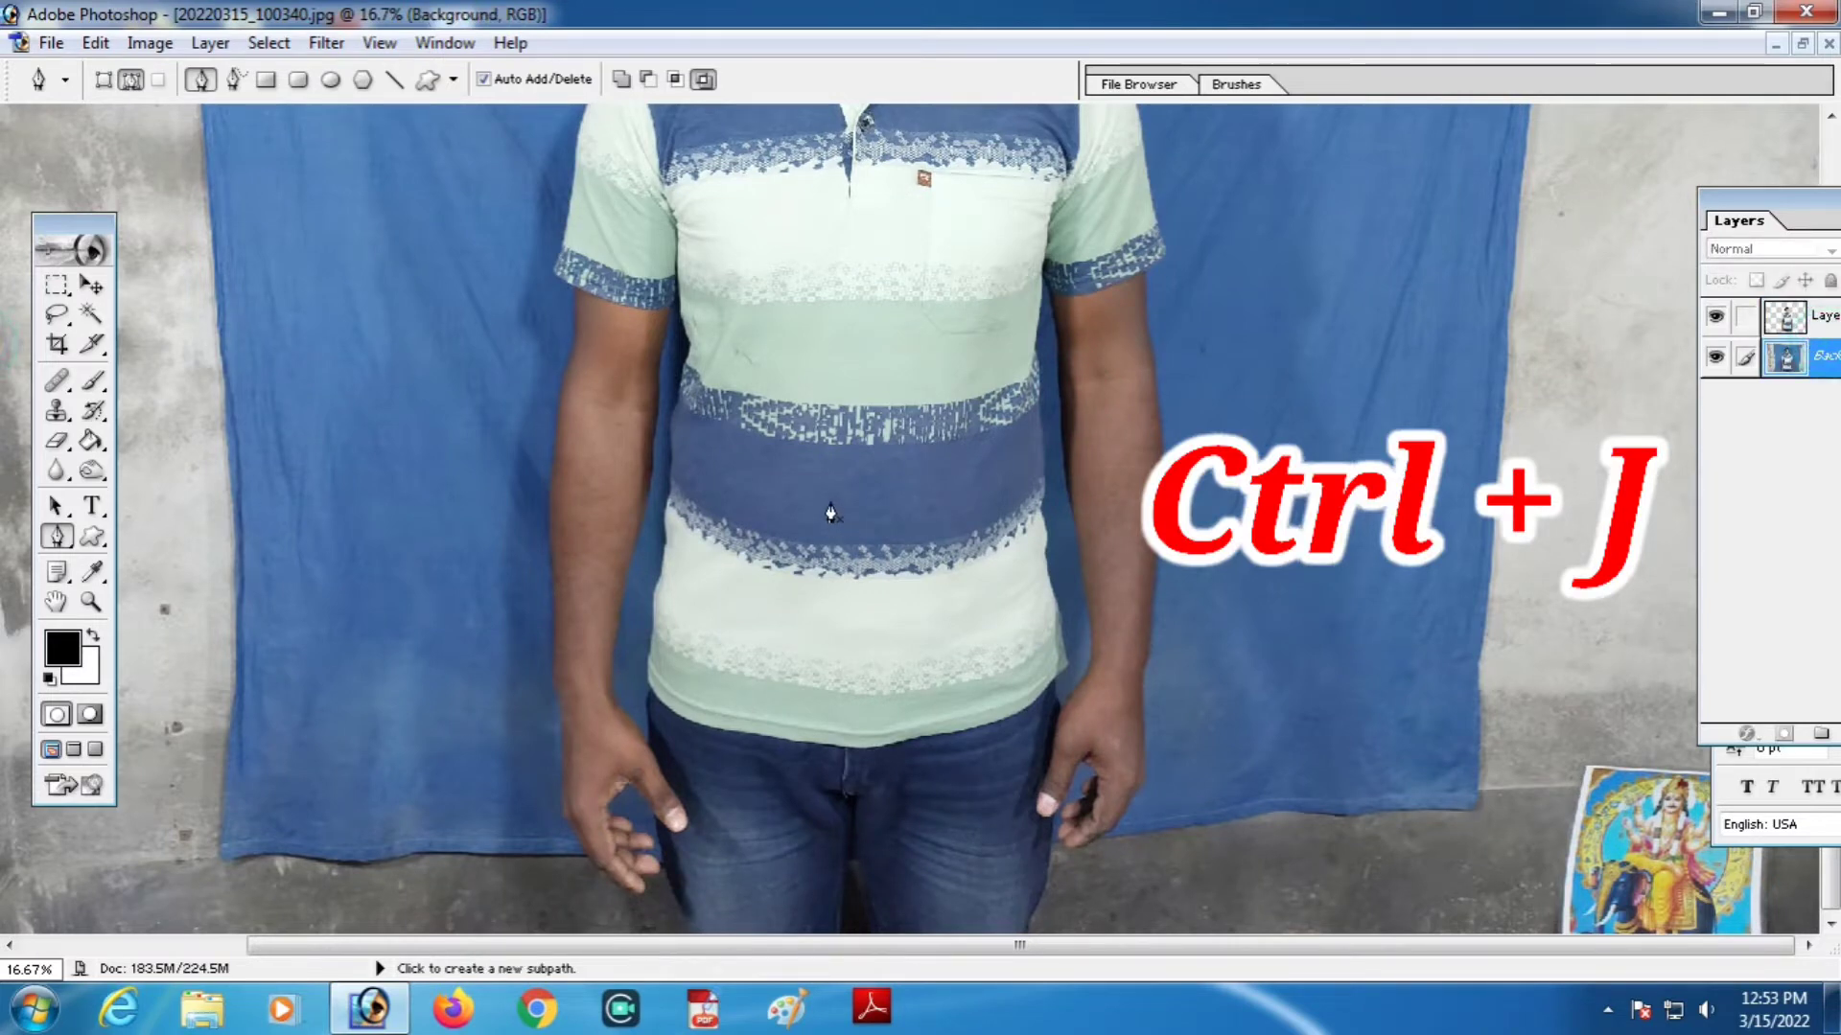
pyautogui.scroll(8, 876, 548)
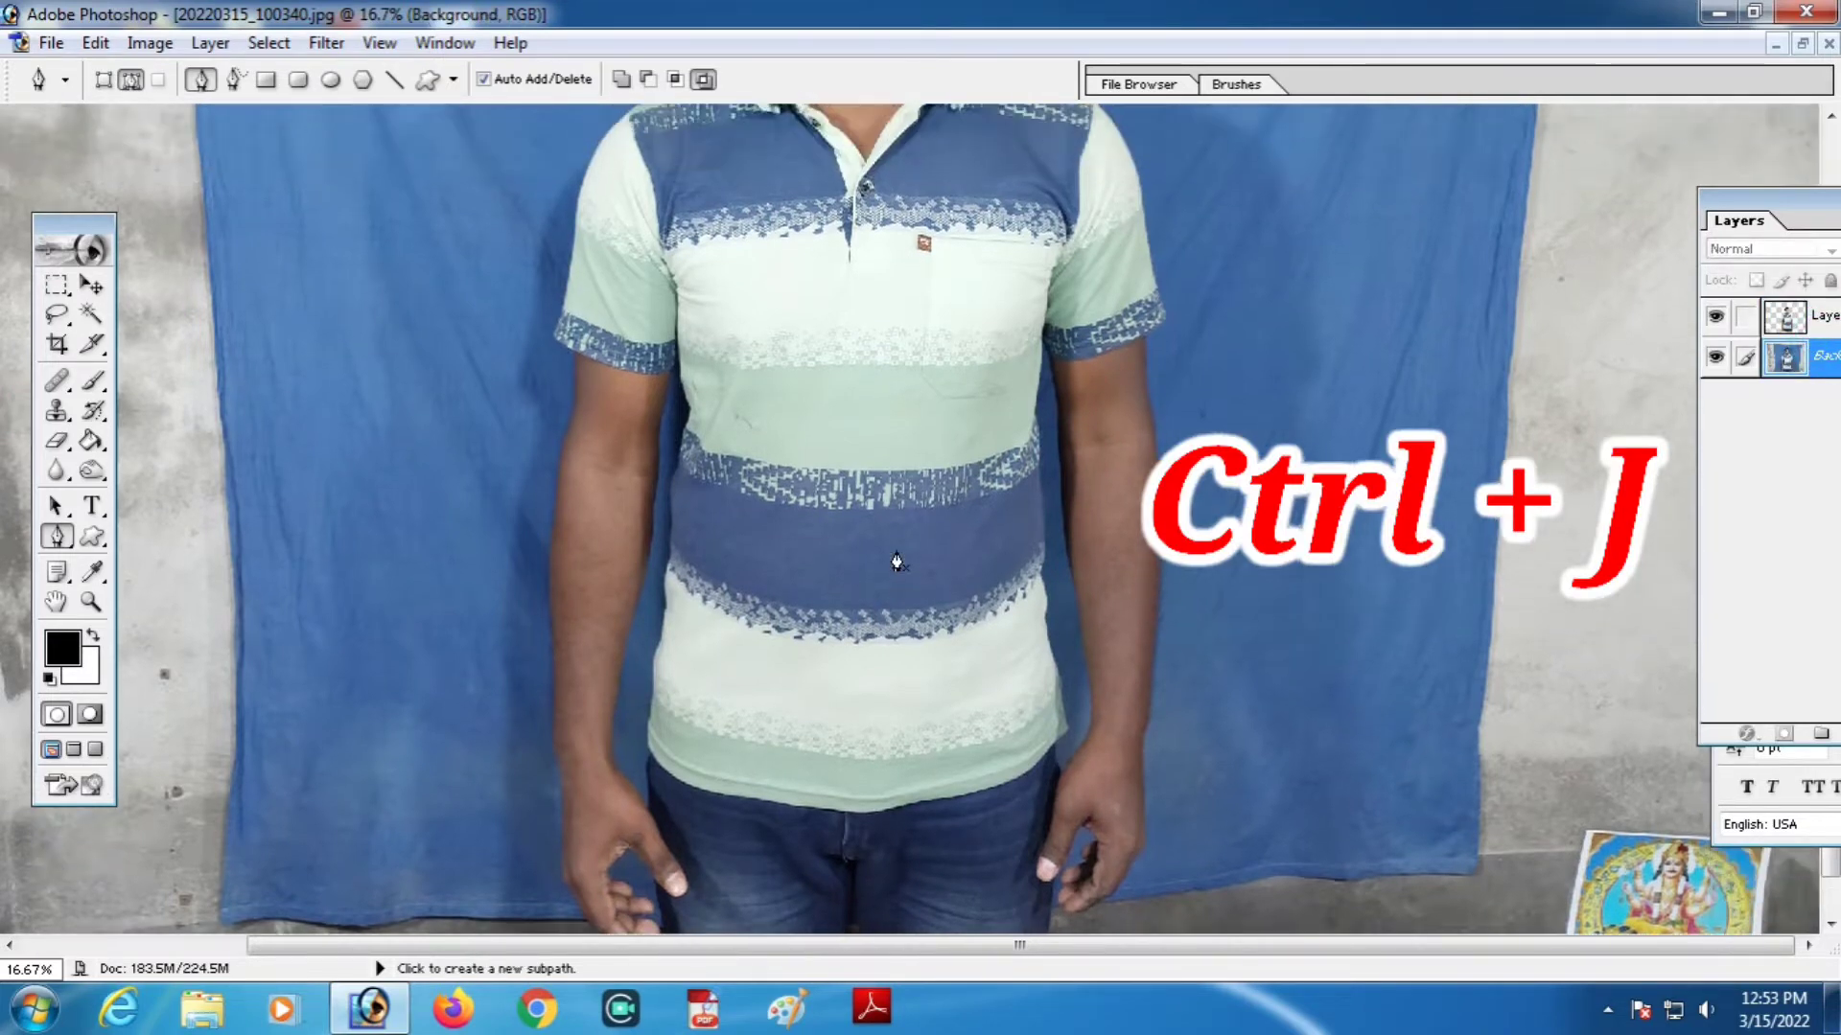
pyautogui.scroll(3, 882, 556)
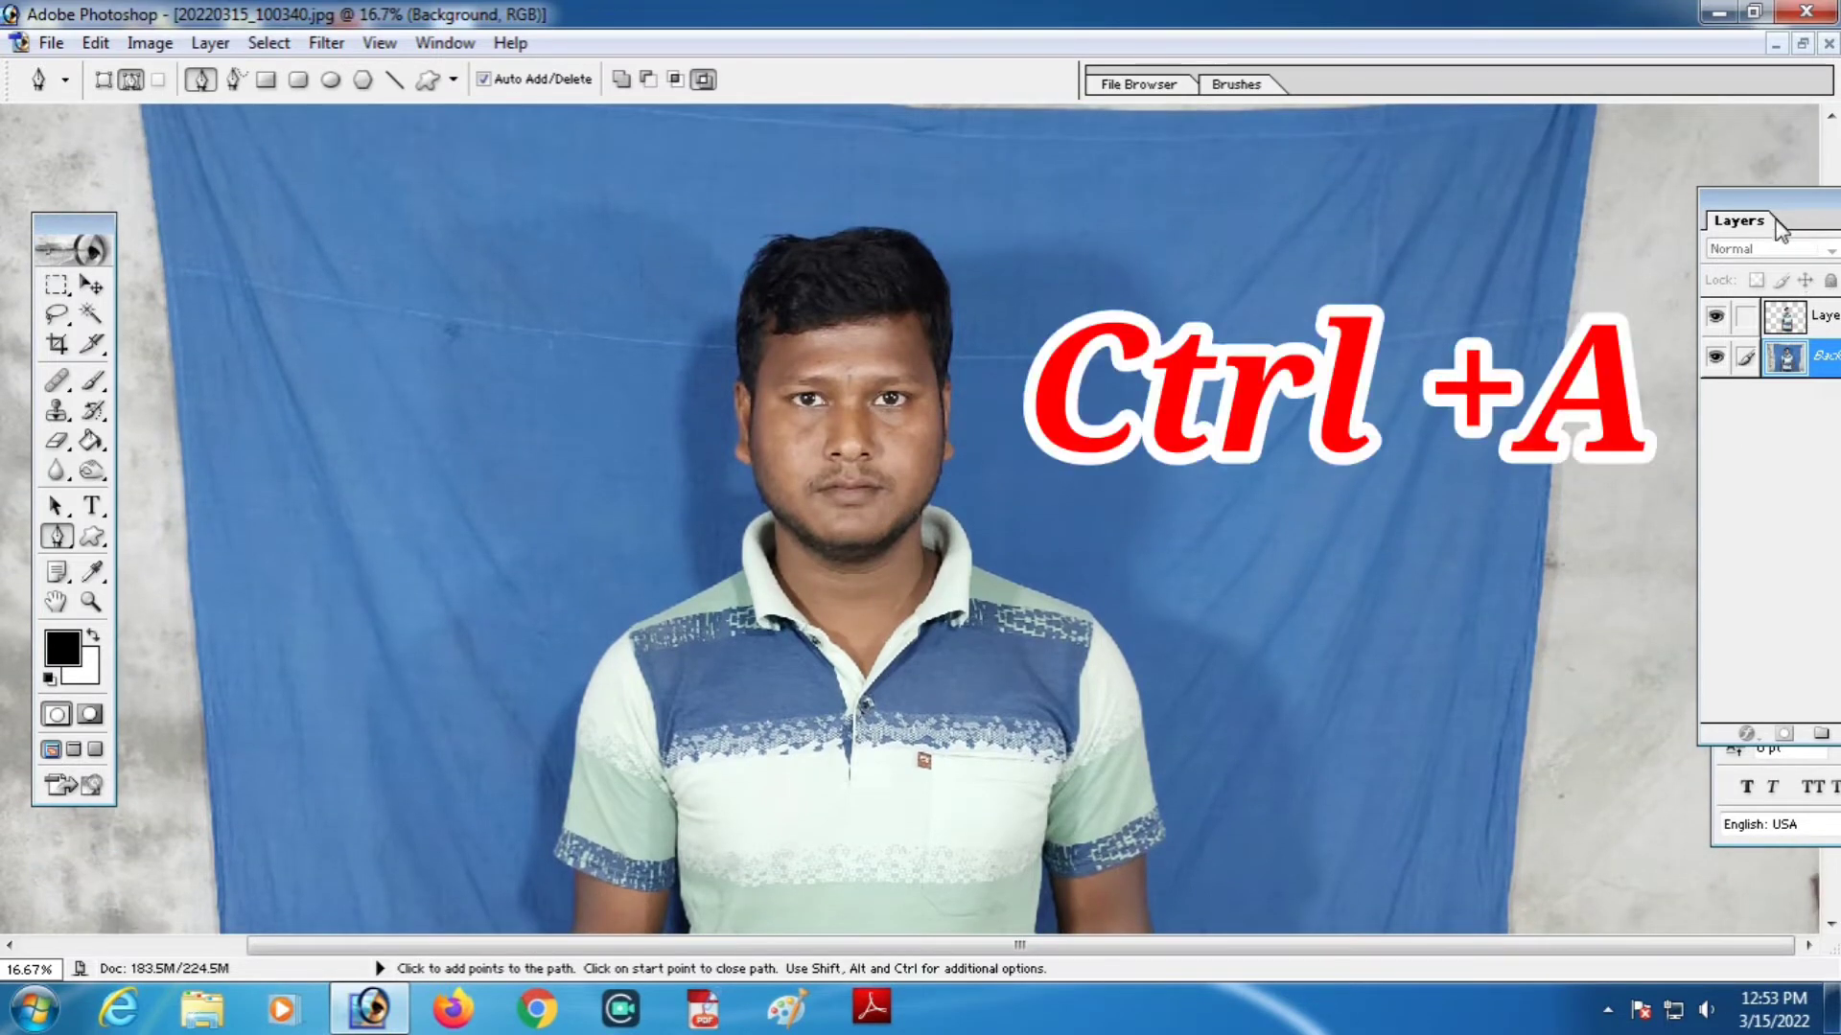
pyautogui.moveTo(1709, 199); pyautogui.dragTo(1575, 202)
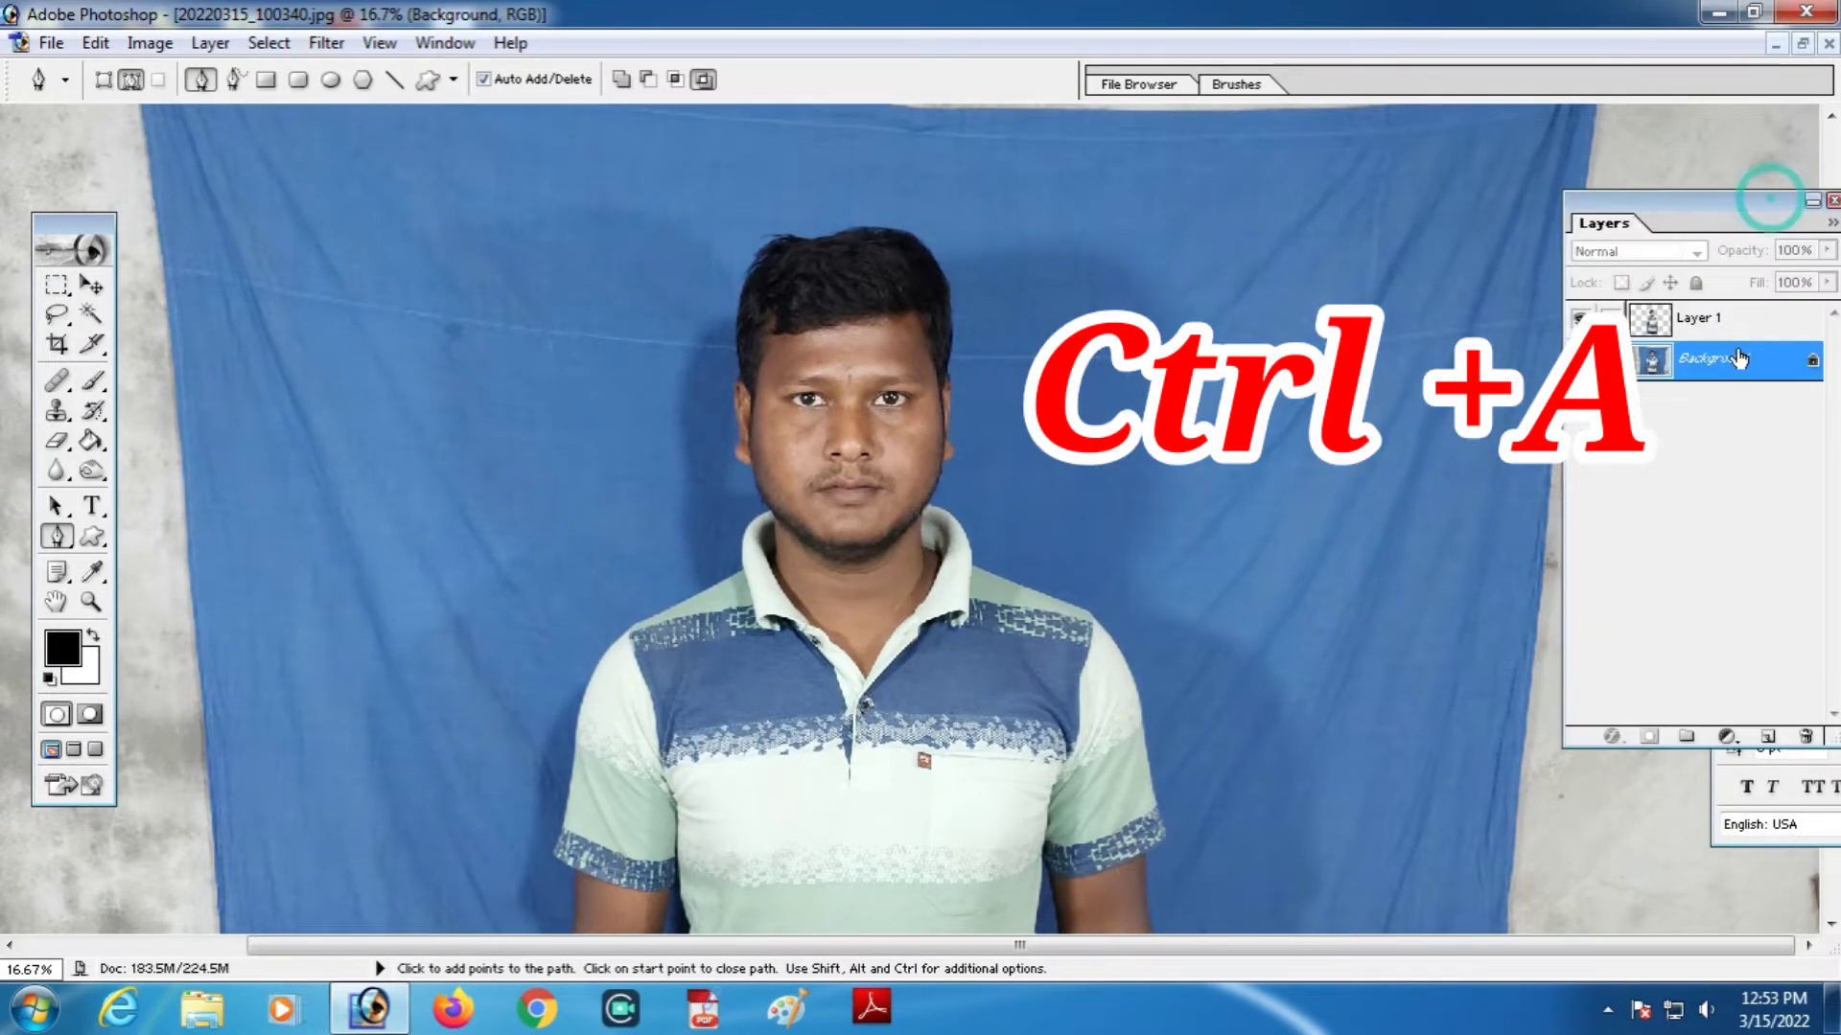
pyautogui.scroll(1, 1740, 358)
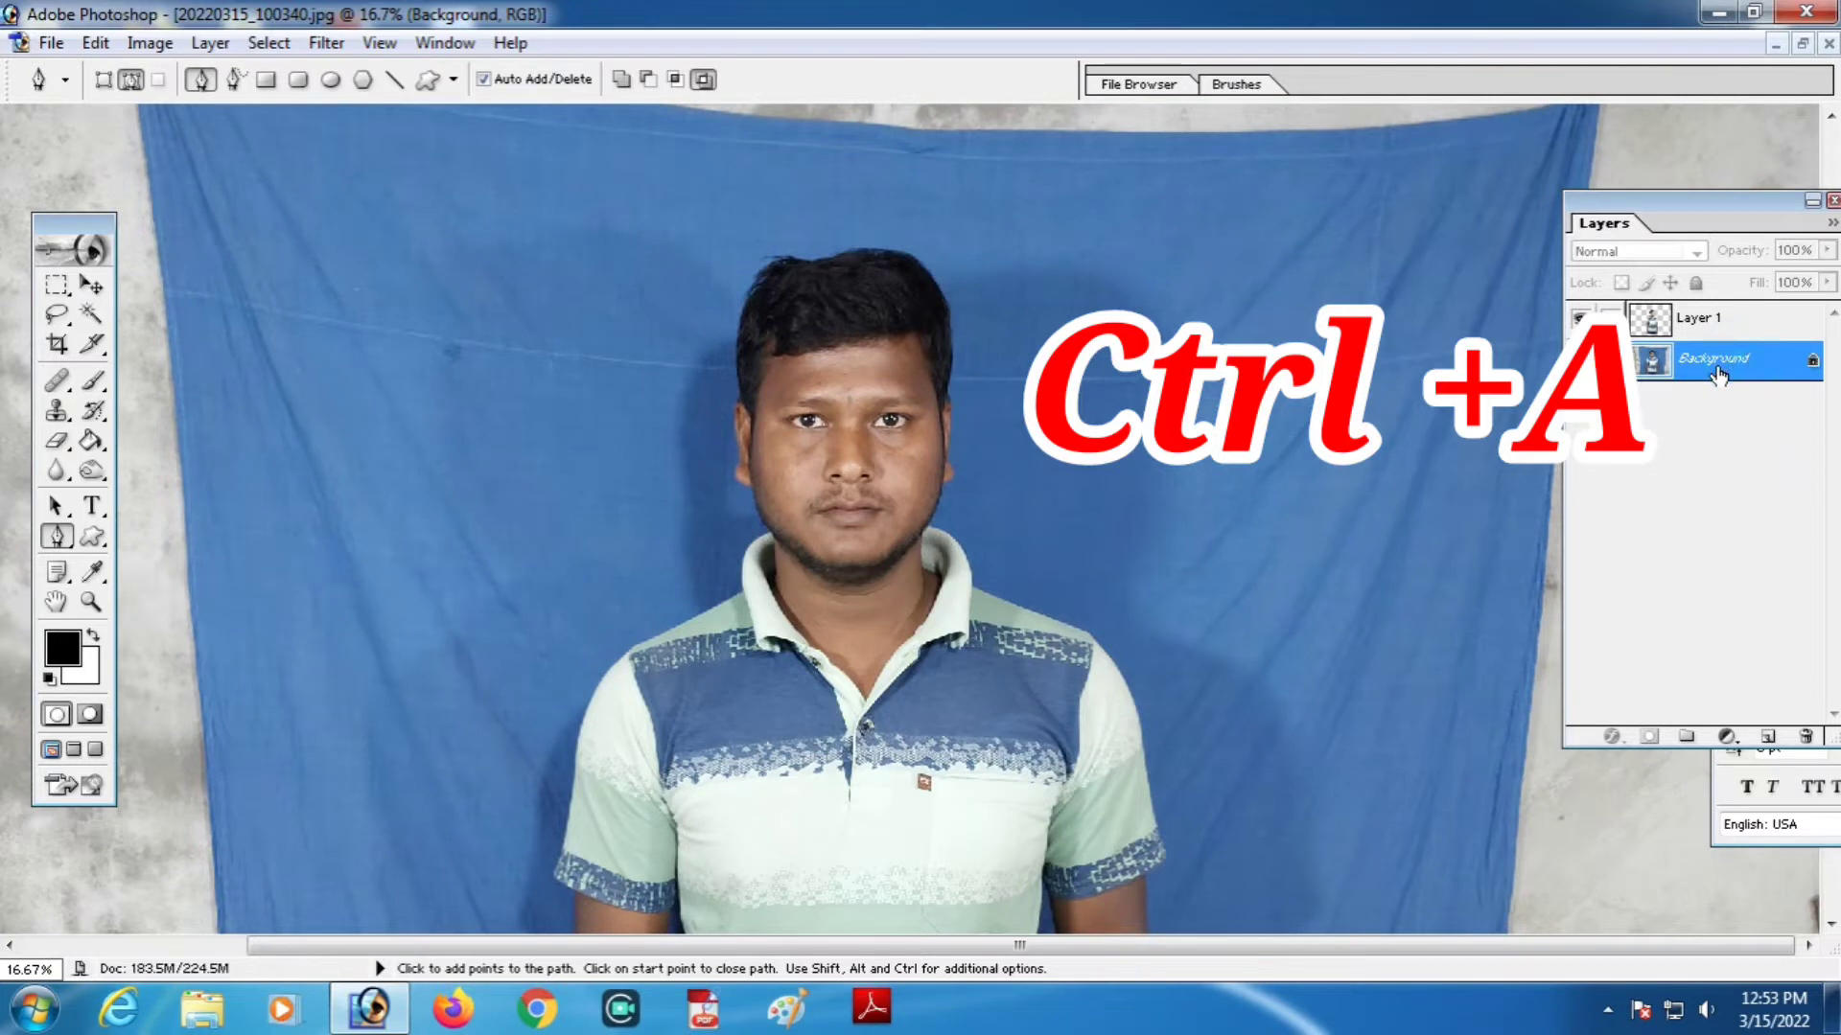
# Select the entire Background layer and clear it to white behind the cut-out man
pyautogui.click(1718, 373)
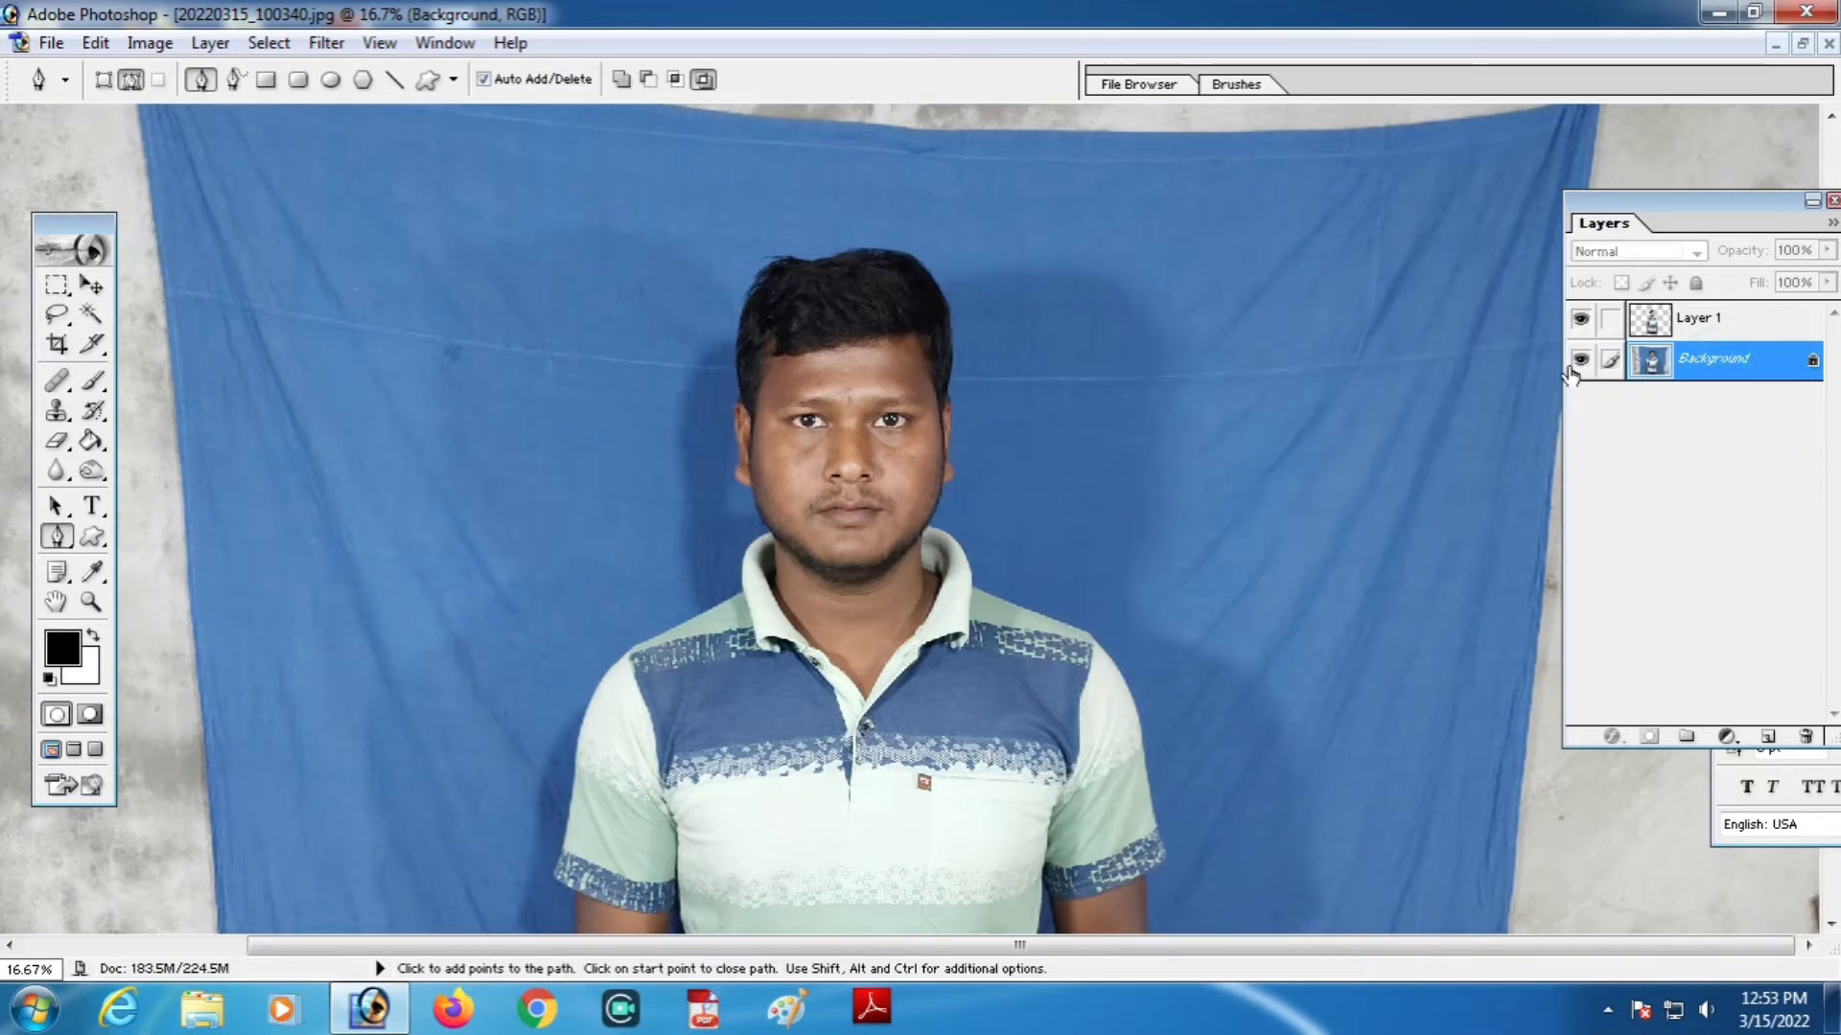
pyautogui.press('ctrl')
pyautogui.hotkey('ctrl', 'a')
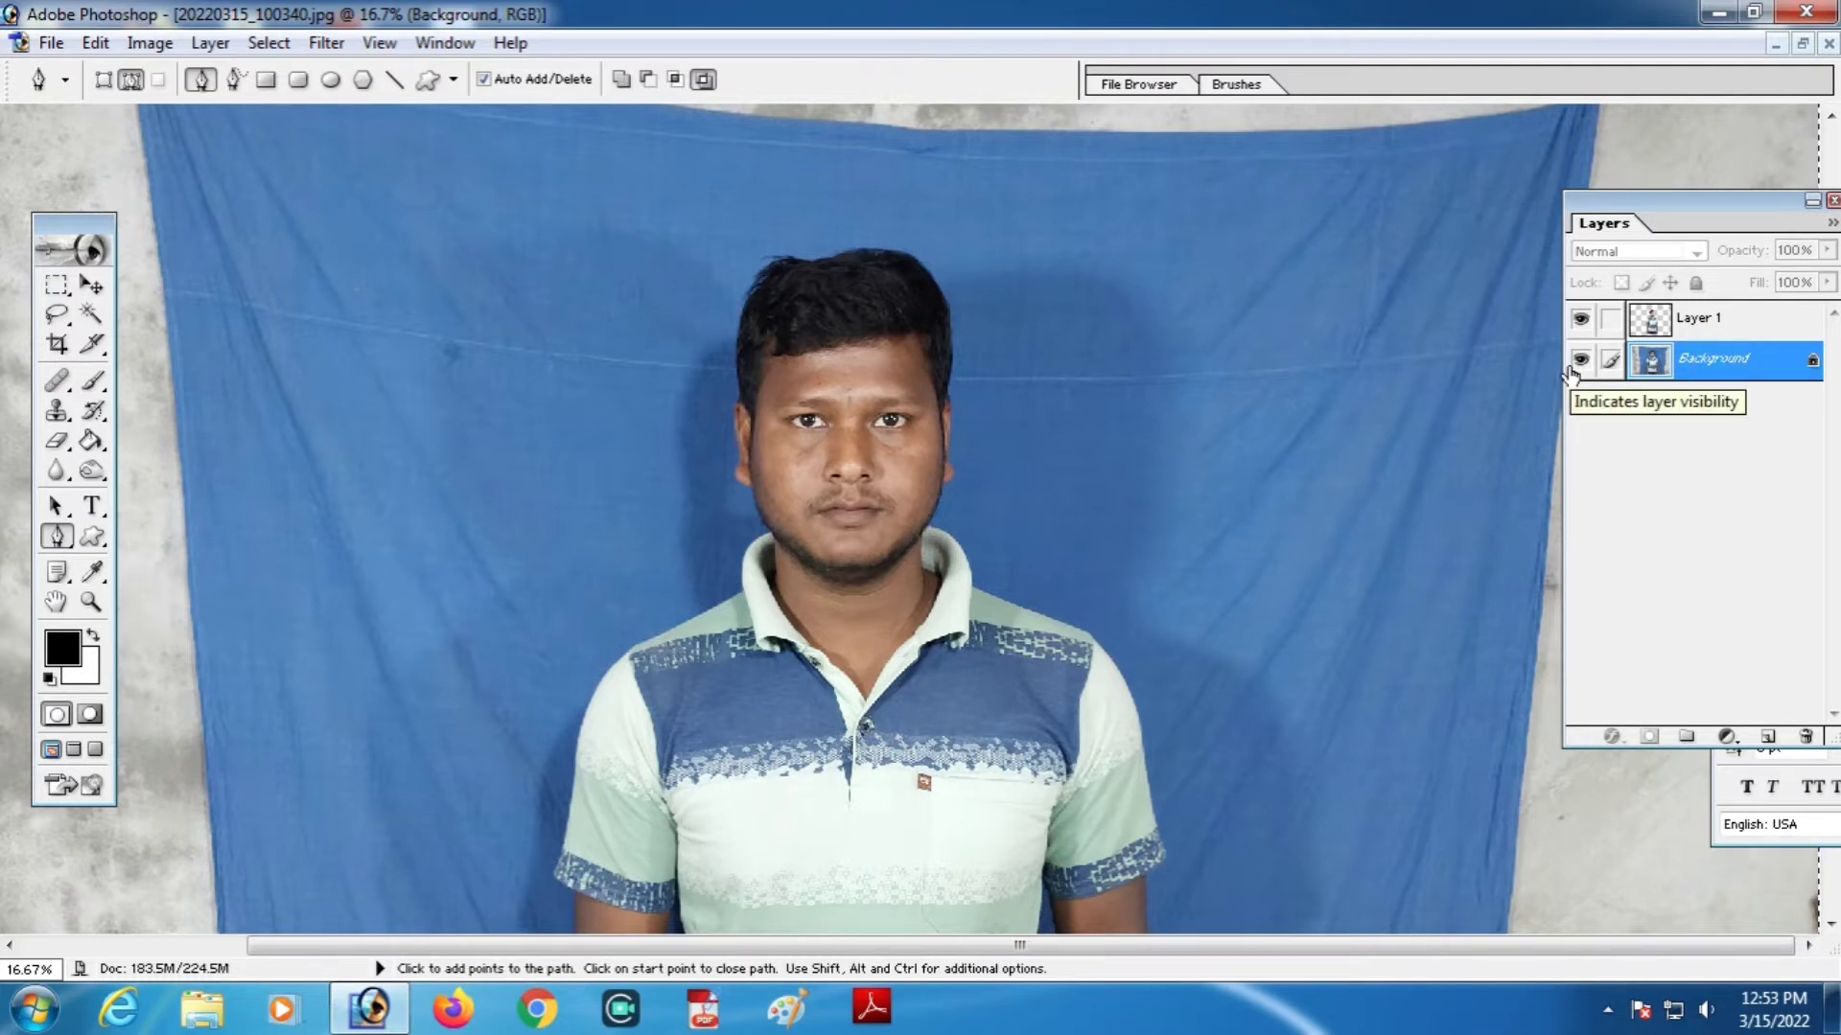
pyautogui.press('Delete')
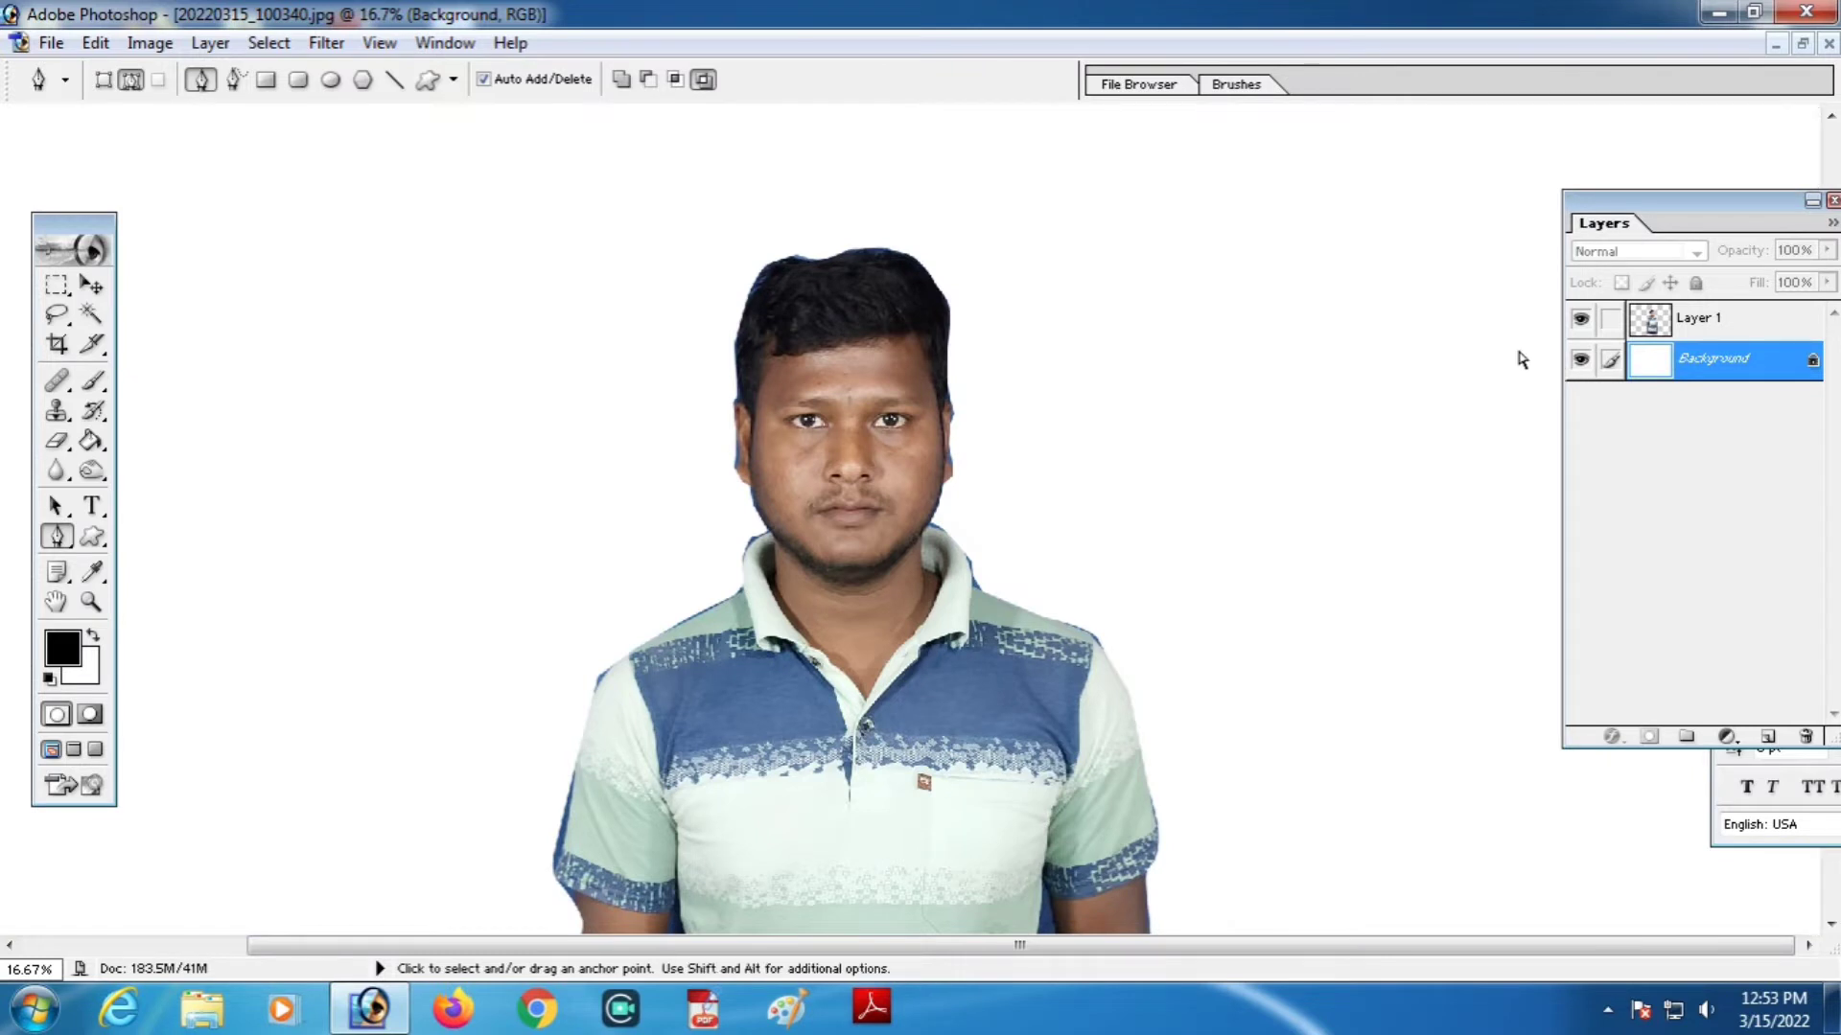
# Make the cut-out man's layer active with the whole figure in view at 6.25% zoom
pyautogui.click(91, 602)
pyautogui.keyDown('alt'); pyautogui.click(1103, 587); pyautogui.keyUp('alt')
pyautogui.keyDown('alt'); pyautogui.click(1102, 586); pyautogui.keyUp('alt')
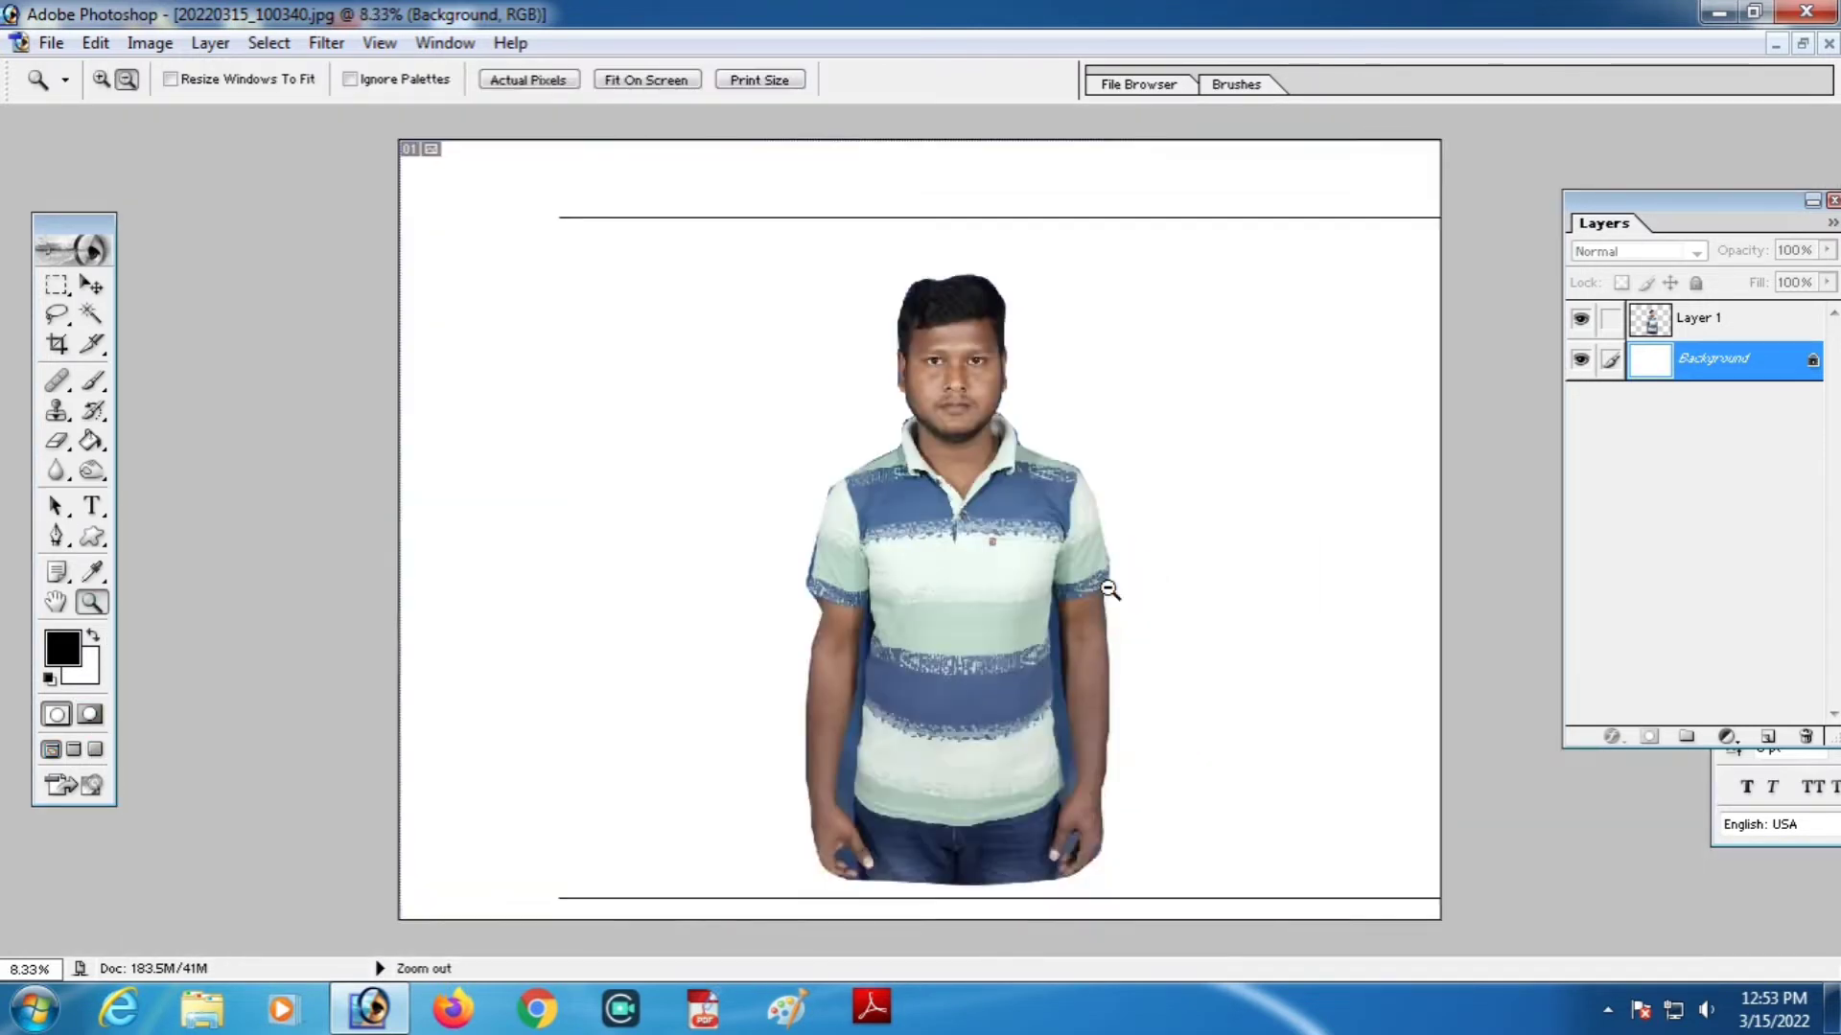
pyautogui.keyDown('alt'); pyautogui.click(1104, 587); pyautogui.keyUp('alt')
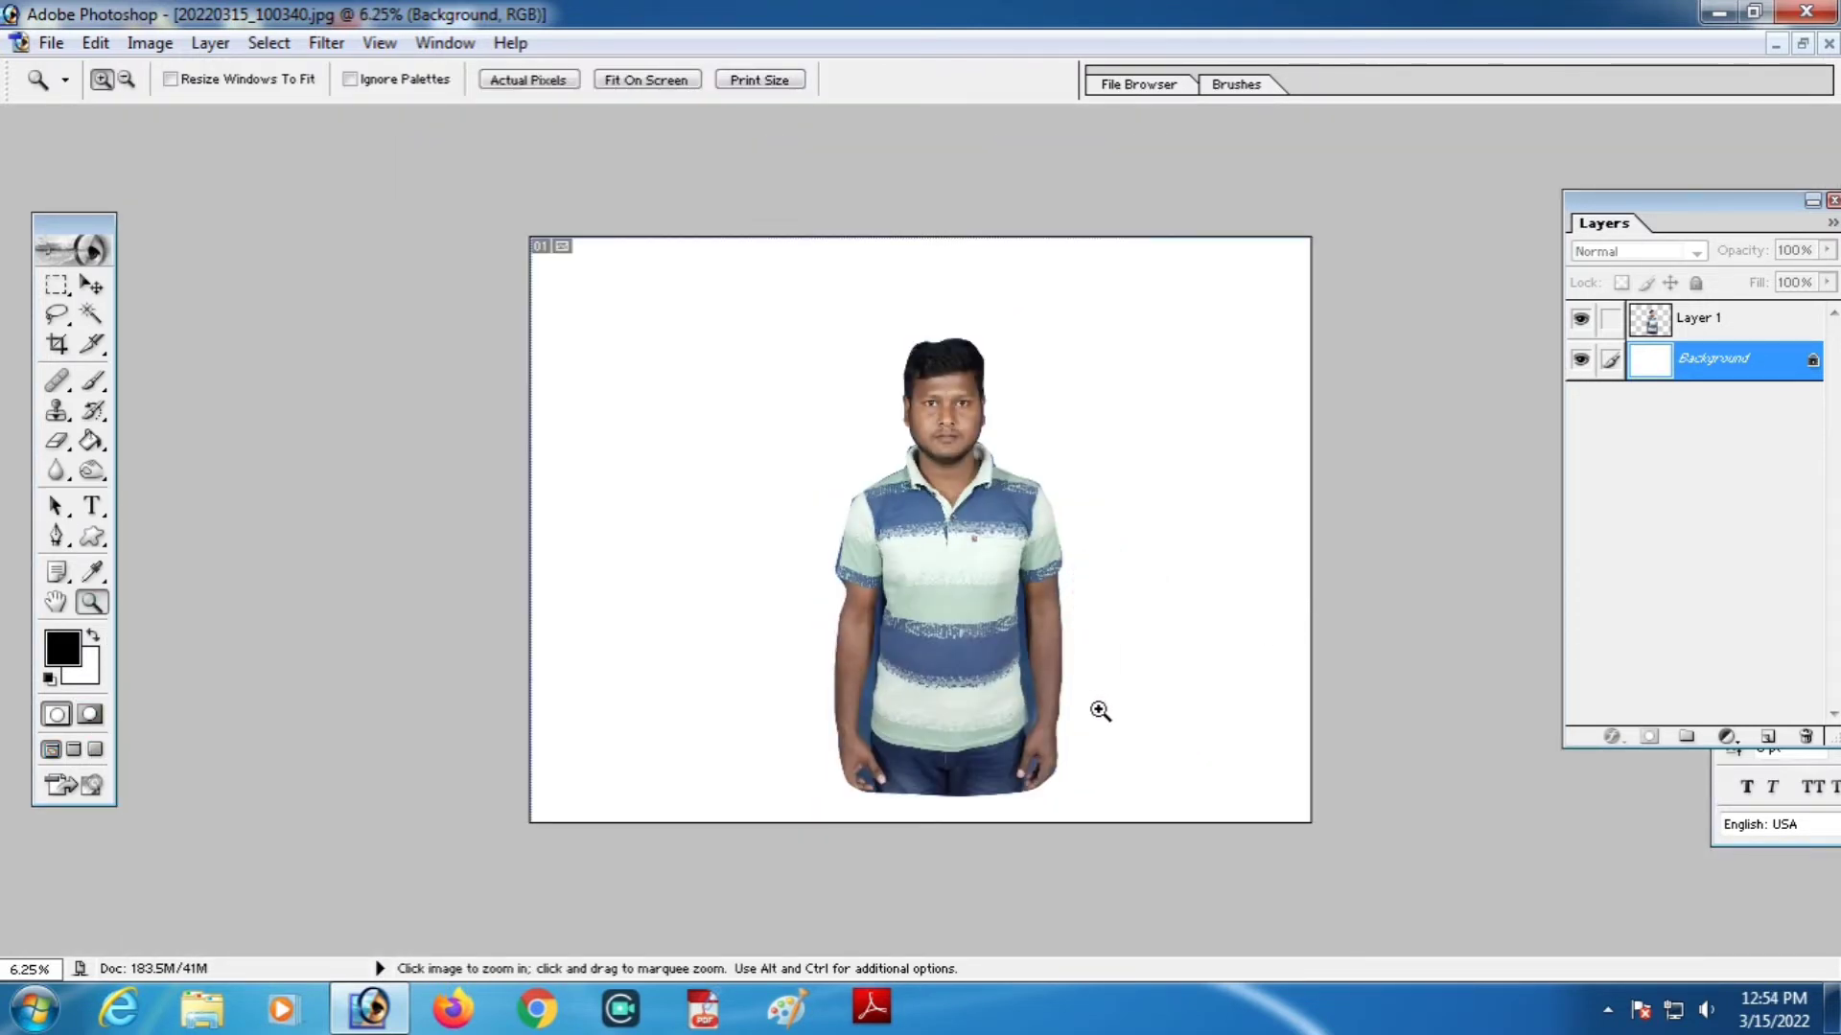
pyautogui.click(91, 284)
pyautogui.click(1059, 635)
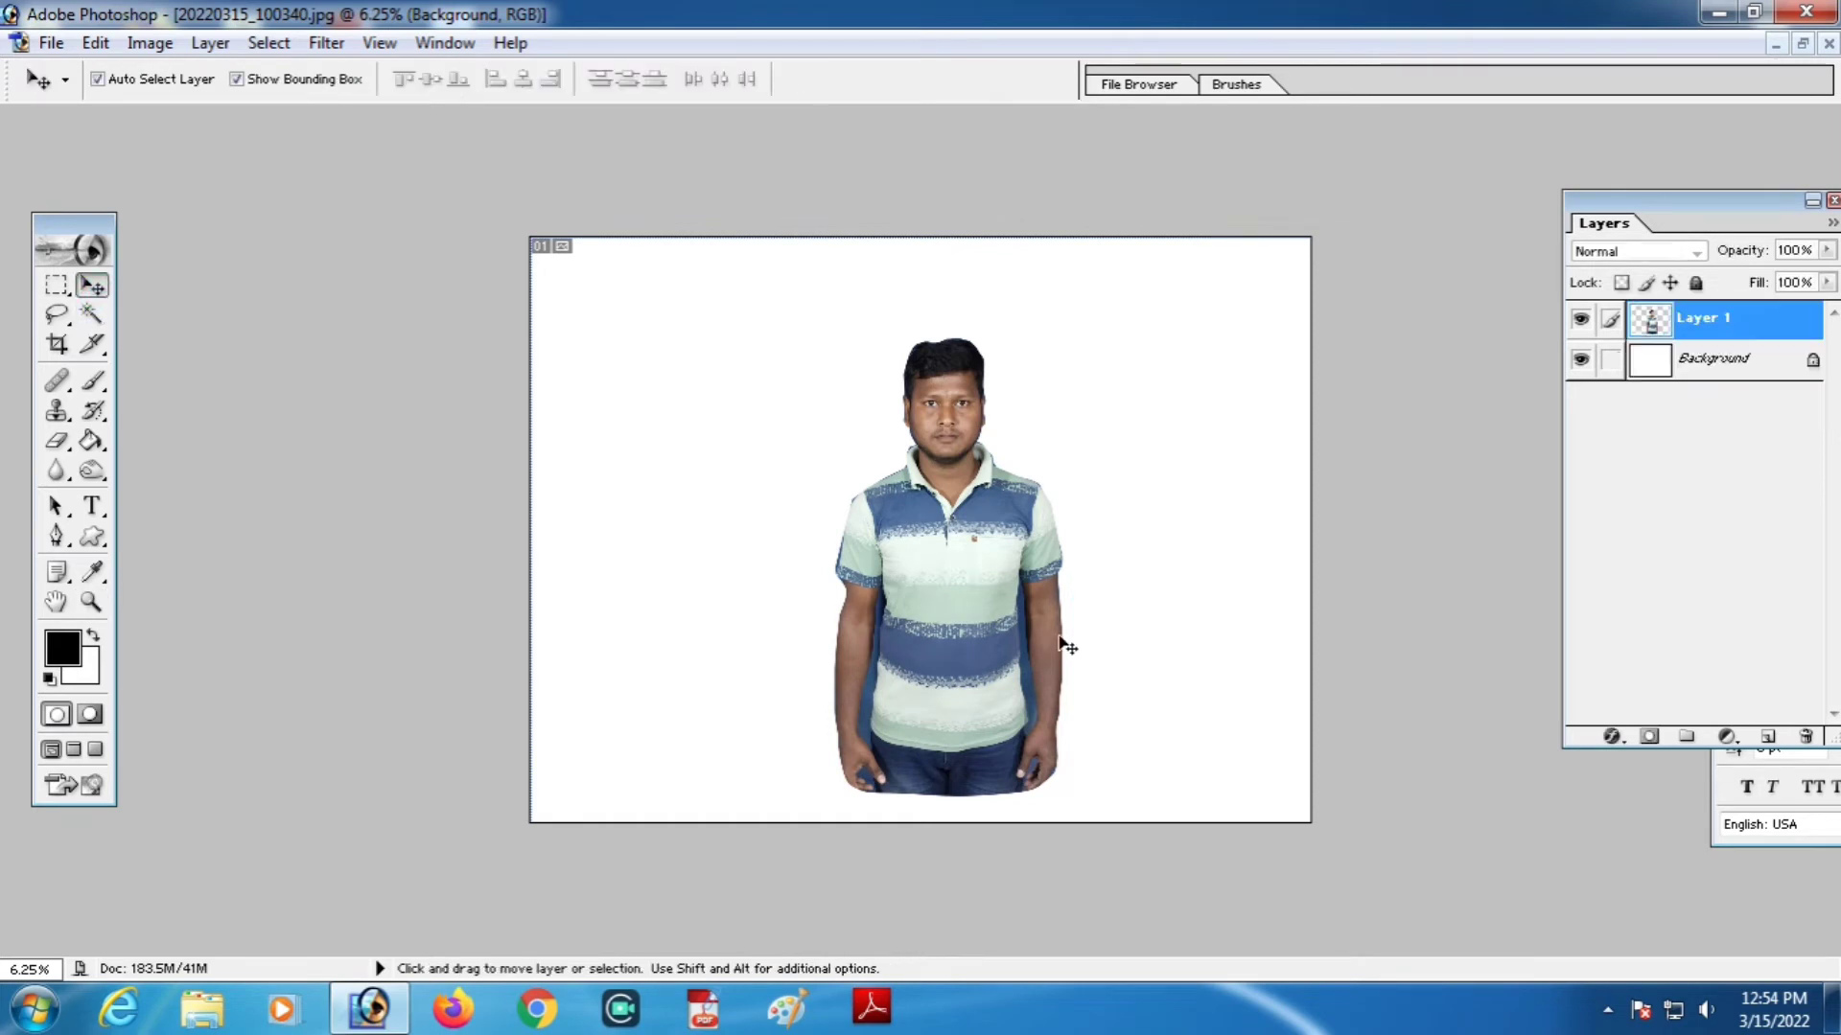
# Trace a closed pen path around the blue gap between the arm and shirt on the image's left side
pyautogui.click(56, 536)
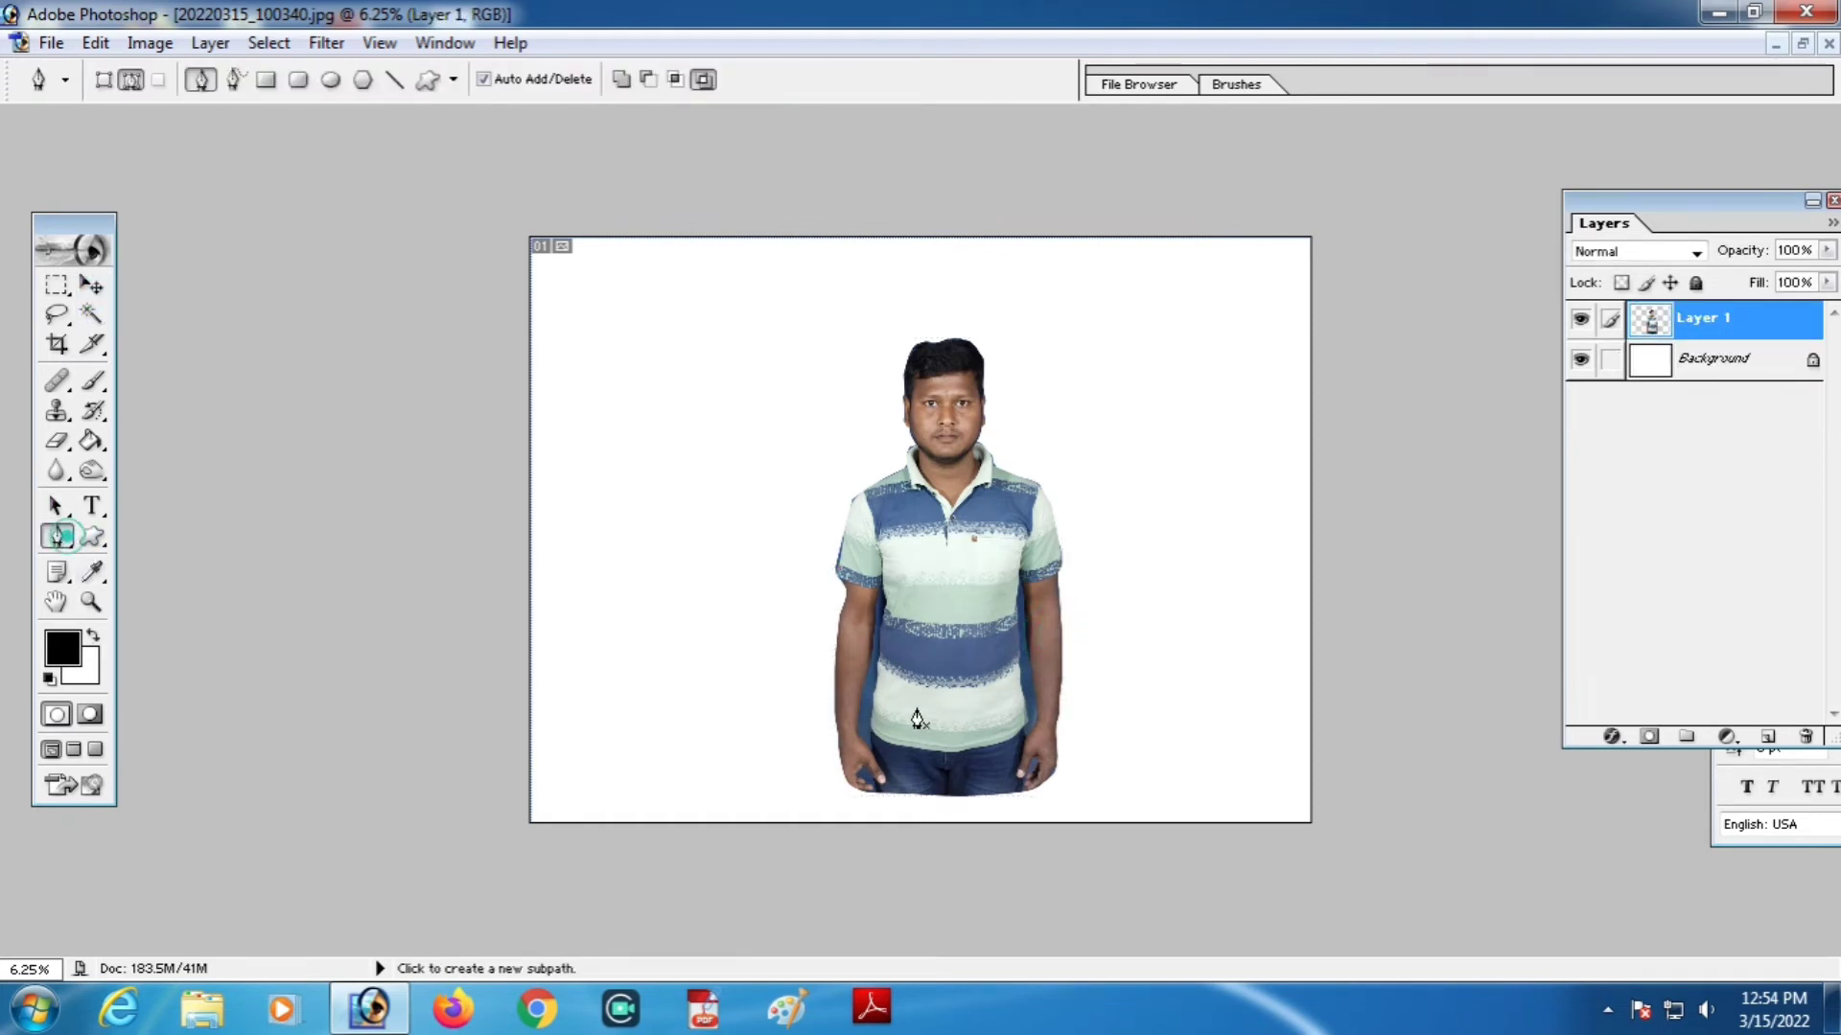
pyautogui.click(880, 591)
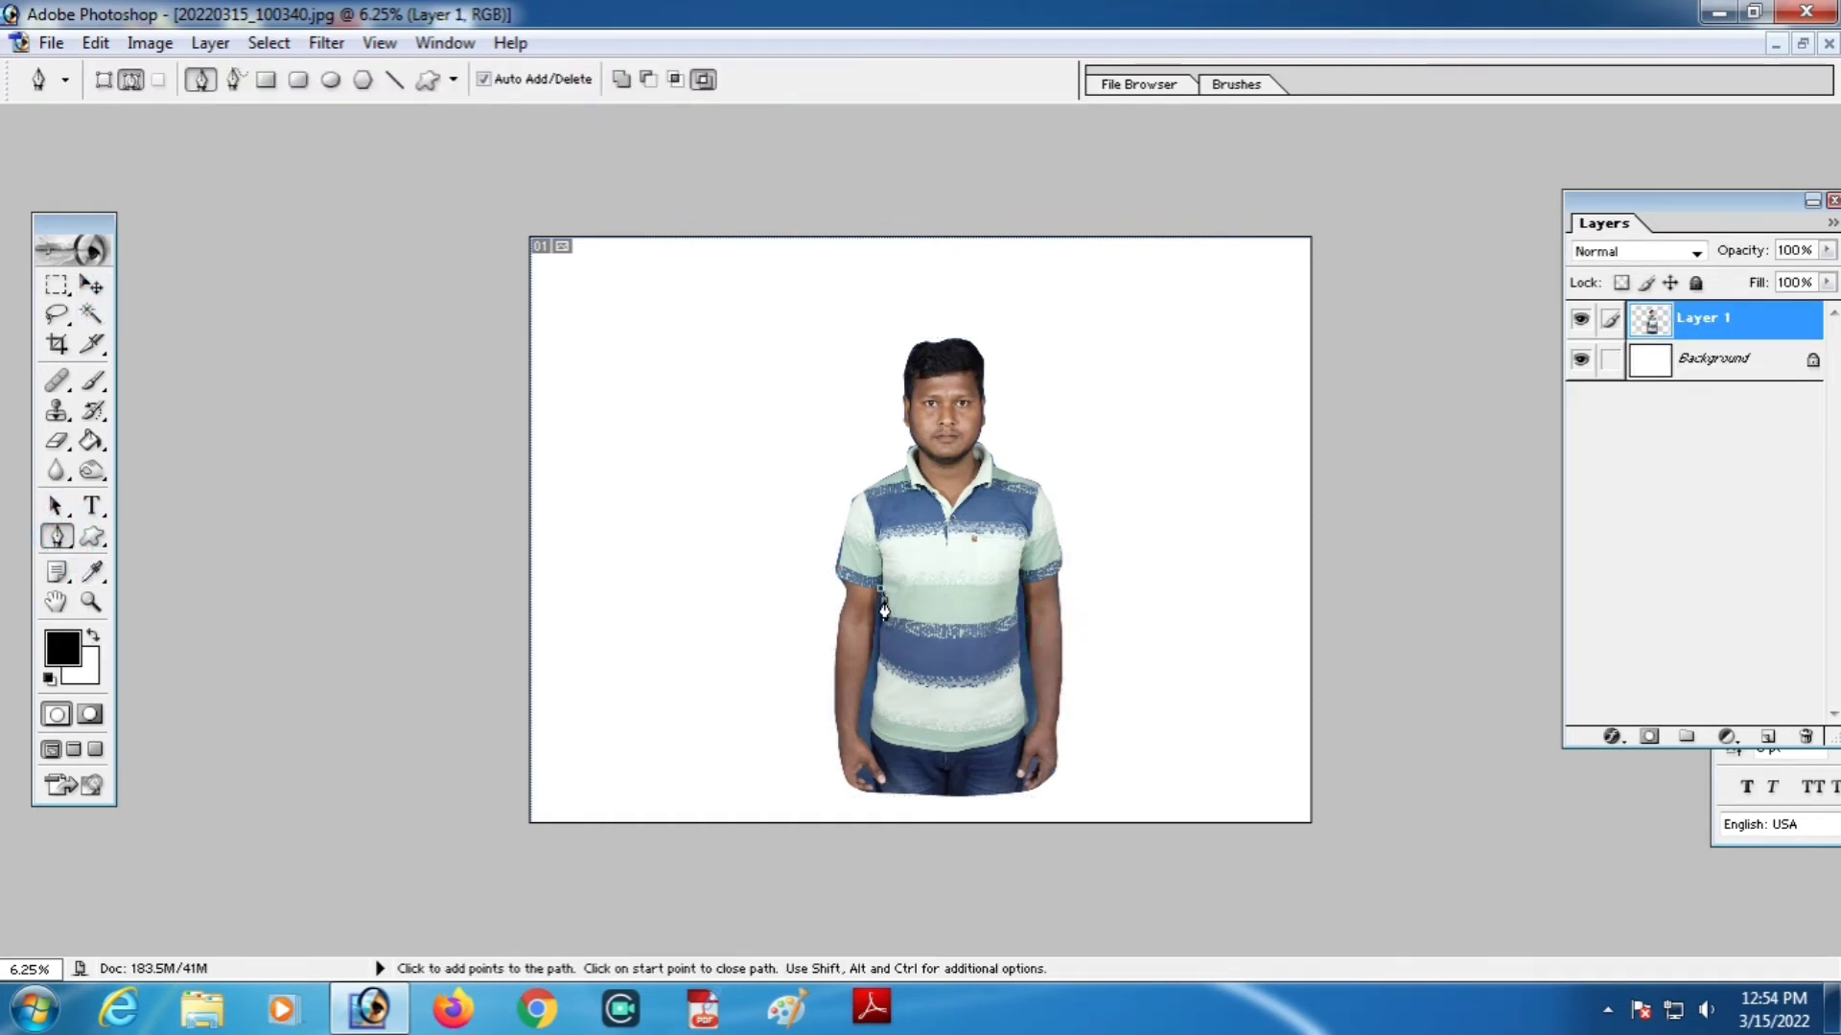
pyautogui.click(879, 653)
pyautogui.click(872, 721)
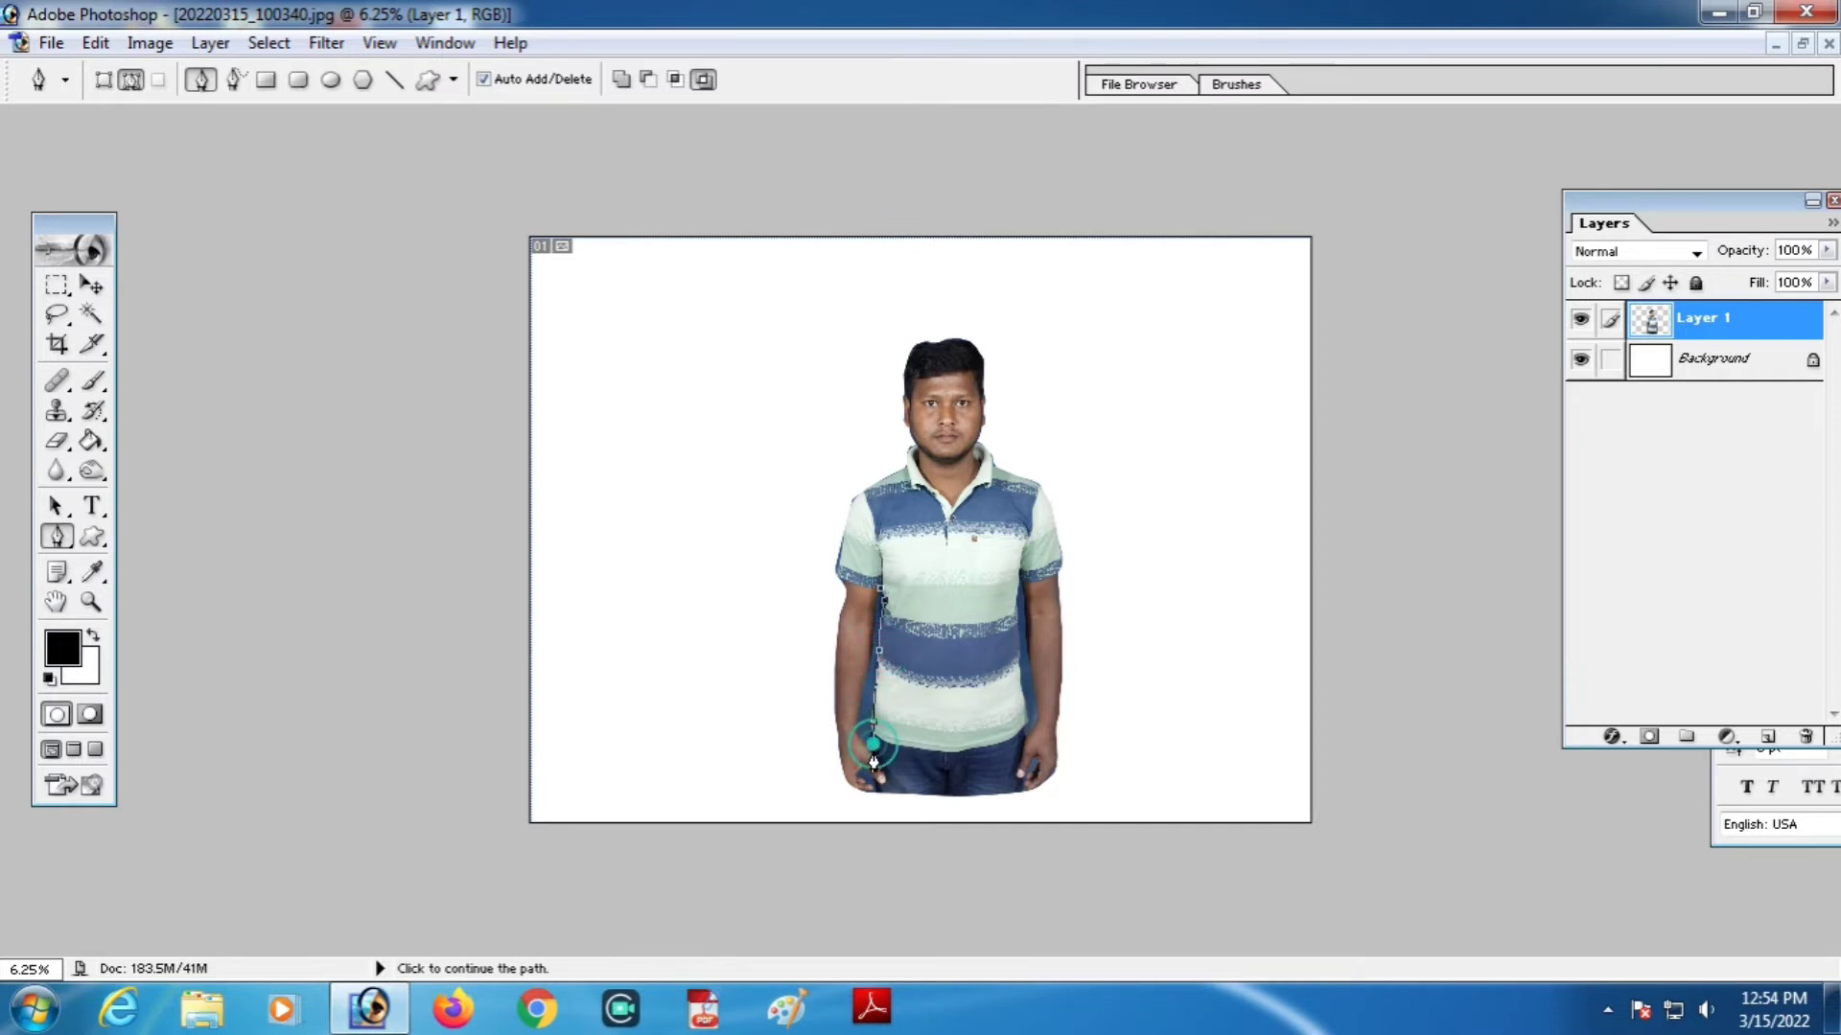
pyautogui.click(860, 703)
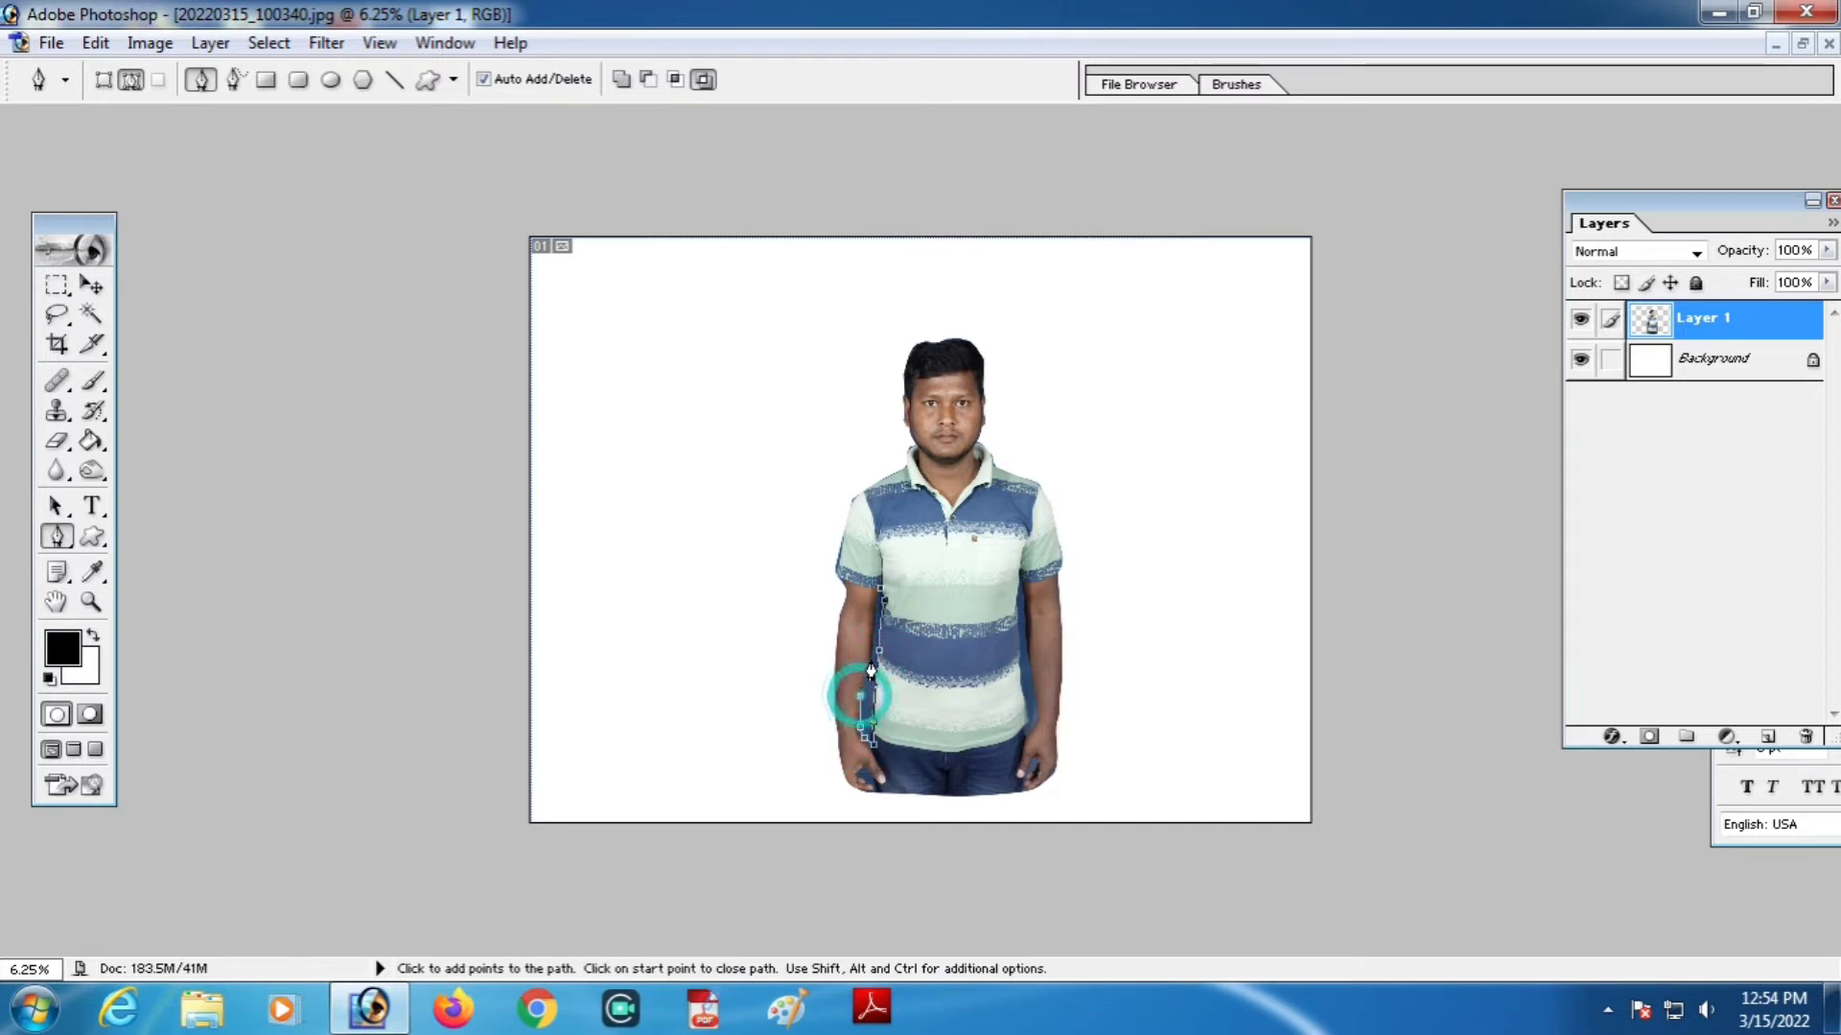
pyautogui.click(880, 594)
# Convert the path to a selection and delete the blue remnant inside it from Layer 1
pyautogui.rightClick(891, 644)
pyautogui.click(954, 767)
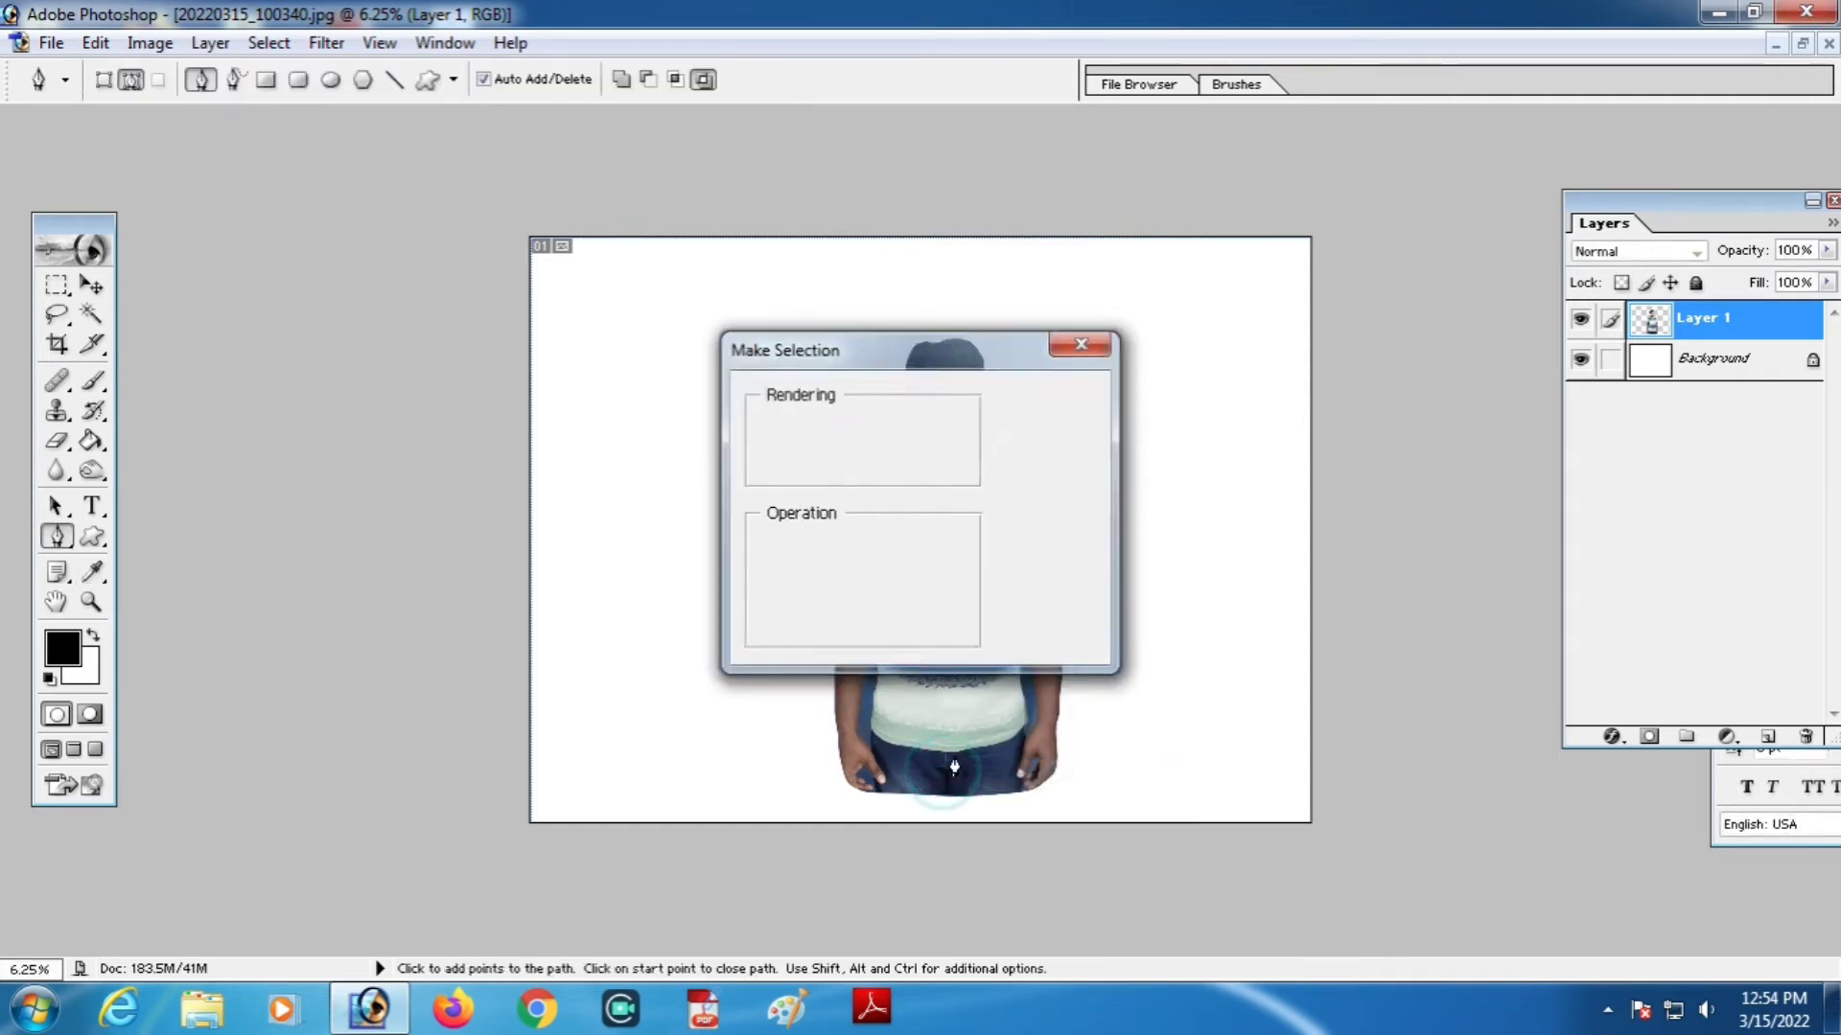
pyautogui.press('Return')
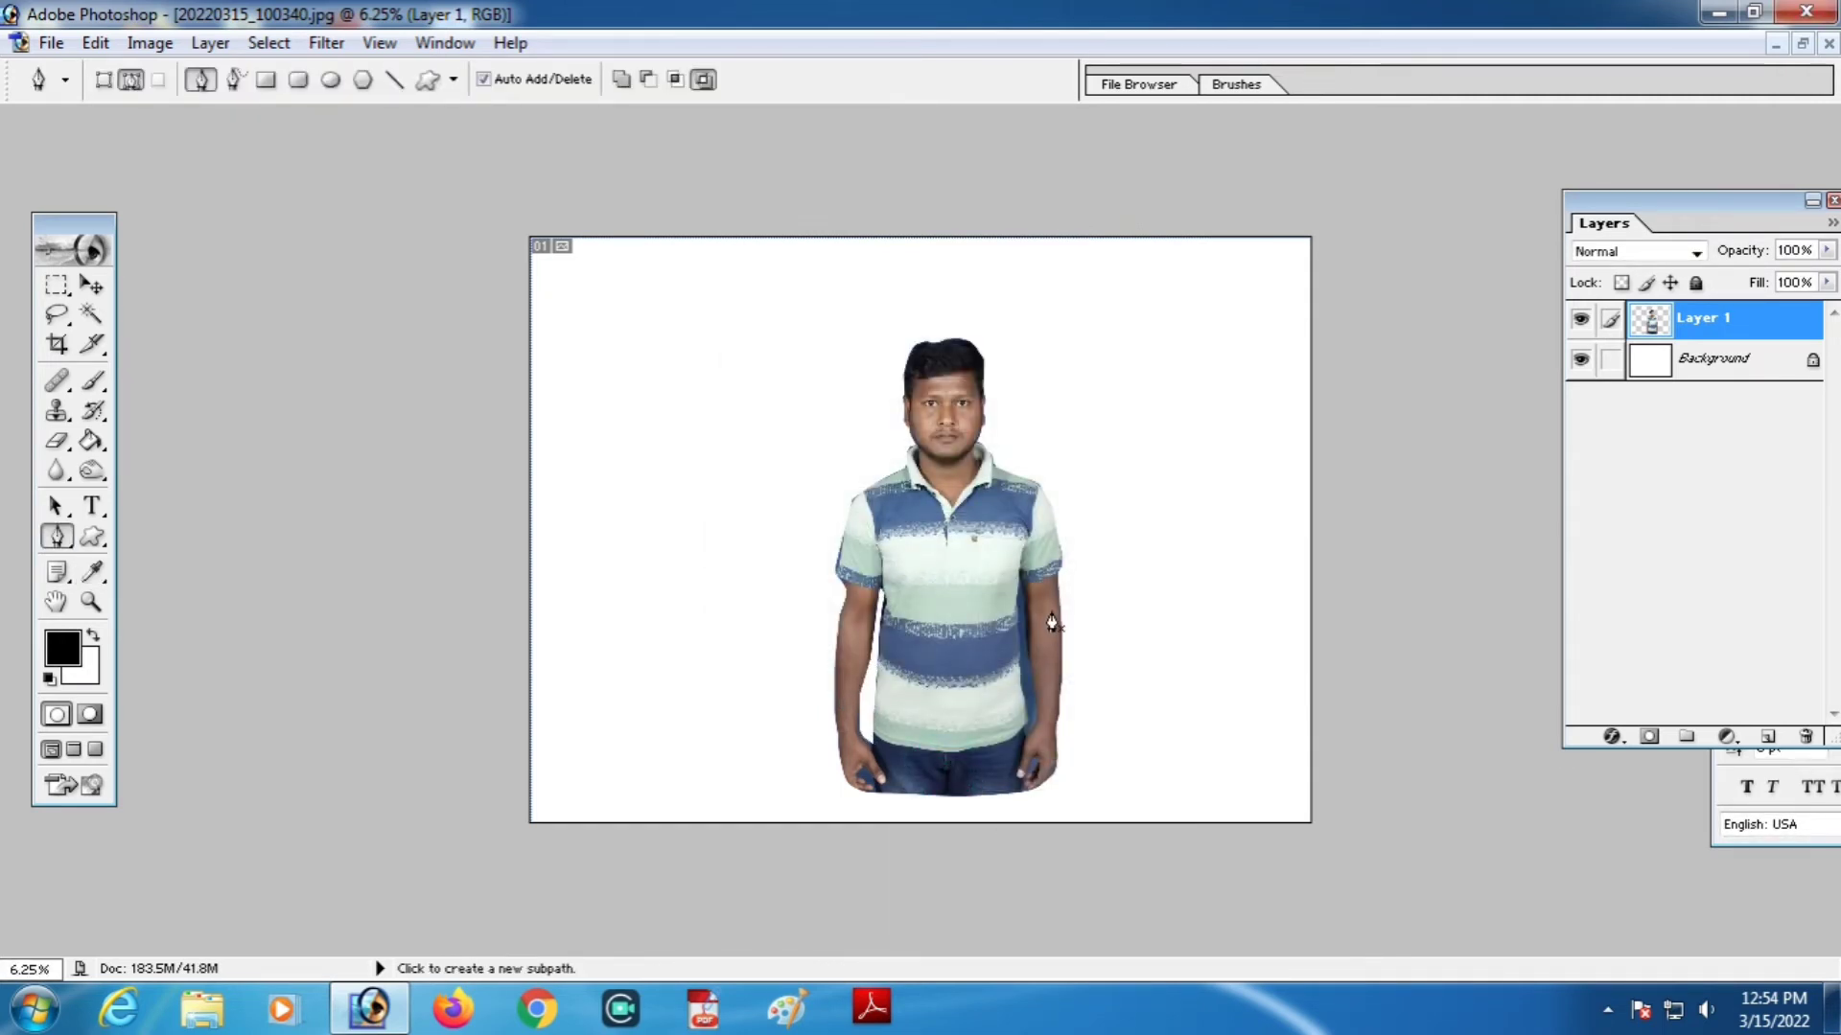
# Trace a closed pen path around the blue gap between the shirt and arm on the image's right side
pyautogui.click(1018, 581)
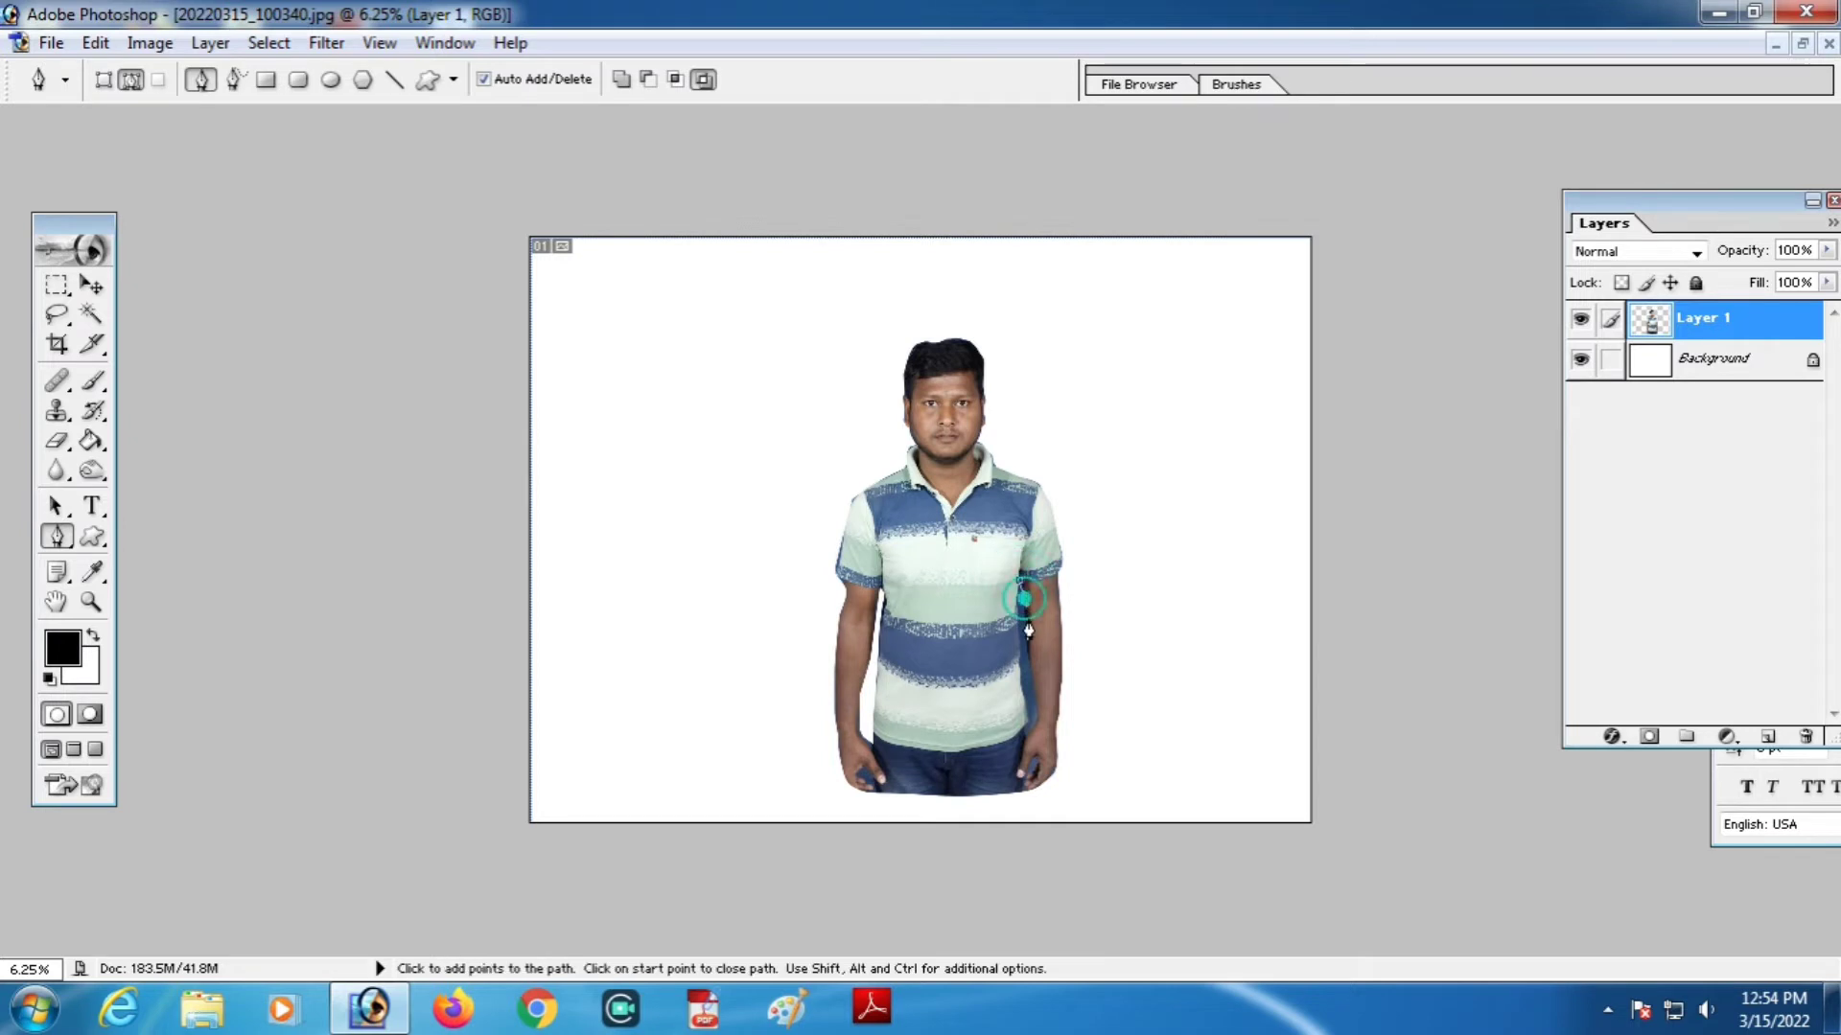
pyautogui.click(1027, 631)
pyautogui.click(1038, 696)
pyautogui.click(1033, 732)
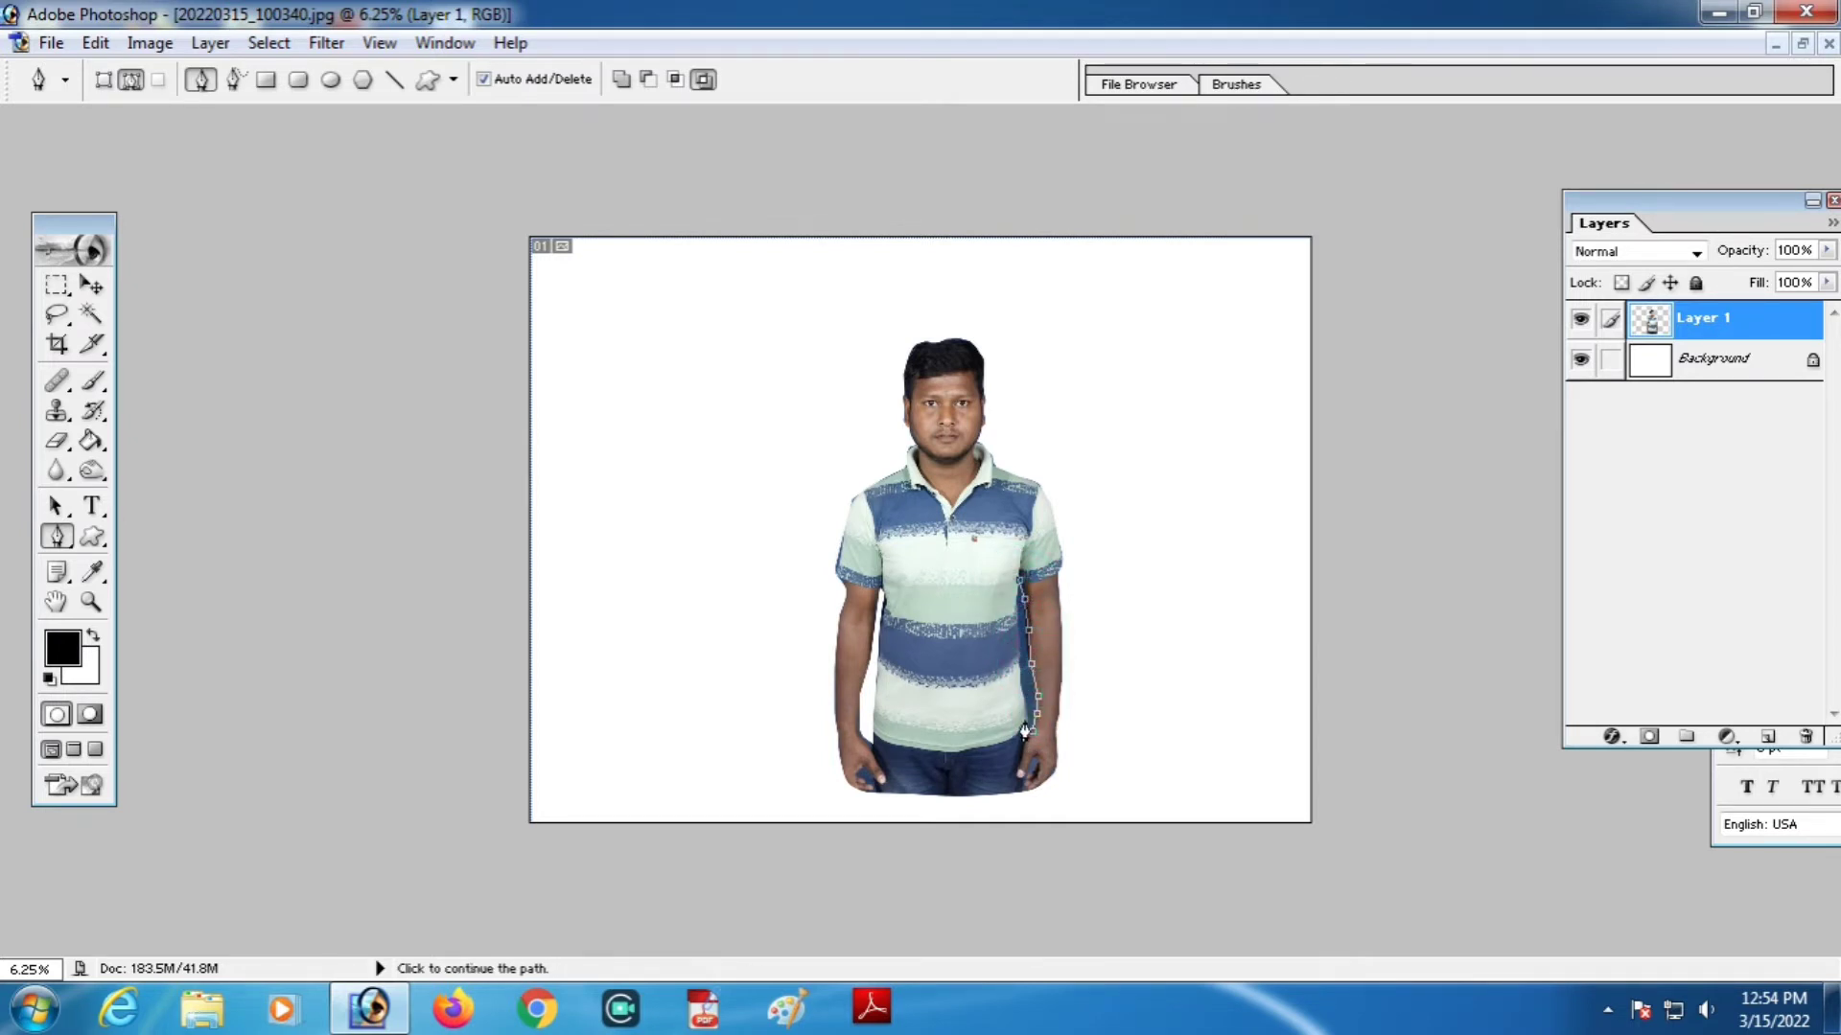
pyautogui.click(1022, 729)
pyautogui.click(1027, 712)
pyautogui.click(1022, 663)
pyautogui.click(1021, 627)
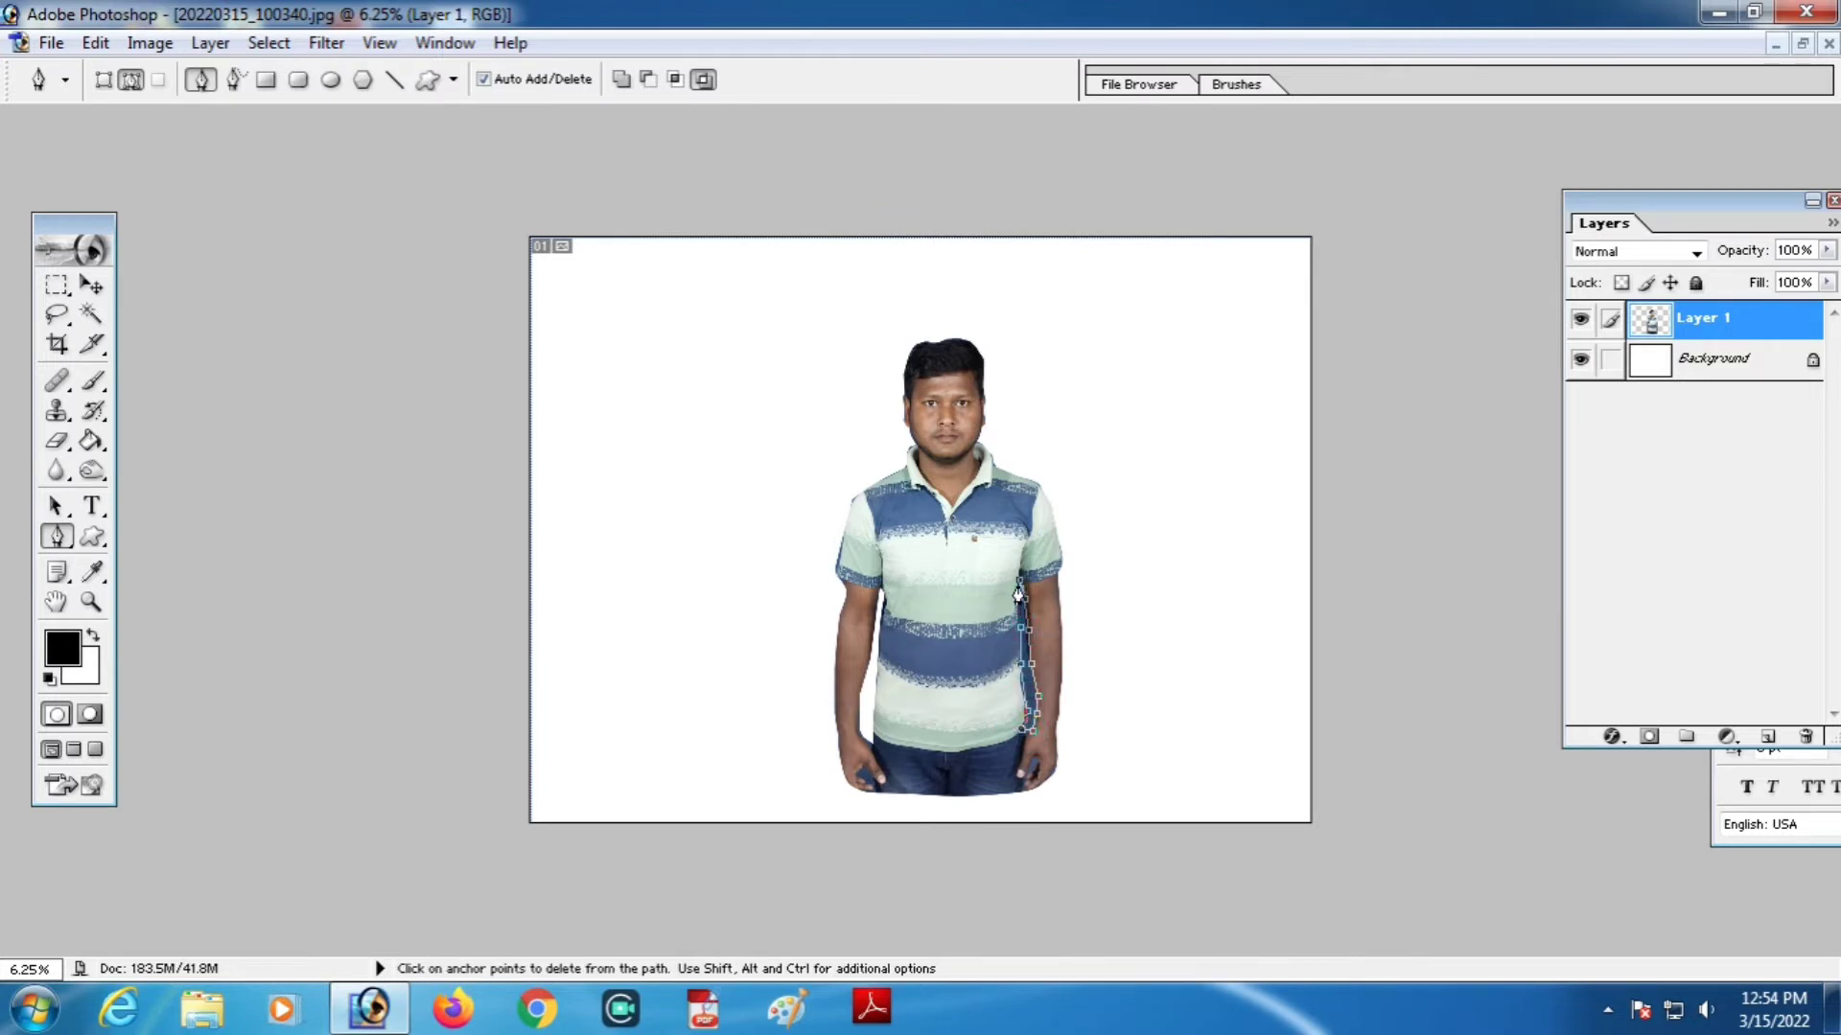
pyautogui.click(1019, 580)
# Convert the path to a new anti-aliased selection with a 1-pixel feather radius, delete the blue remnant inside it, and deselect
pyautogui.rightClick(1025, 671)
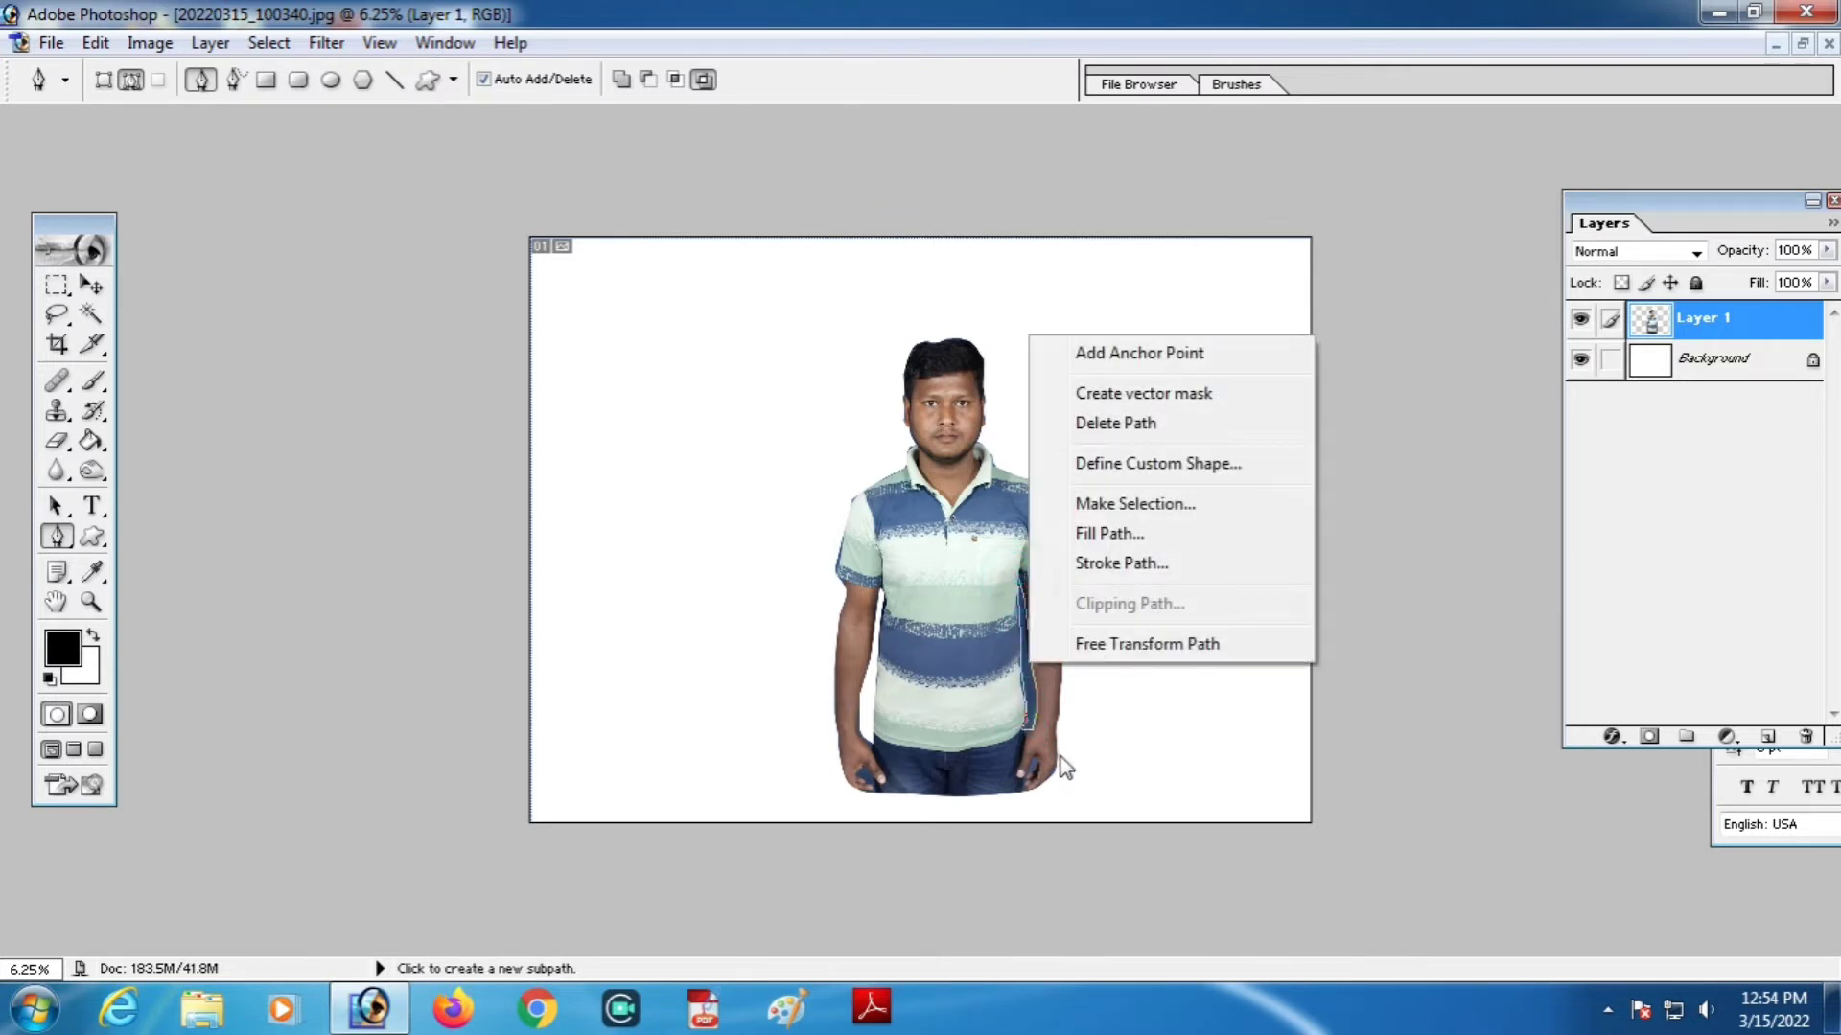
pyautogui.click(1115, 501)
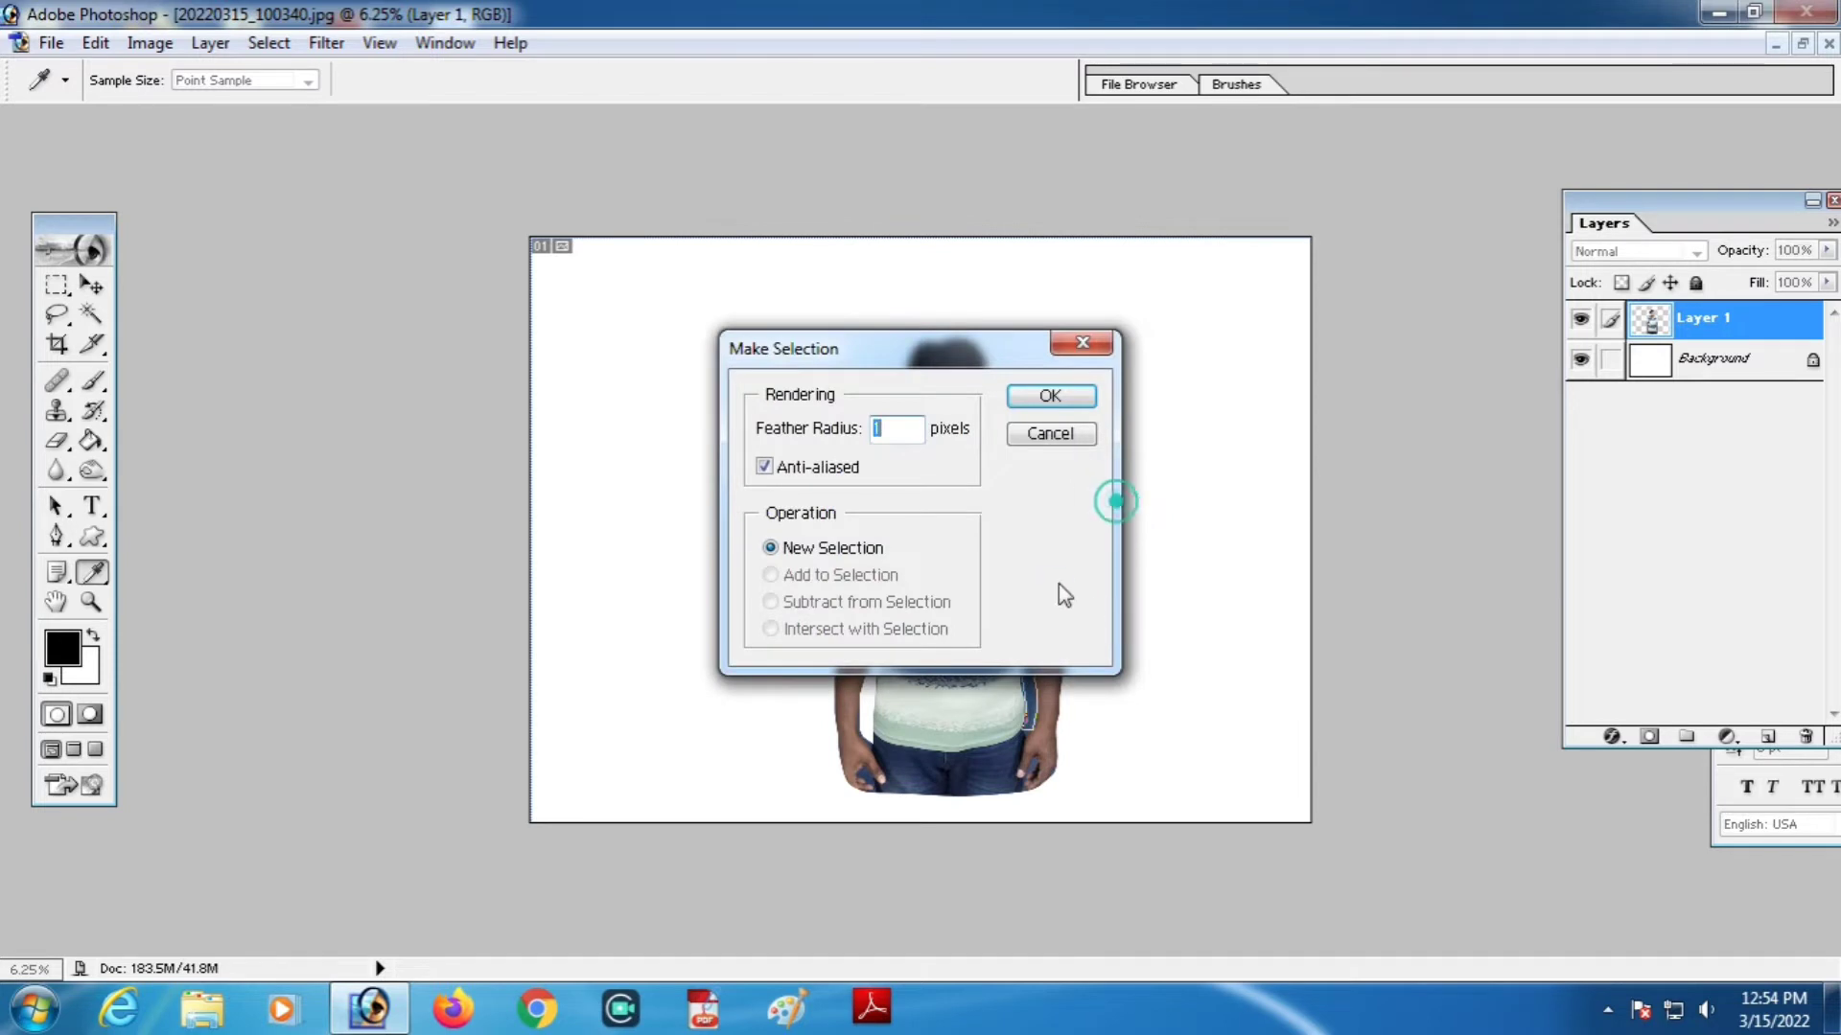
pyautogui.press('Return')
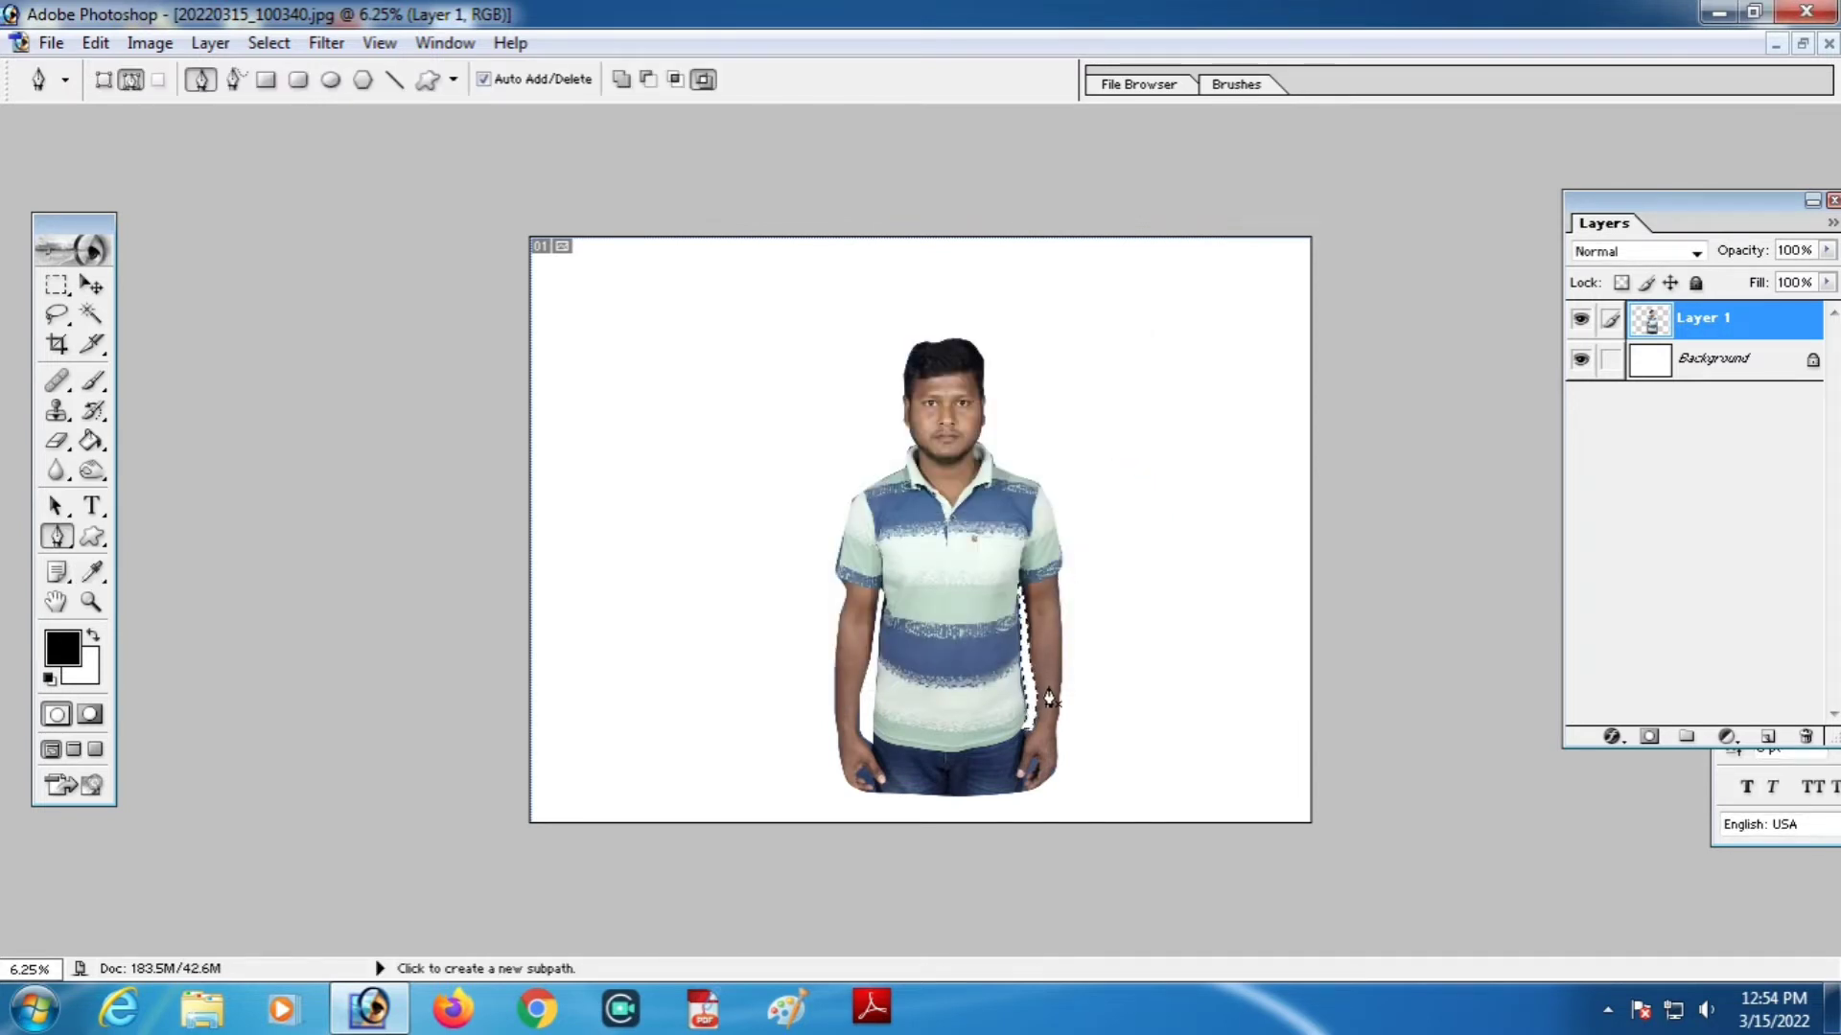
pyautogui.hotkey('ctrl', 'd')
# Shift the cut-out man up and left on his canvas and arrange the two photos in separate windows with both visible
pyautogui.press('v')
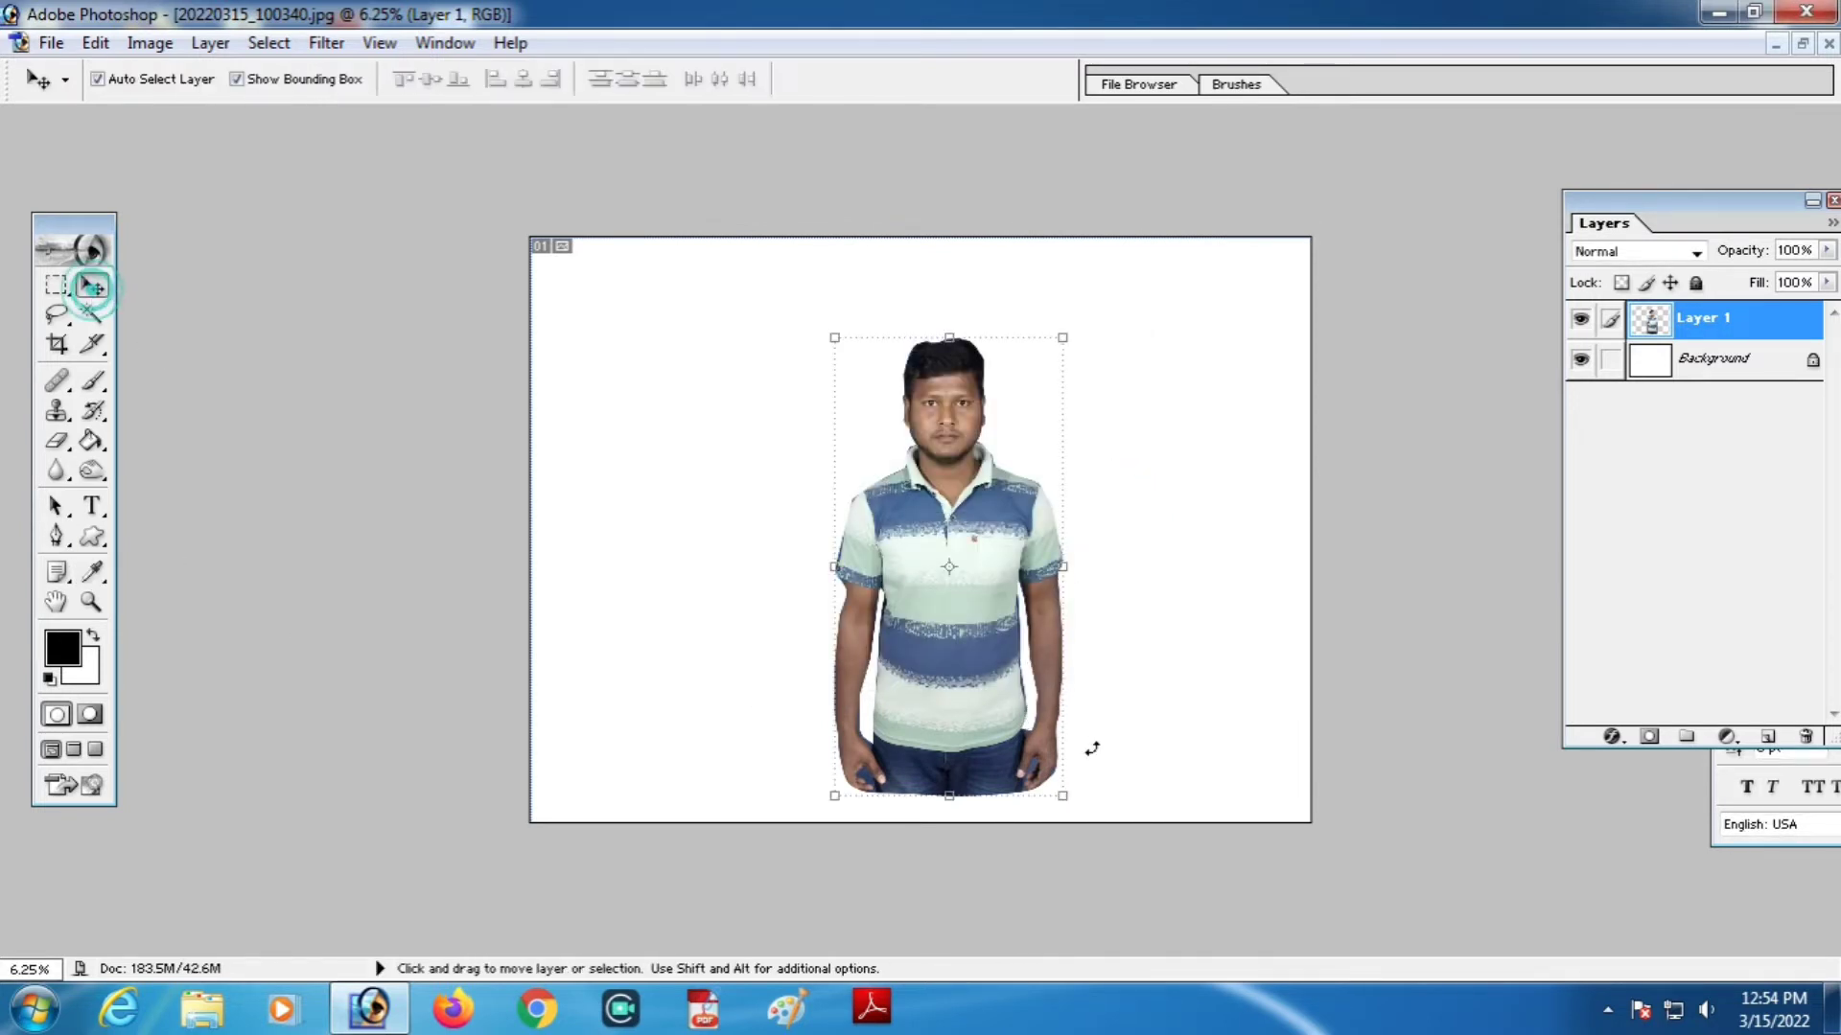
pyautogui.moveTo(918, 661); pyautogui.dragTo(881, 613)
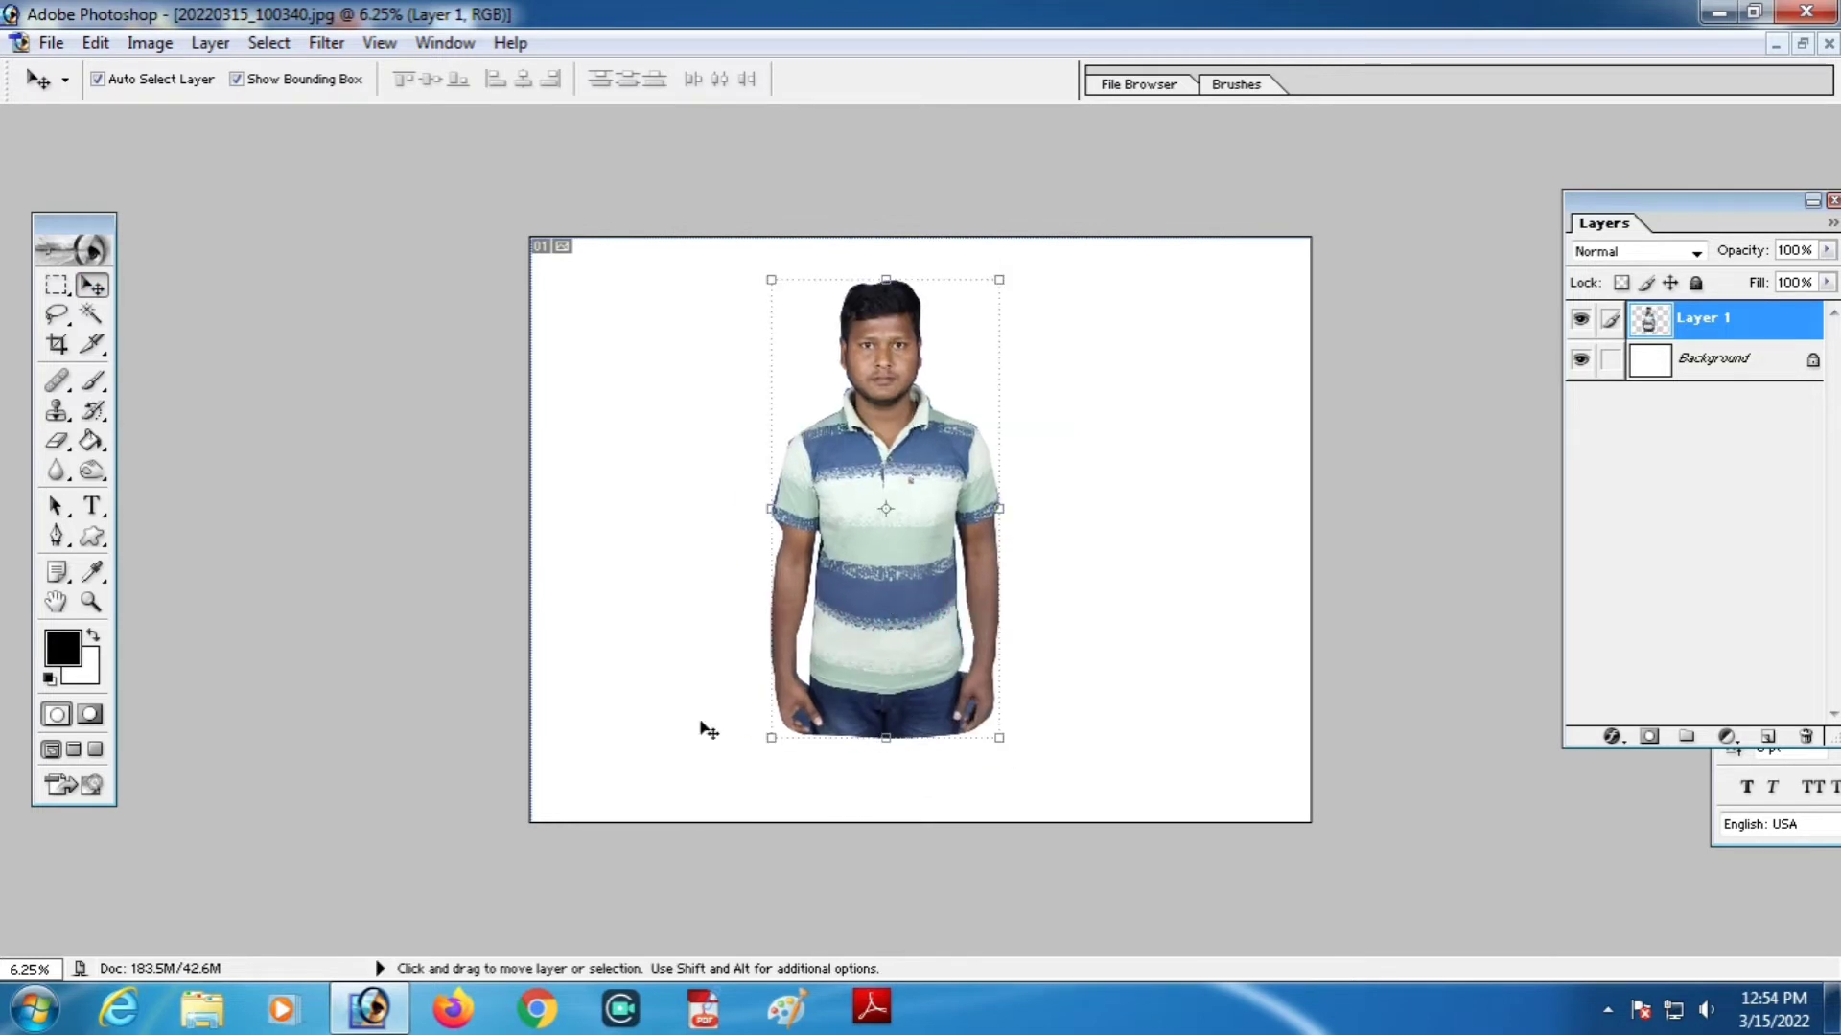
pyautogui.click(73, 749)
pyautogui.click(50, 749)
pyautogui.click(414, 590)
pyautogui.moveTo(527, 144); pyautogui.dragTo(801, 190)
pyautogui.click(1206, 469)
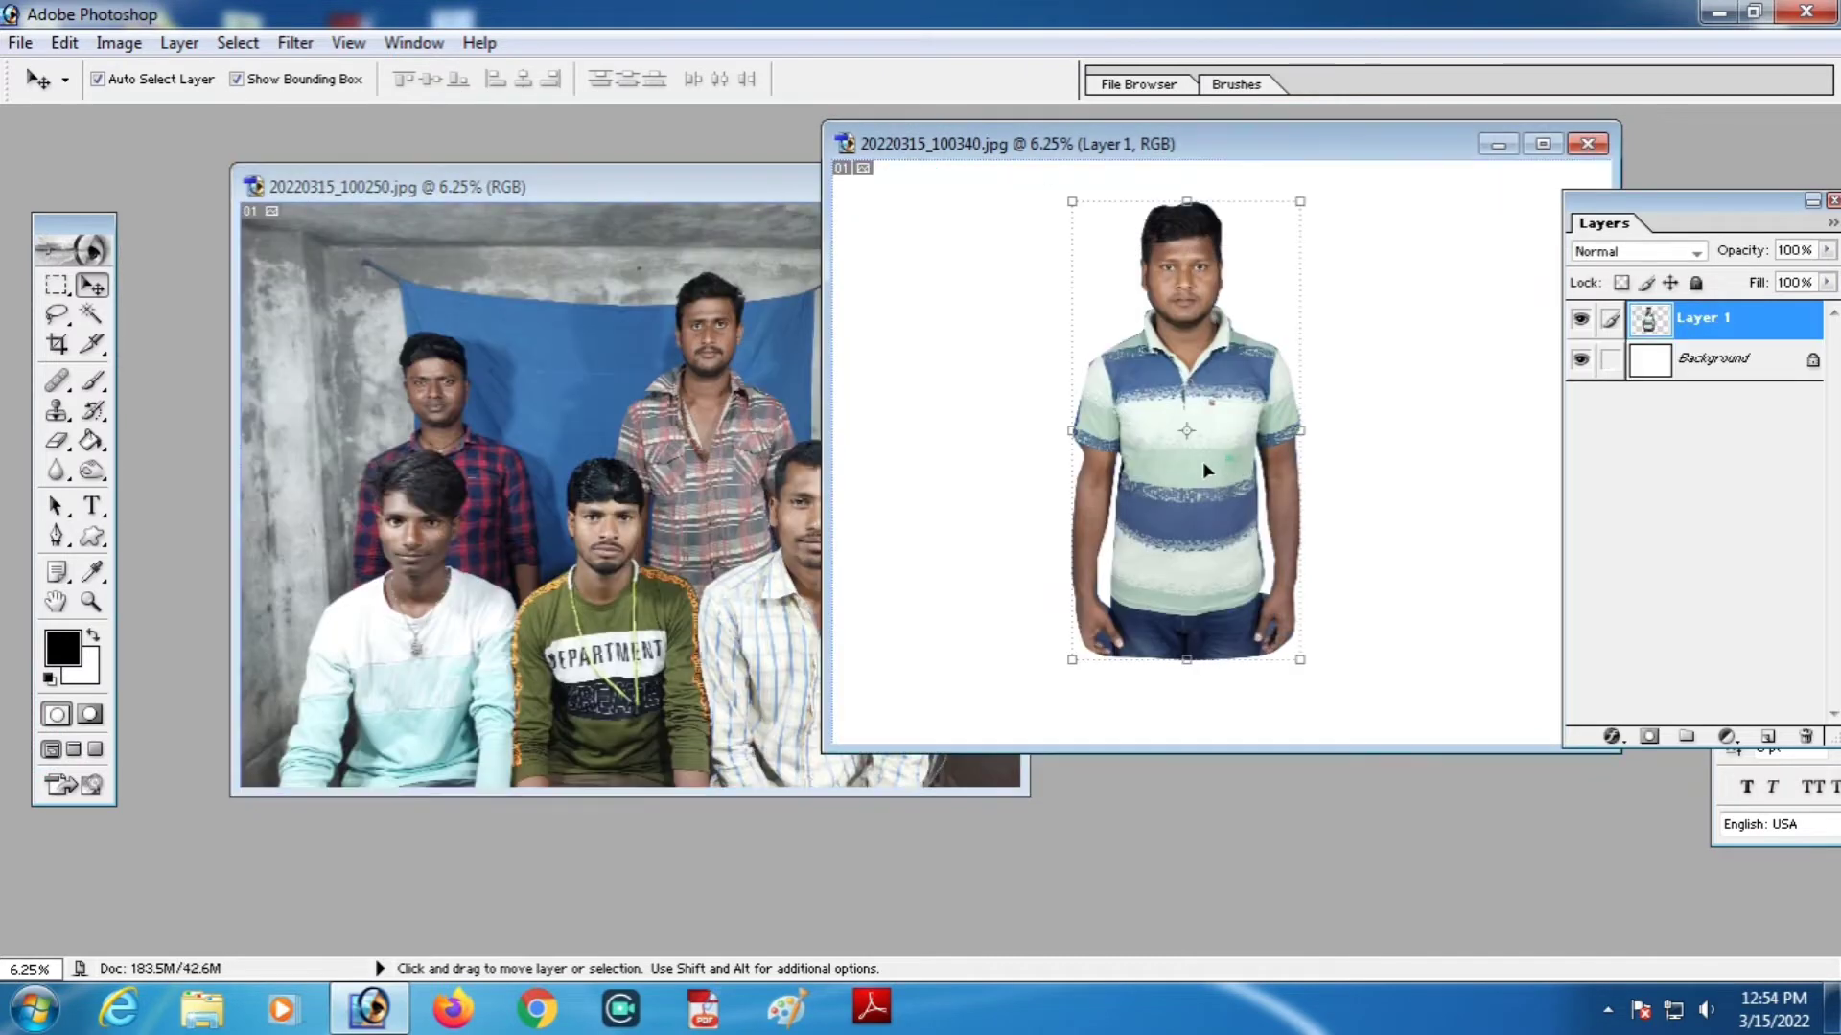
# Copy the cut-out man's layer from 20220315_100340.jpg into the group photo 20220315_100250.jpg, placing him between the two standing men
pyautogui.moveTo(1192, 415); pyautogui.dragTo(1259, 400)
pyautogui.click(654, 466)
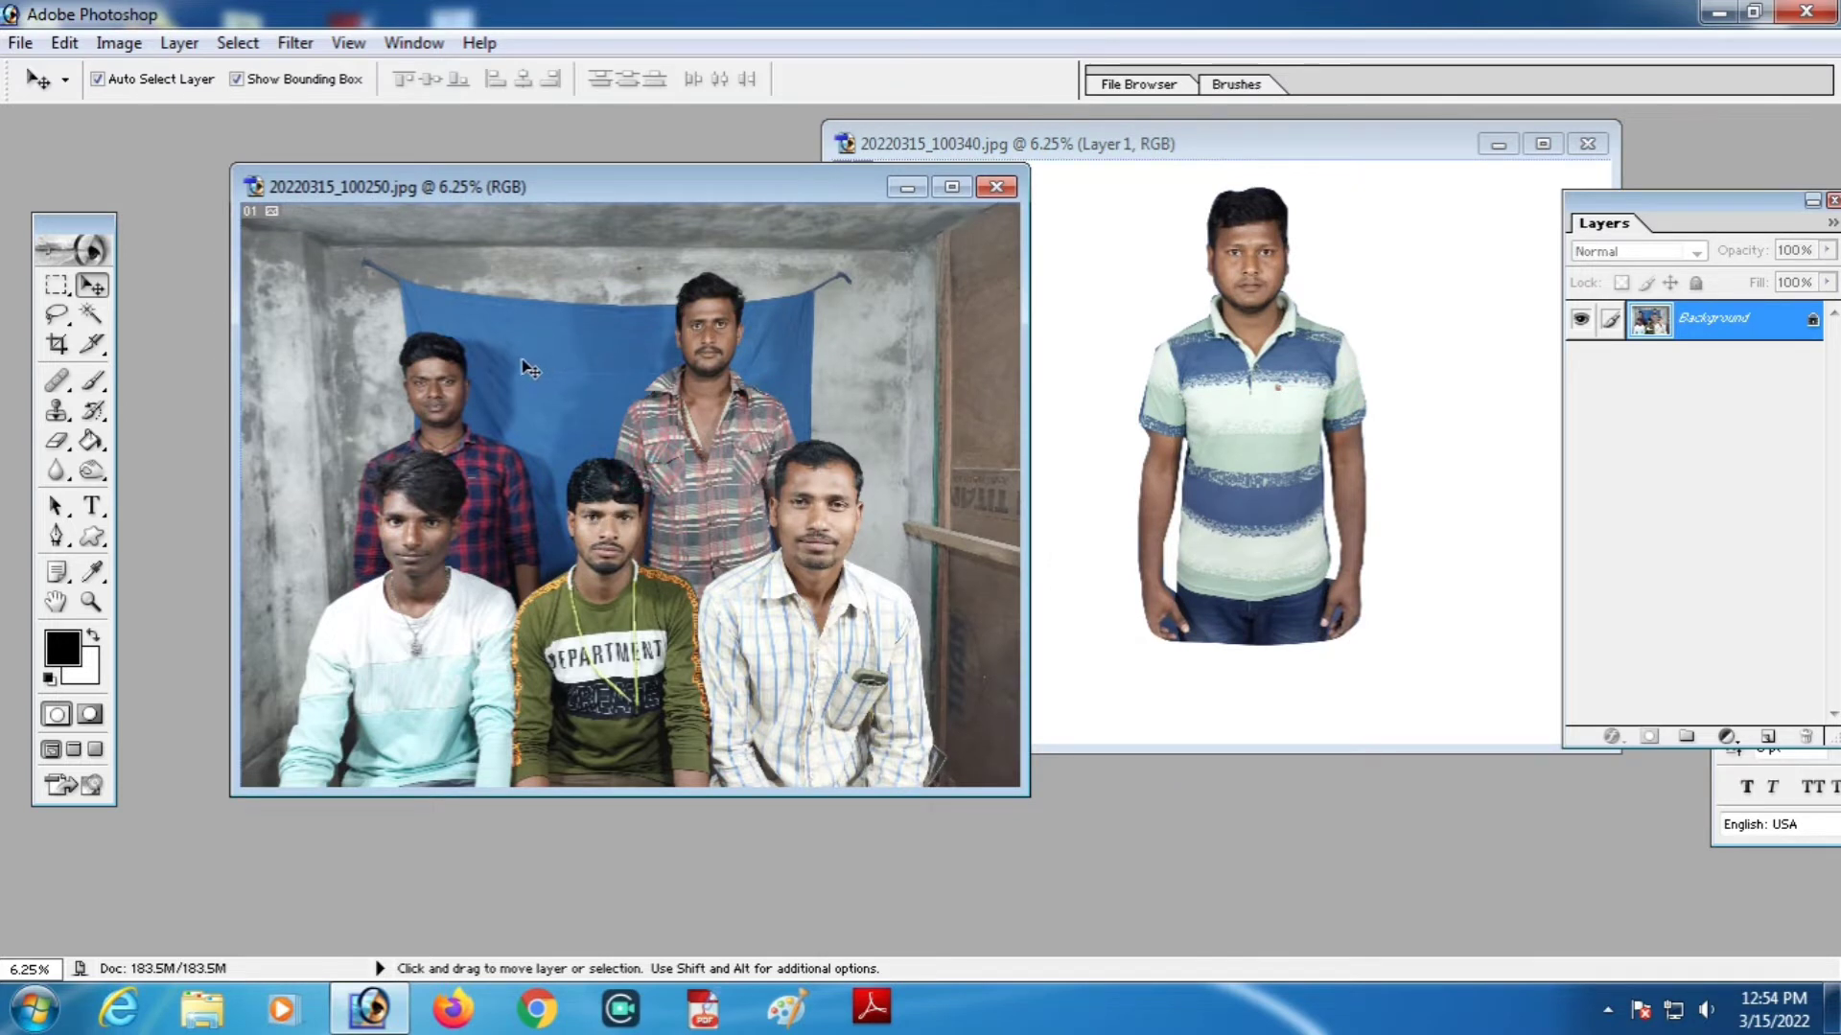
pyautogui.click(1182, 496)
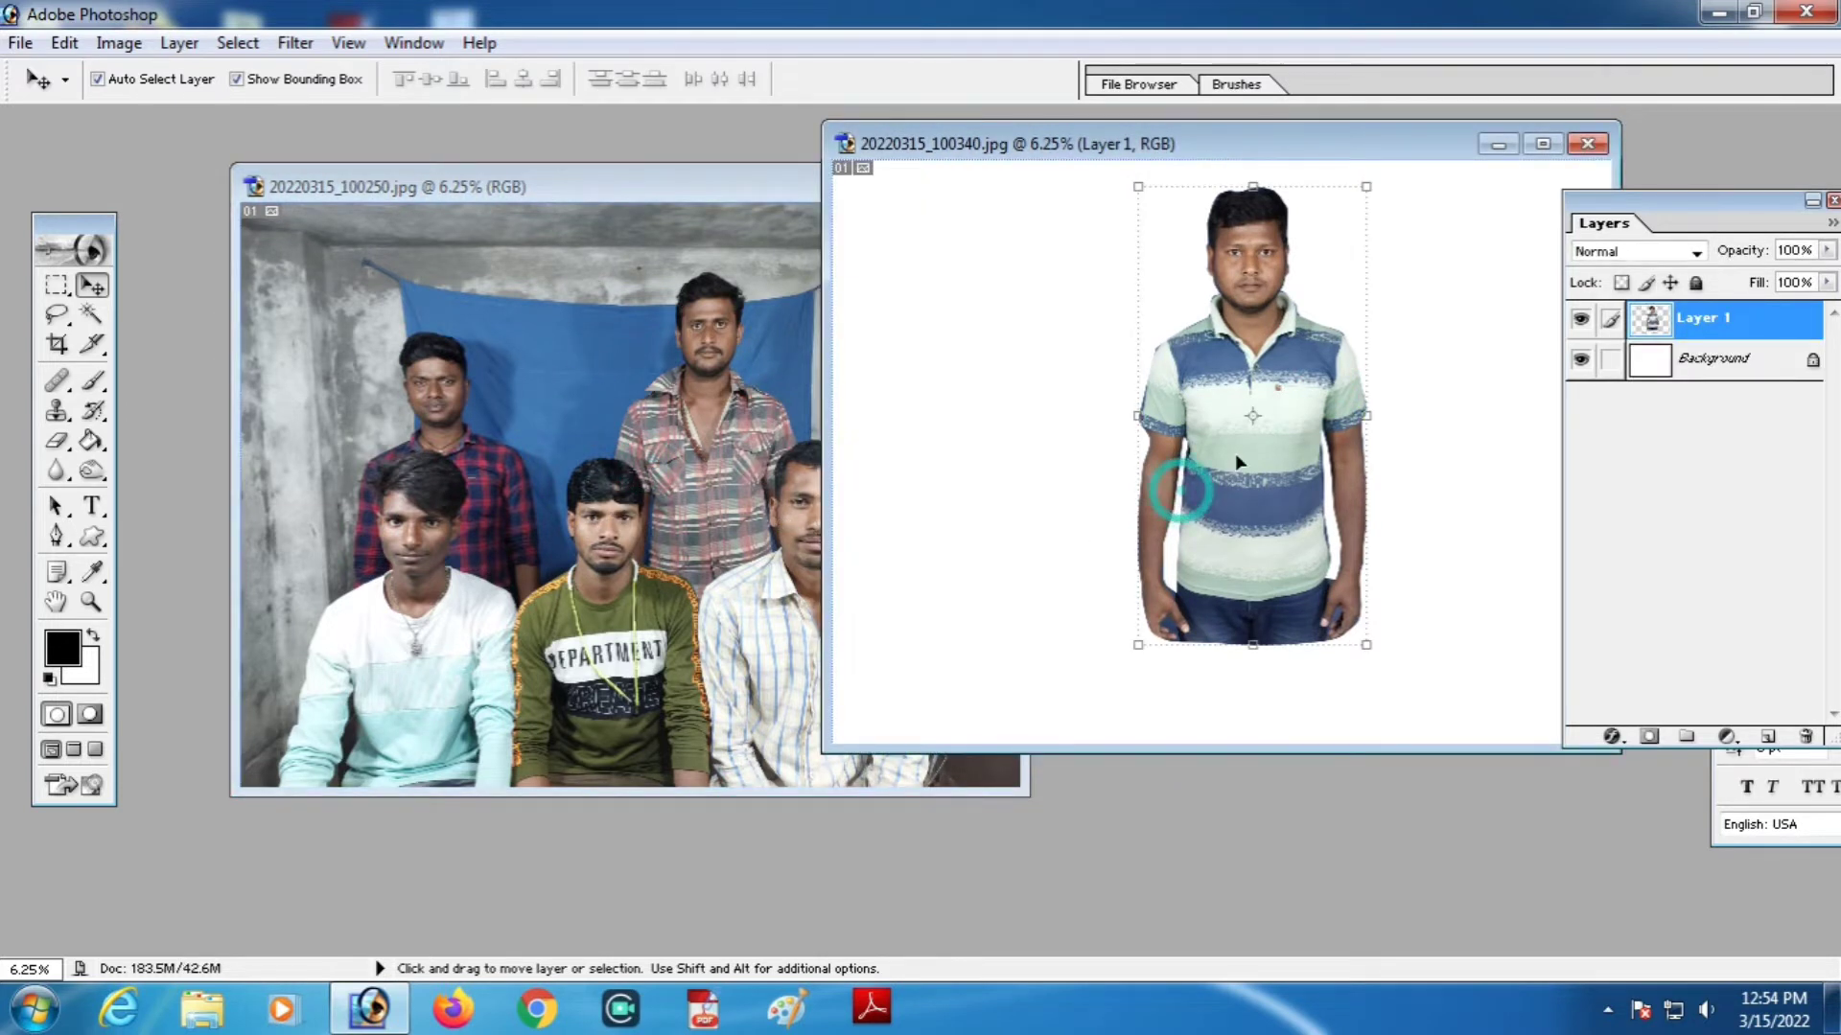
pyautogui.moveTo(1236, 463); pyautogui.dragTo(568, 568)
pyautogui.moveTo(691, 761); pyautogui.dragTo(646, 636)
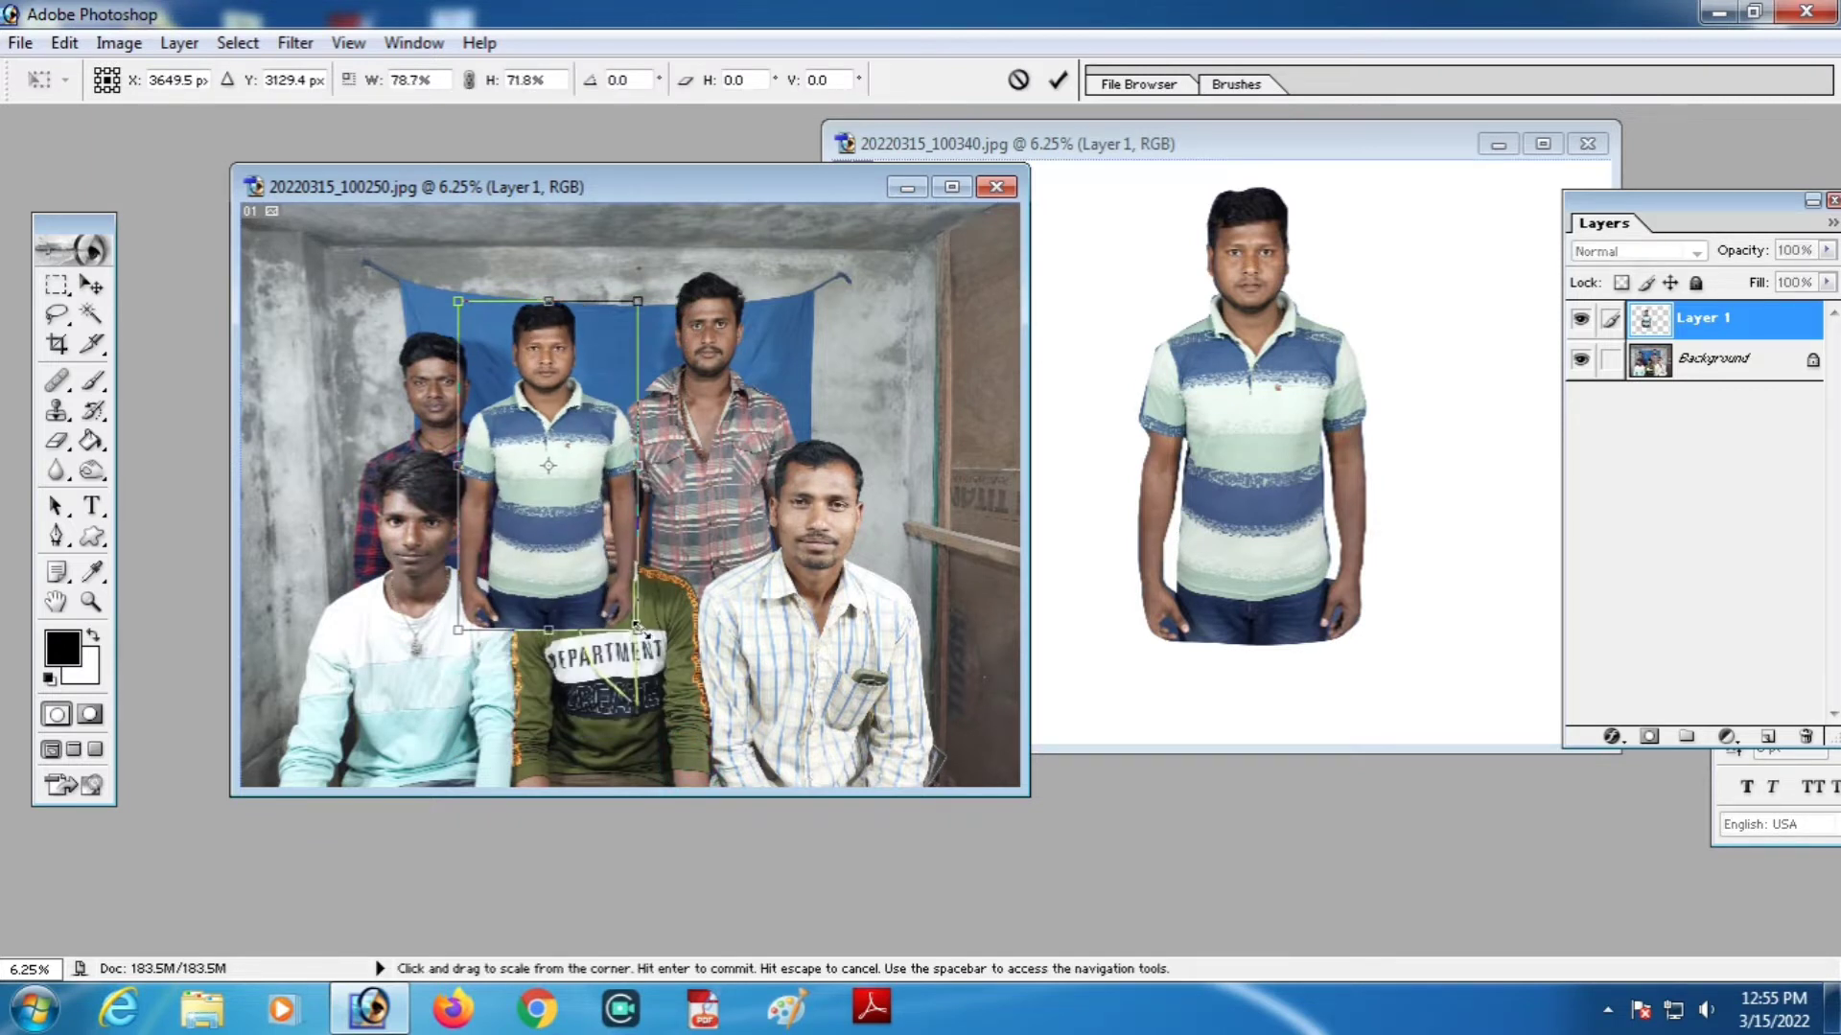
pyautogui.press('Return')
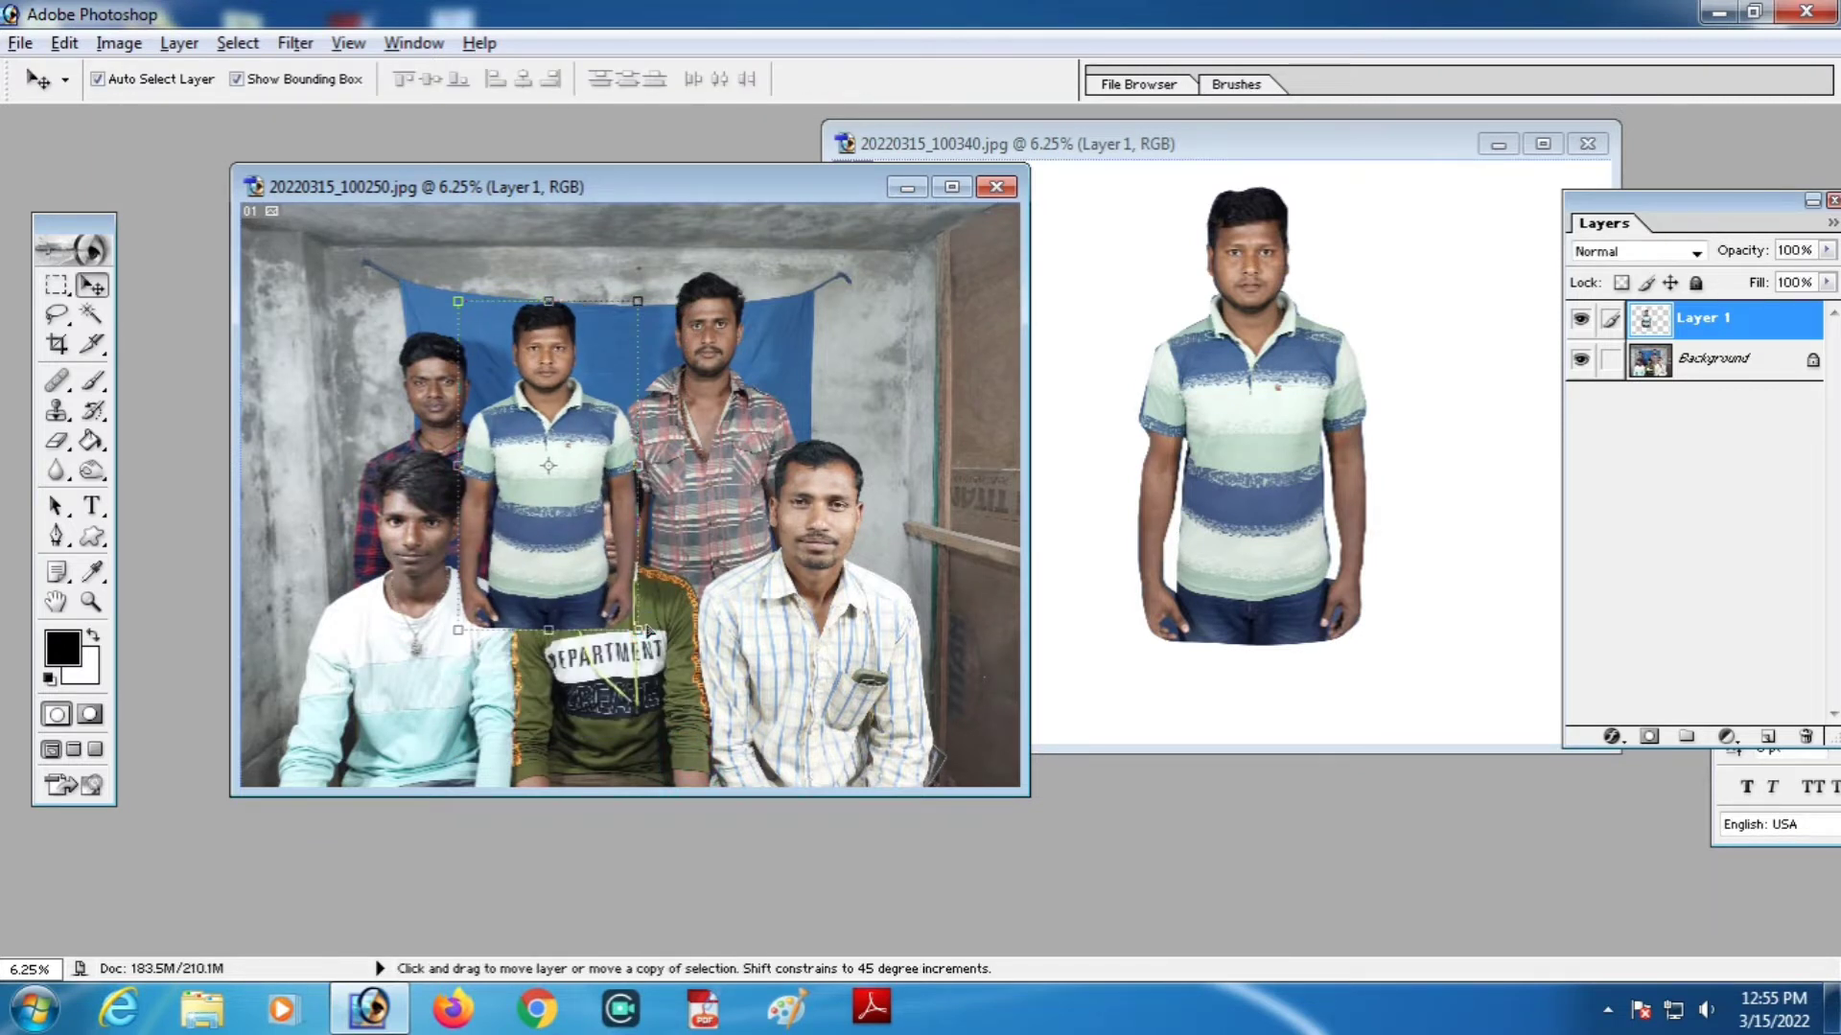
pyautogui.hotkey('ctrl', 'z')
# Scale the pasted man proportionally to 80.8% in the group photo
pyautogui.moveTo(690, 761); pyautogui.dragTo(637, 675)
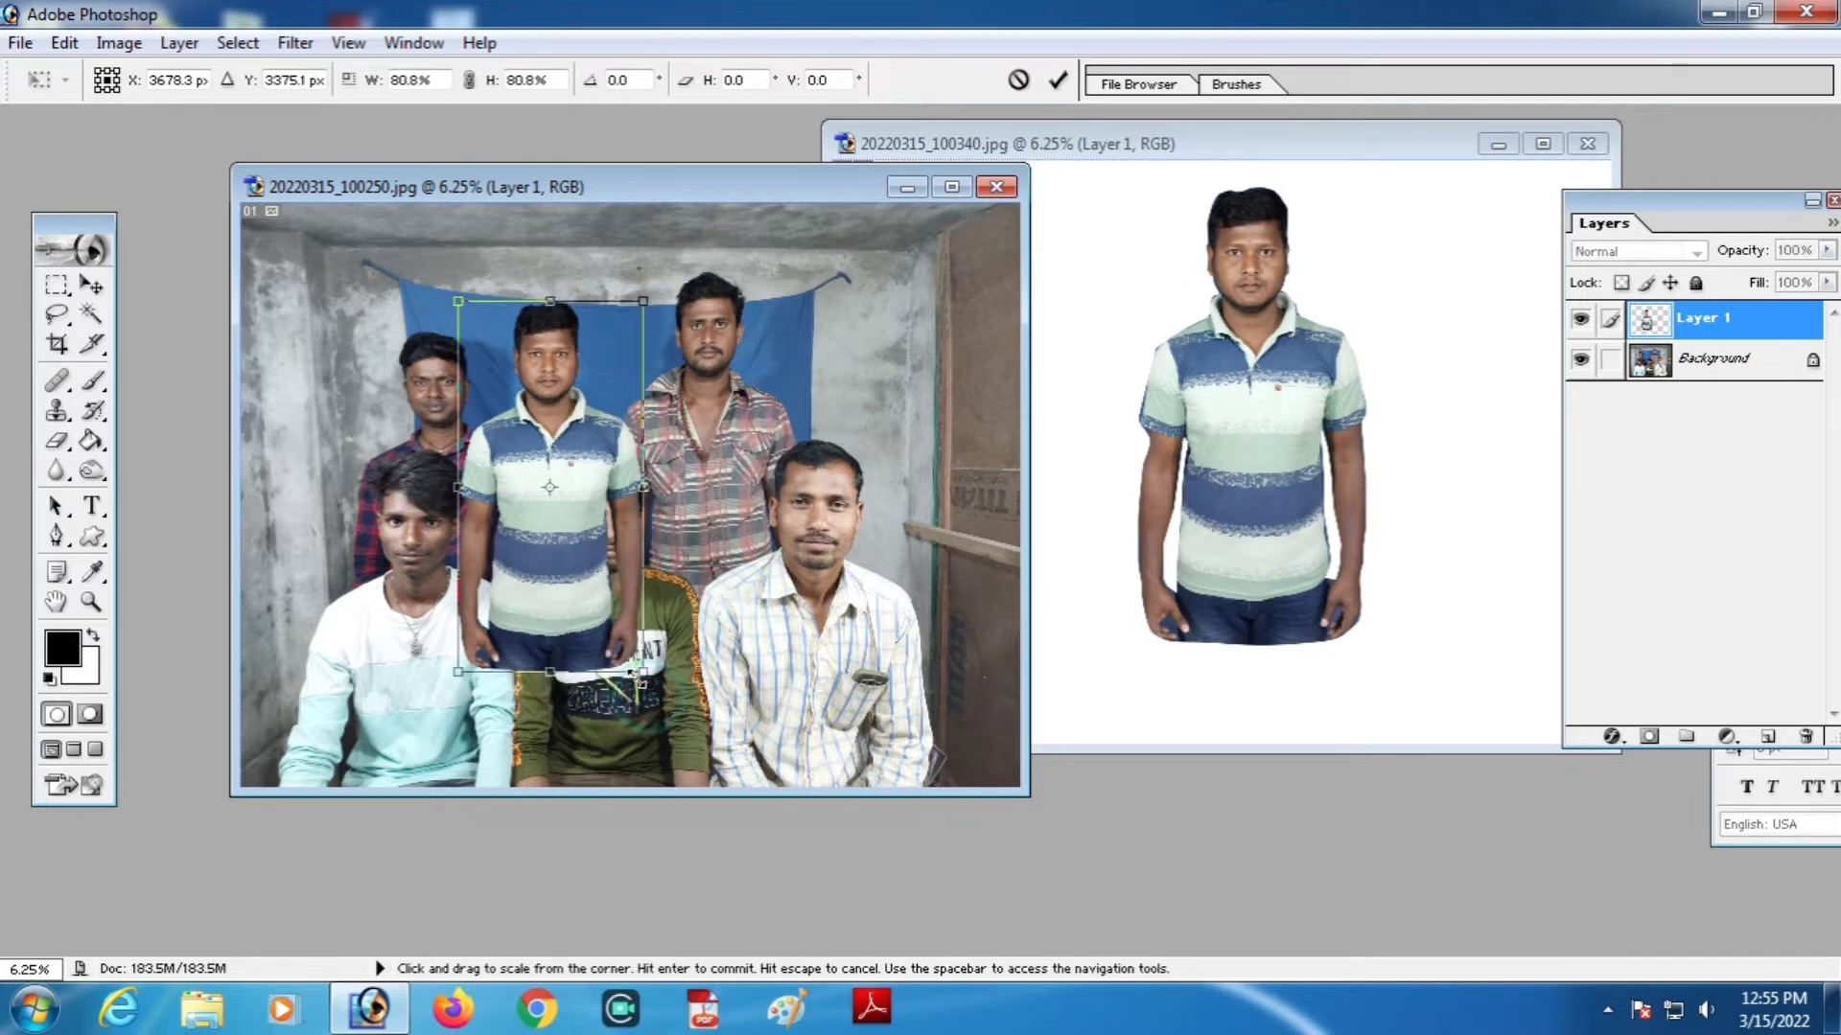
pyautogui.press('Return')
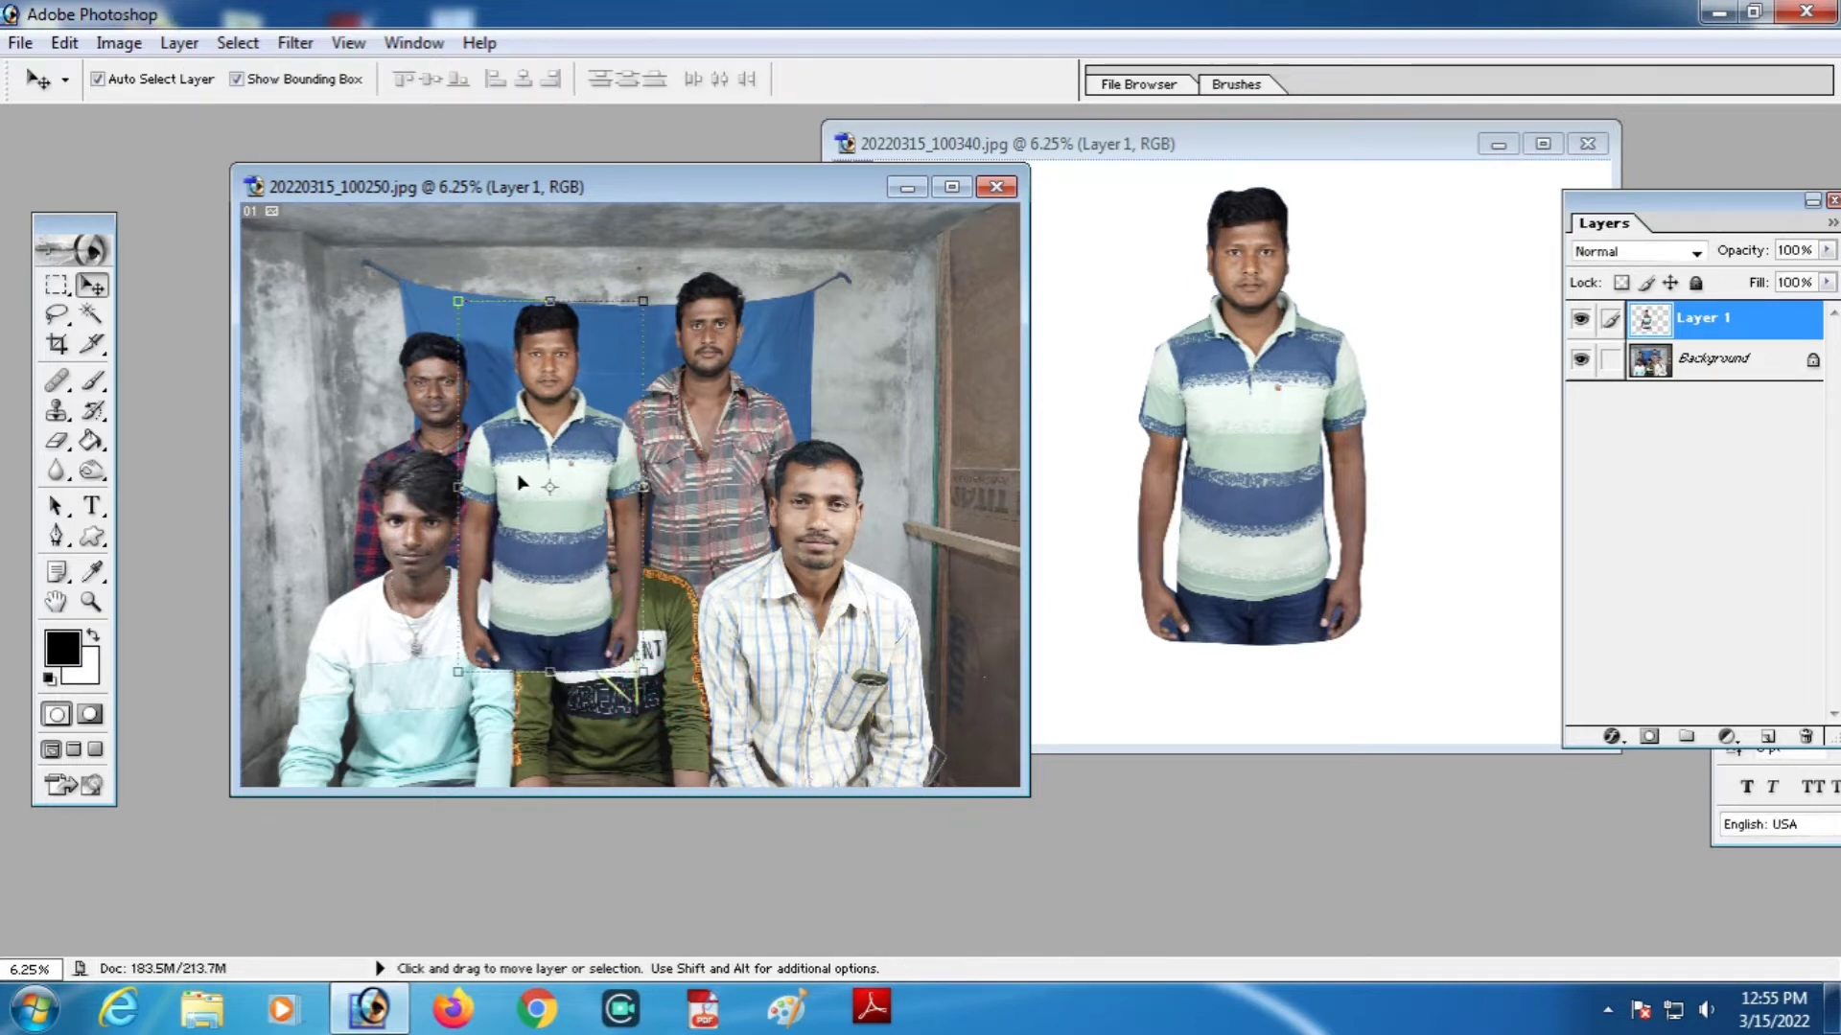
# Darken the pasted man slightly with Curves on the RGB channel, mapping input 139 to output 125
pyautogui.click(87, 607)
pyautogui.hotkey('ctrl', '+')
pyautogui.hotkey('ctrl', '+')
pyautogui.click(982, 187)
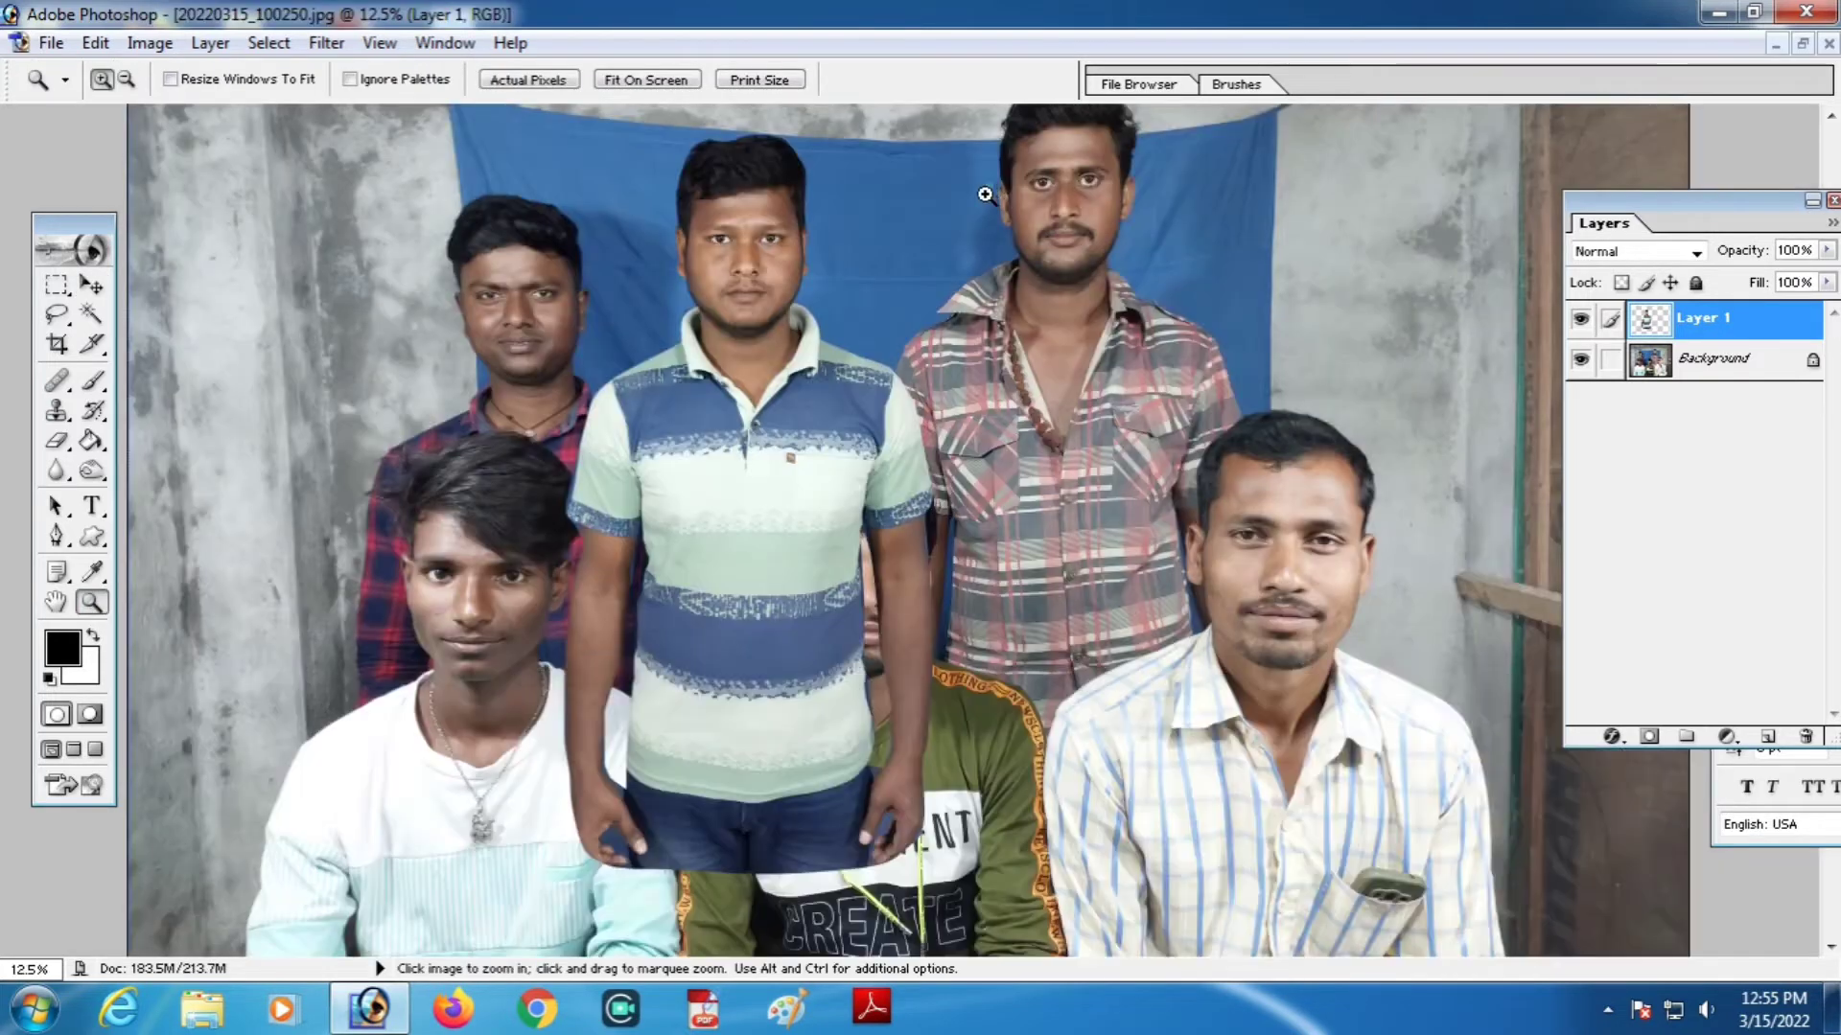
pyautogui.click(877, 403)
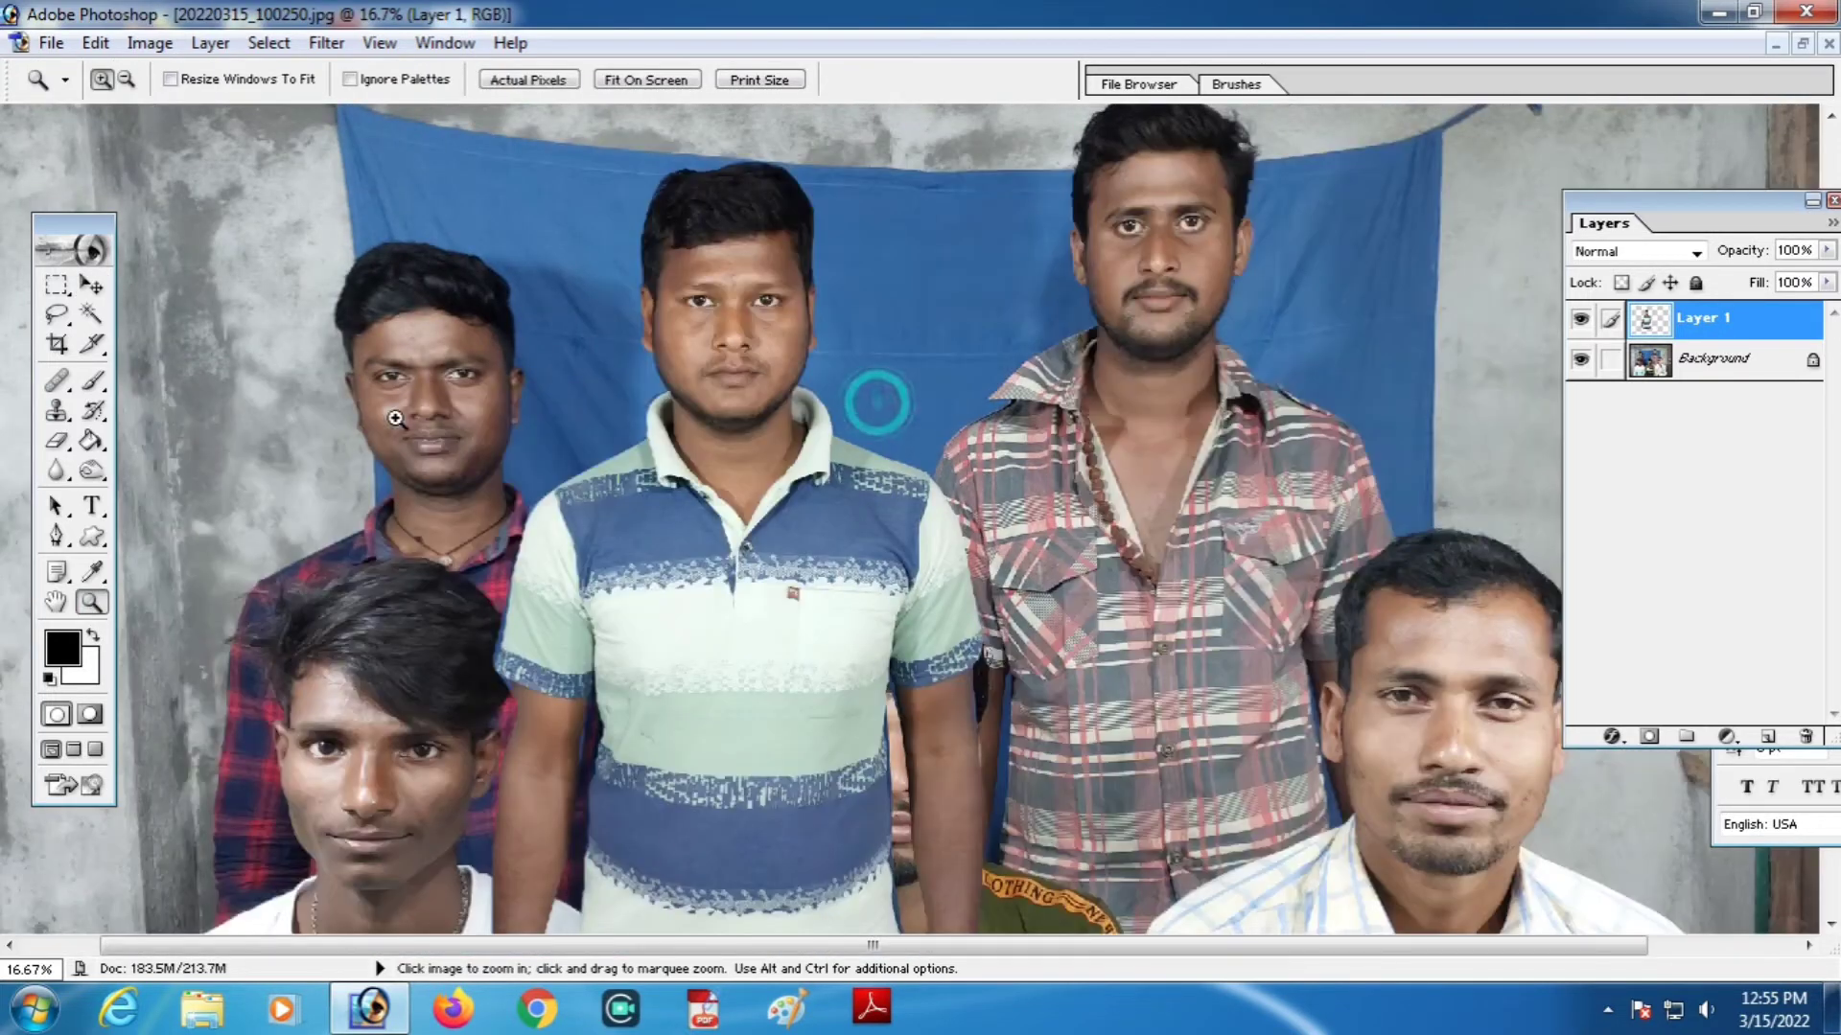
pyautogui.press('v')
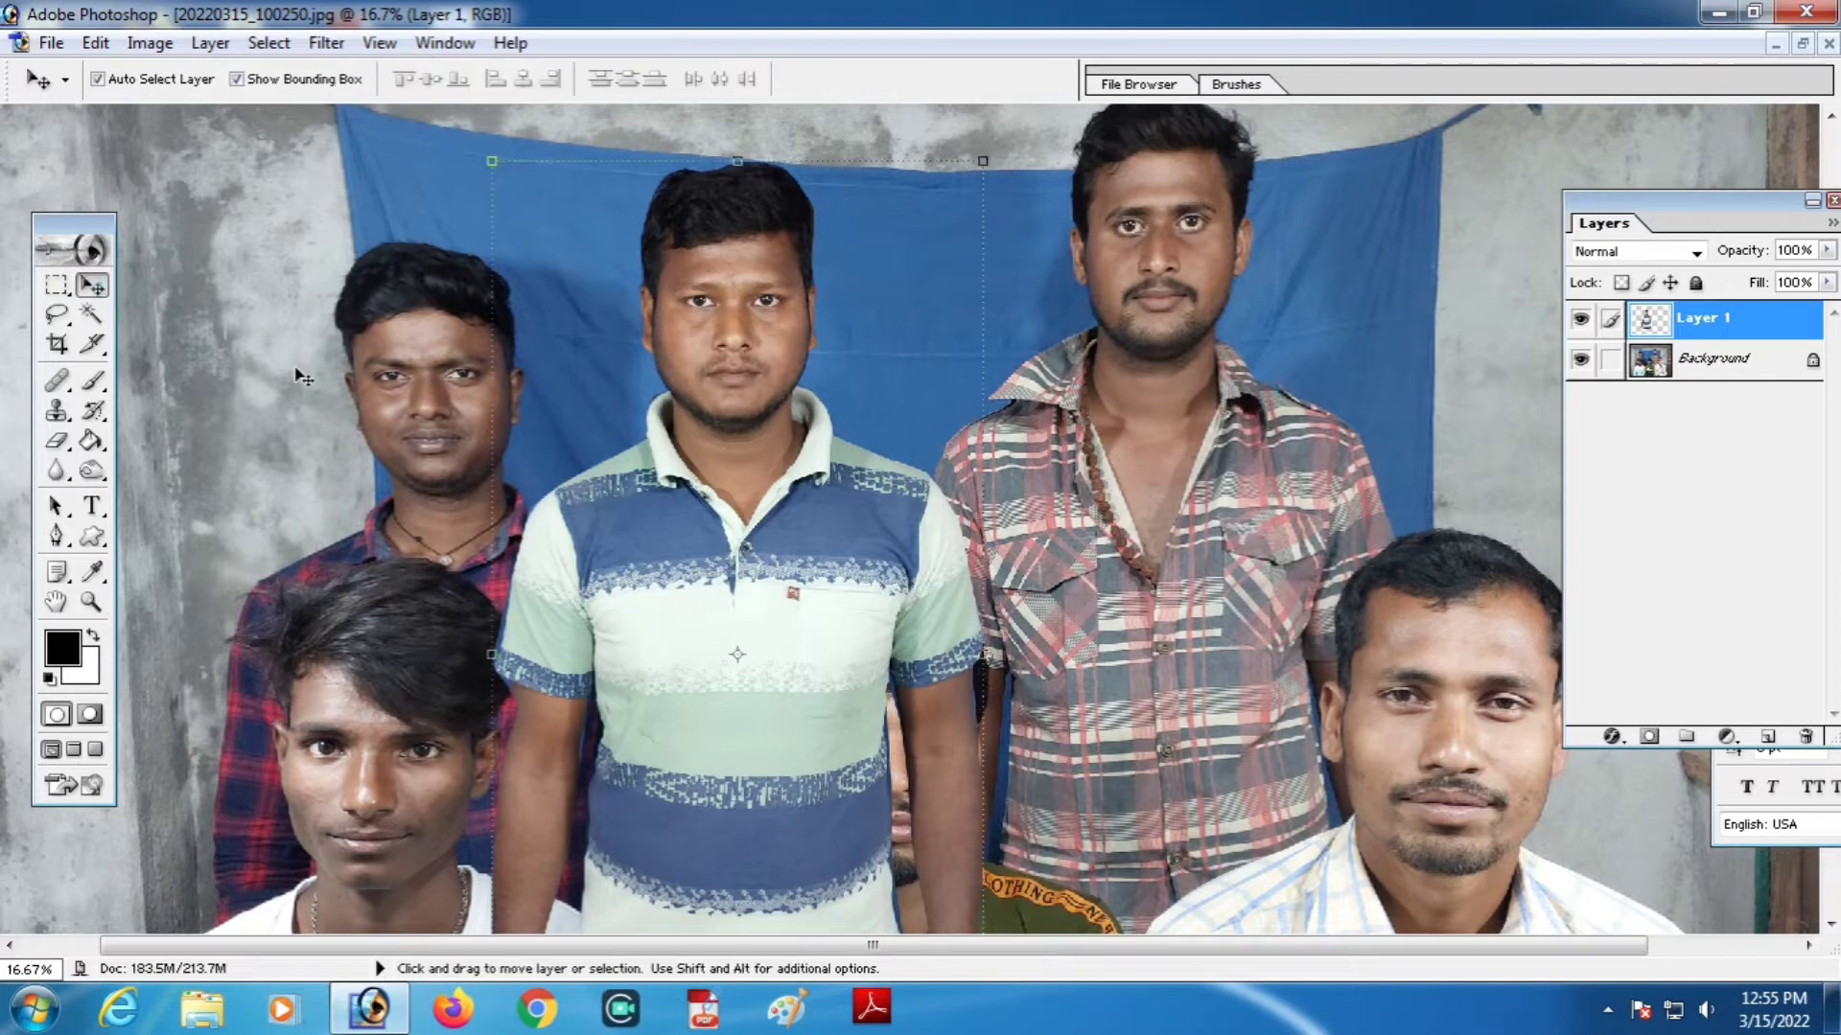
pyautogui.hotkey('ctrl', 'm')
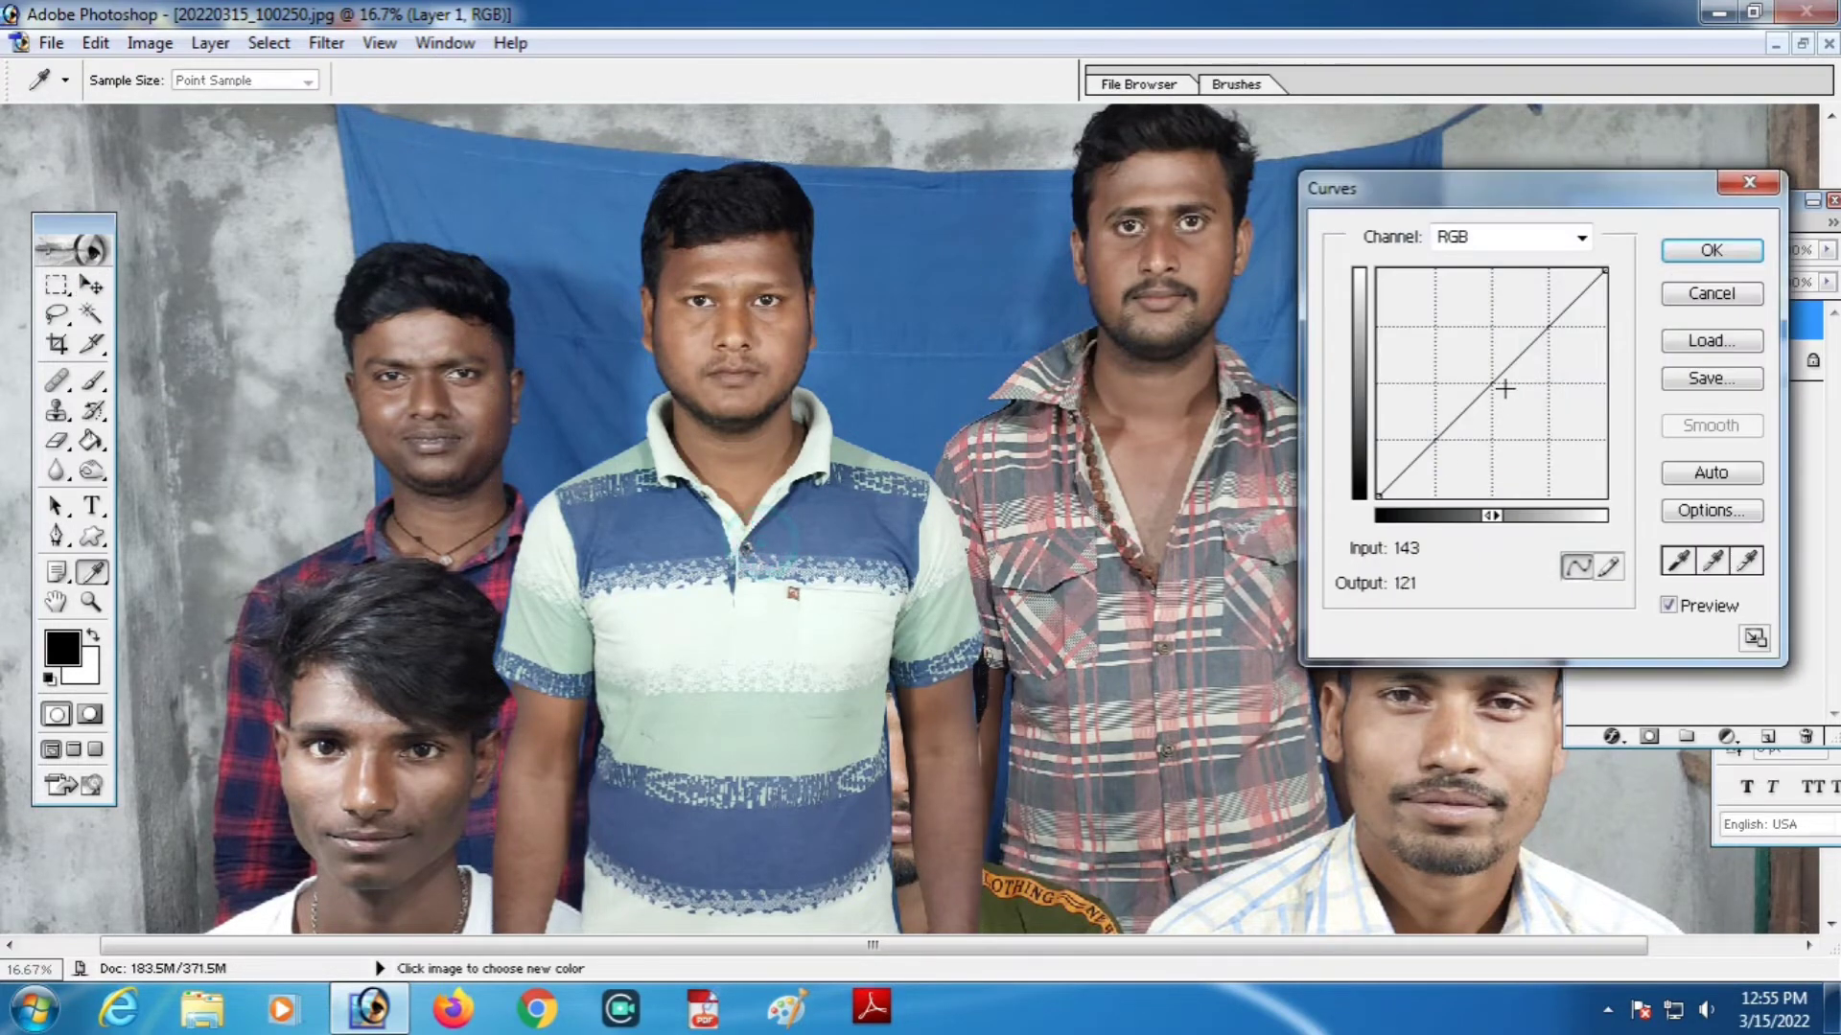
pyautogui.moveTo(1507, 369); pyautogui.dragTo(1501, 384)
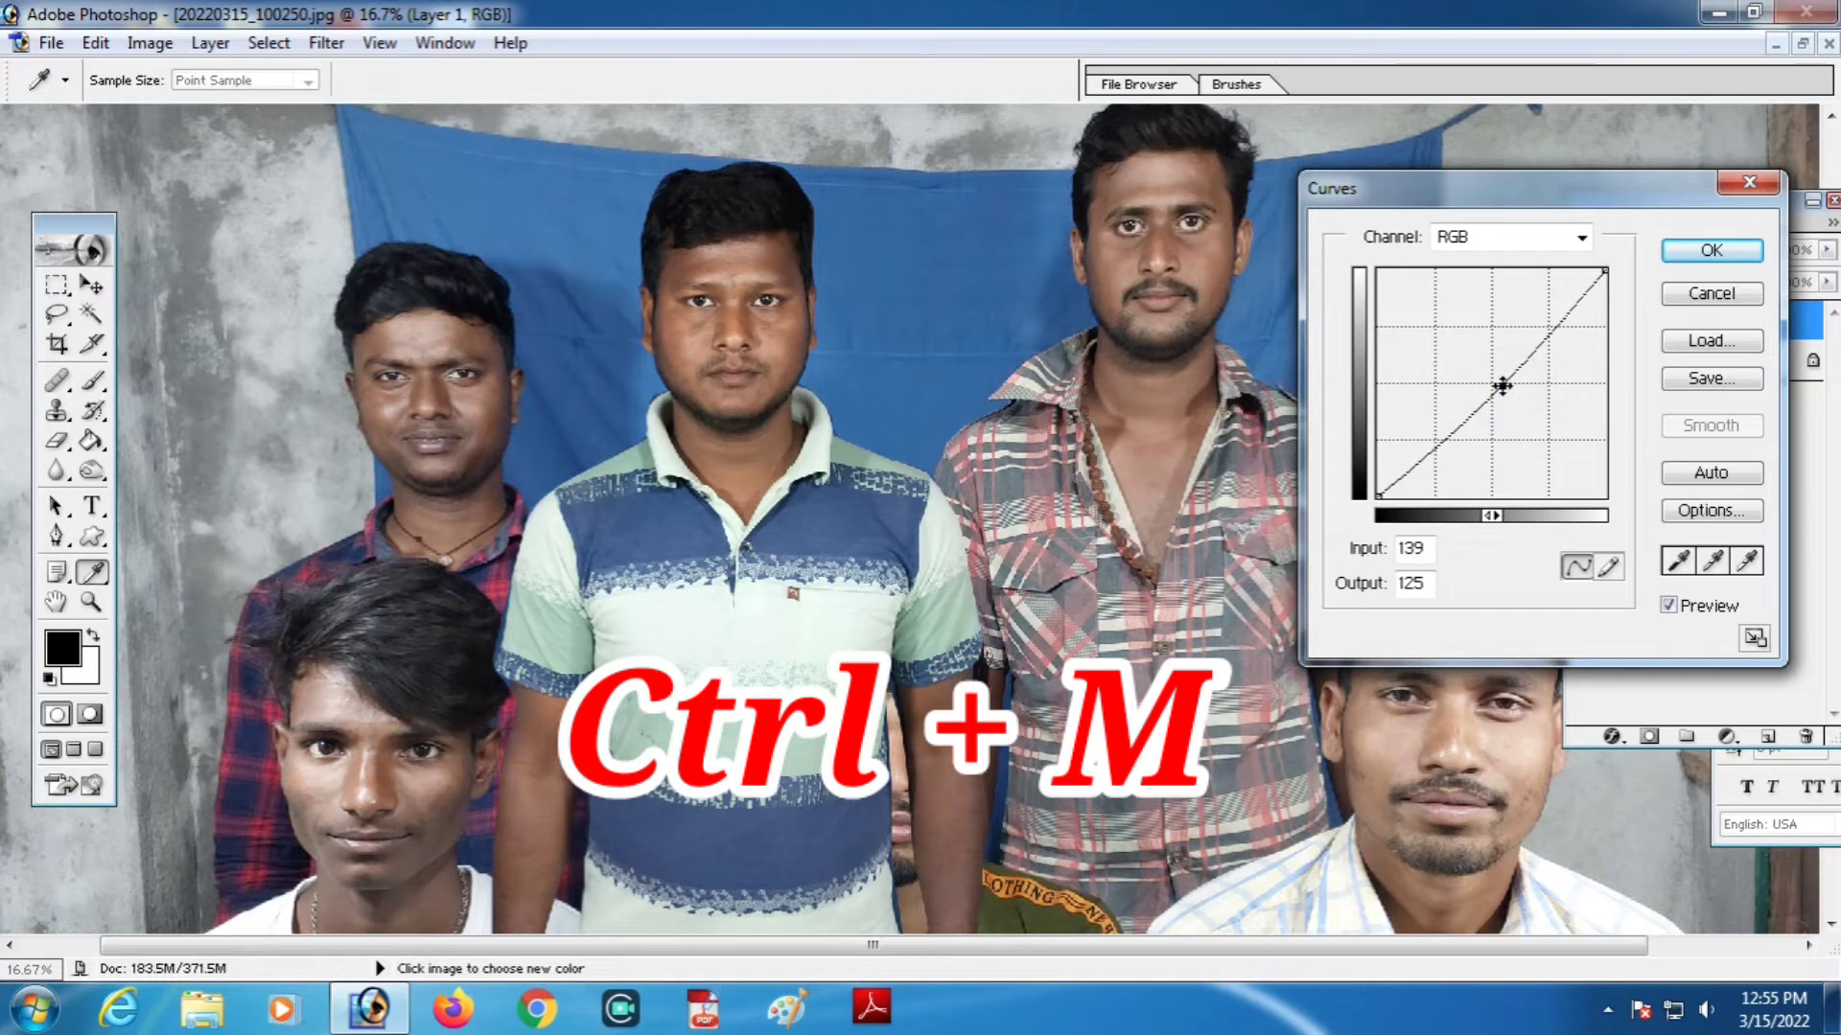
pyautogui.click(1729, 253)
# Move the pasted man slightly down and right, and scale him proportionally to 97.6%
pyautogui.press('v')
pyautogui.moveTo(771, 538); pyautogui.dragTo(863, 533)
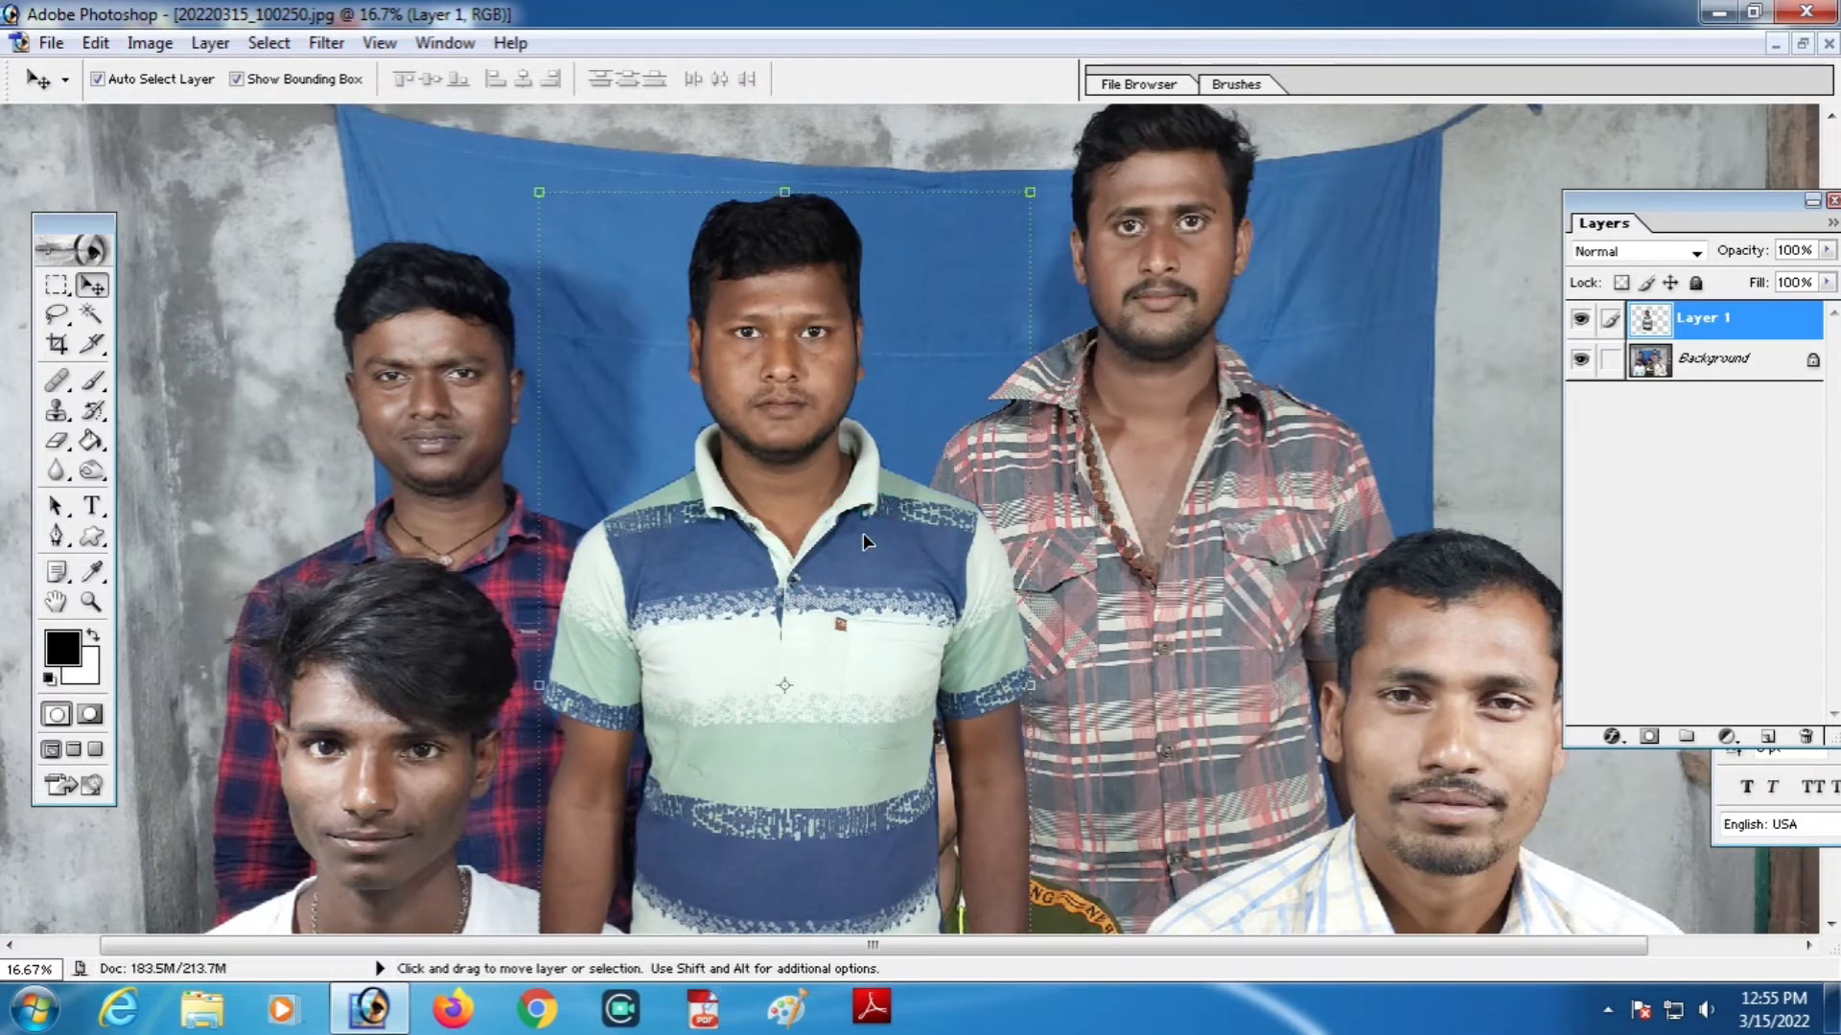
pyautogui.moveTo(1032, 192); pyautogui.dragTo(1027, 195)
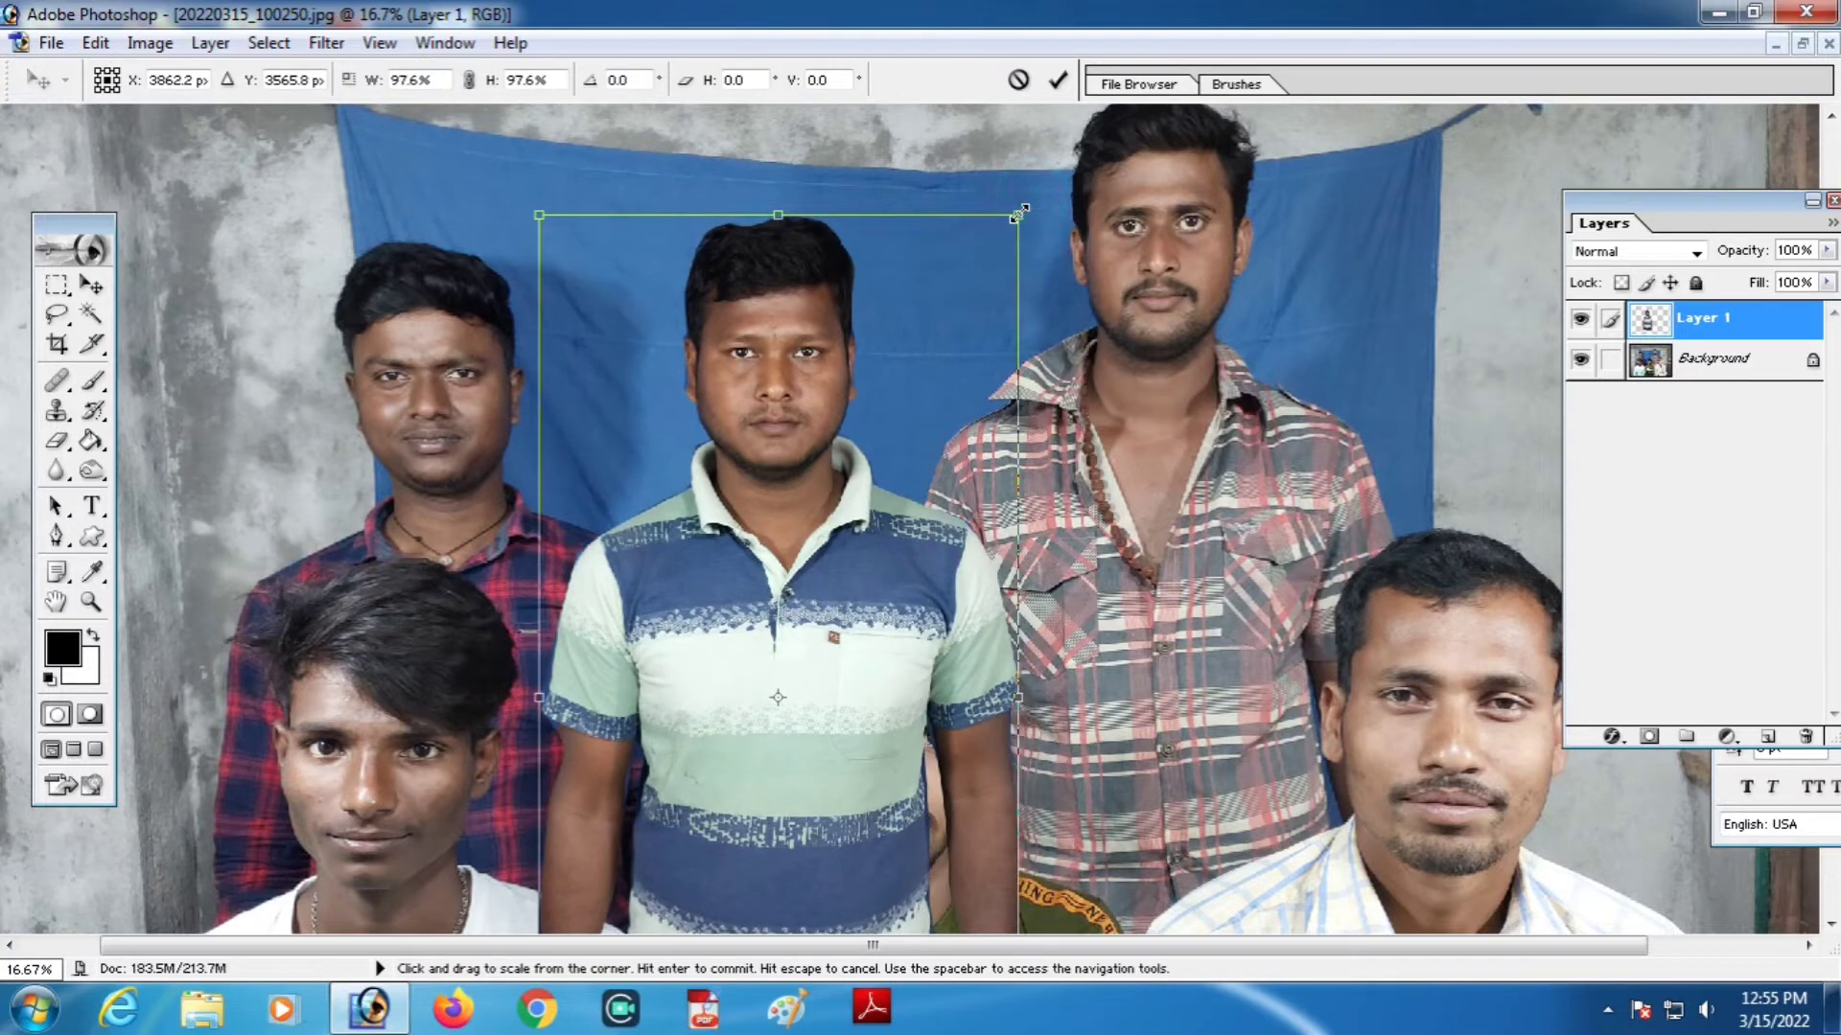
pyautogui.press('Return')
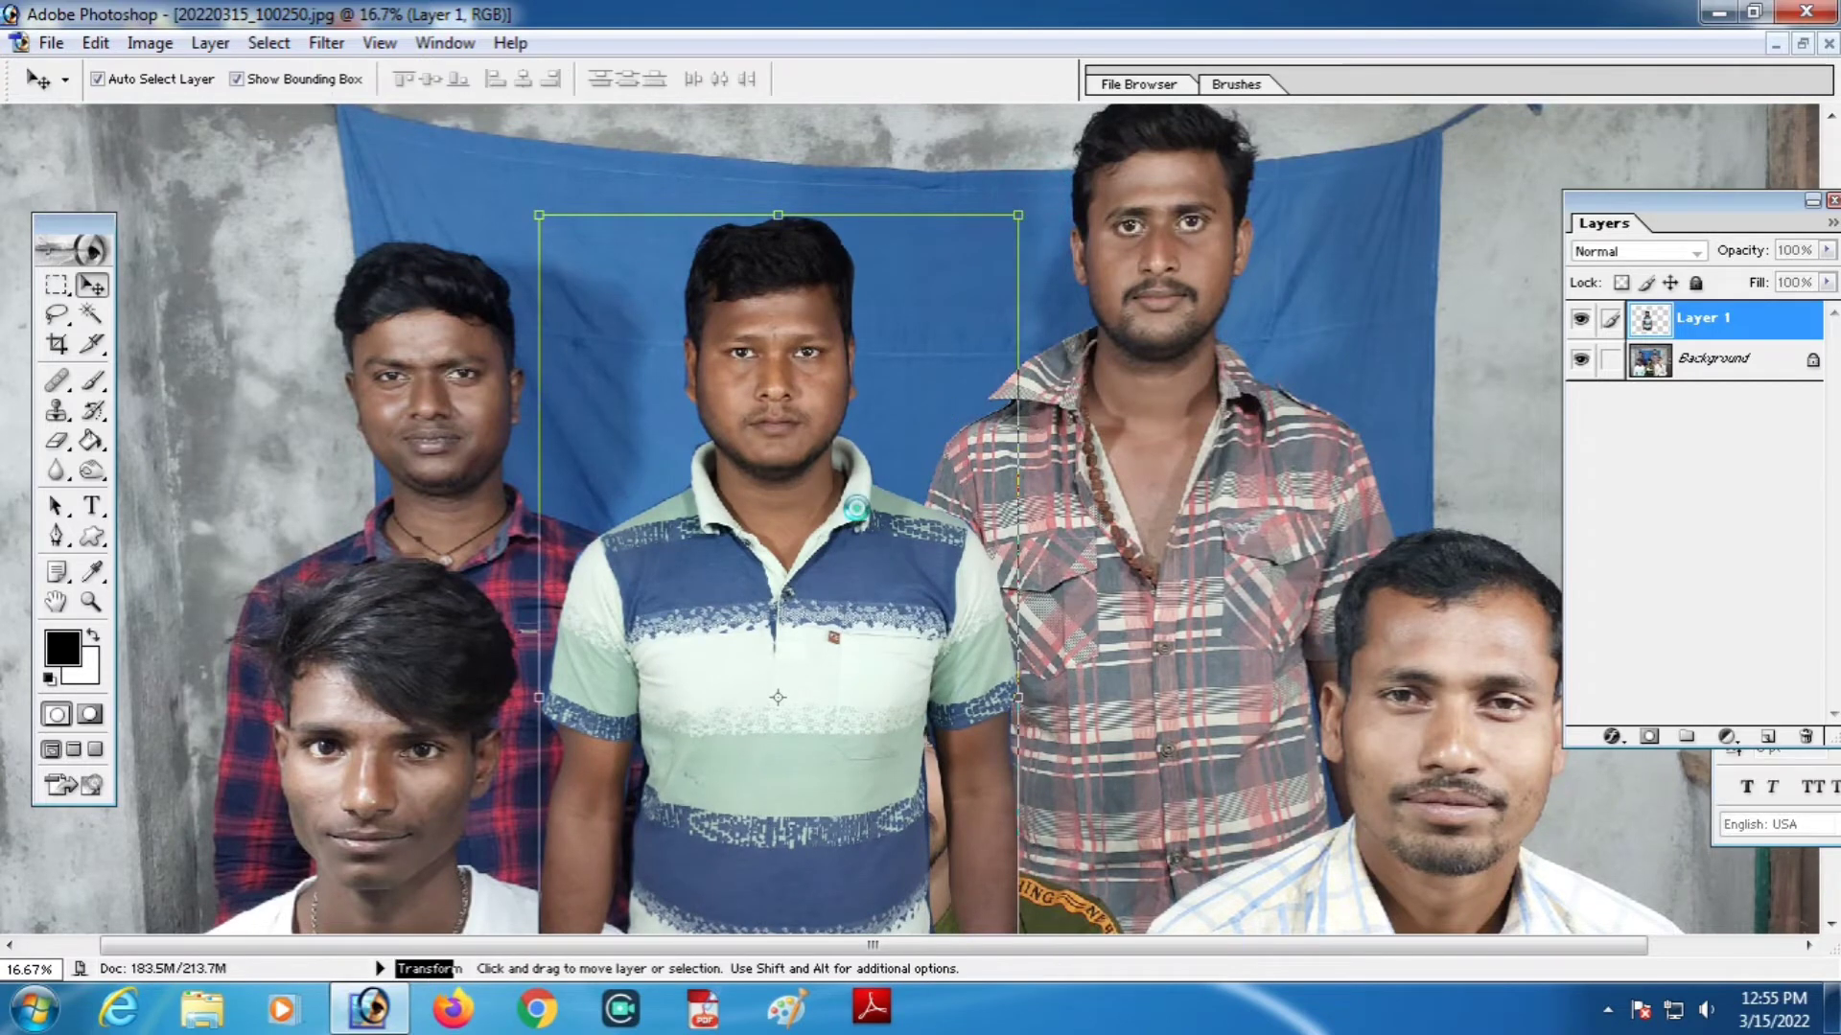
# Move the pasted man slightly right and up between the two standing men, and set his layer's opacity to 20%
pyautogui.moveTo(856, 509); pyautogui.dragTo(866, 516)
pyautogui.click(844, 676)
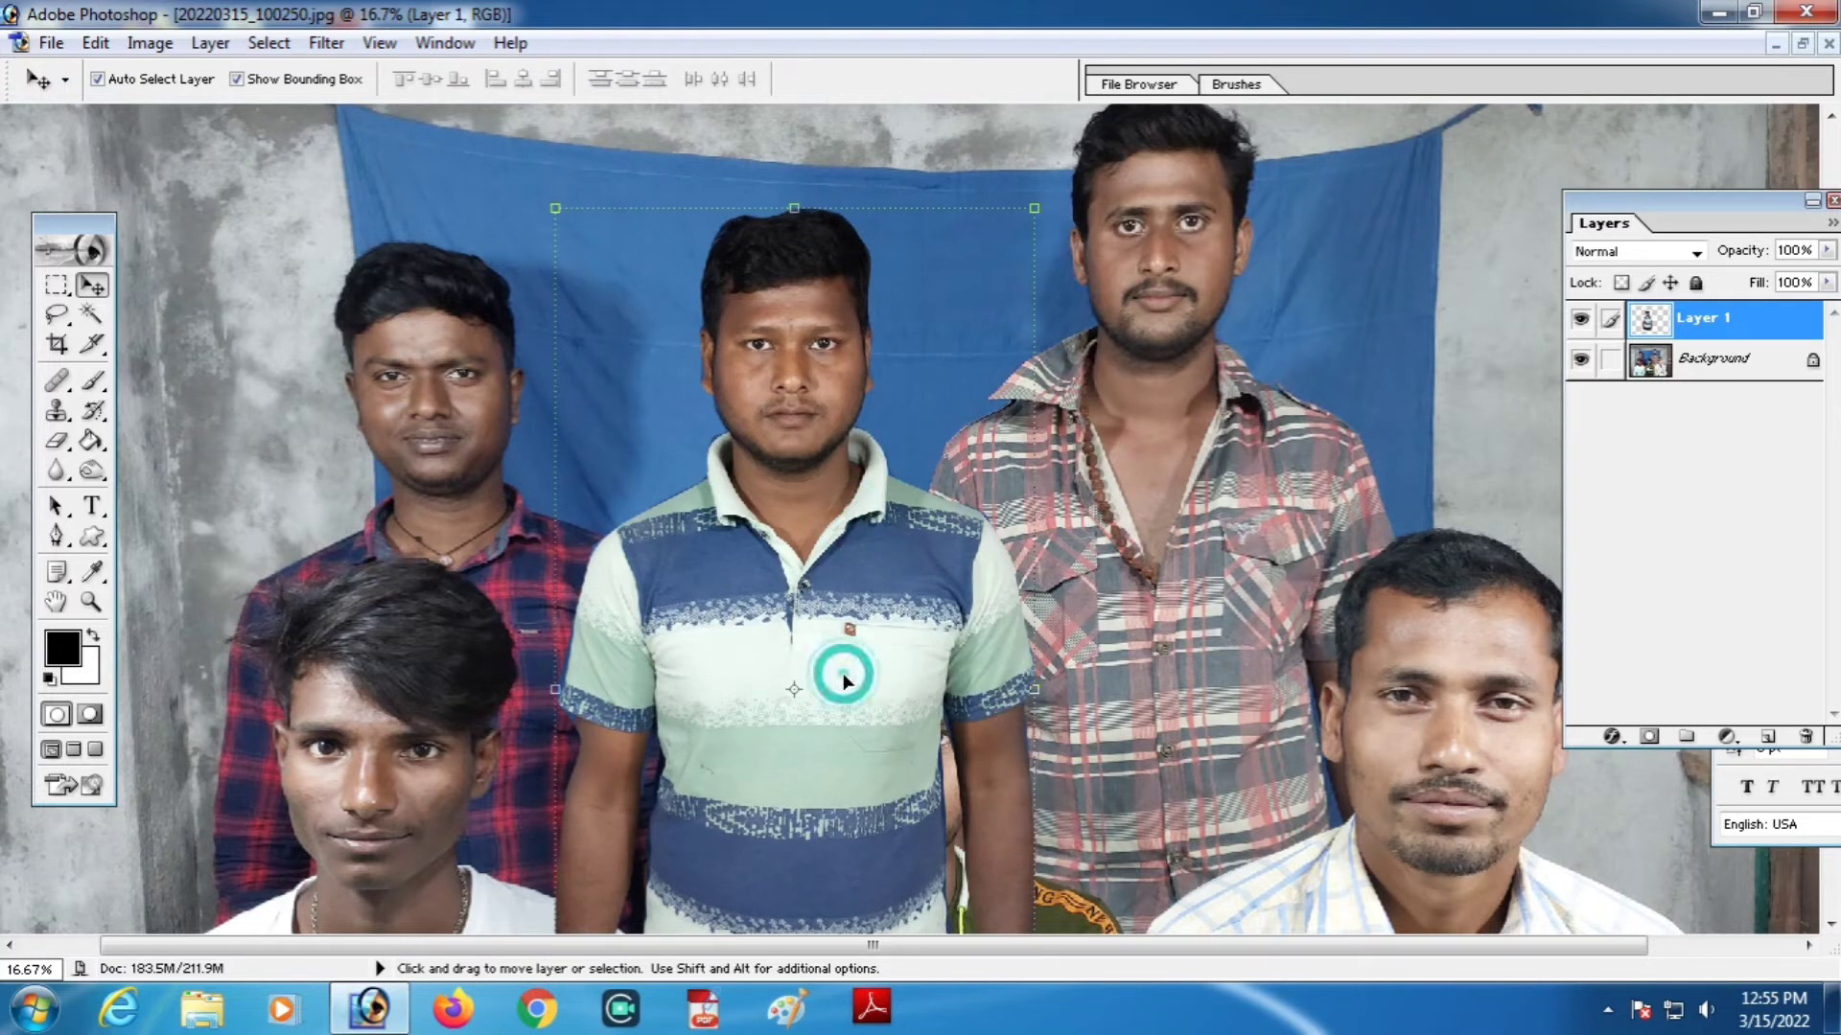
pyautogui.click(844, 676)
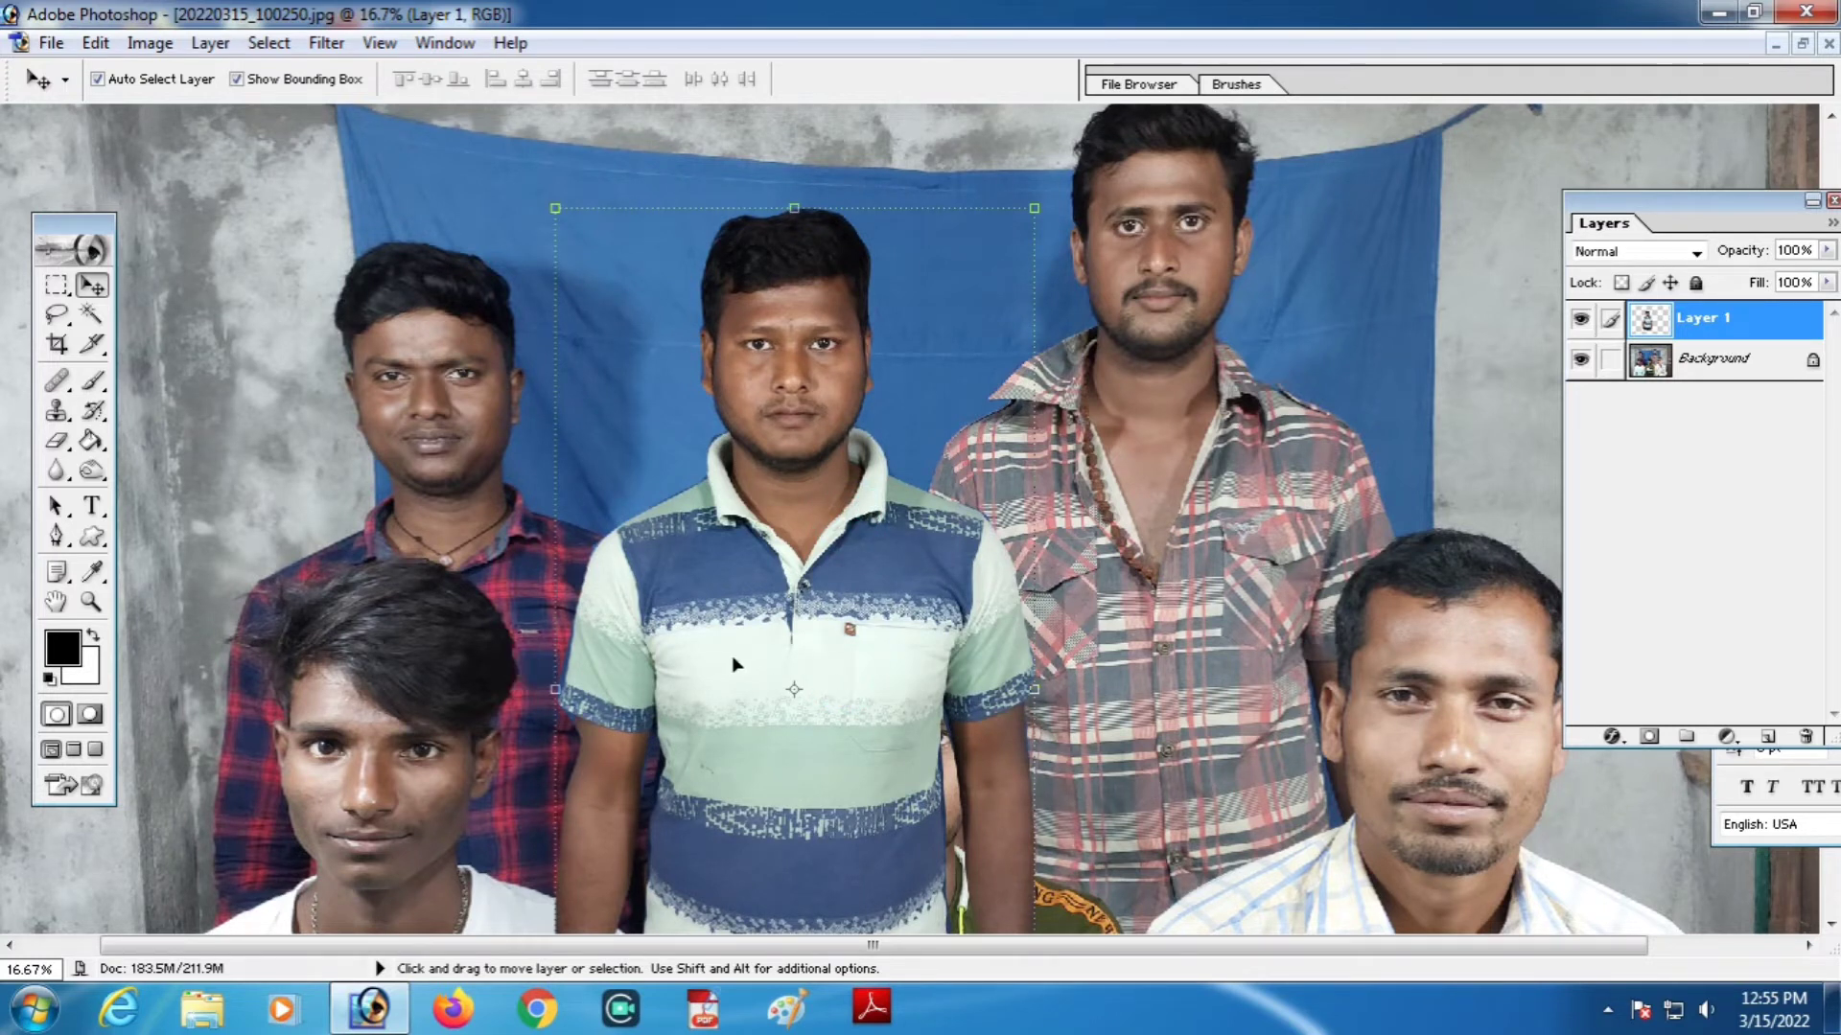
pyautogui.moveTo(738, 654); pyautogui.dragTo(757, 654)
pyautogui.press('2')
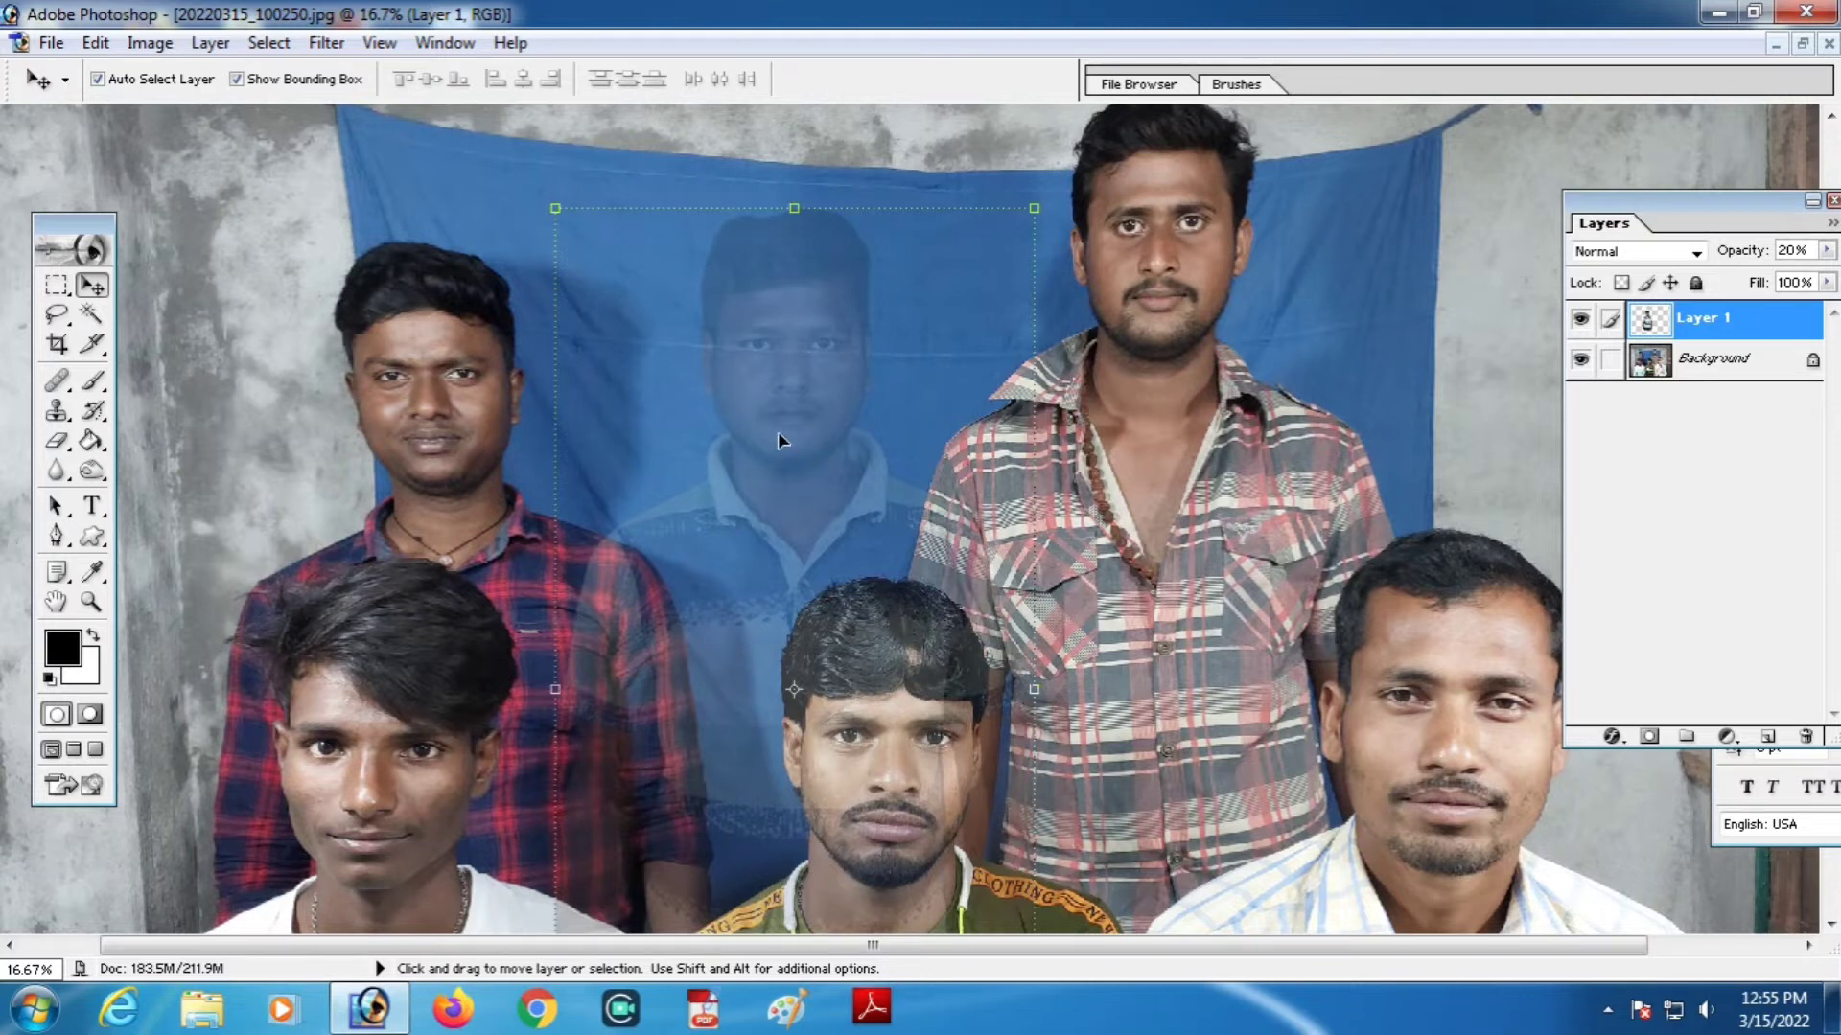
# Start a Pen path at the red-checked-shirt man's collar and trace it along his shoulder and down his arm to the hand
pyautogui.click(57, 537)
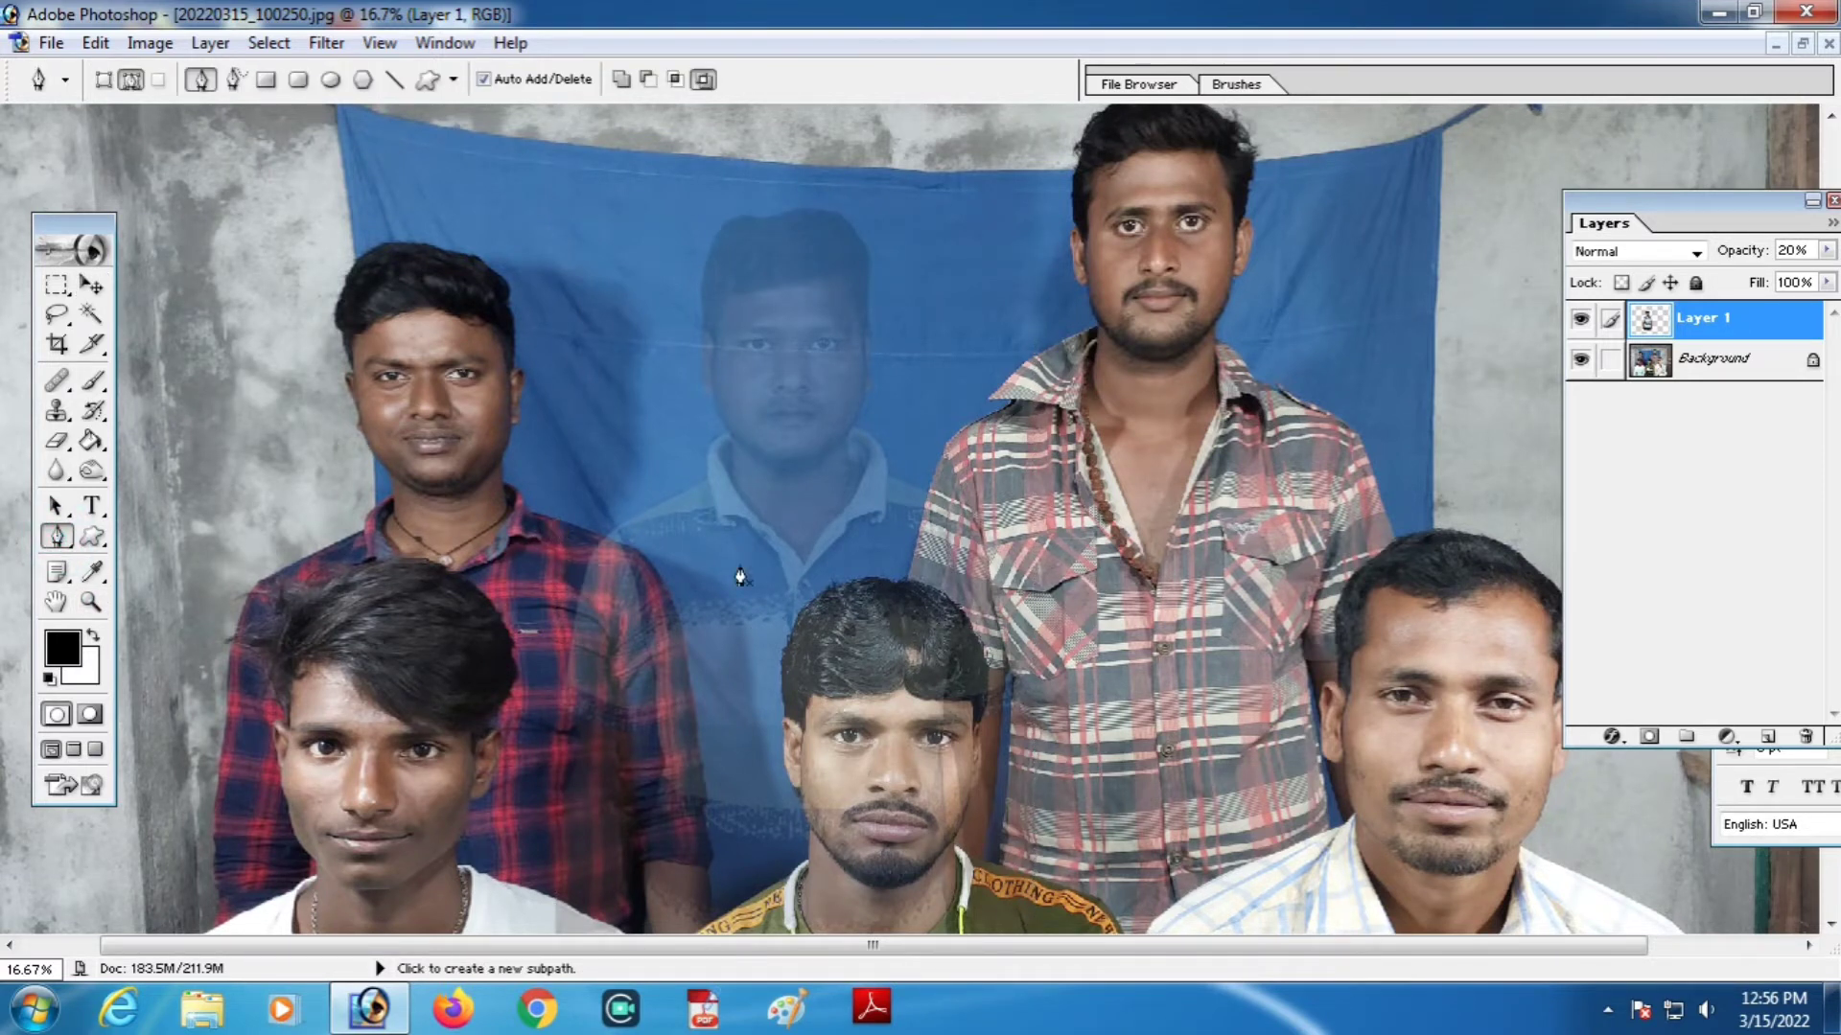
pyautogui.click(574, 525)
pyautogui.click(597, 534)
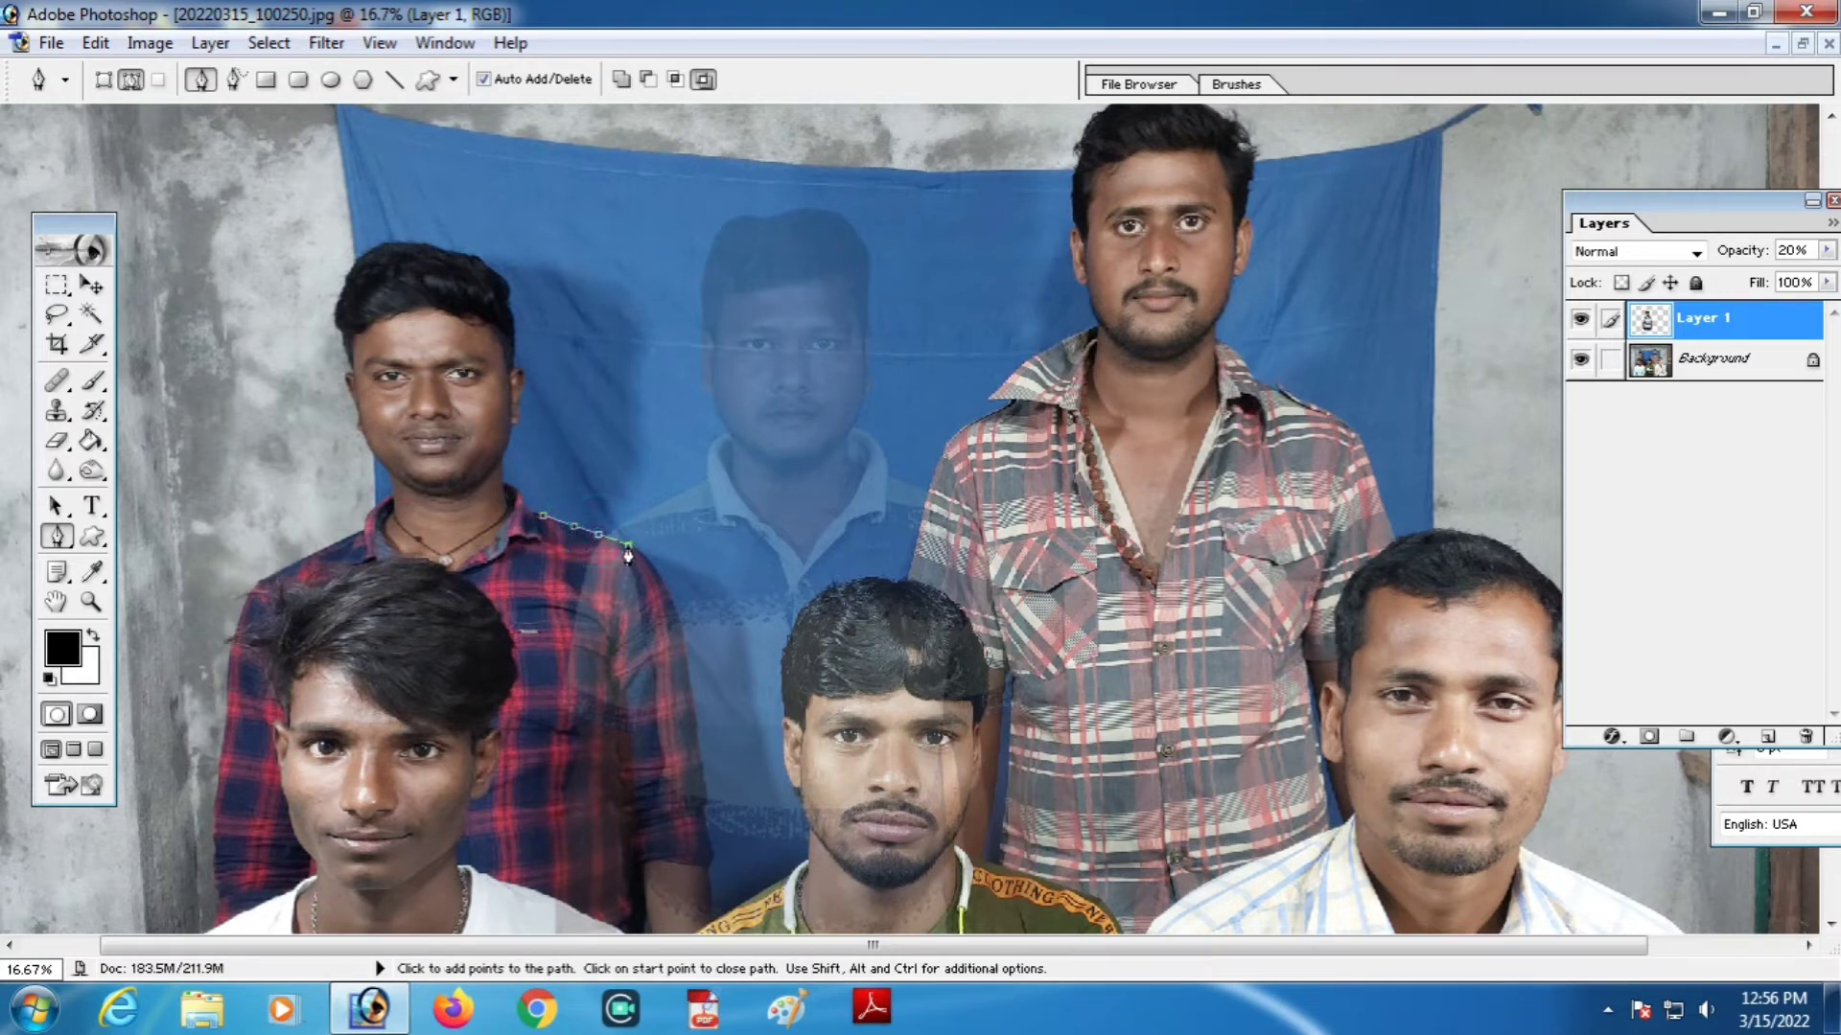
pyautogui.click(629, 545)
pyautogui.click(644, 556)
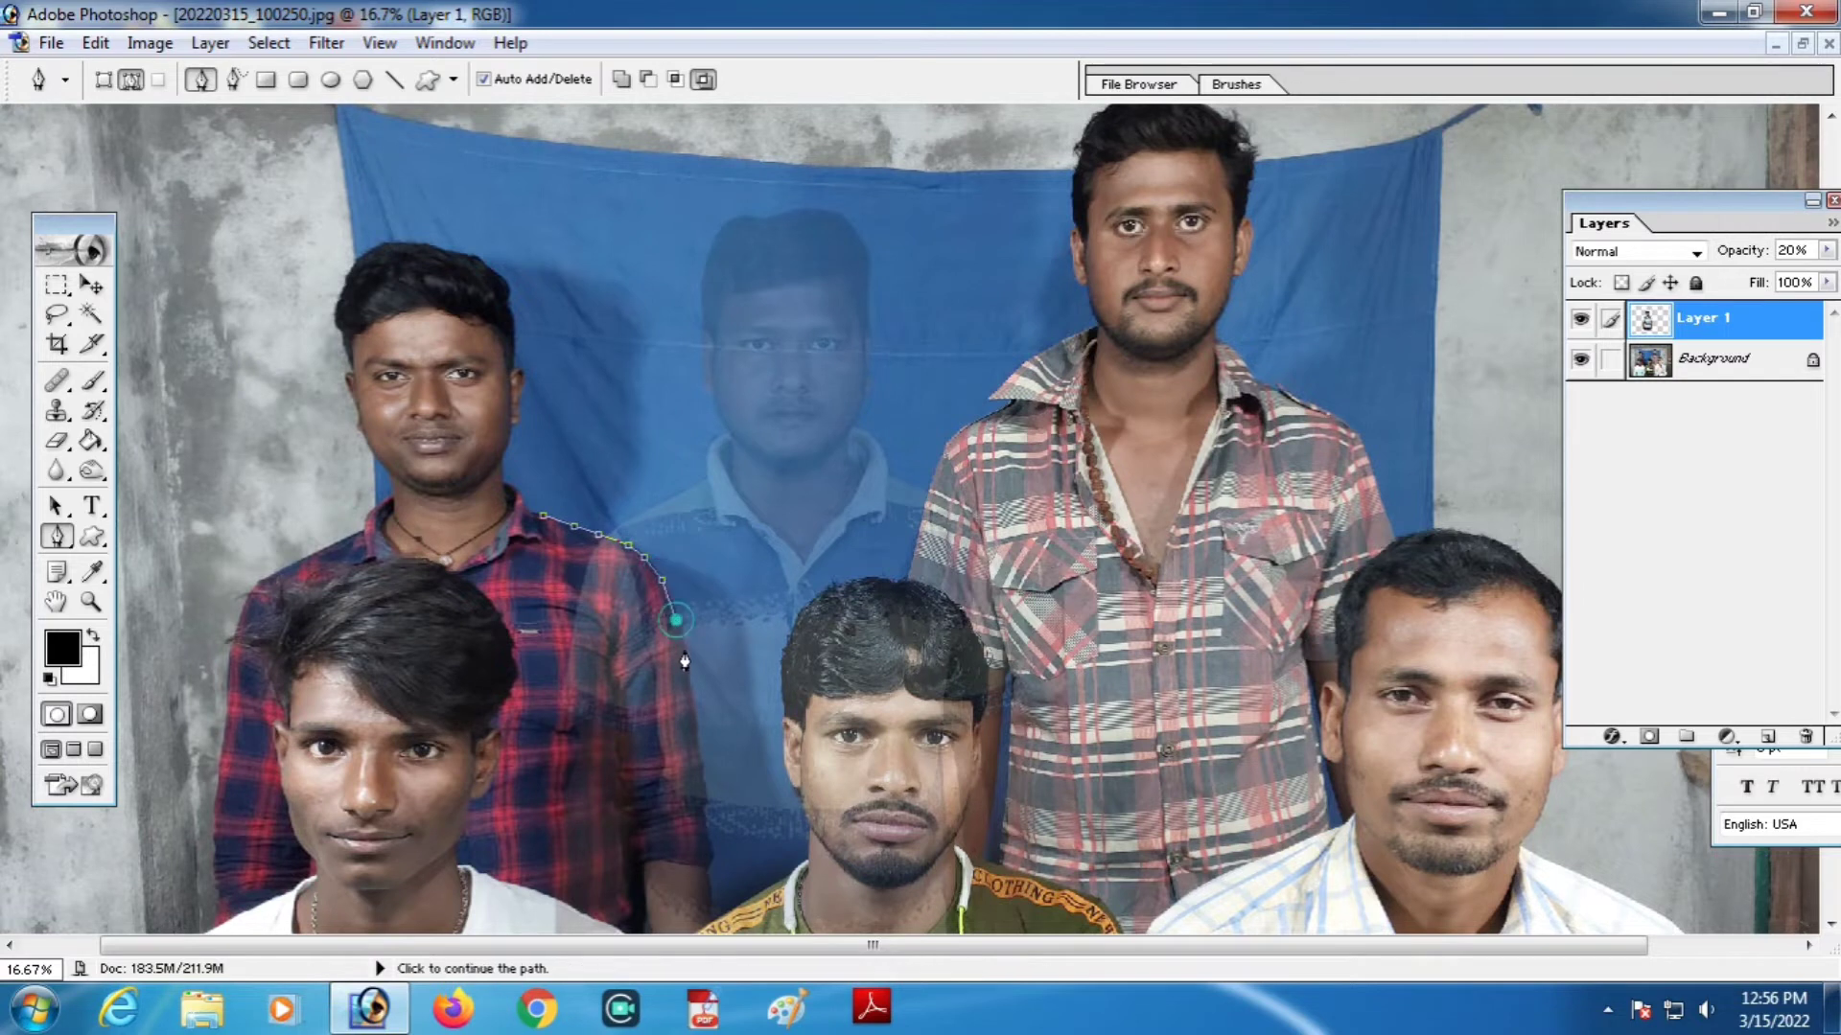
pyautogui.click(677, 621)
pyautogui.click(687, 663)
pyautogui.click(699, 778)
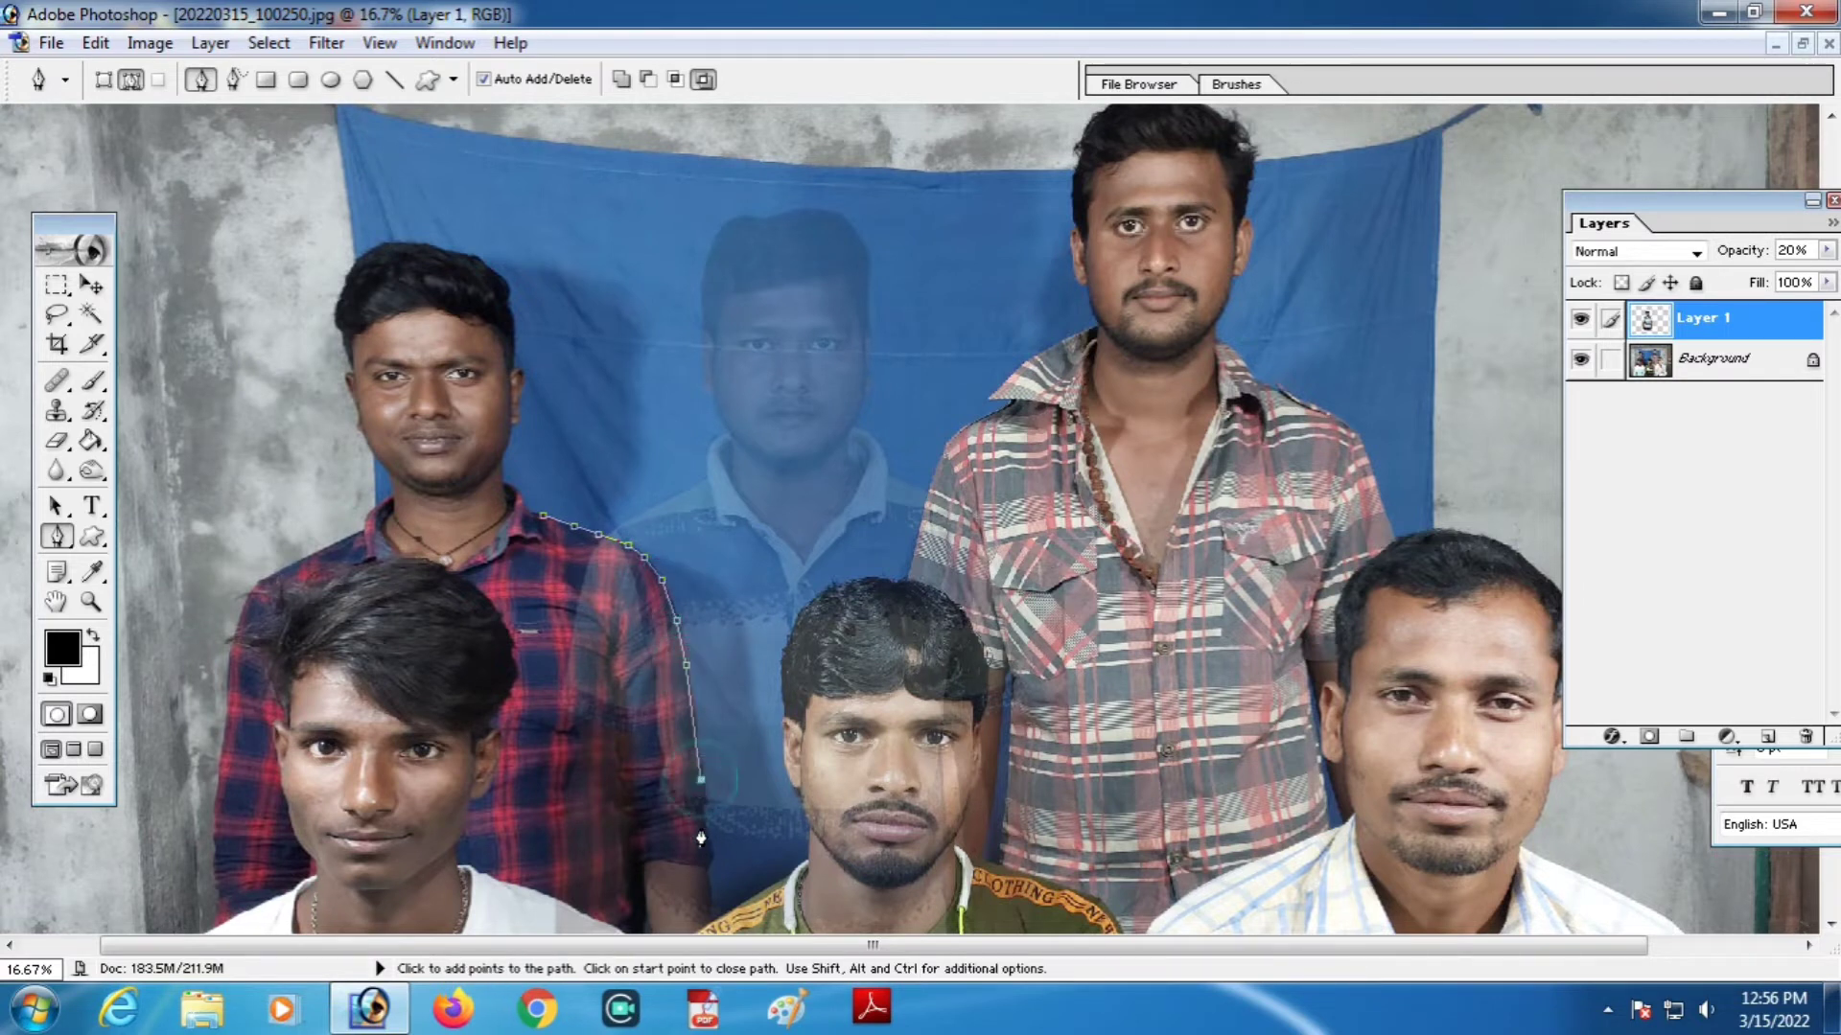
pyautogui.click(705, 834)
pyautogui.click(710, 874)
pyautogui.click(710, 919)
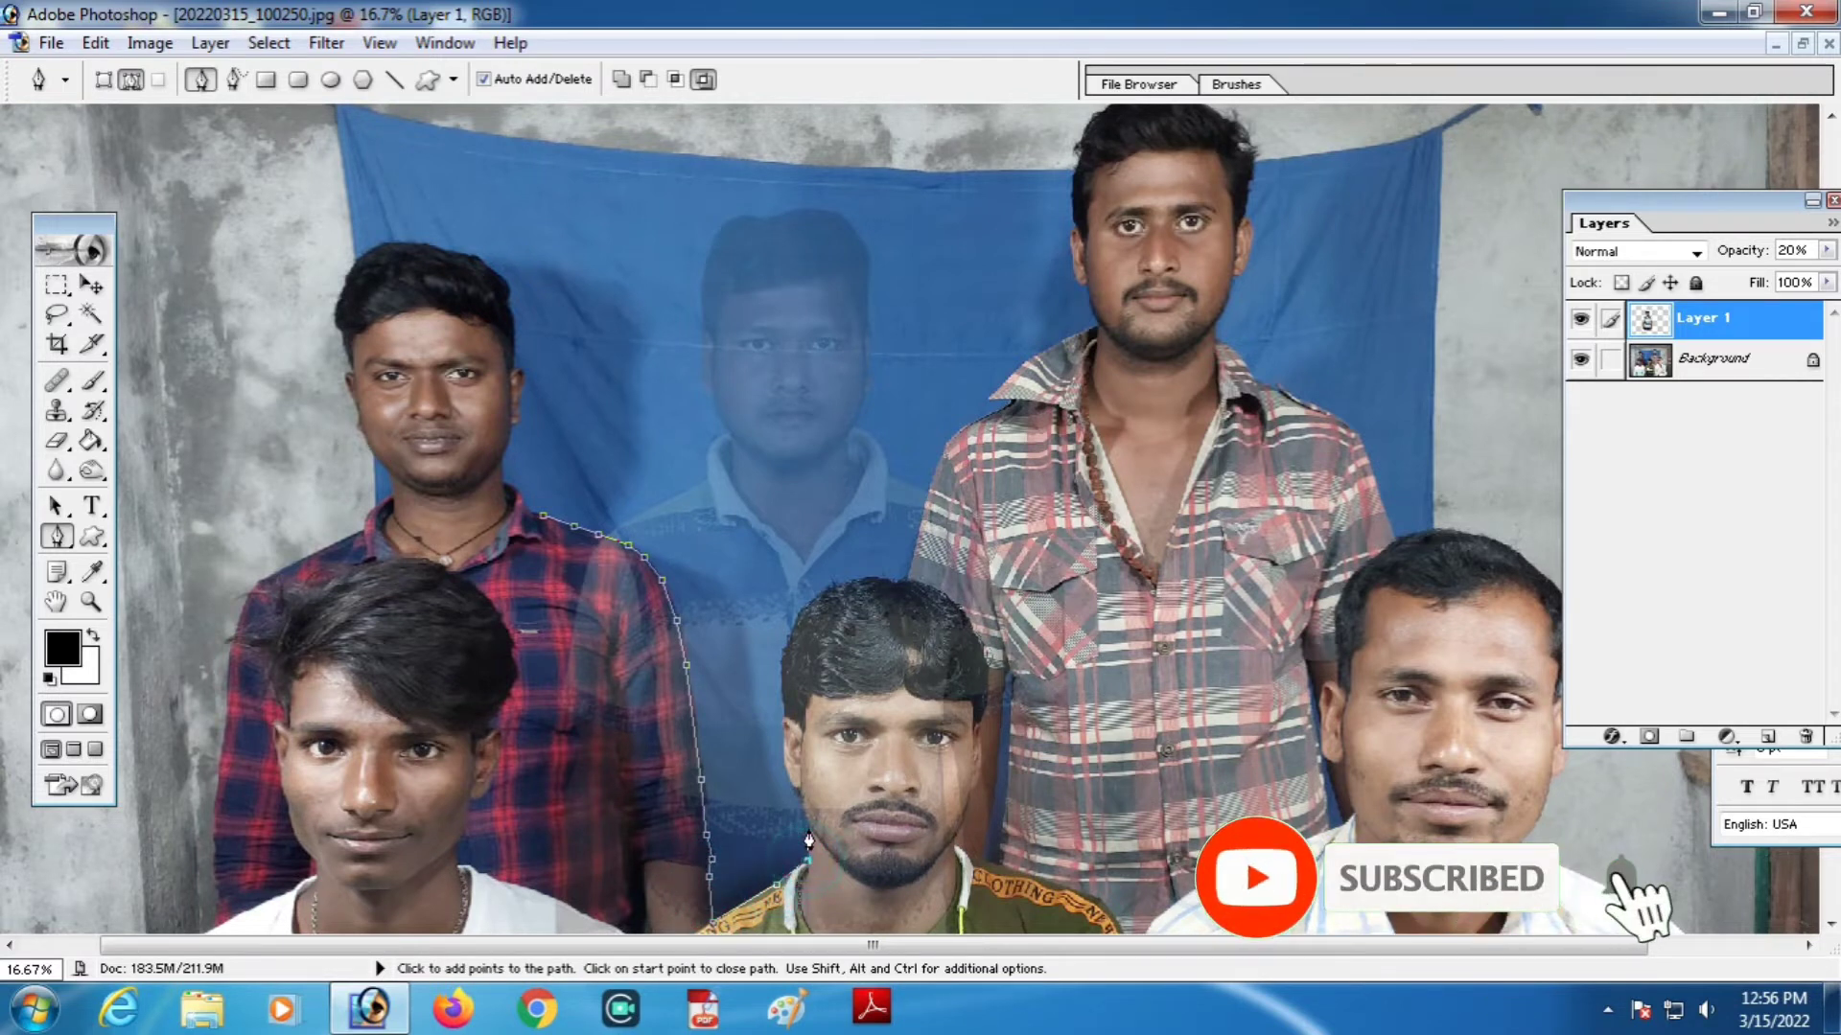
# Continue the path up the seated middle man's neck and ear and over the top of his hair
pyautogui.click(801, 794)
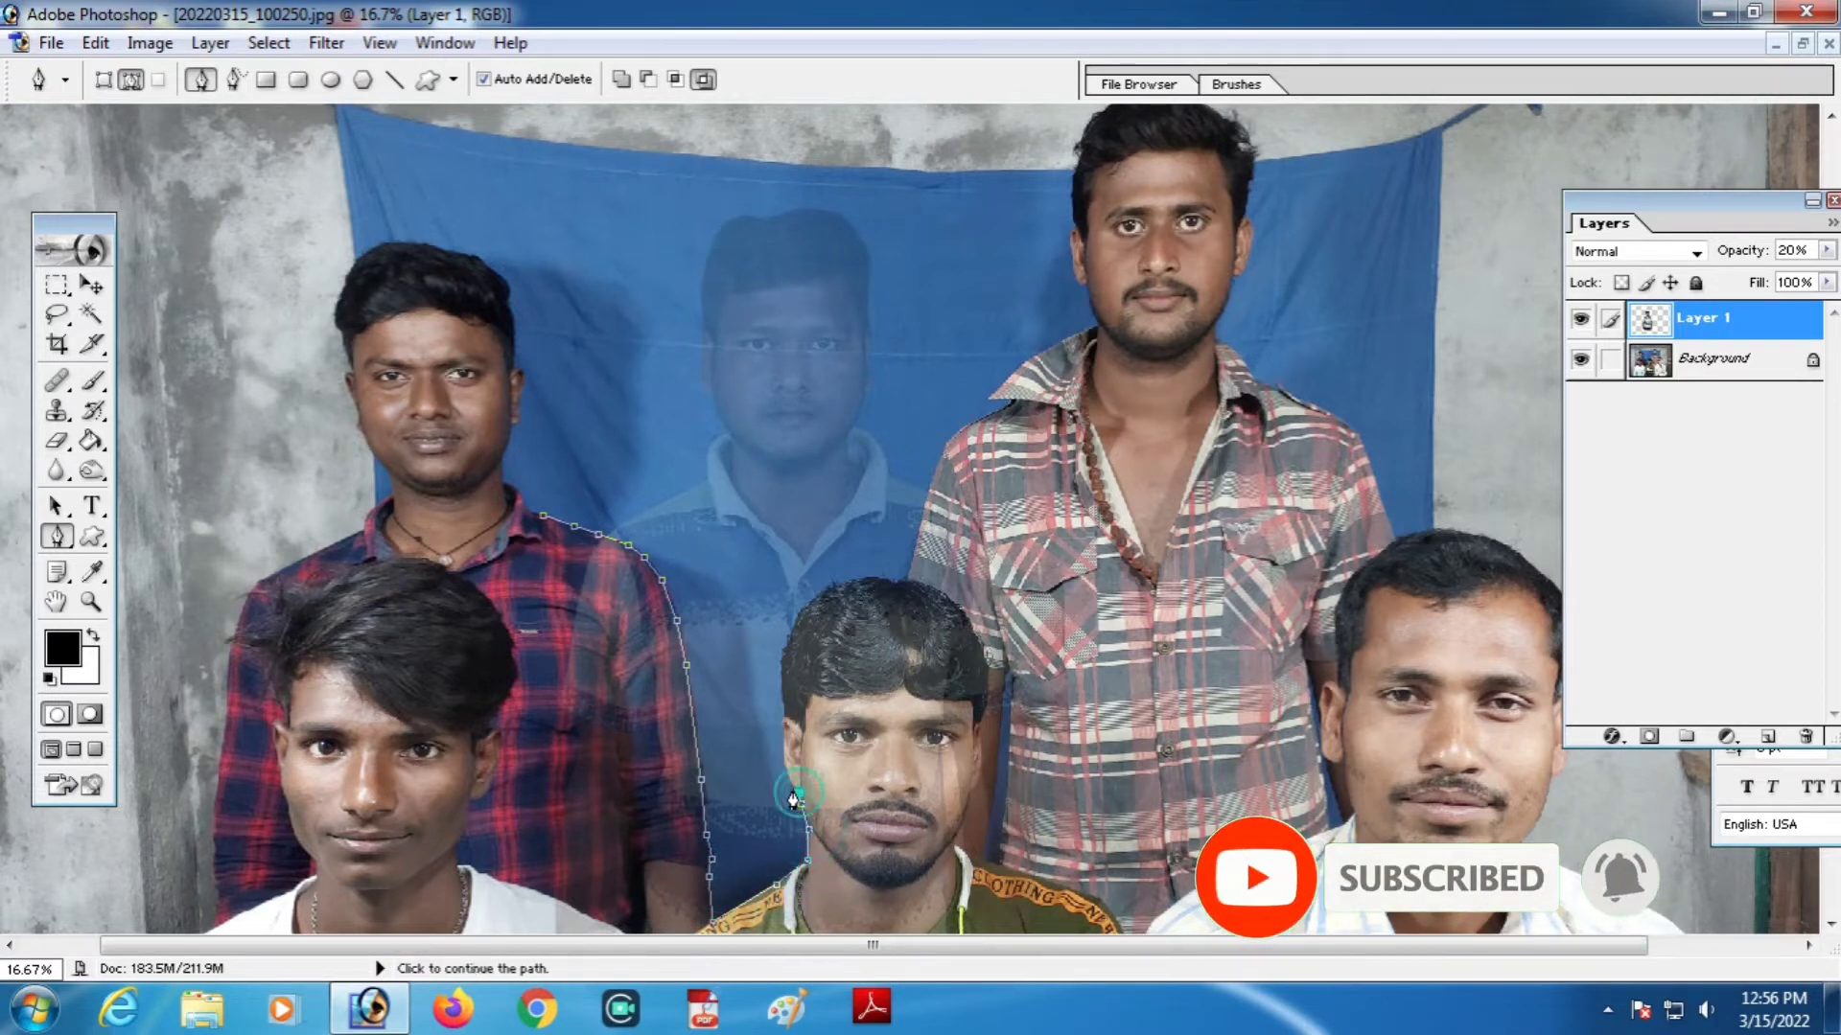
pyautogui.click(783, 757)
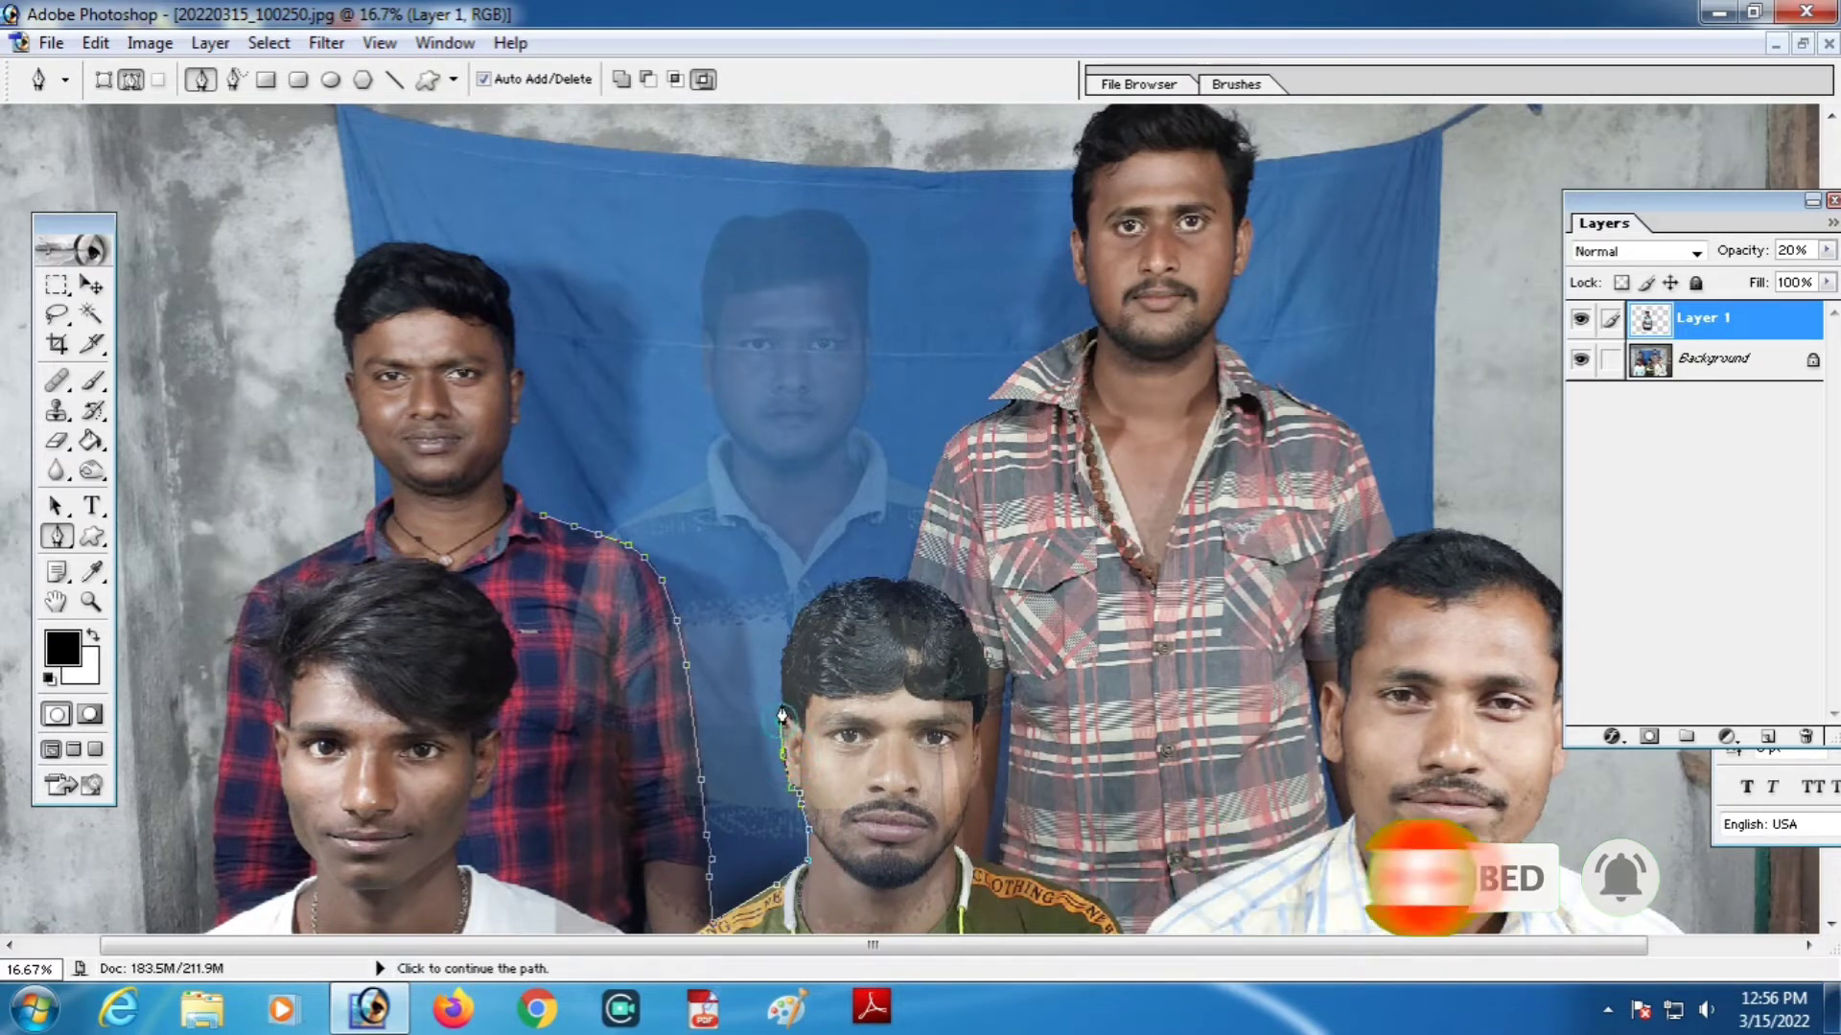
pyautogui.click(782, 704)
pyautogui.click(784, 663)
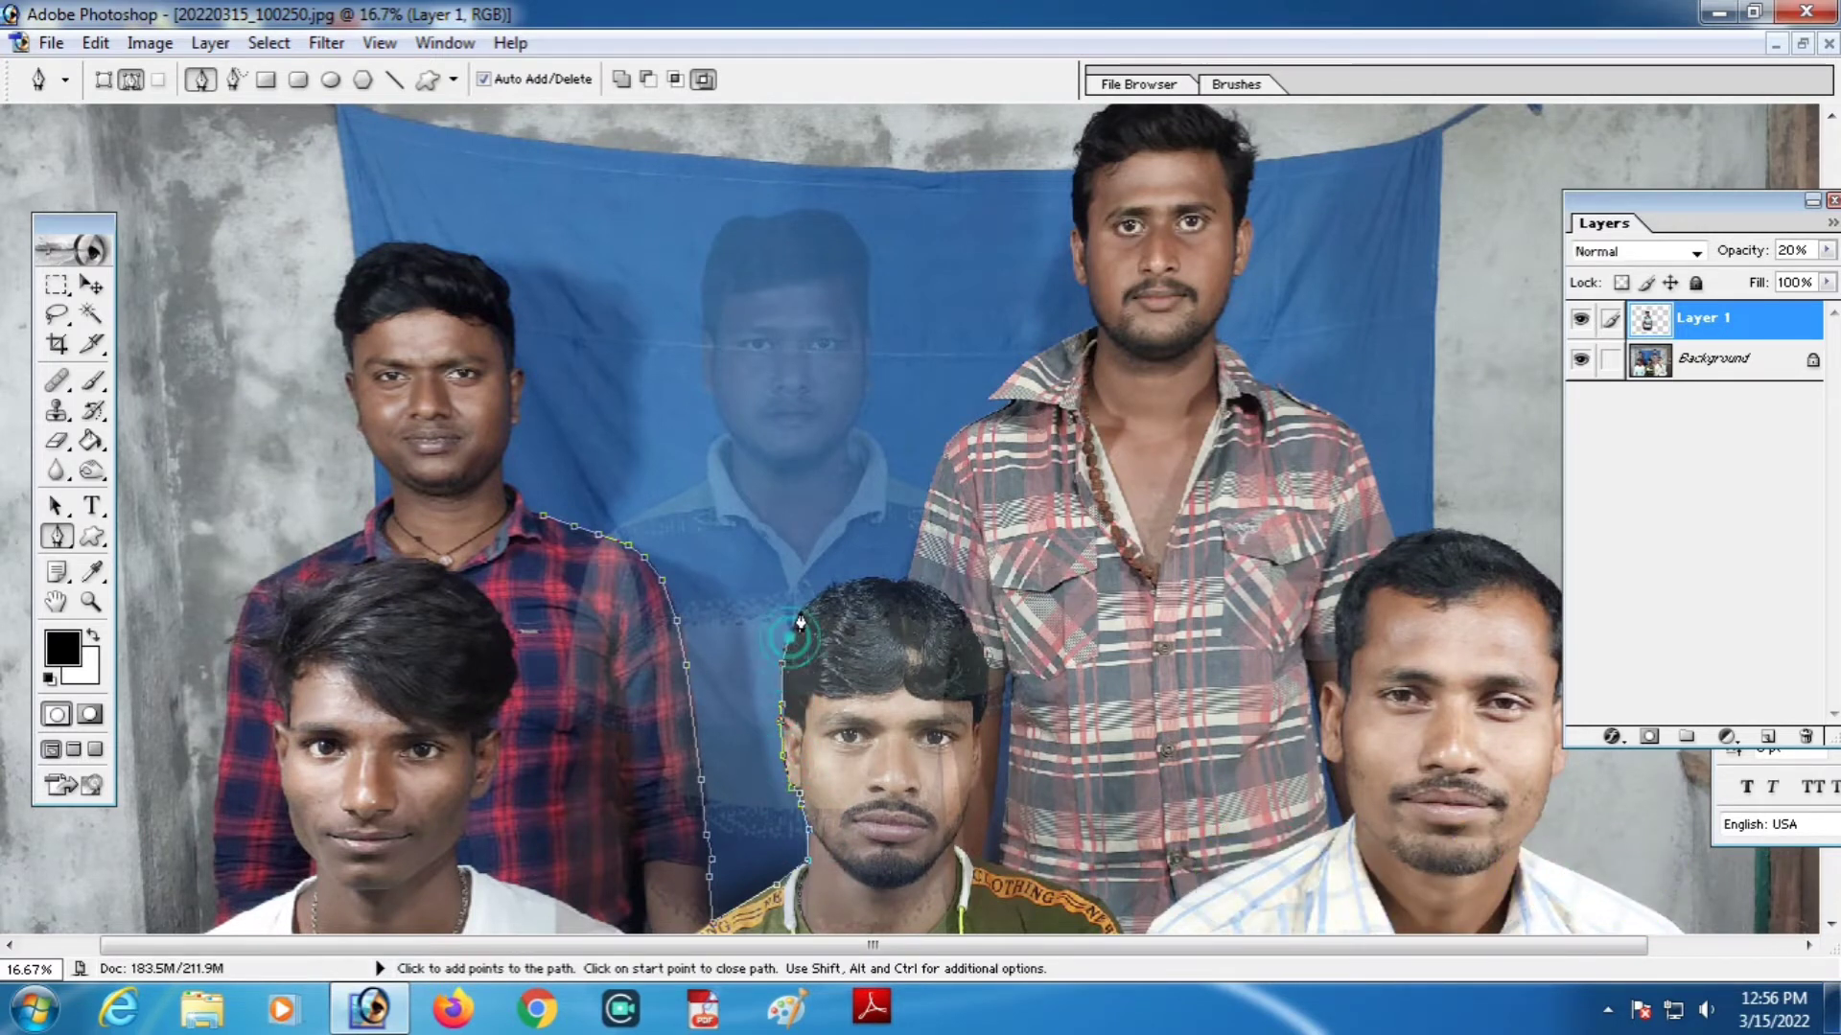
pyautogui.click(820, 591)
pyautogui.click(843, 581)
pyautogui.click(873, 577)
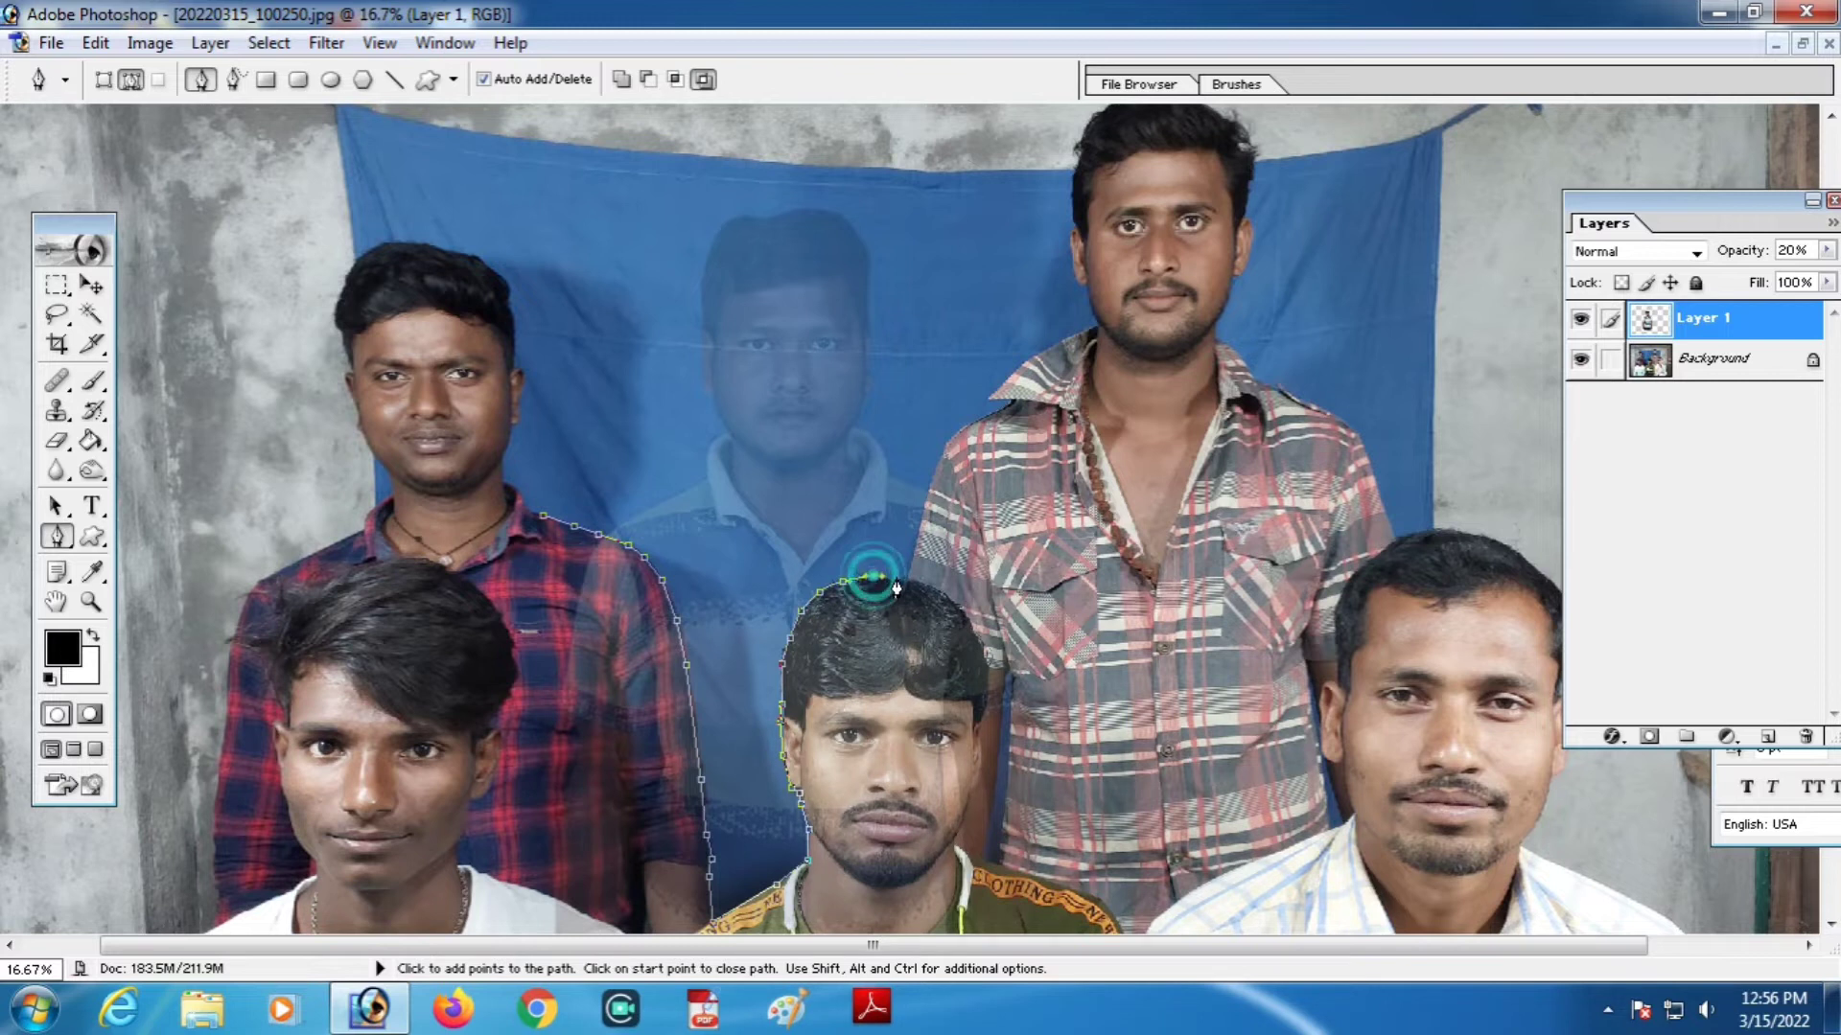
pyautogui.click(909, 580)
# Continue the path up the tall standing man's sleeve and over his shoulder to the shirt collar
pyautogui.click(917, 534)
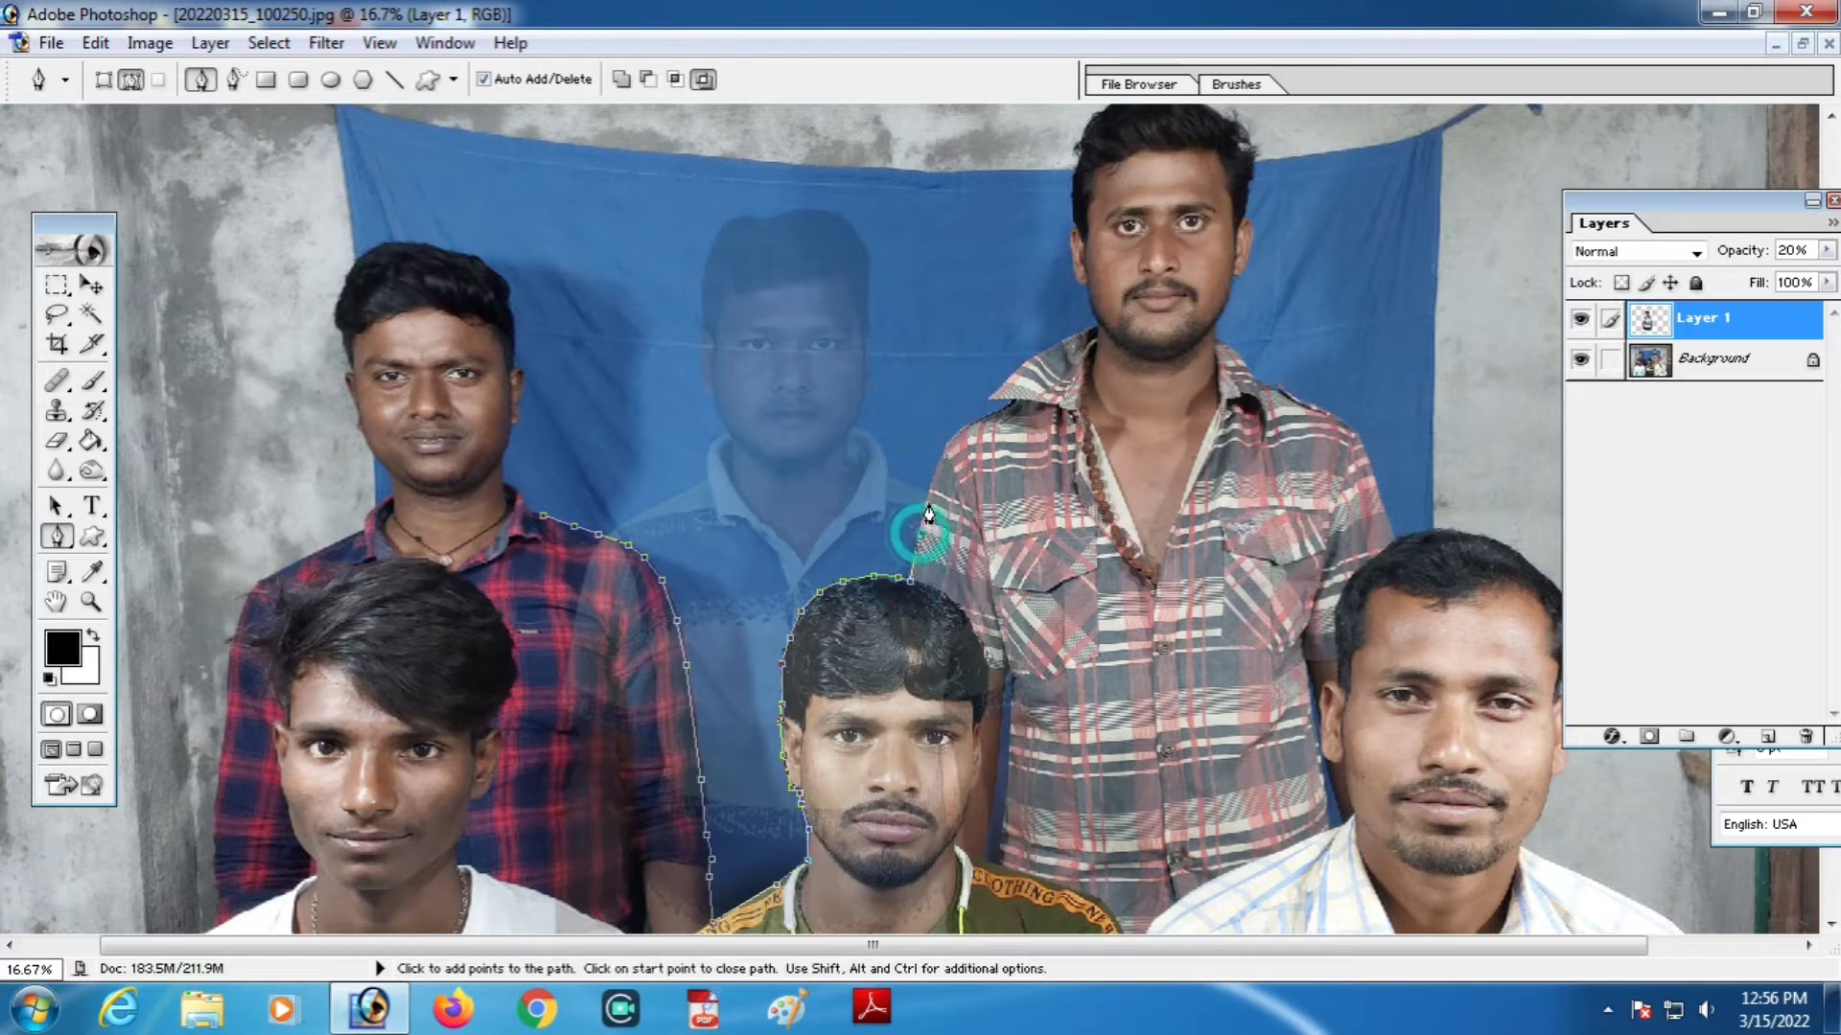
pyautogui.click(928, 489)
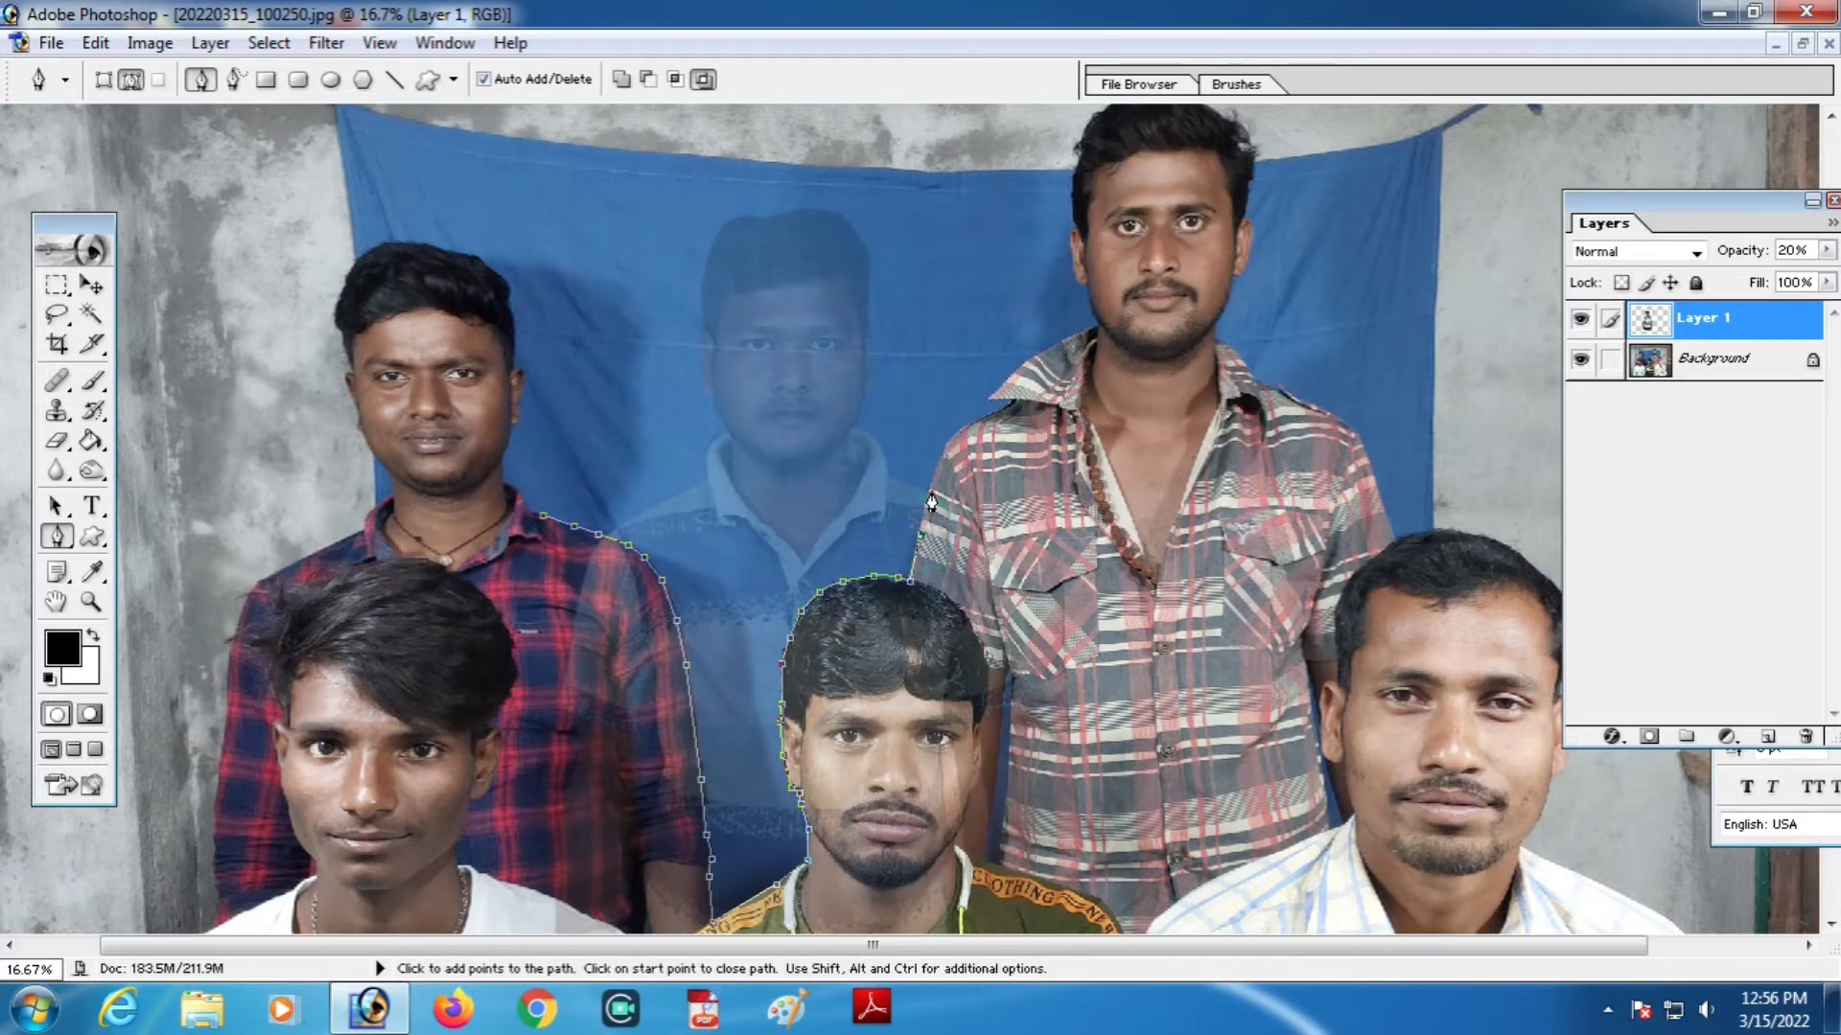
pyautogui.click(955, 436)
pyautogui.click(983, 414)
pyautogui.click(1031, 406)
# Close the path loosely down the tall man's shirt, across the seated men's chests and back up to the starting point
pyautogui.click(1164, 552)
pyautogui.click(1182, 625)
pyautogui.click(1191, 669)
pyautogui.scroll(-6, 1198, 810)
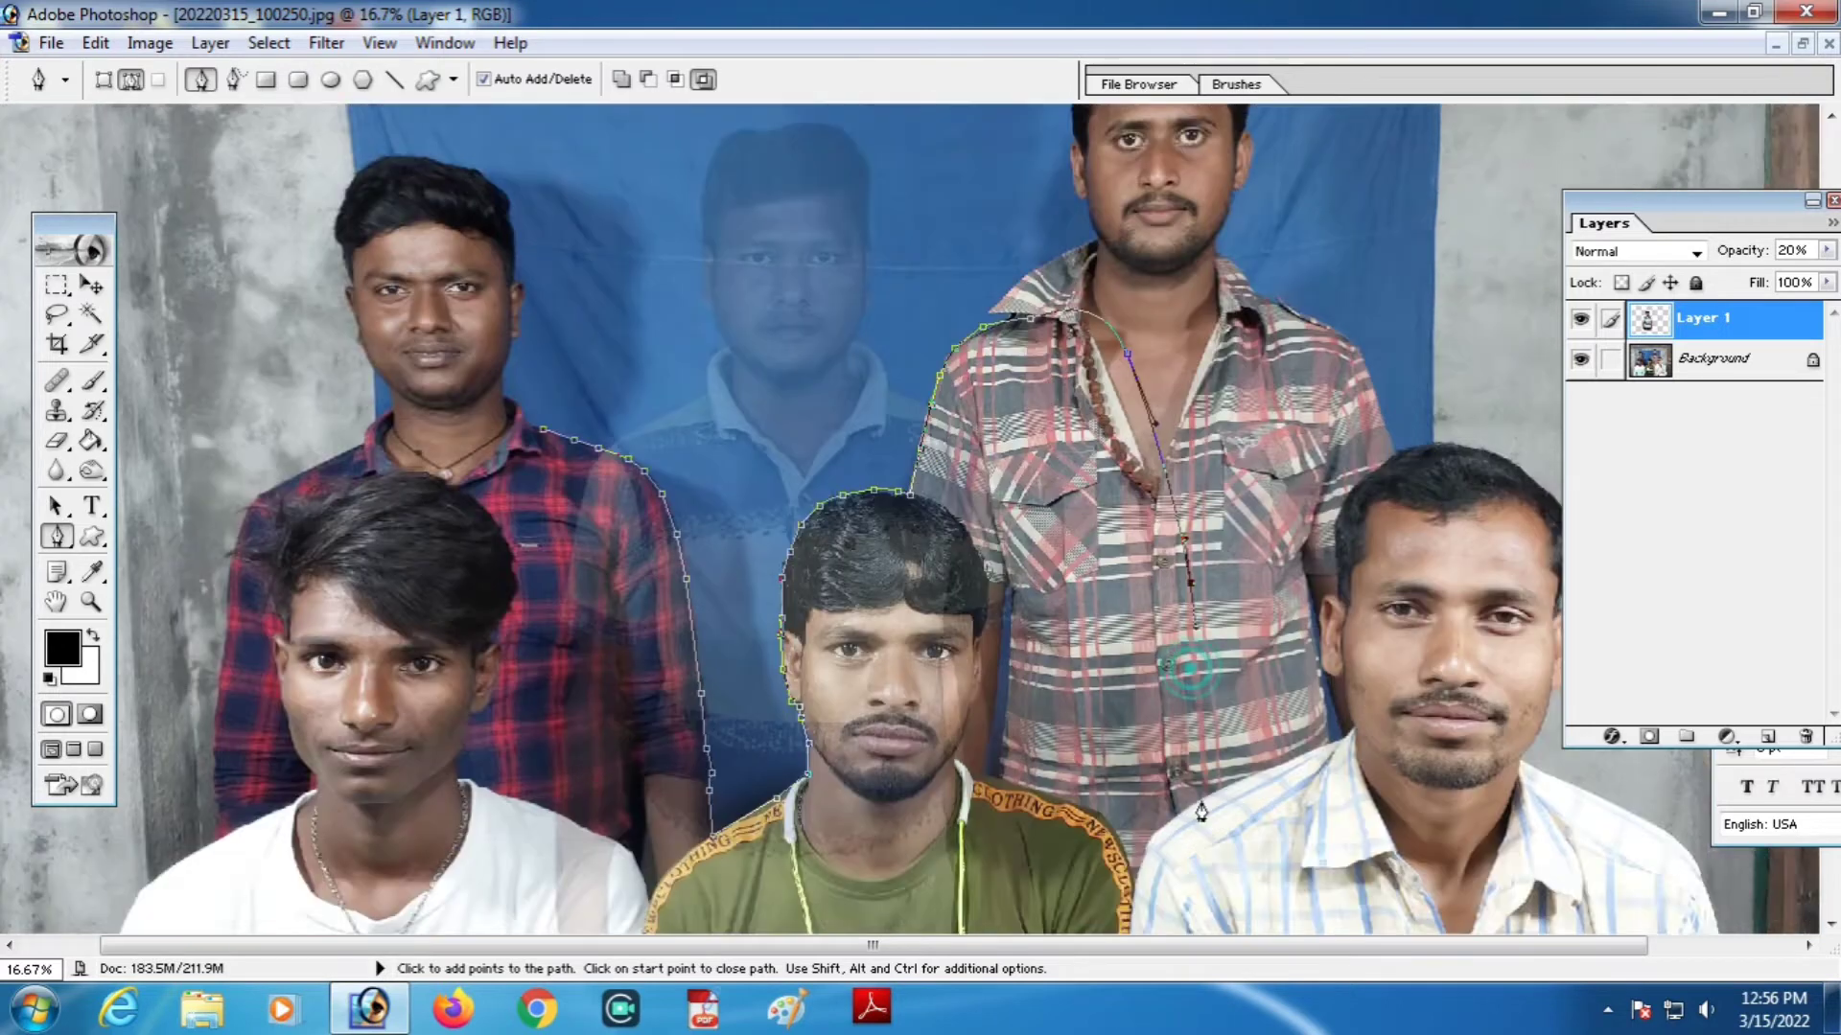
pyautogui.moveTo(1196, 822); pyautogui.dragTo(1169, 841)
pyautogui.click(1152, 849)
pyautogui.click(1108, 864)
pyautogui.click(1065, 880)
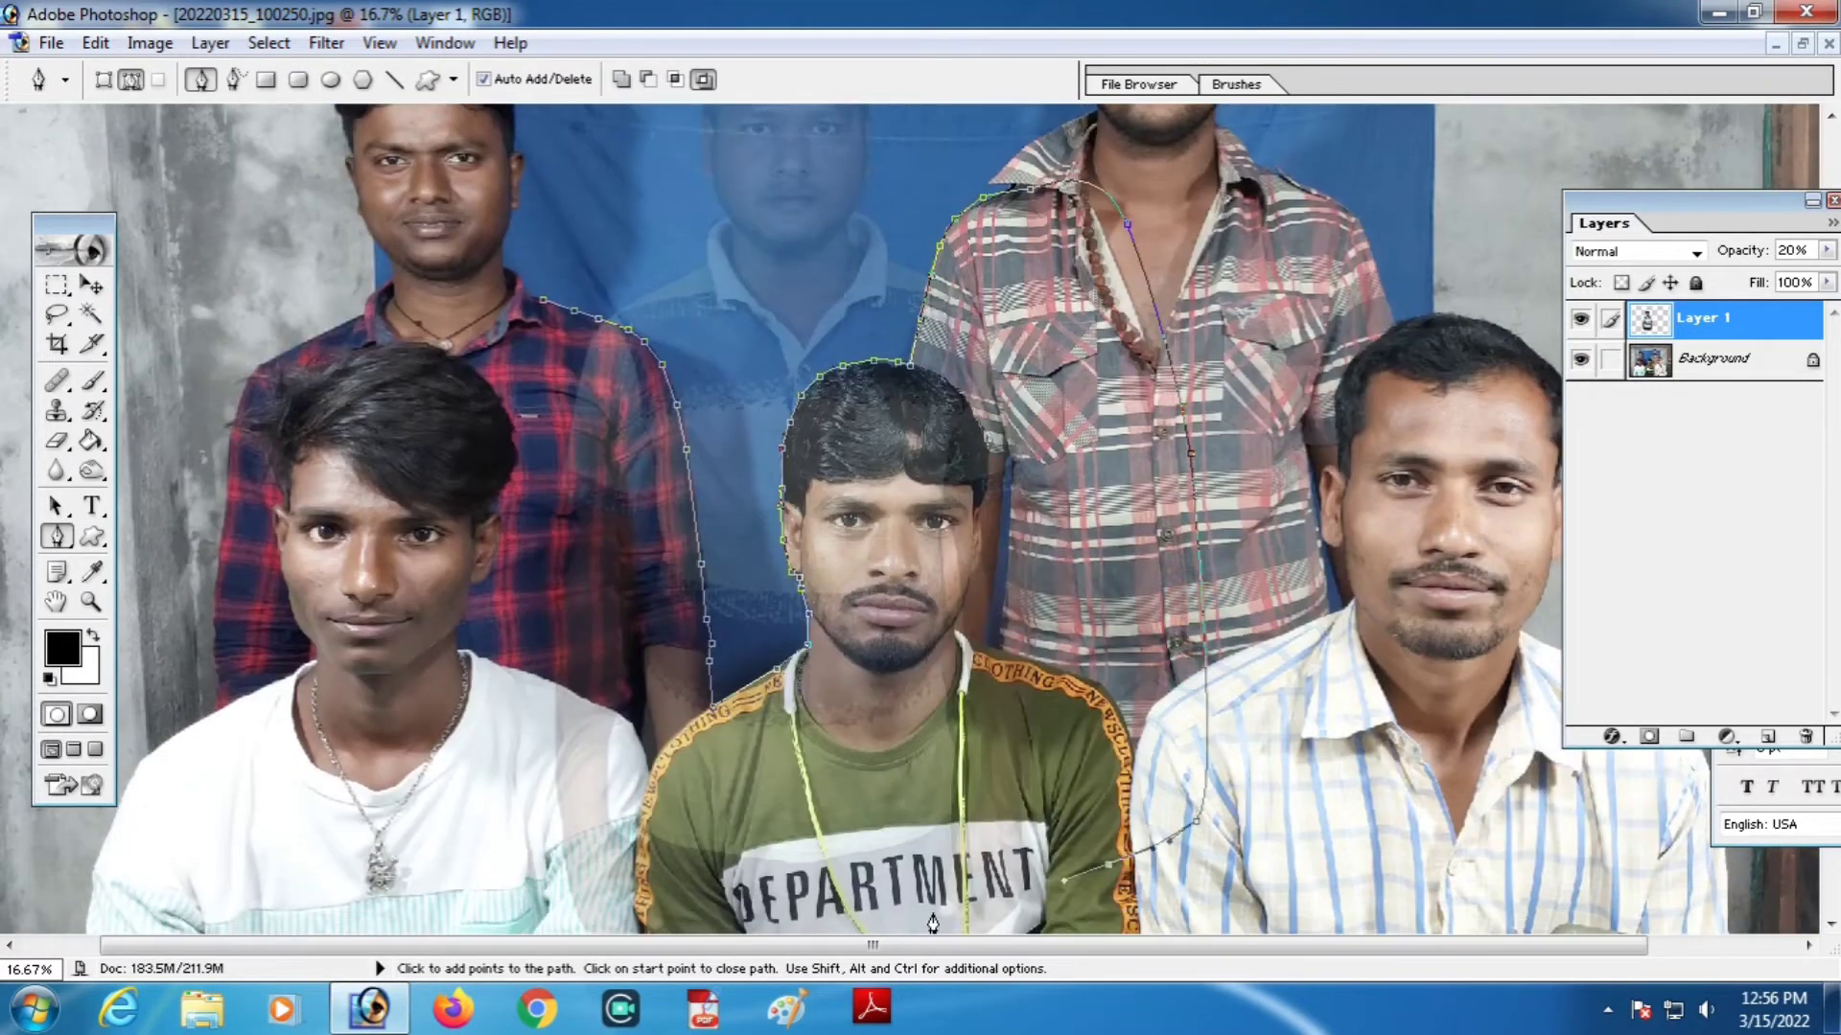
pyautogui.click(850, 917)
pyautogui.click(607, 904)
pyautogui.click(503, 868)
pyautogui.click(426, 674)
pyautogui.click(460, 438)
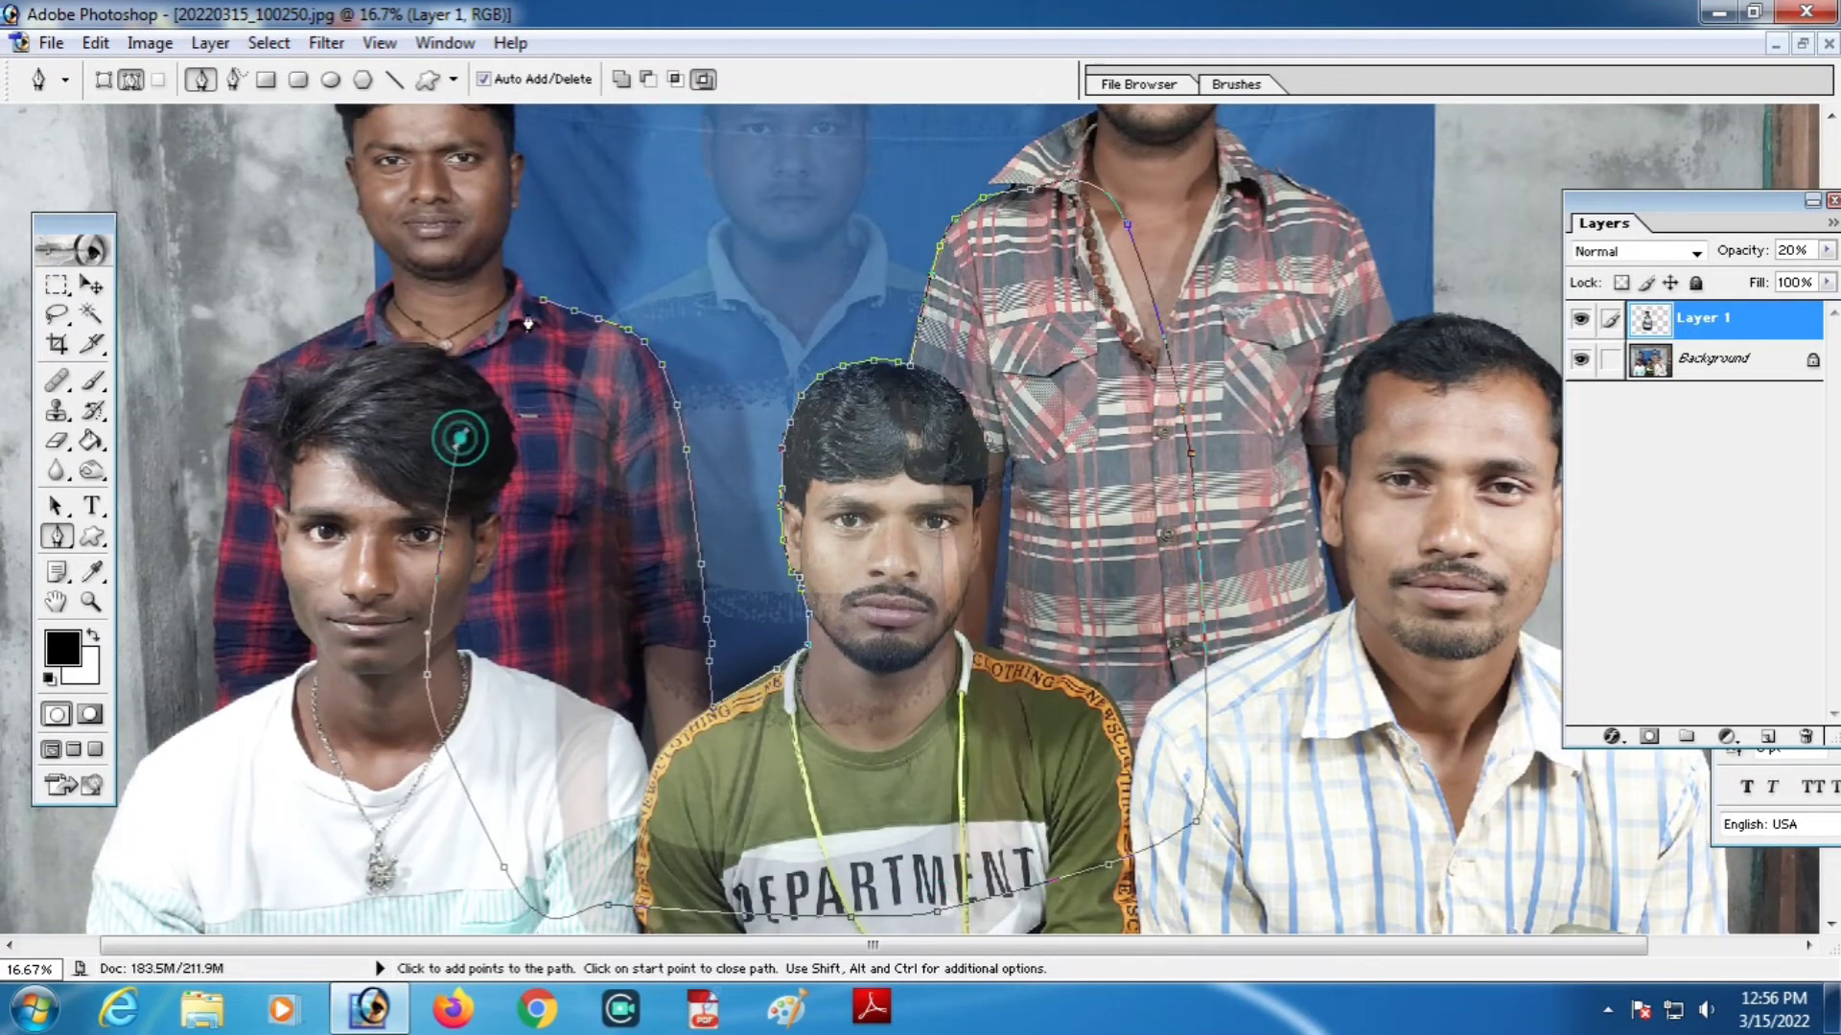
pyautogui.click(543, 299)
# Turn the path into a new selection with a 1-pixel feather, delete the pasted man's overlapping parts inside it, and deselect
pyautogui.rightClick(587, 385)
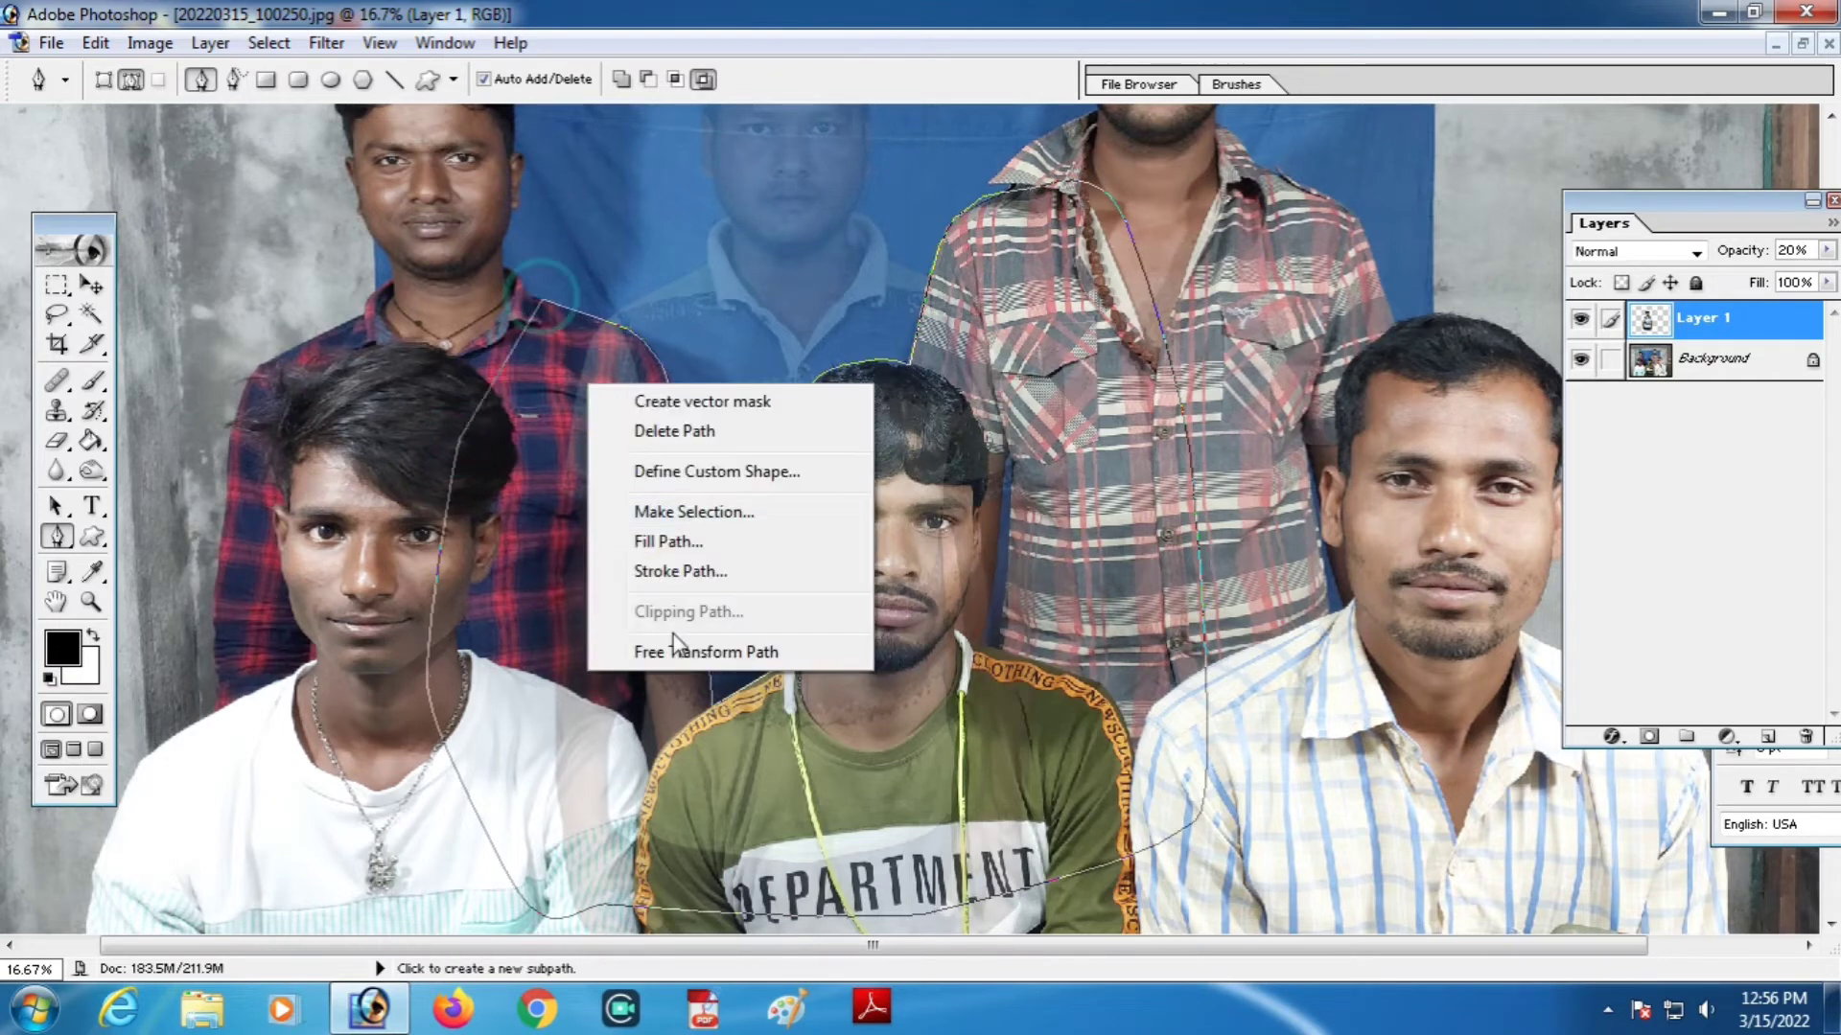
pyautogui.click(693, 513)
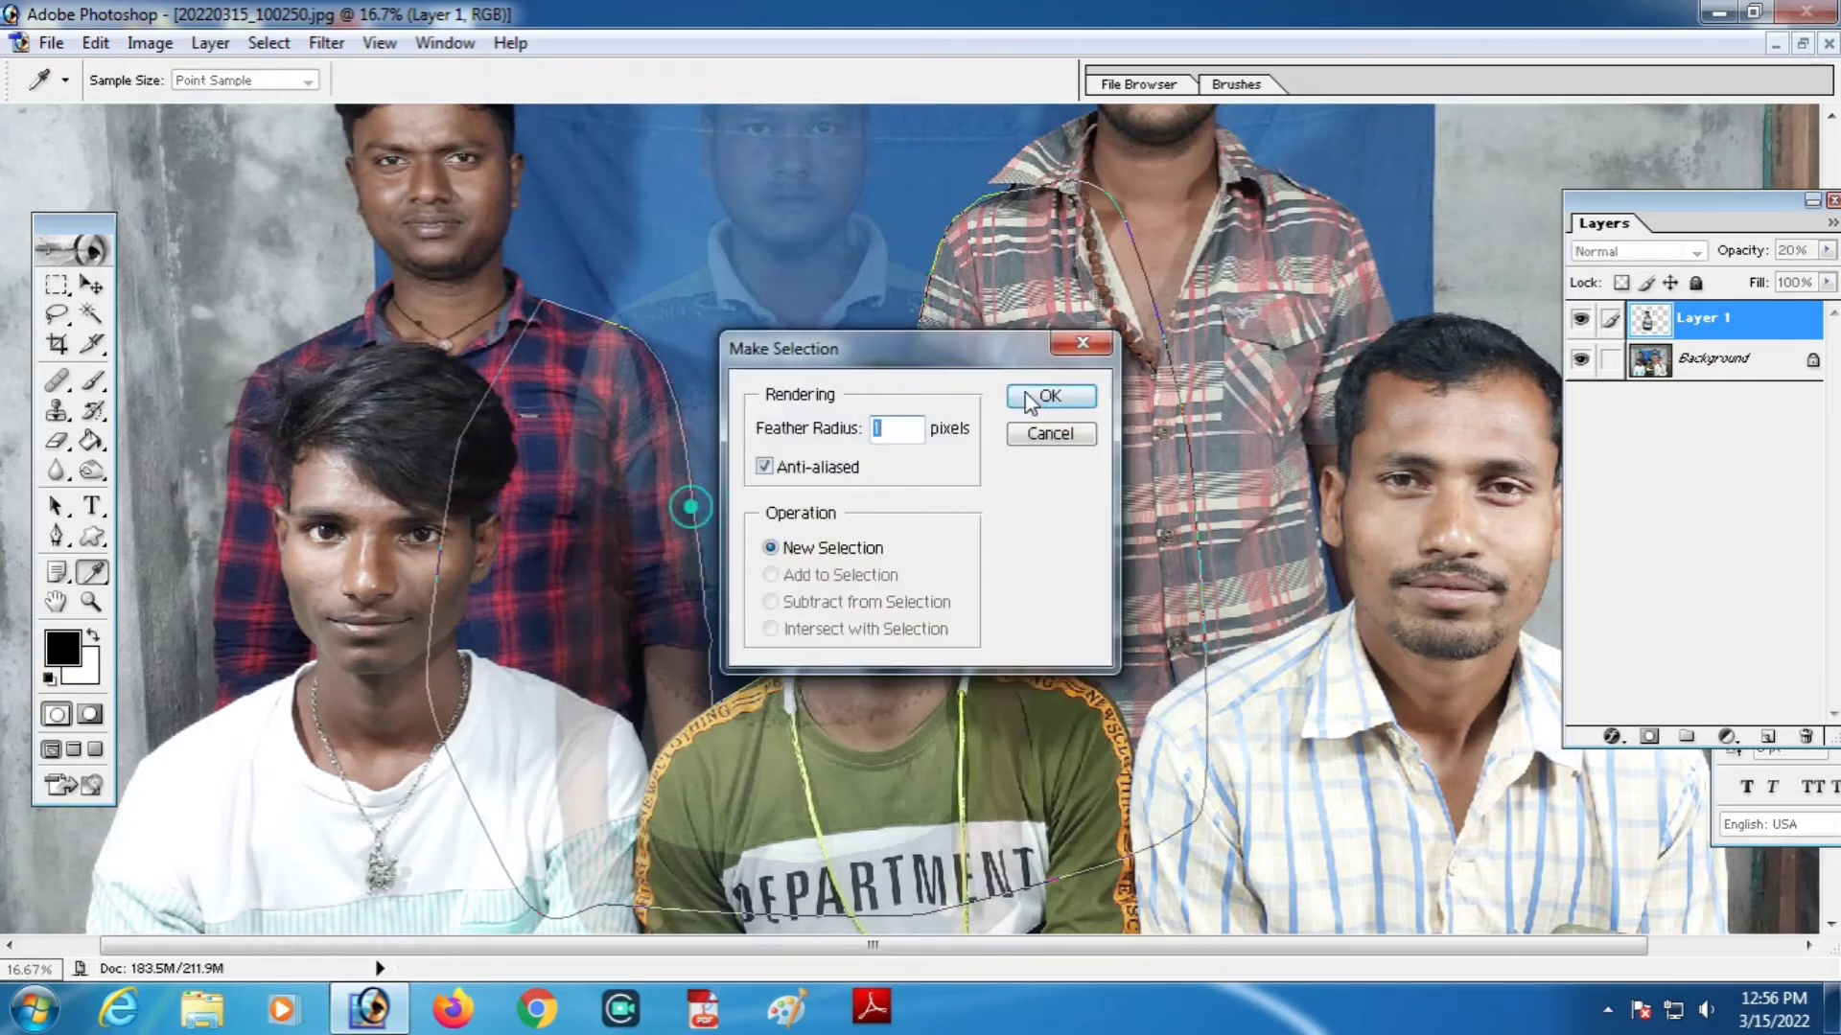
pyautogui.click(1047, 396)
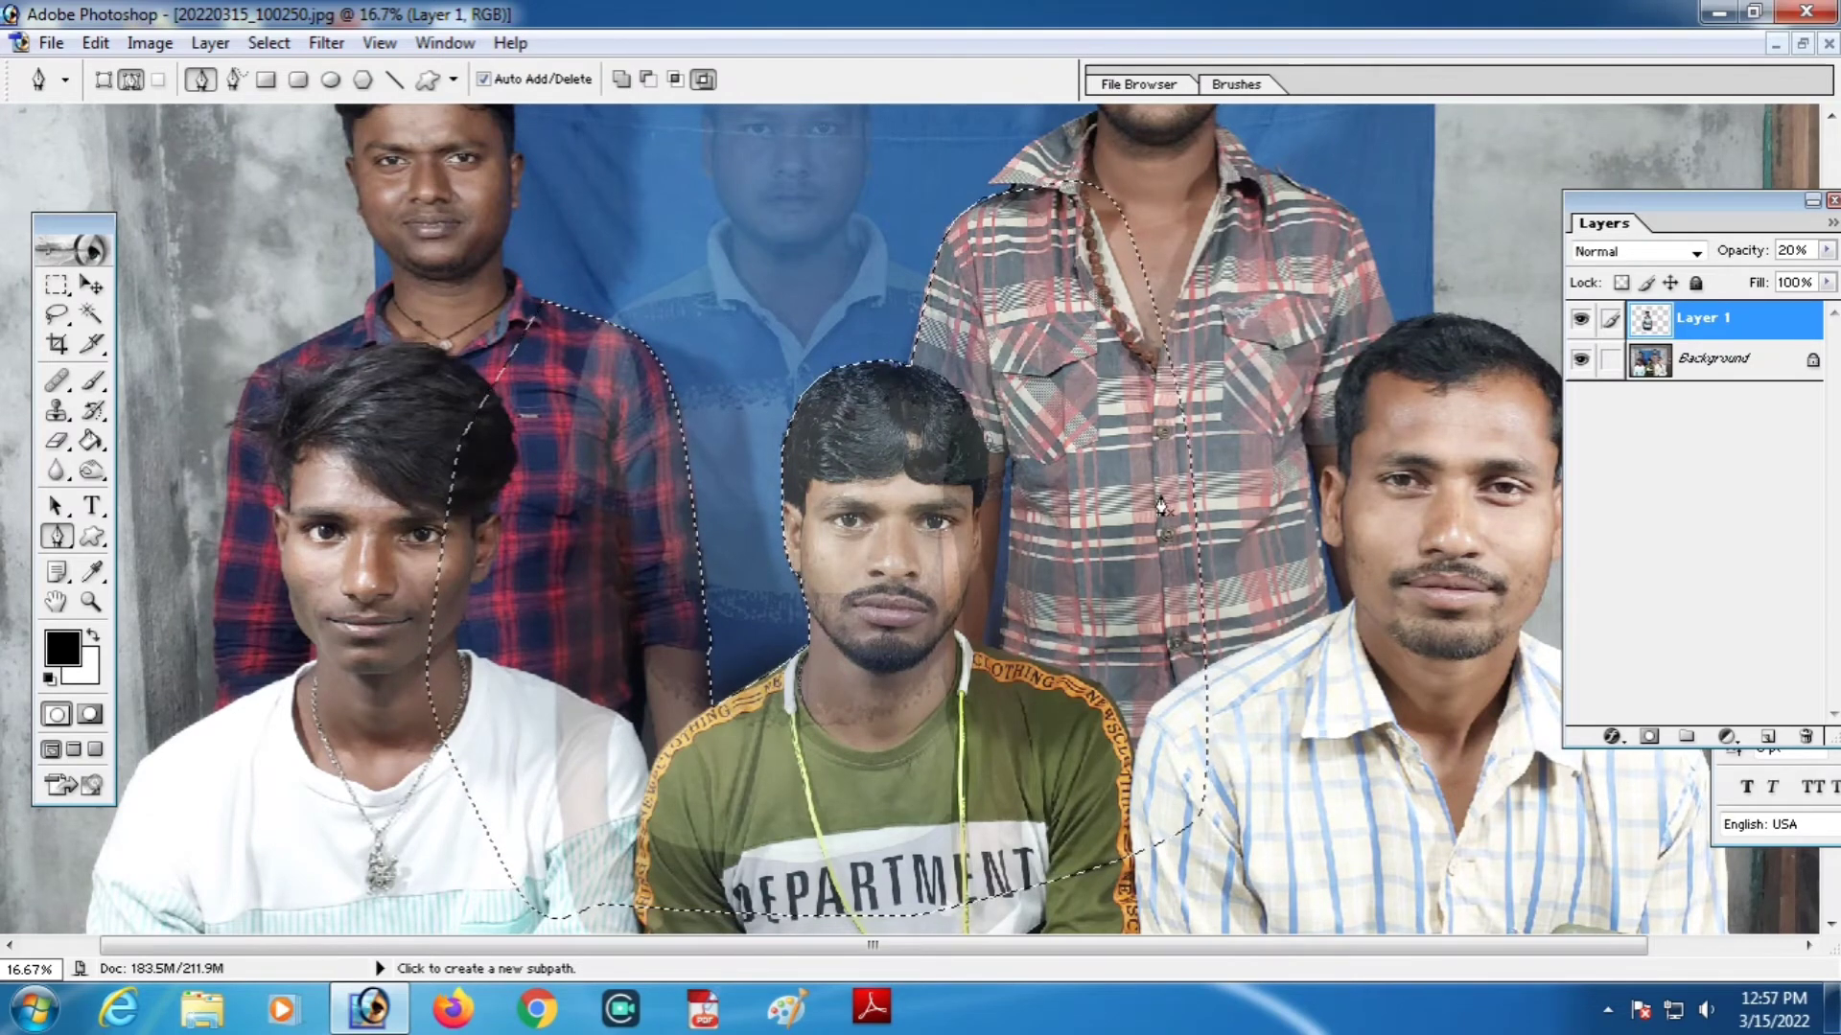
pyautogui.press('Delete')
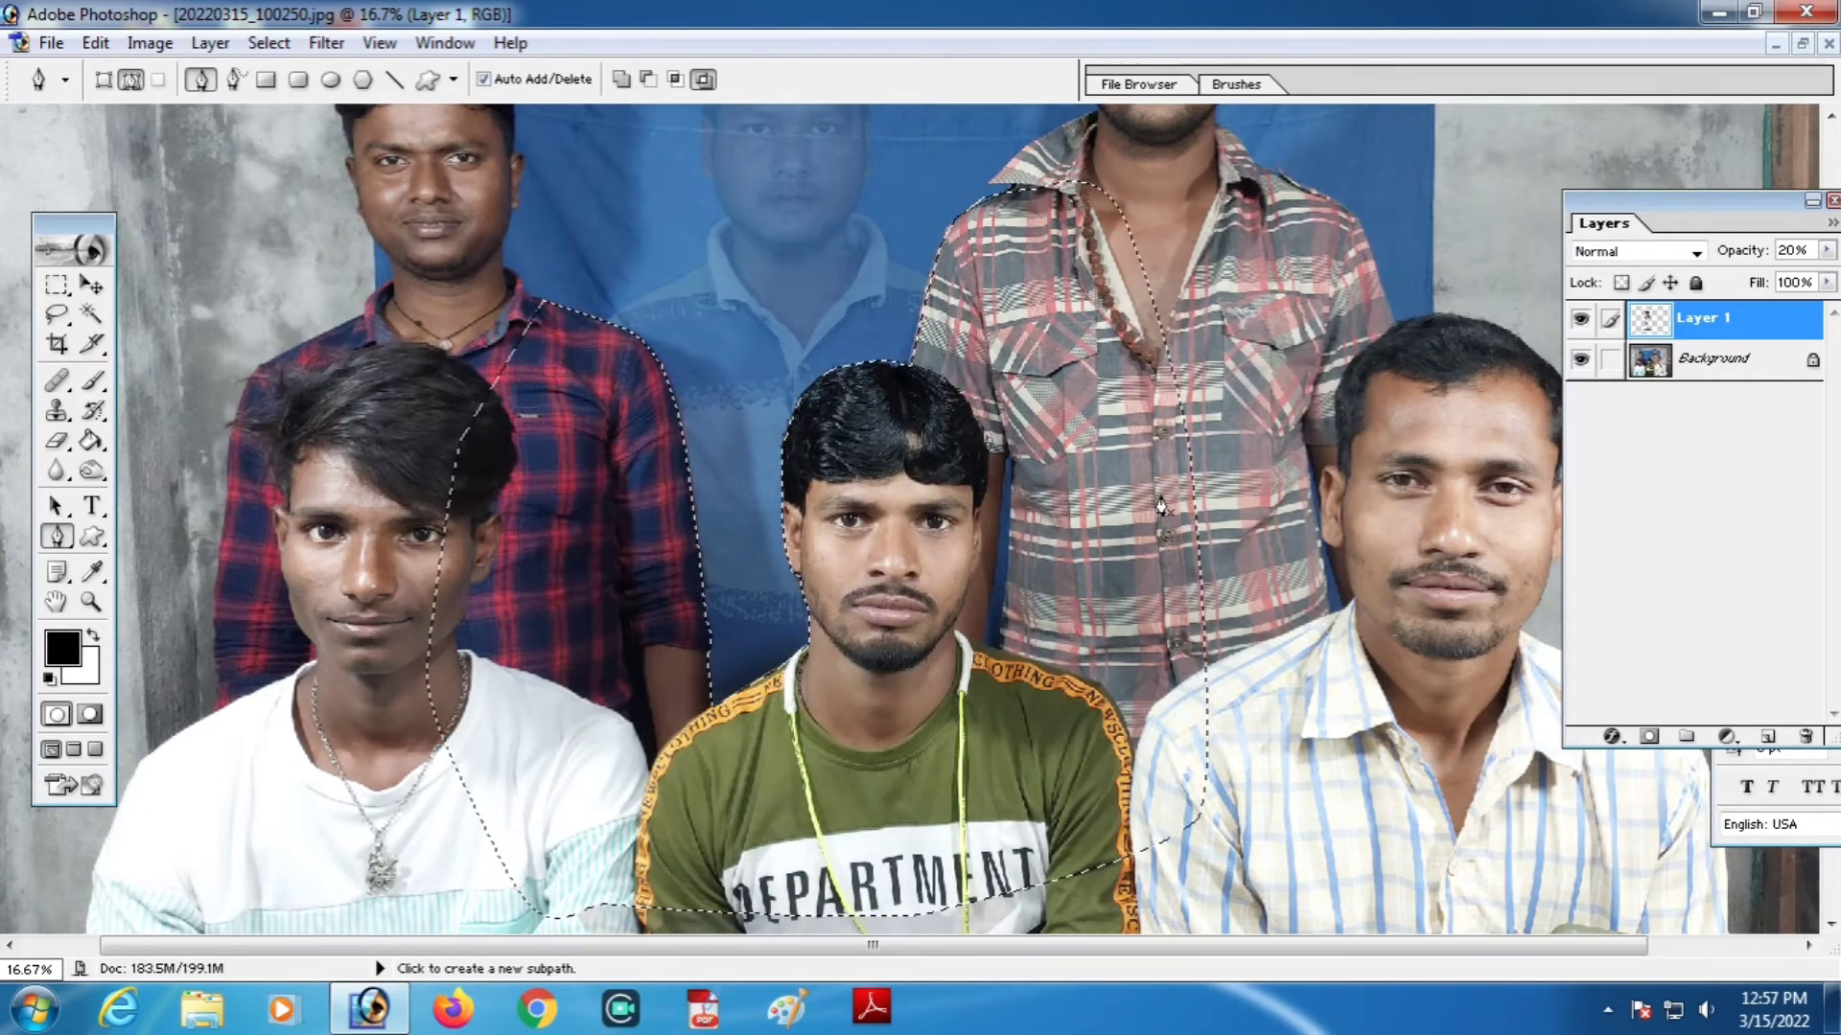
pyautogui.hotkey('ctrl', 'd')
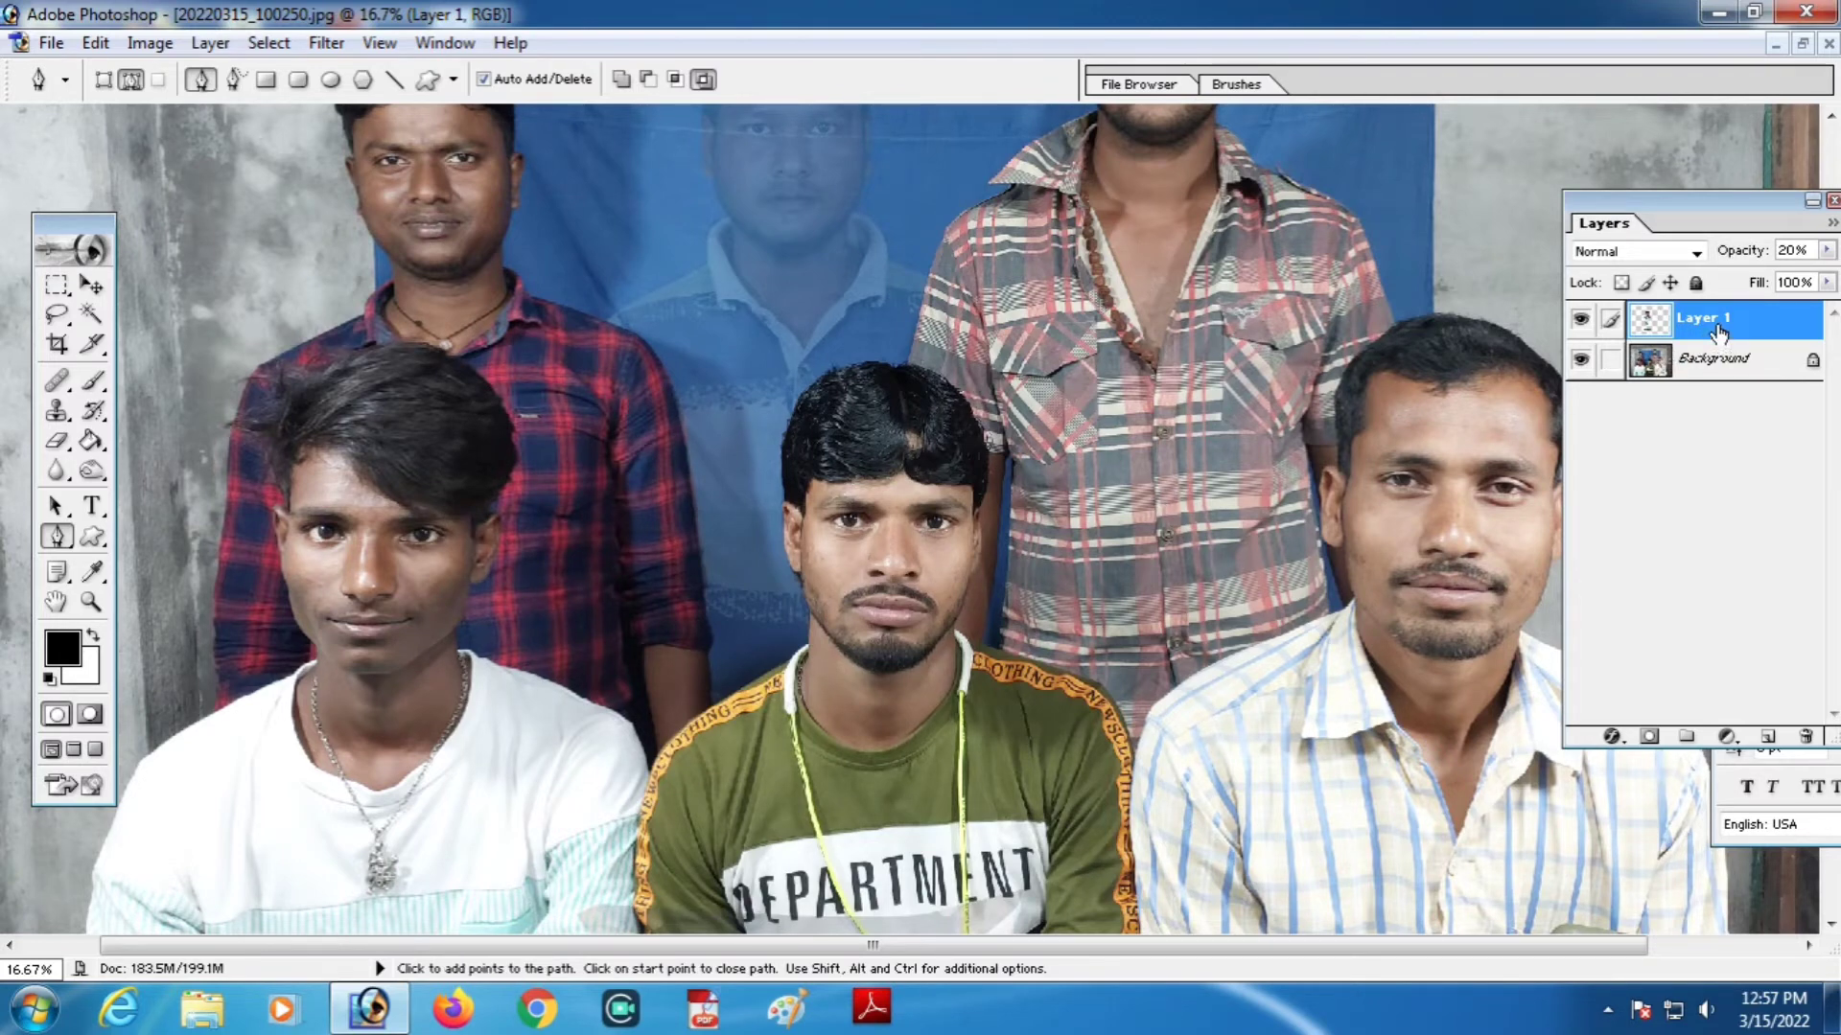
# Set the pasted man's layer opacity back to 100%
pyautogui.press('0')
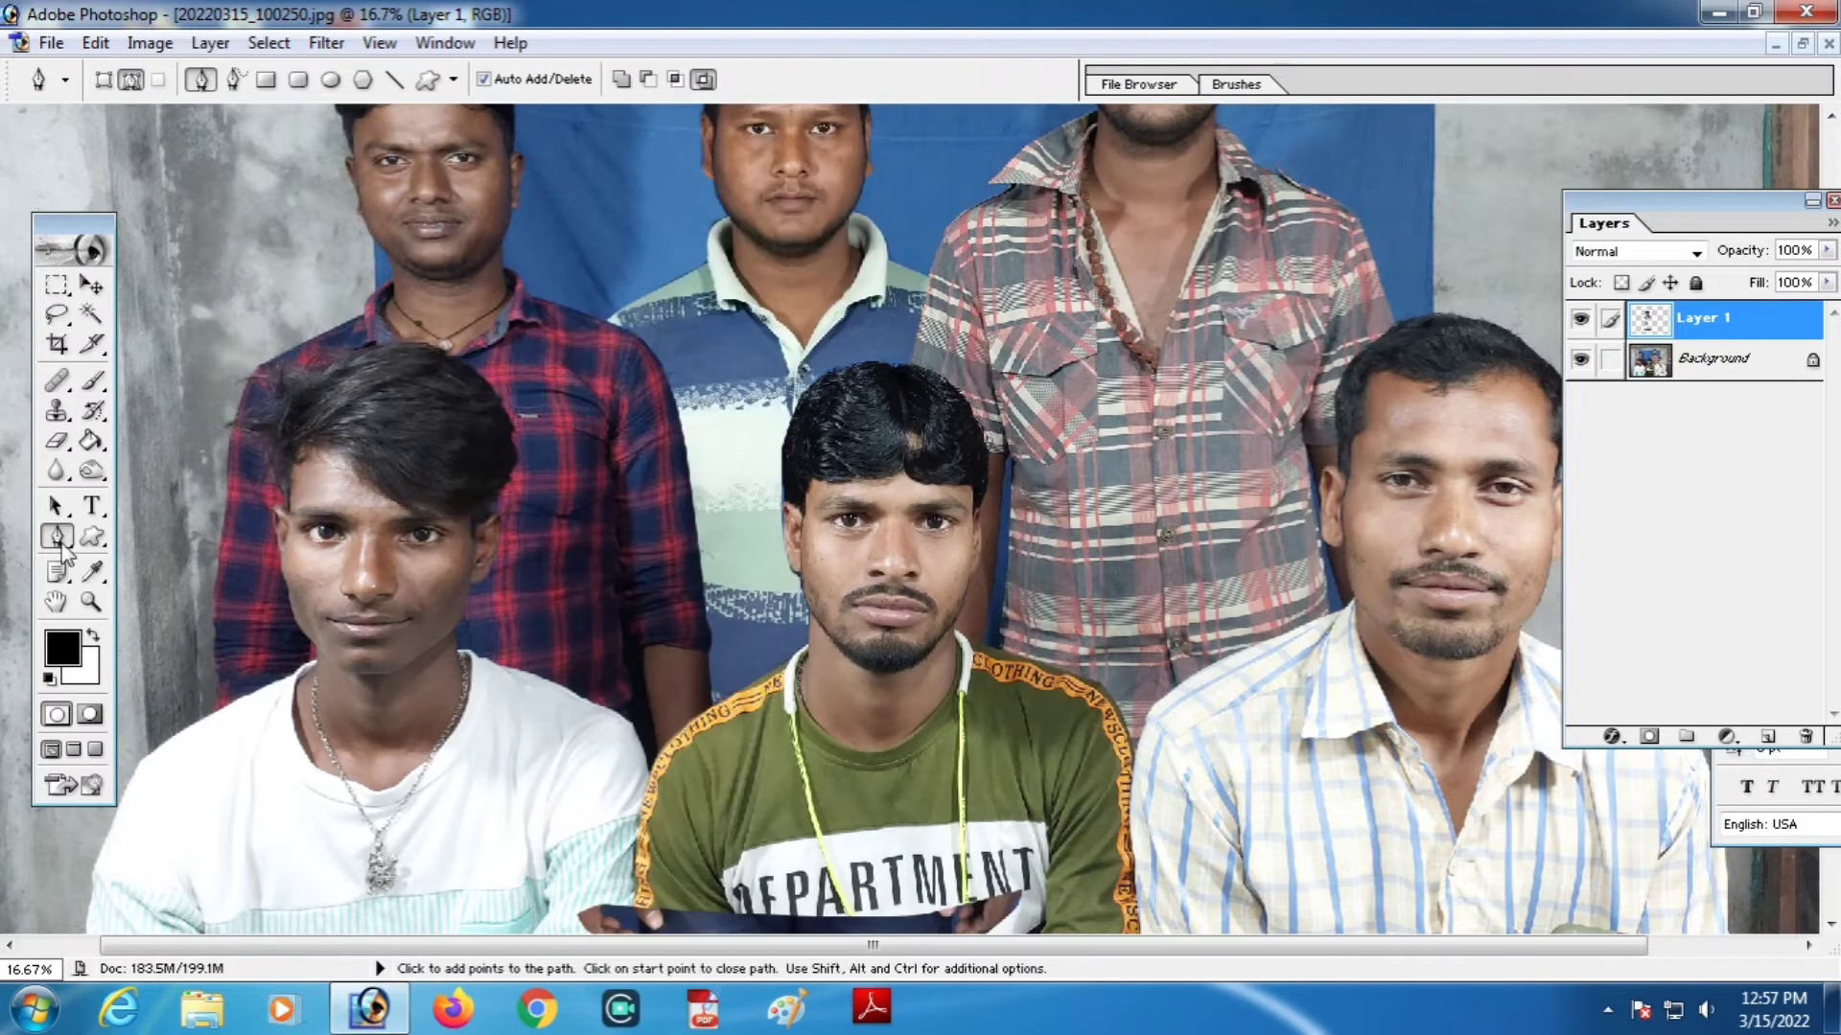
pyautogui.click(91, 602)
pyautogui.keyDown('alt'); pyautogui.click(911, 596); pyautogui.keyUp('alt')
pyautogui.keyDown('alt'); pyautogui.click(910, 597); pyautogui.keyUp('alt')
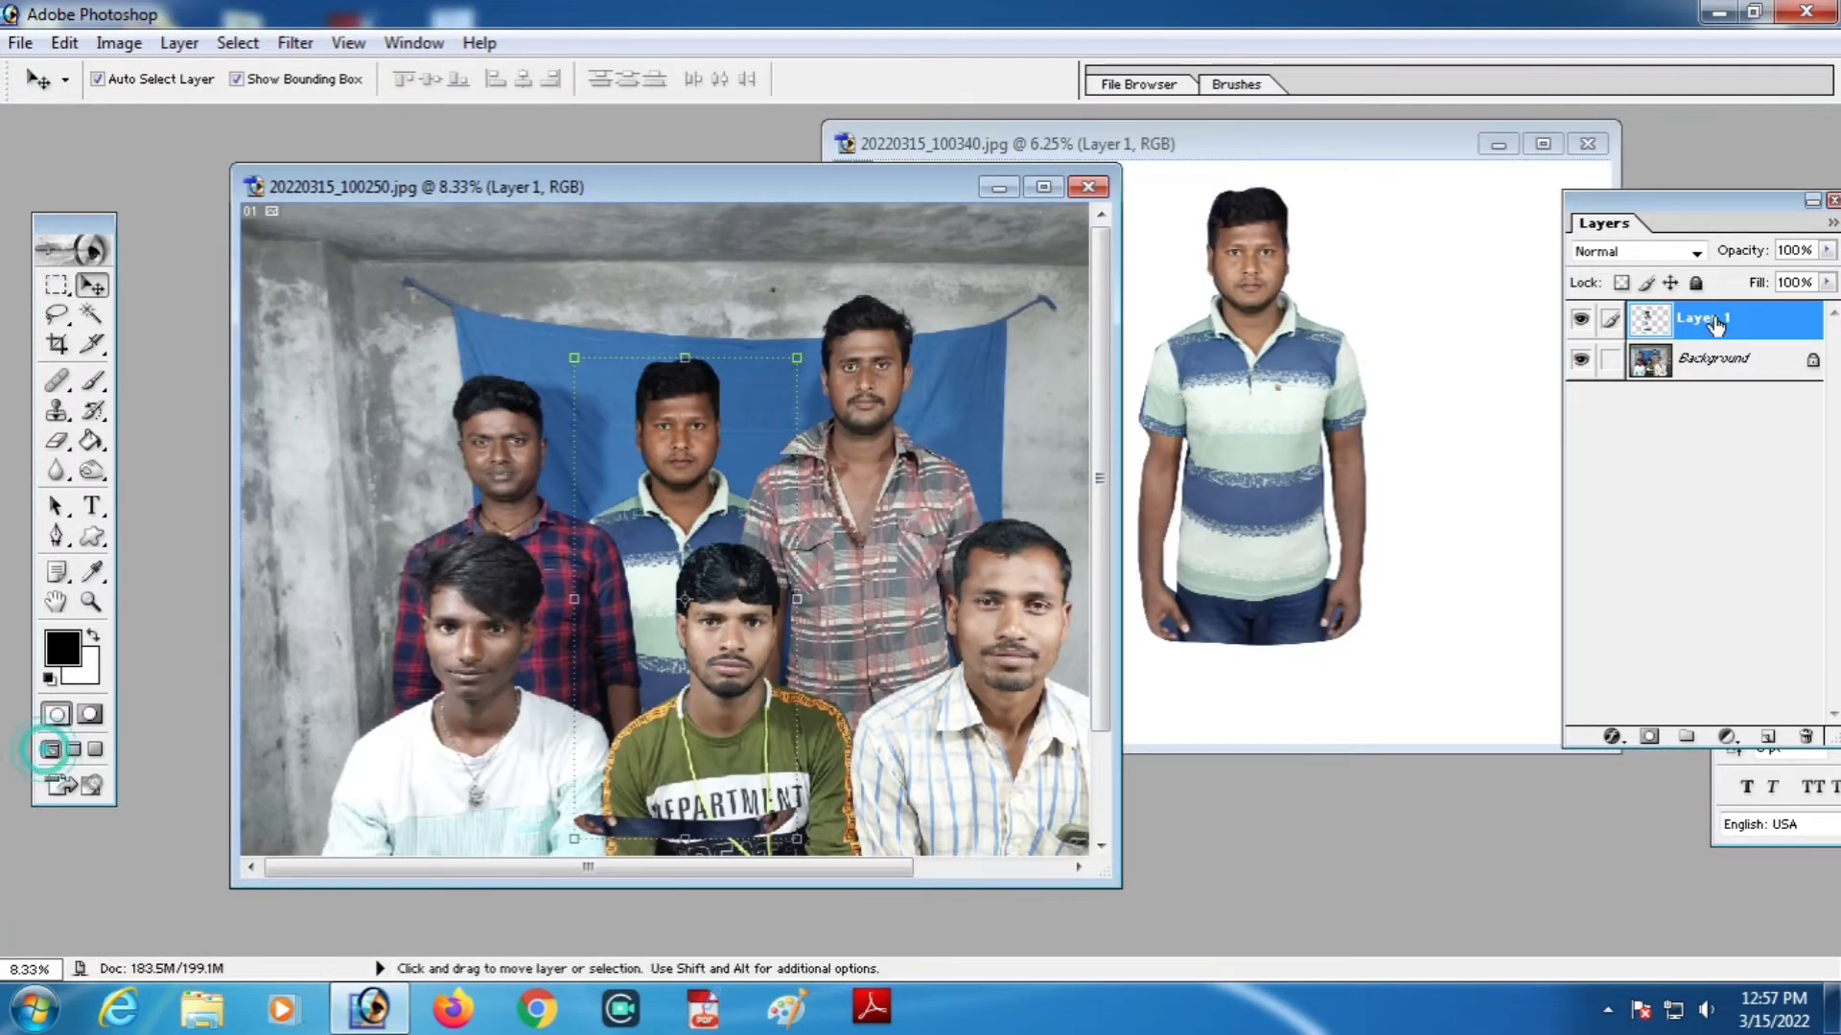
# Delete the pasted man's layer, Layer 1, from the group photo and maximize the photo's window
pyautogui.rightClick(1714, 324)
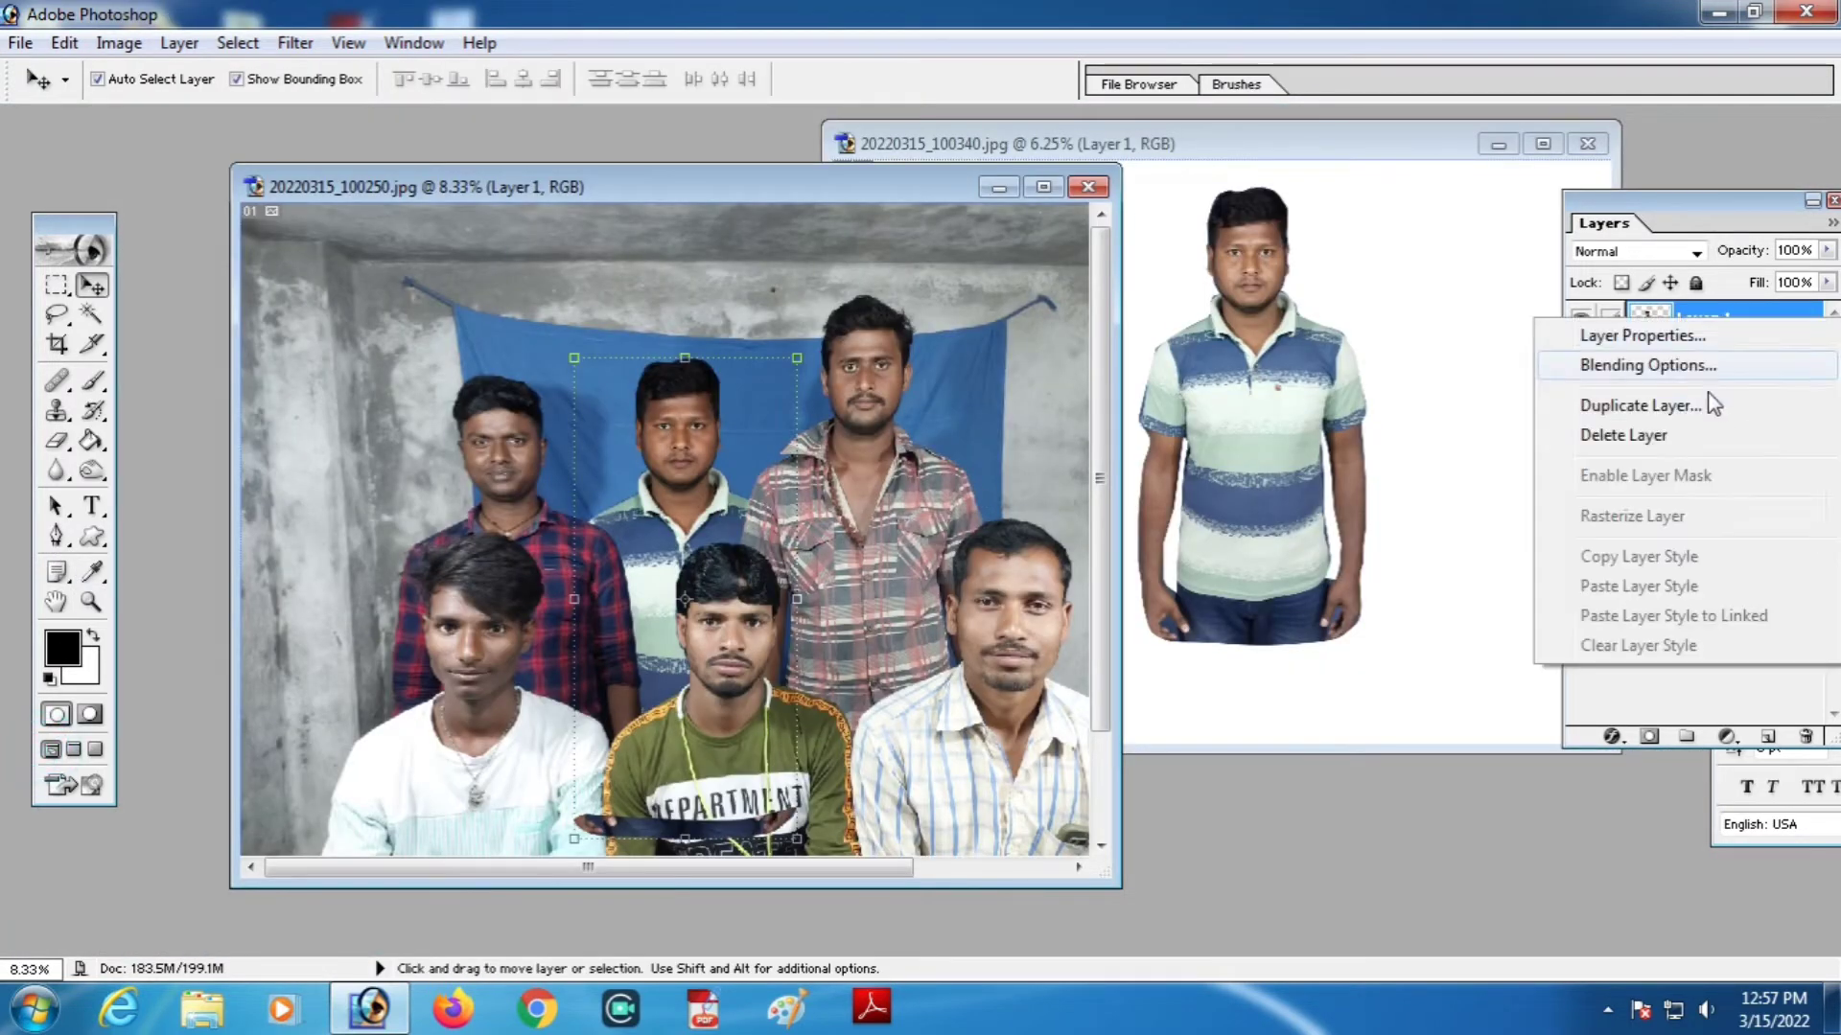
pyautogui.click(1660, 443)
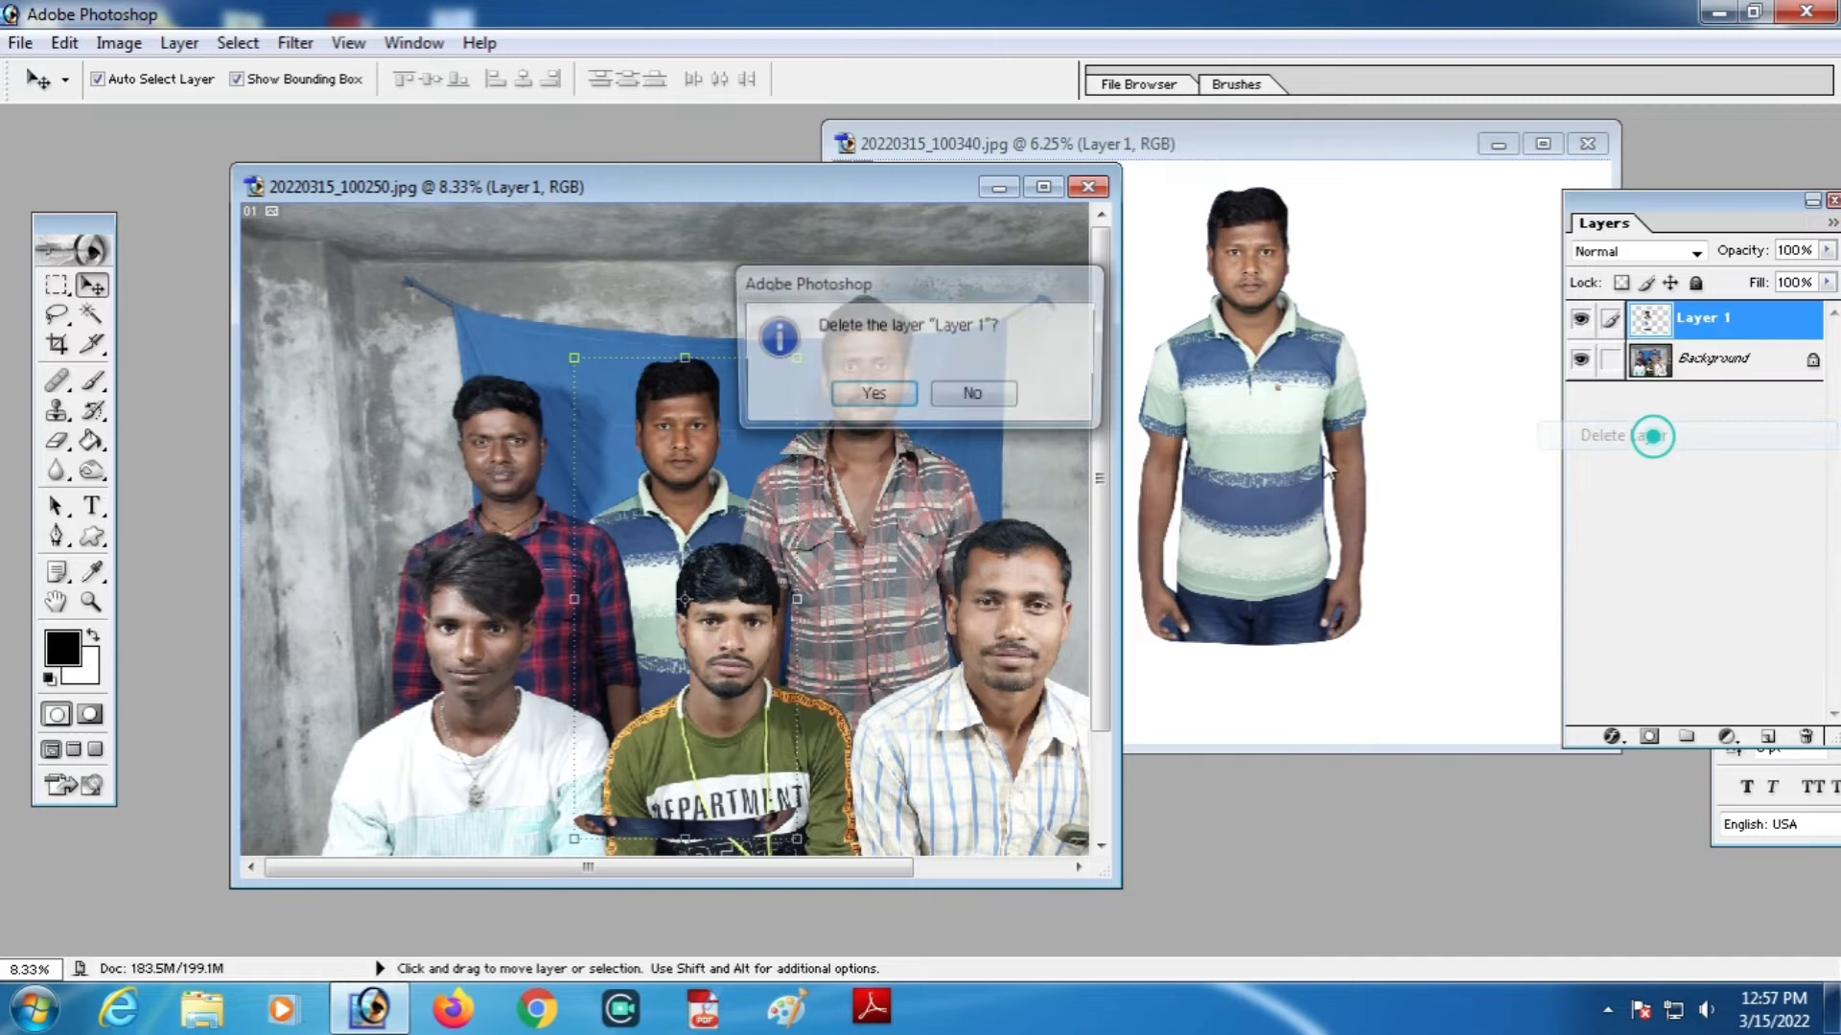
pyautogui.click(872, 391)
pyautogui.moveTo(725, 186); pyautogui.dragTo(711, 104)
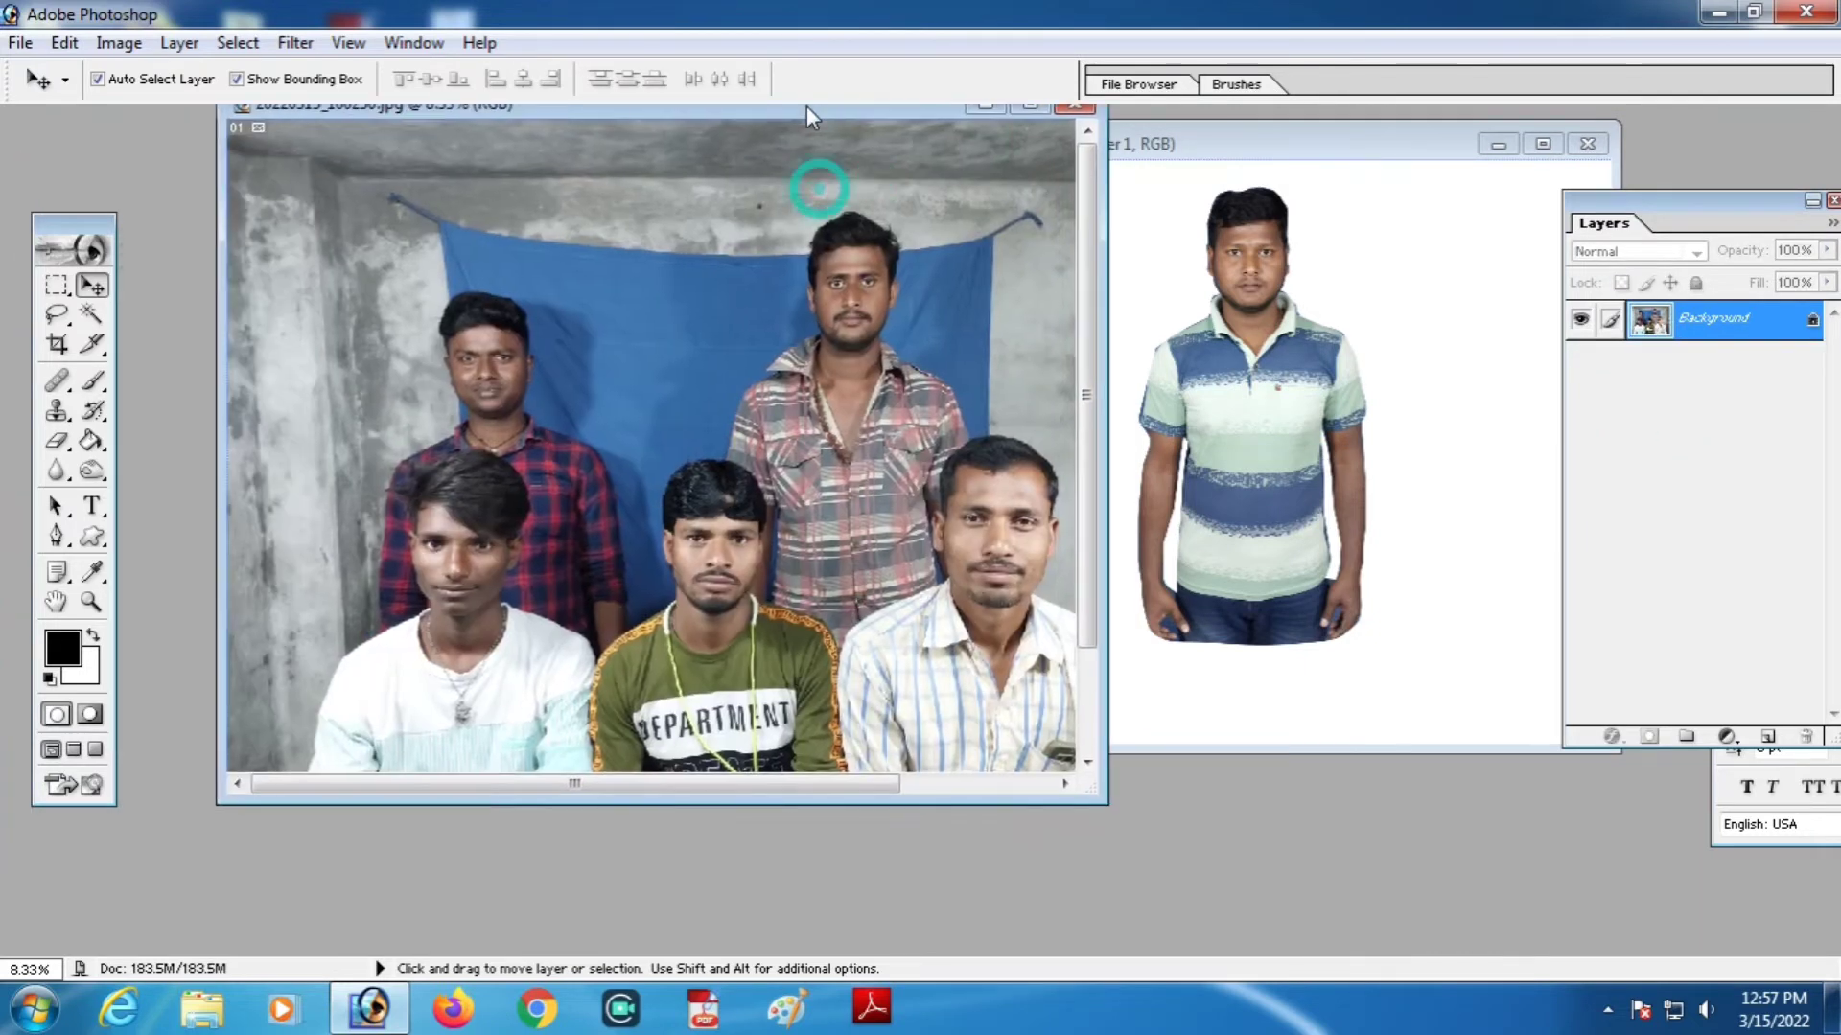
pyautogui.click(1027, 111)
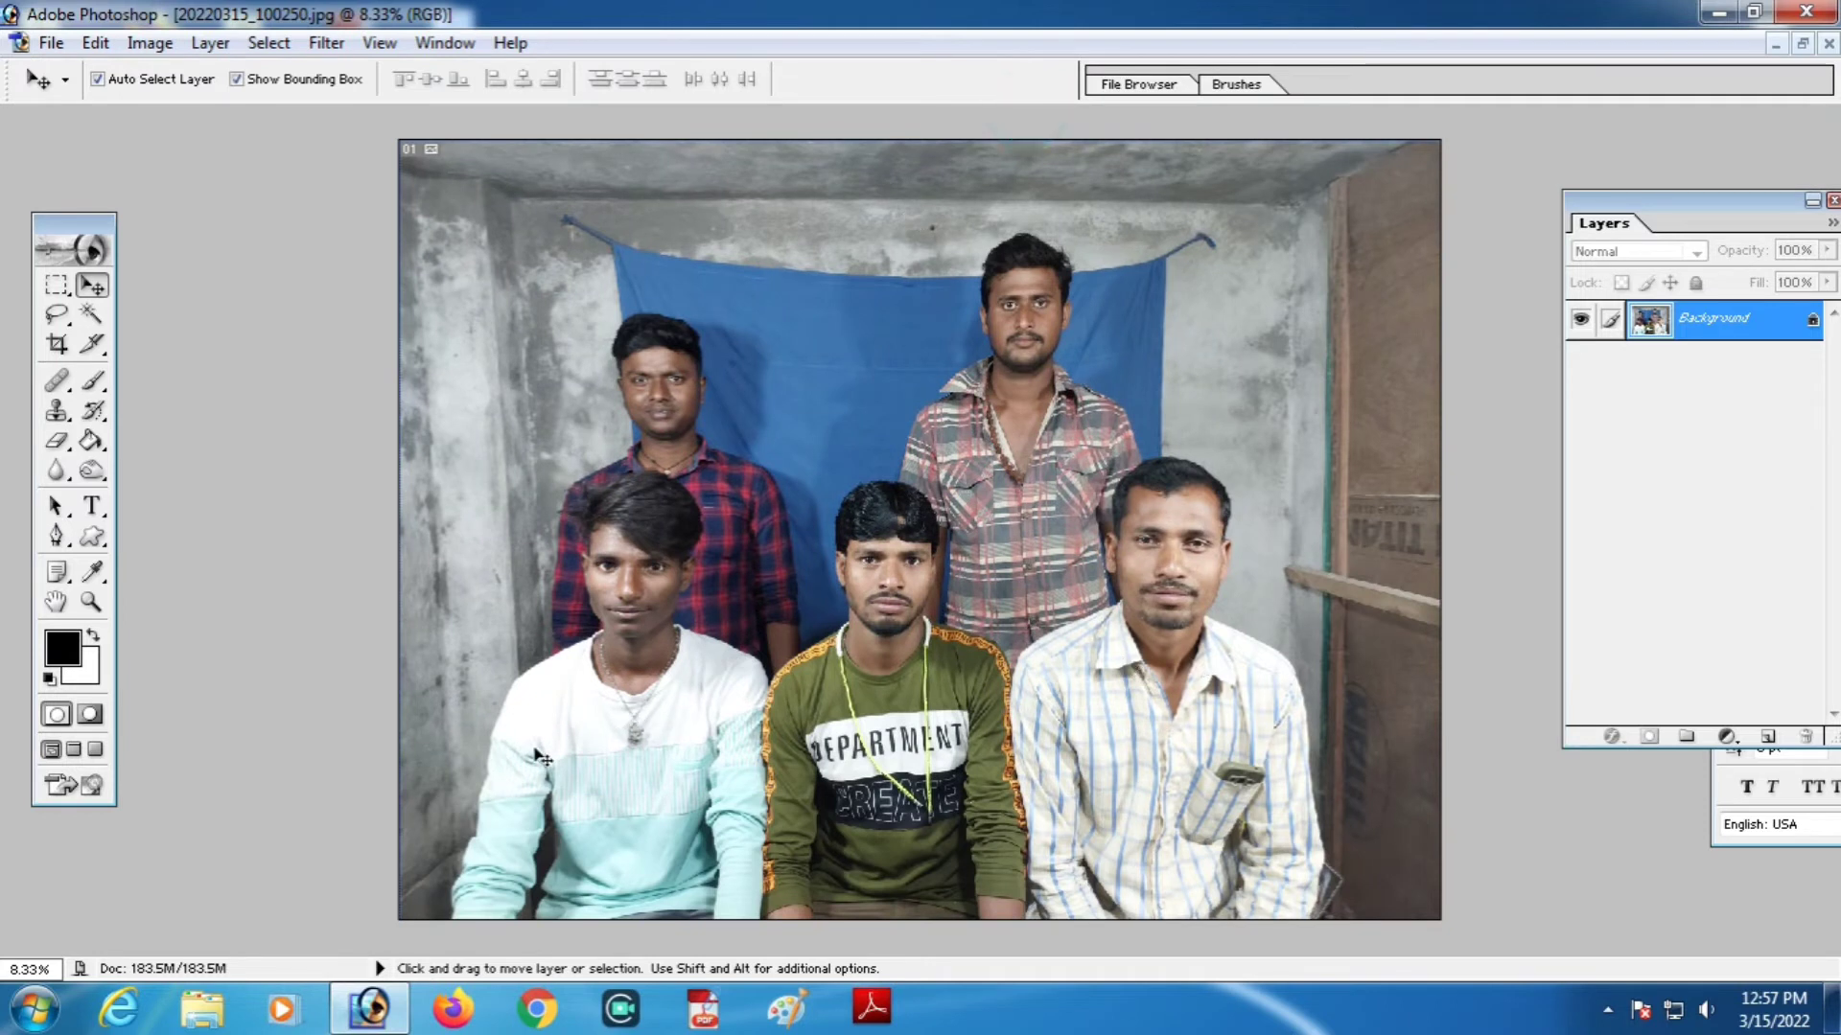
# Trace a Pen path up the outer side of the white-sweater man and the red-checked-shirt man behind him, to his neck
pyautogui.click(56, 536)
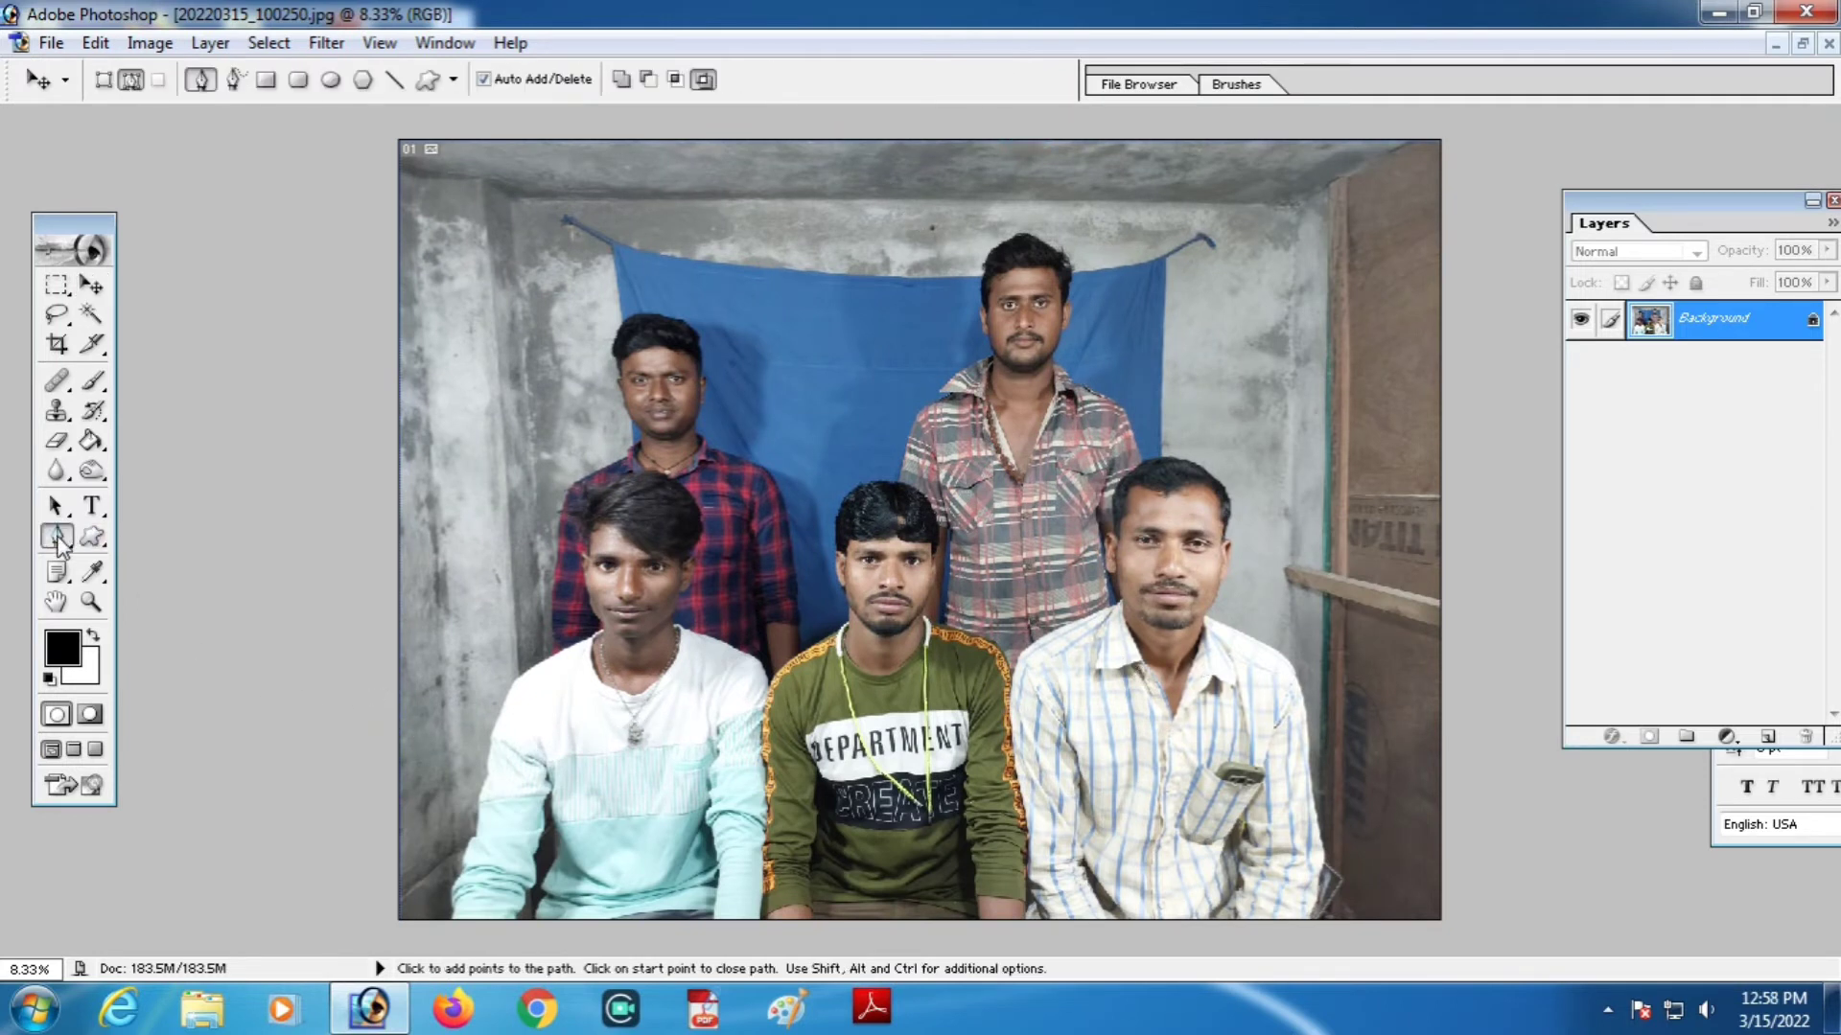
pyautogui.click(471, 833)
pyautogui.click(483, 785)
pyautogui.click(493, 722)
pyautogui.click(556, 653)
pyautogui.click(558, 542)
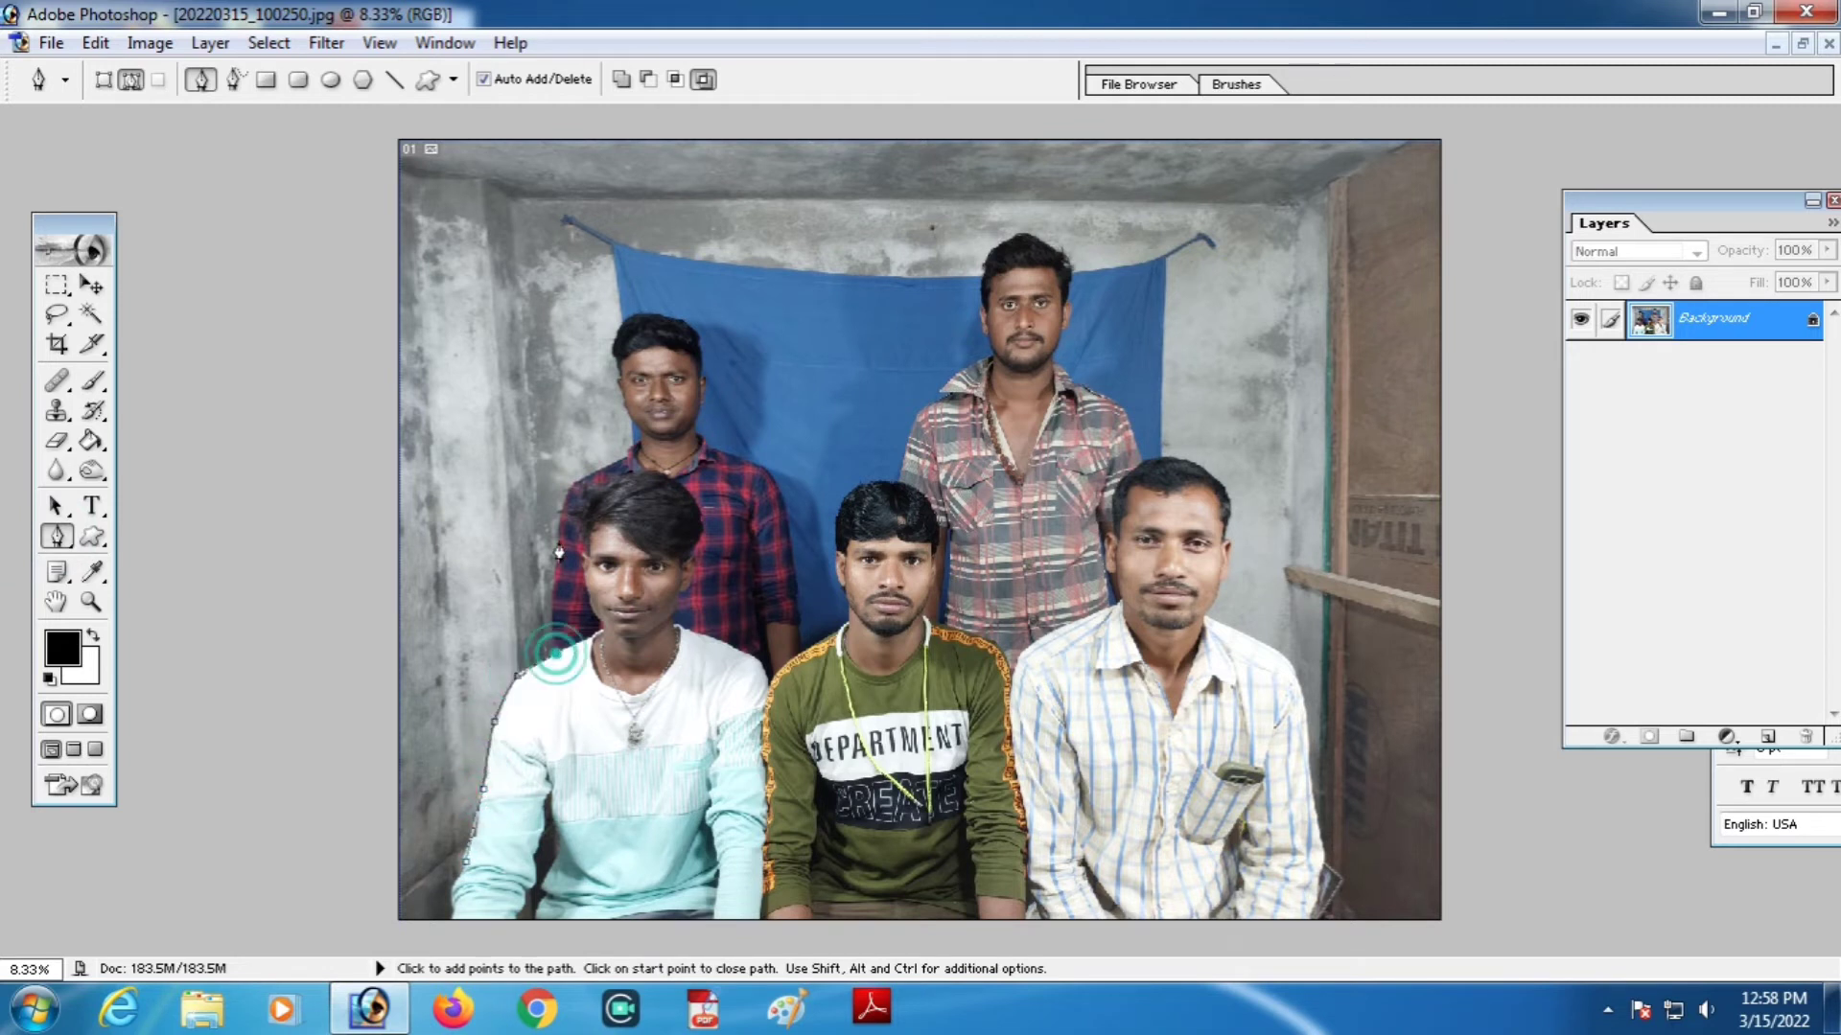
pyautogui.click(568, 490)
pyautogui.click(628, 454)
pyautogui.click(639, 441)
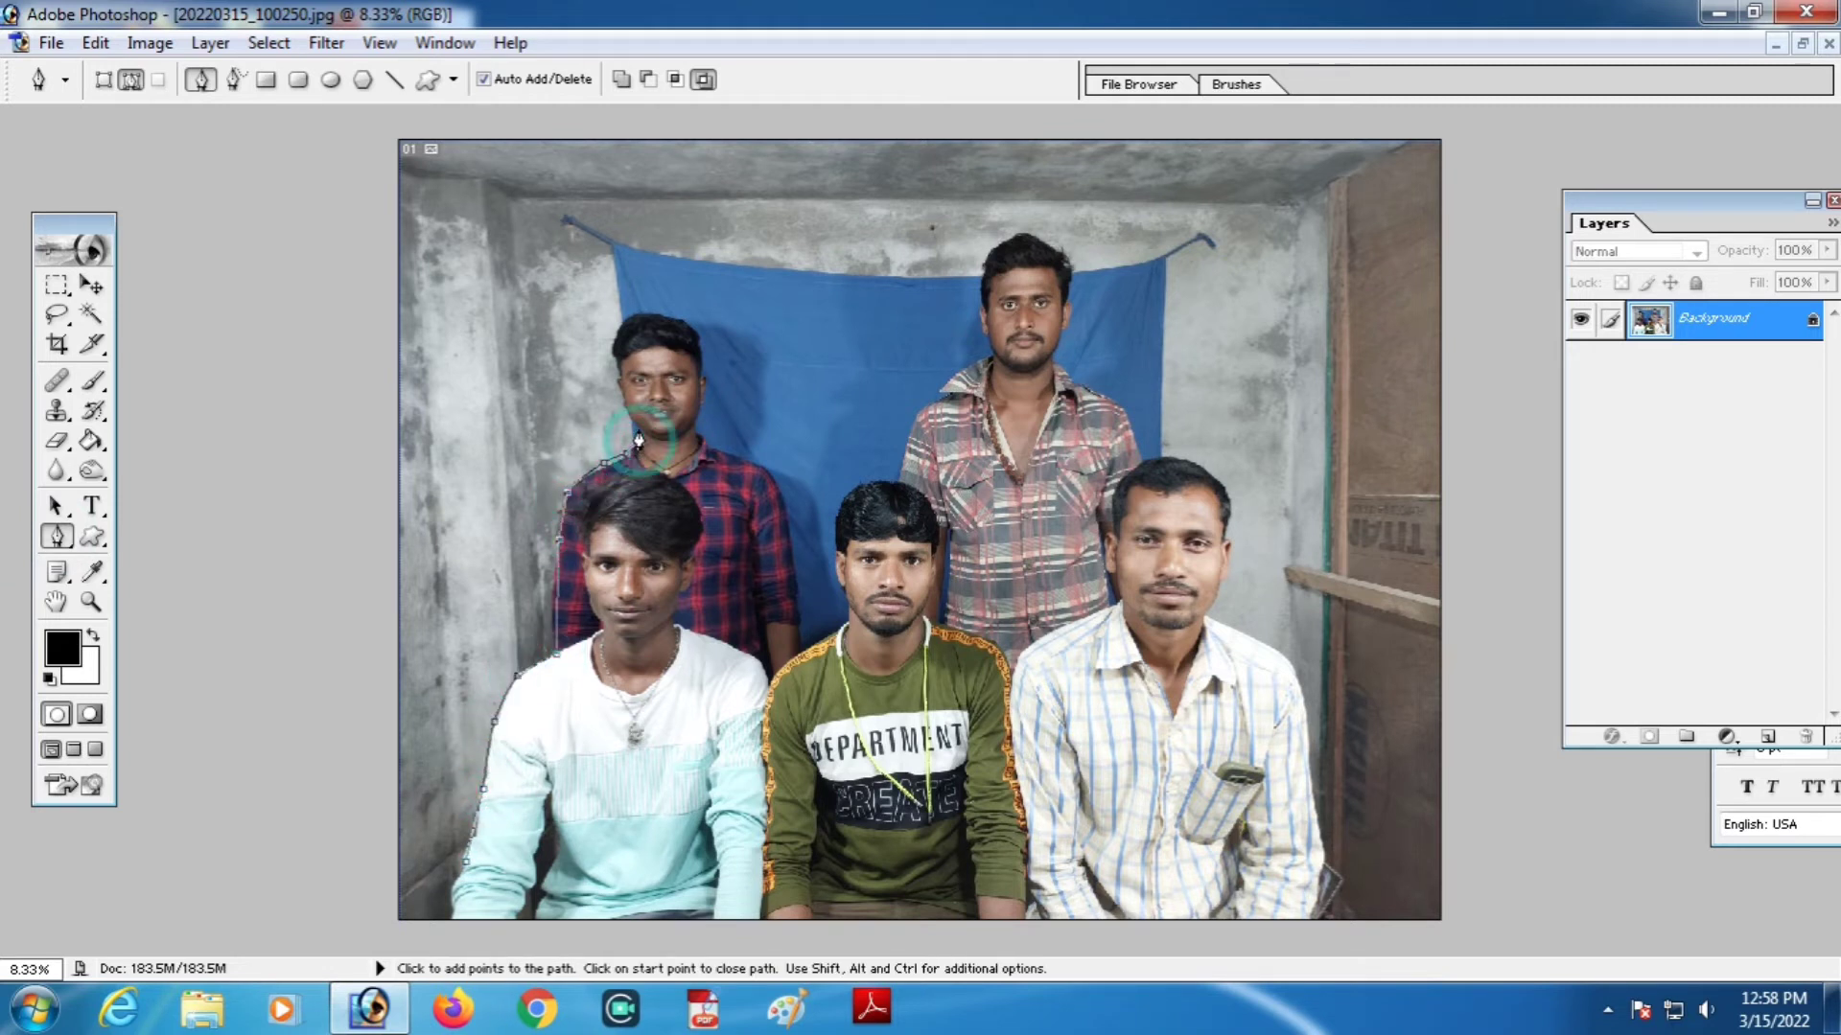
# Continue the path around the red-checked-shirt man's head, from one side of his neck over the hair to the other
pyautogui.click(639, 430)
pyautogui.click(627, 412)
pyautogui.click(616, 378)
pyautogui.click(617, 338)
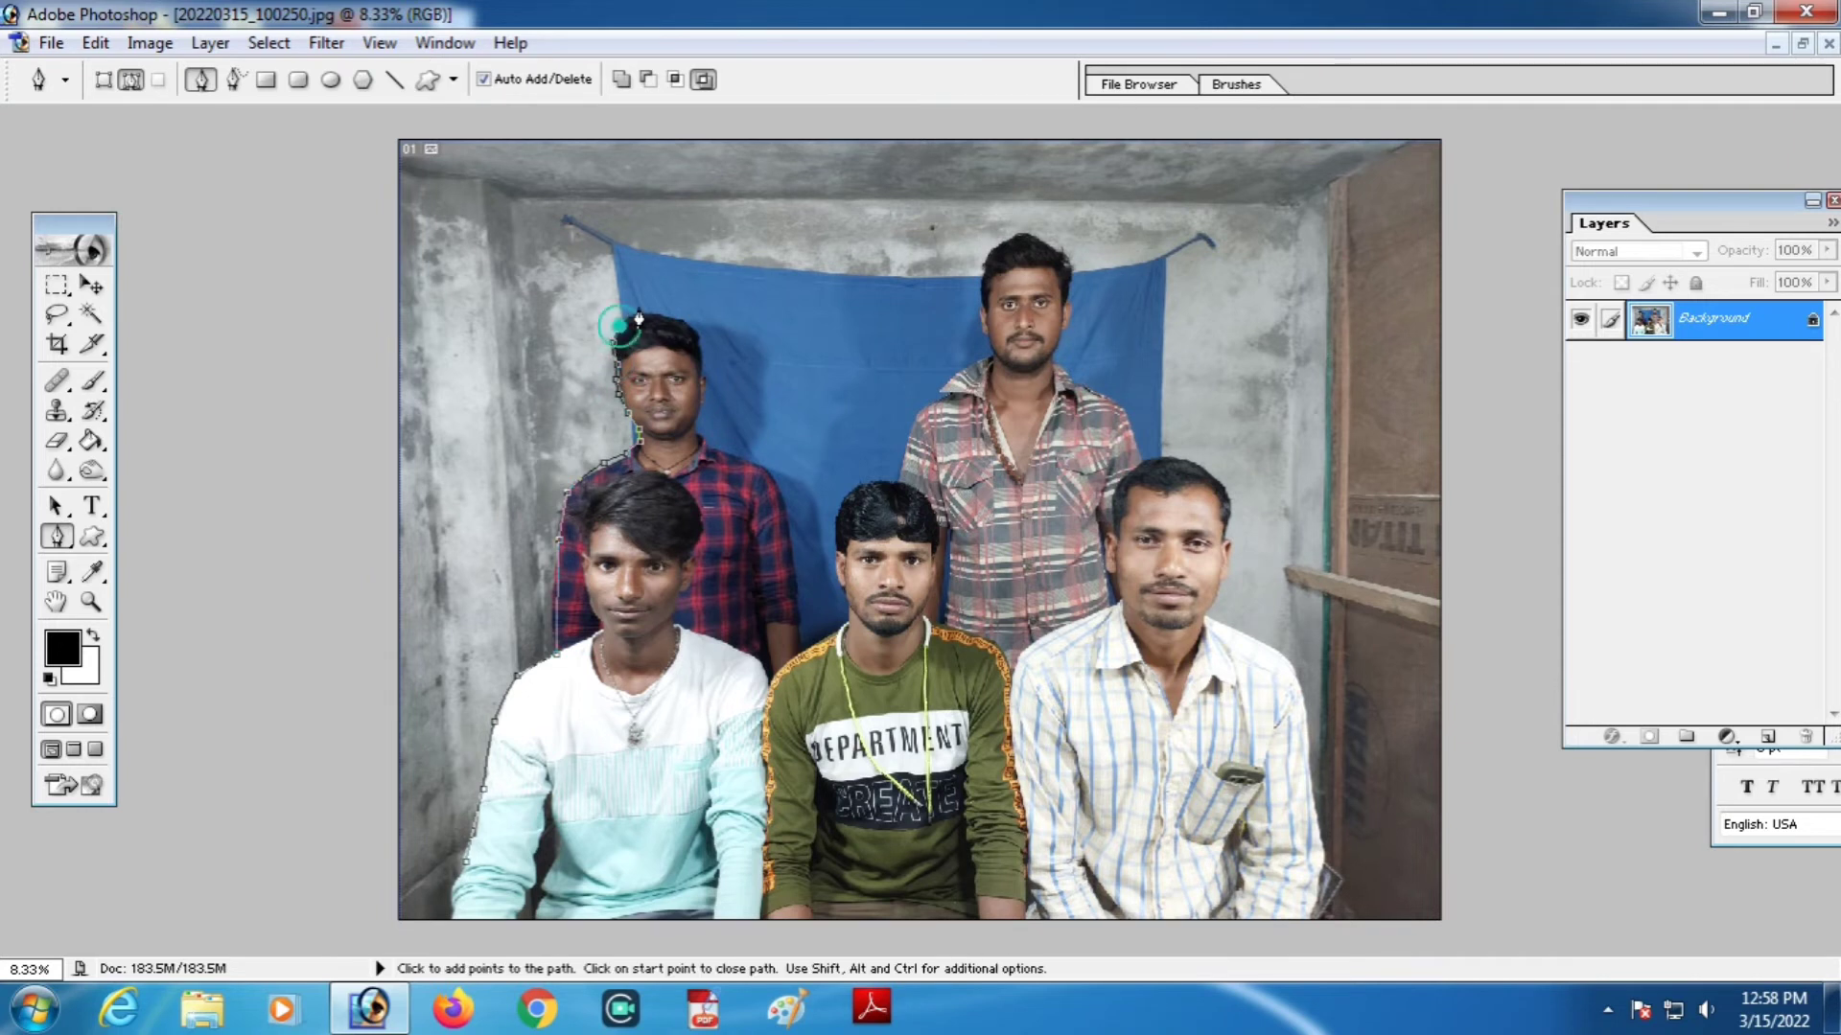
pyautogui.click(652, 313)
pyautogui.click(696, 344)
pyautogui.click(707, 386)
pyautogui.click(703, 404)
pyautogui.click(698, 428)
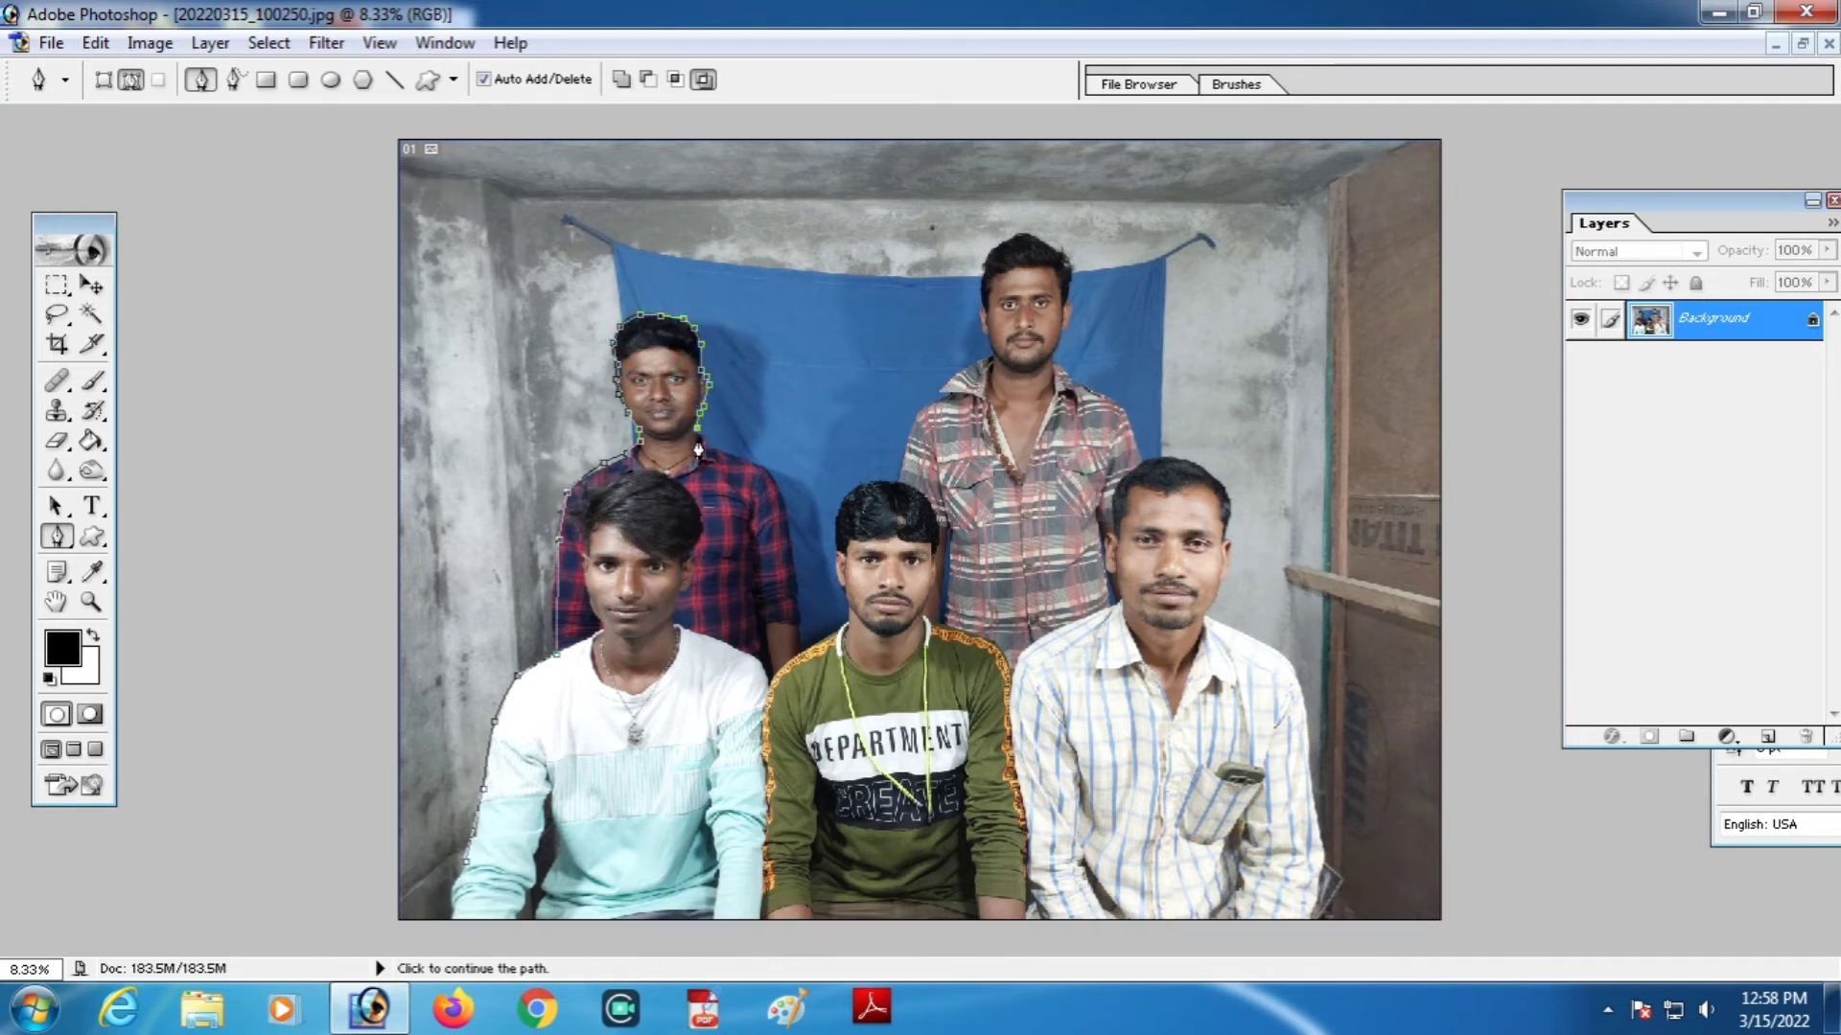
# Continue the Pen path from the red-checked-shirt man's neck along his shoulder and arm to the green-shirt man's jaw
pyautogui.click(715, 449)
pyautogui.click(796, 564)
pyautogui.click(798, 608)
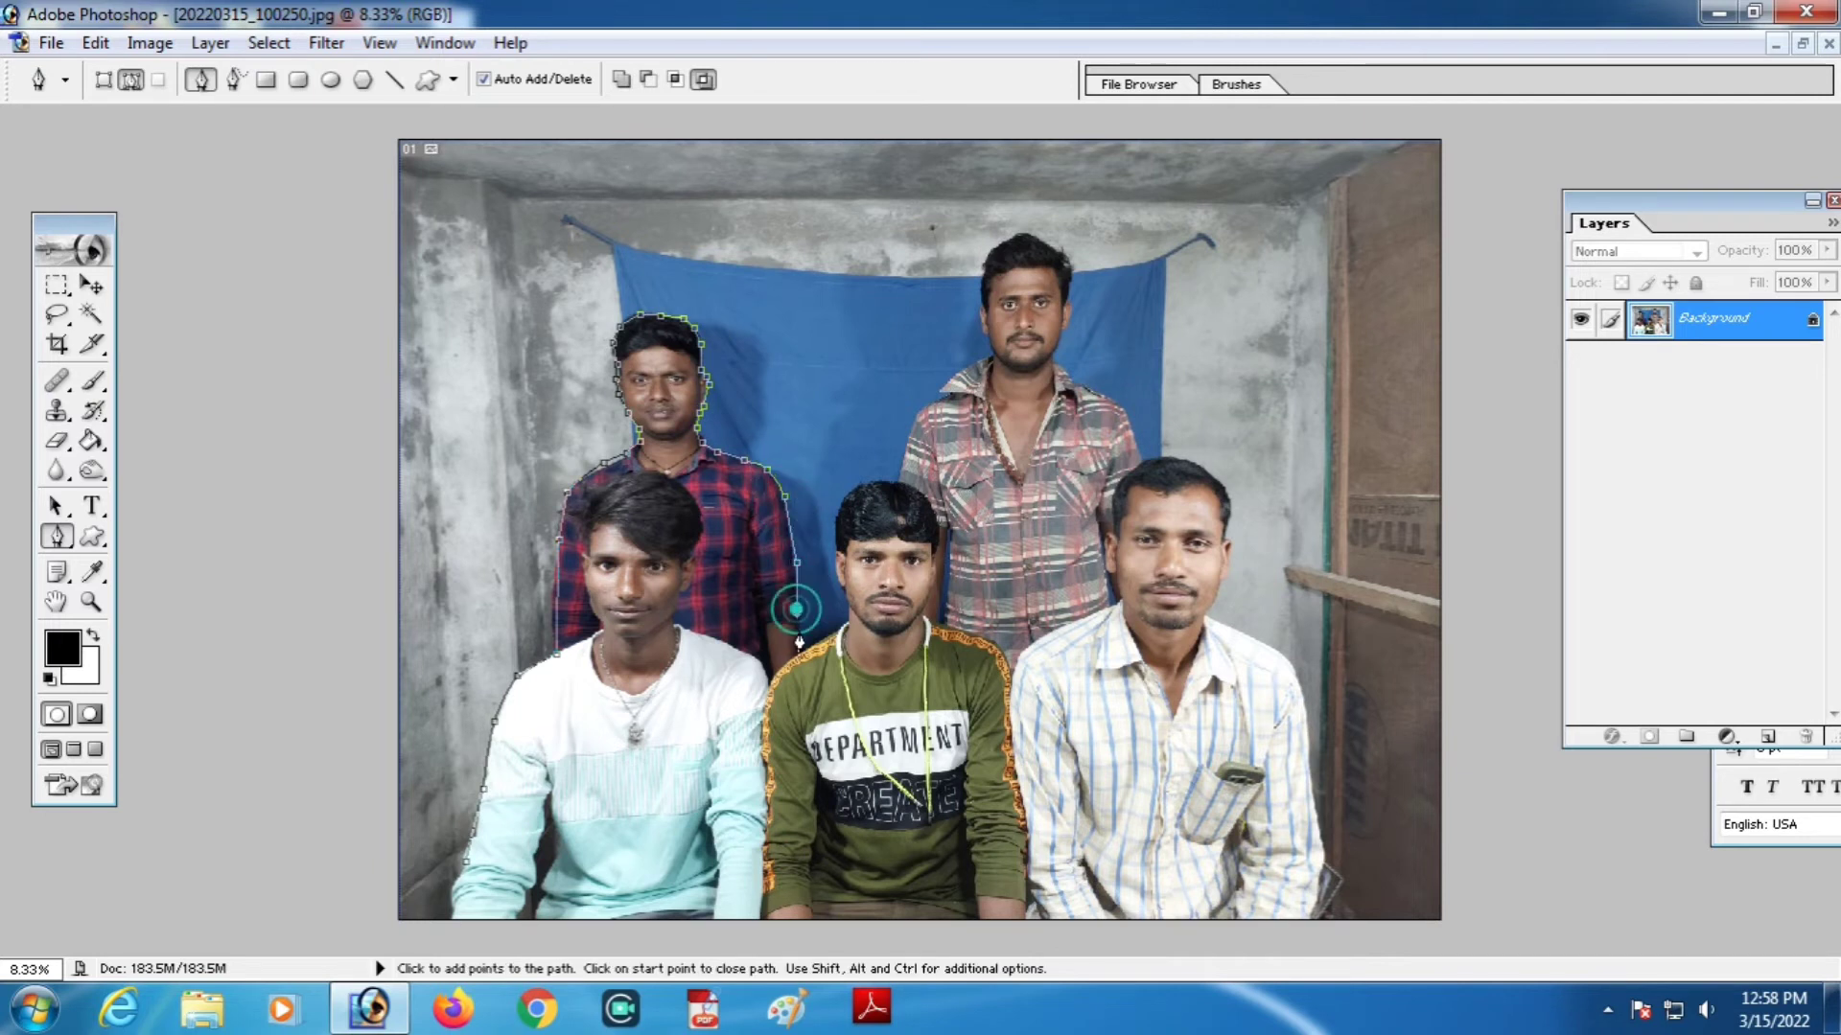
pyautogui.click(802, 641)
pyautogui.click(835, 633)
pyautogui.click(841, 622)
pyautogui.click(847, 611)
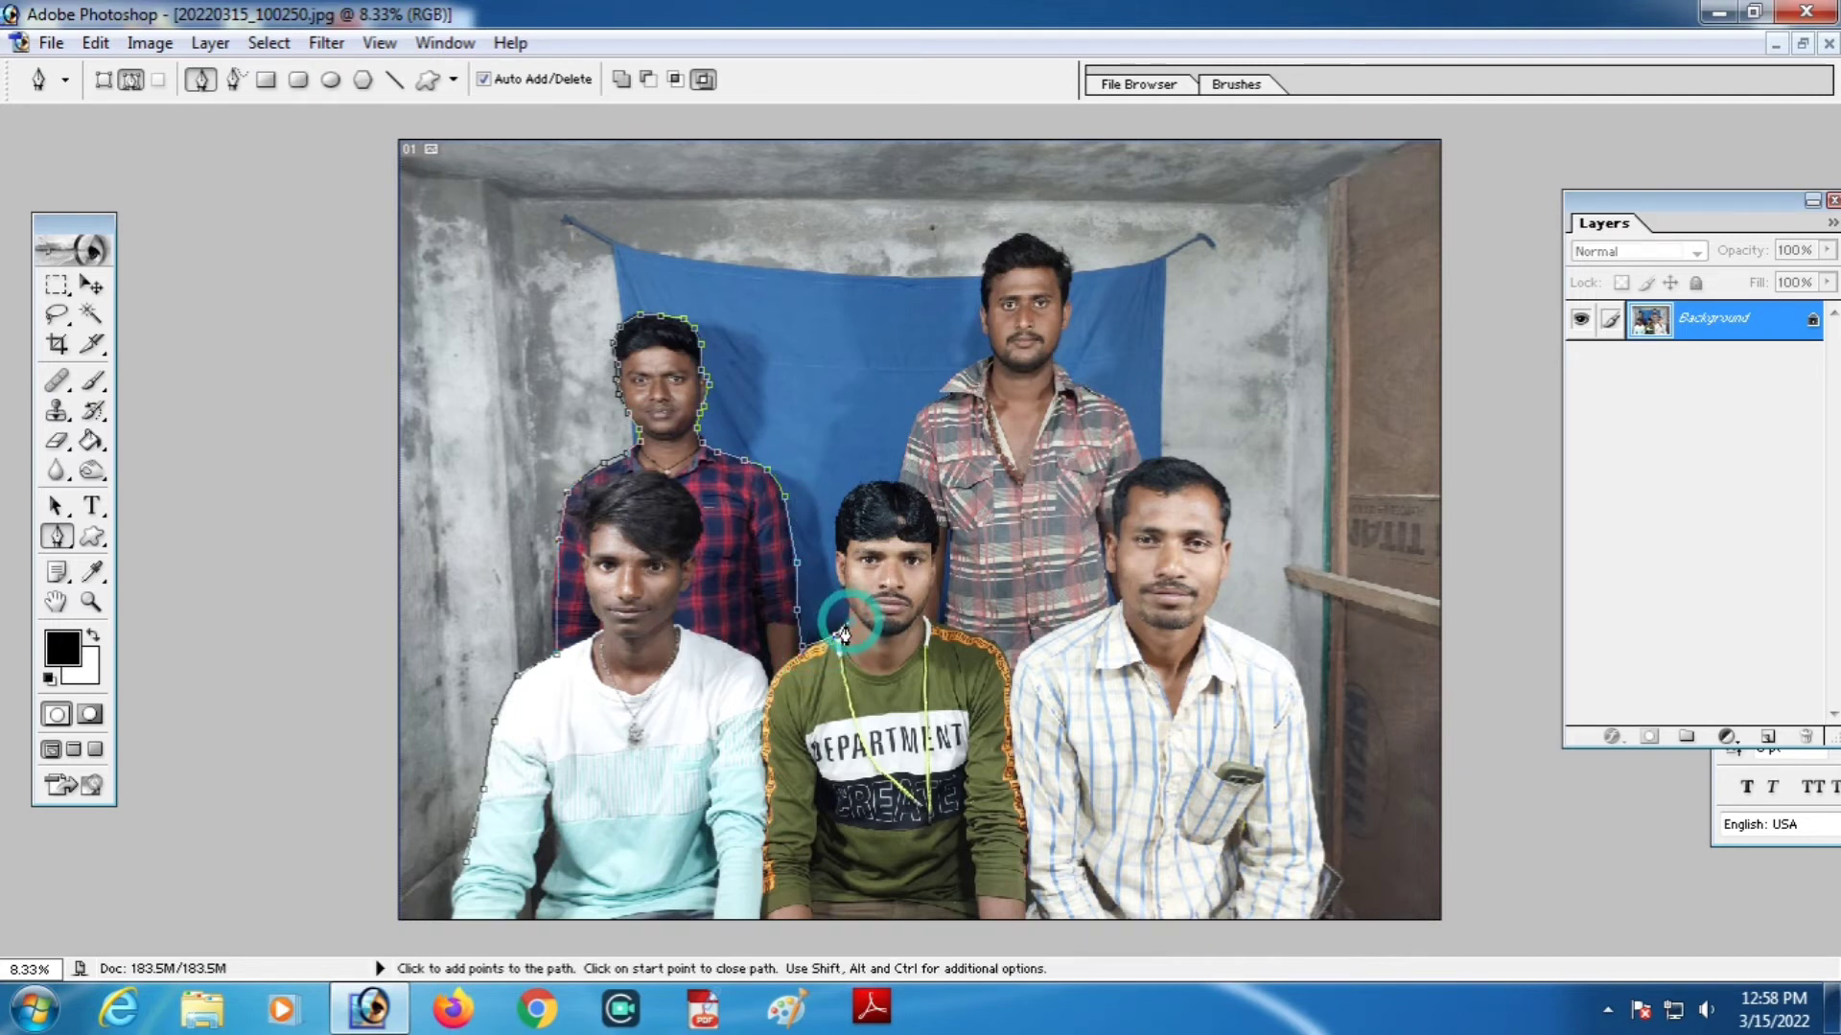
# Continue the path over the green-shirt man's head and up the standing plaid-shirt man's shoulder to his collar
pyautogui.click(841, 577)
pyautogui.click(833, 537)
pyautogui.click(836, 497)
pyautogui.click(868, 480)
pyautogui.click(899, 474)
pyautogui.click(906, 443)
pyautogui.click(947, 395)
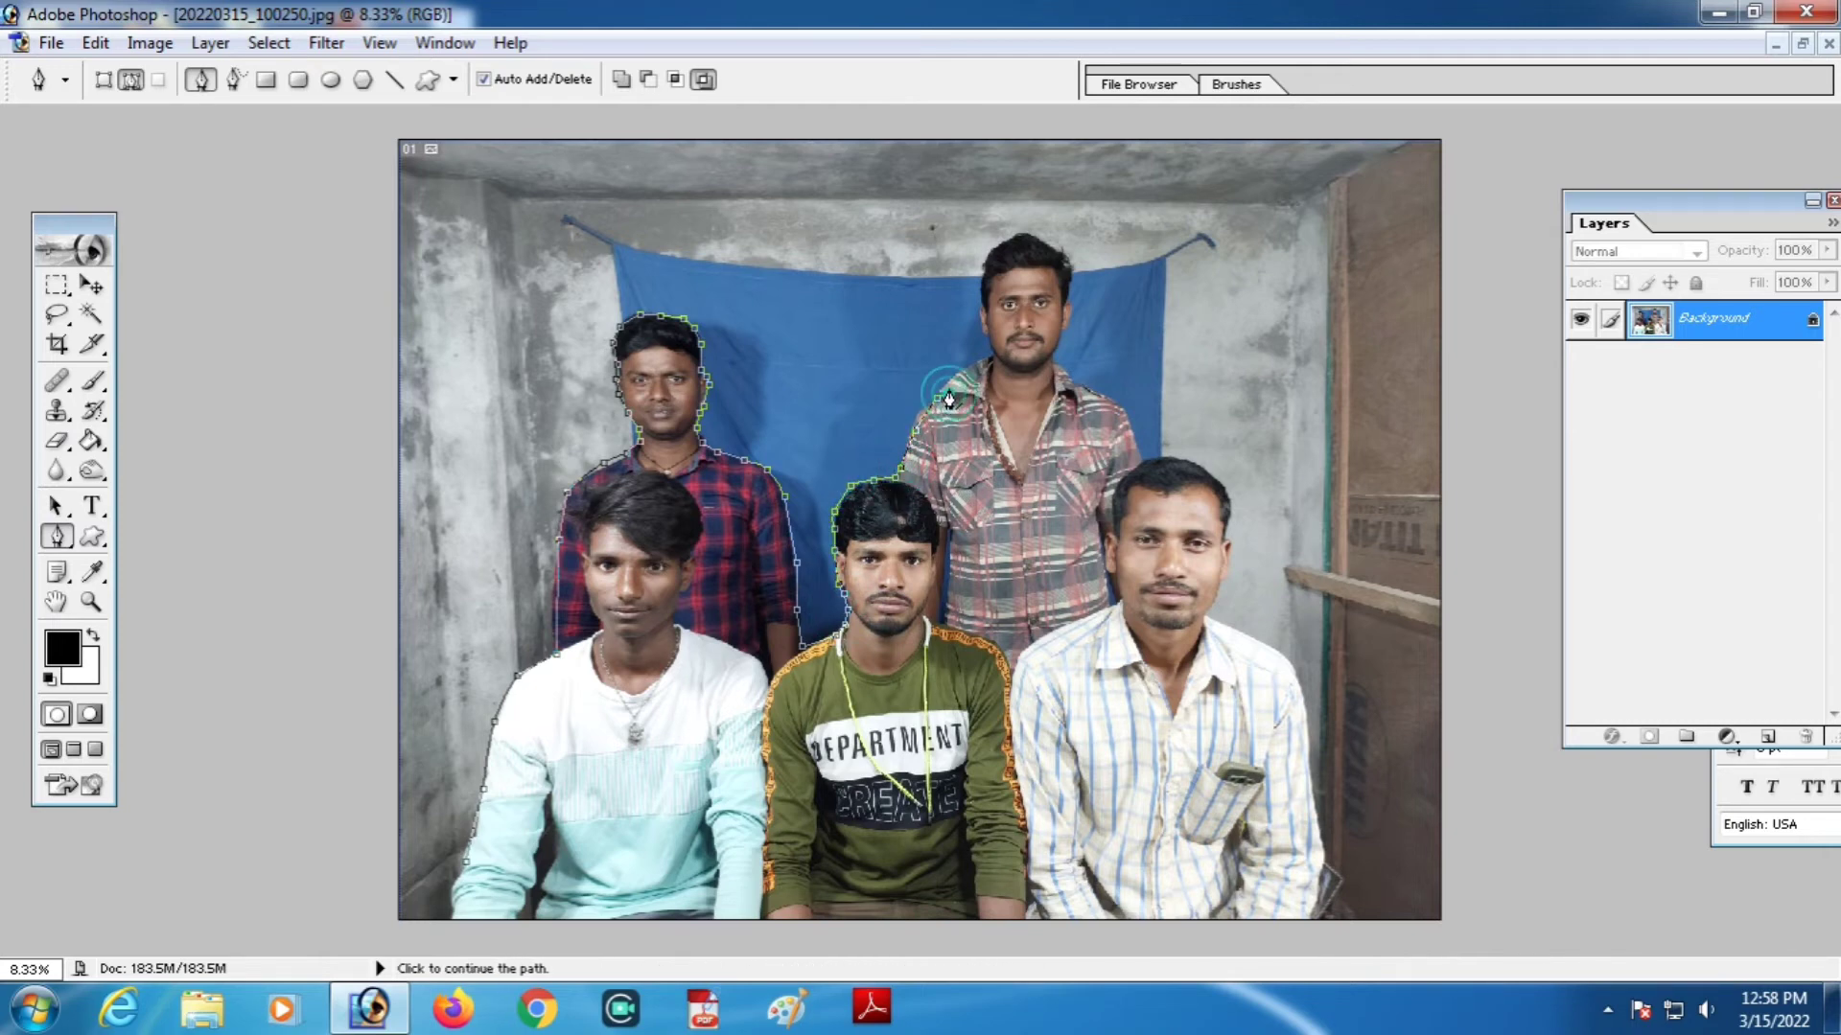
pyautogui.click(983, 362)
# Outline the standing plaid-shirt man's head from his collar around the ears and hair to the opposite jaw
pyautogui.keyDown('ctrl'); pyautogui.click(760, 518); pyautogui.keyUp('ctrl')
pyautogui.keyDown('ctrl'); pyautogui.click(760, 518); pyautogui.keyUp('ctrl')
pyautogui.moveTo(930, 416); pyautogui.dragTo(406, 723)
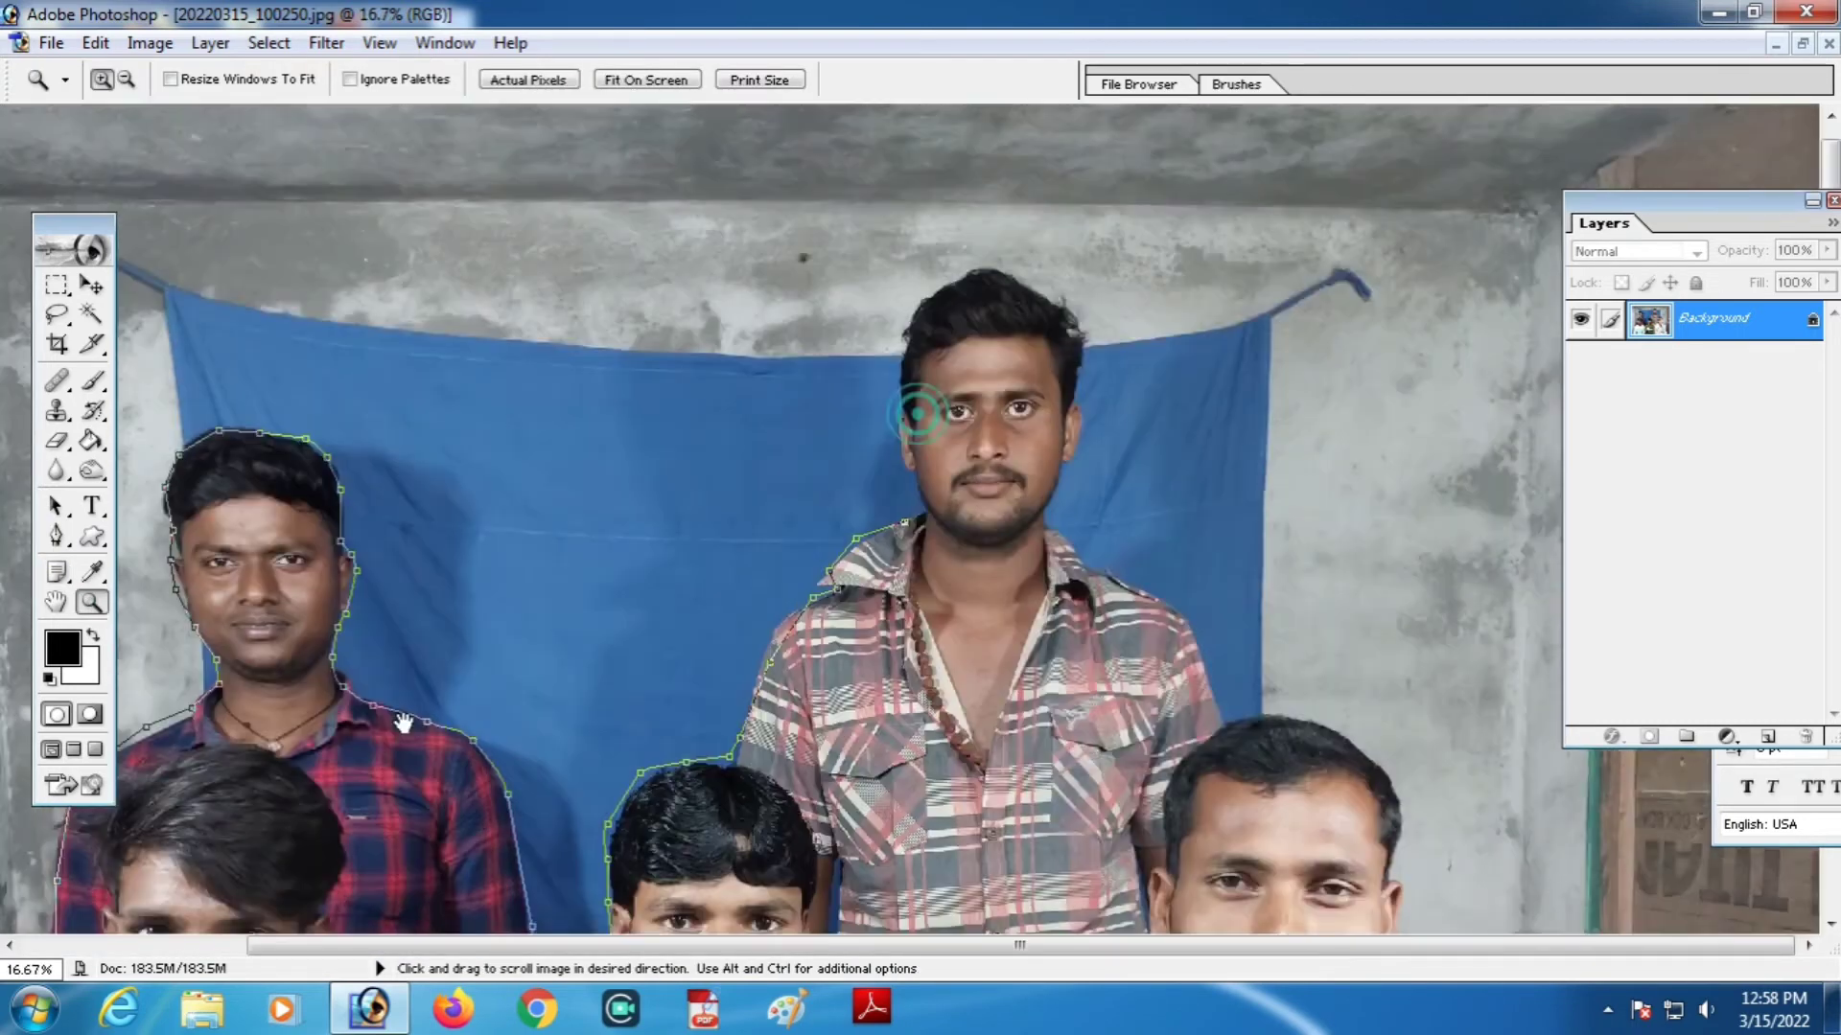
pyautogui.click(924, 509)
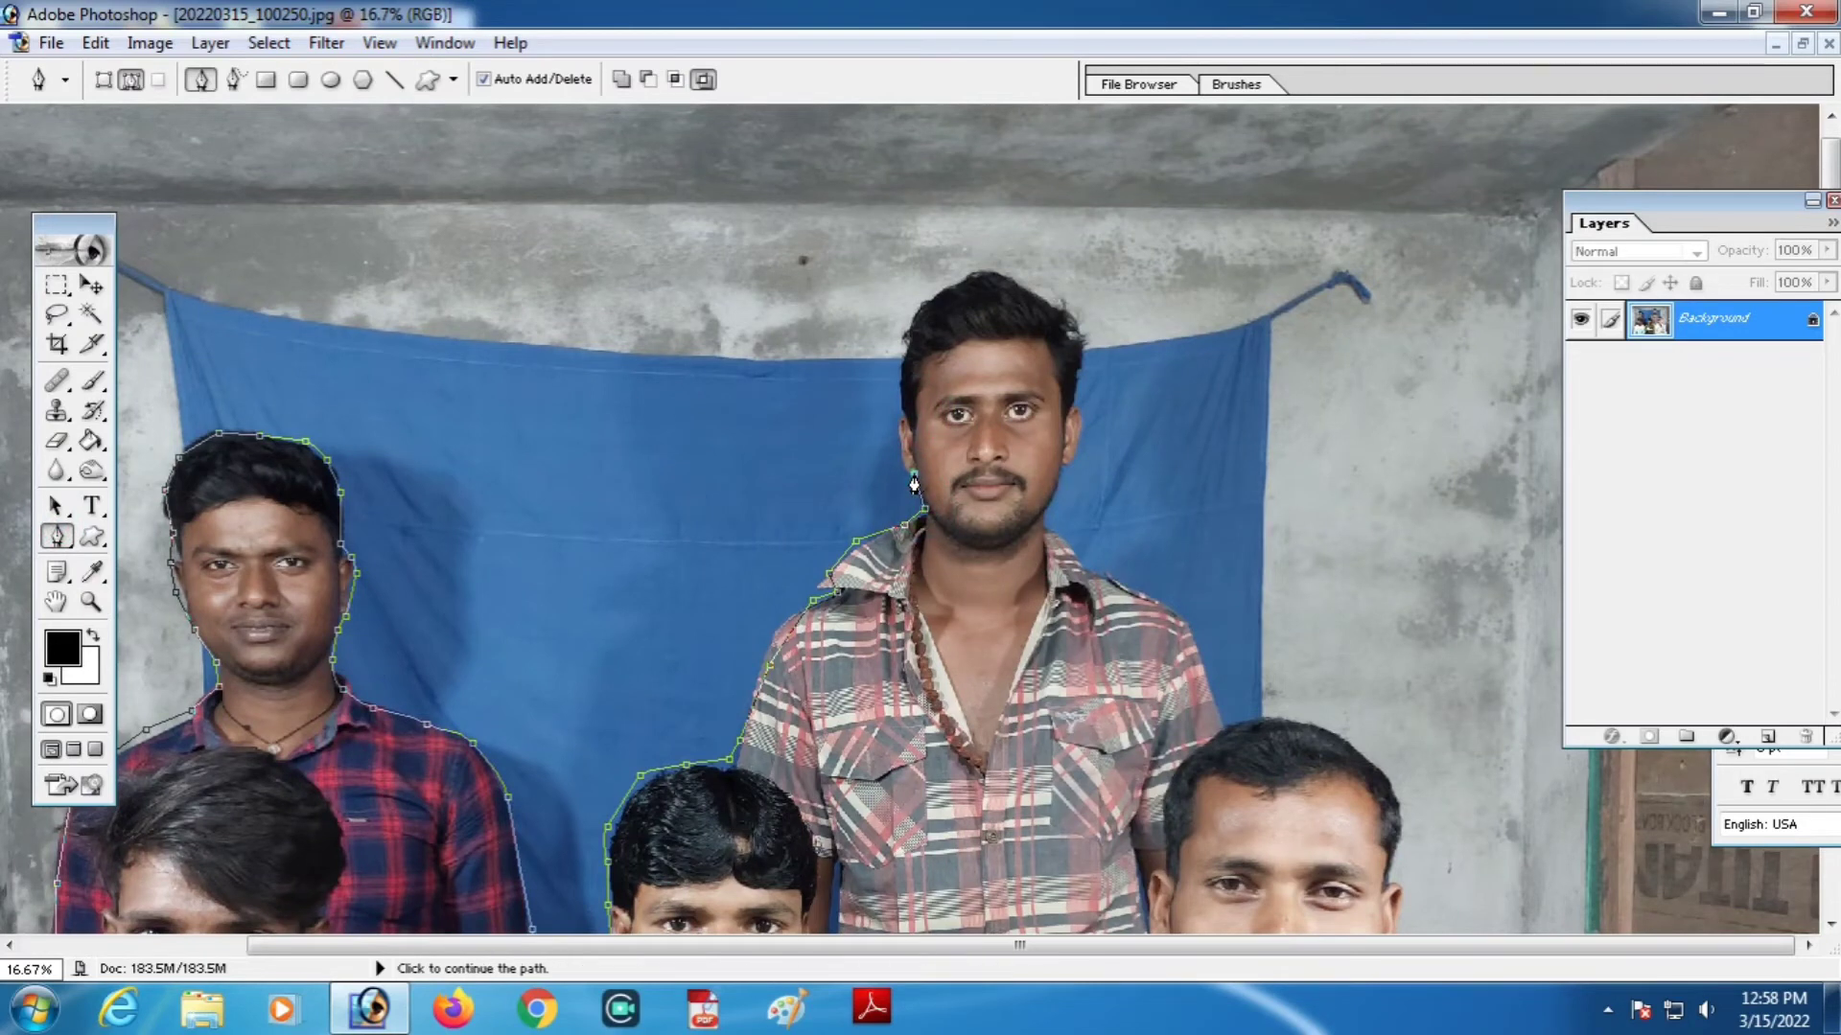
pyautogui.click(913, 475)
pyautogui.click(897, 425)
pyautogui.click(903, 413)
pyautogui.click(904, 354)
pyautogui.click(917, 315)
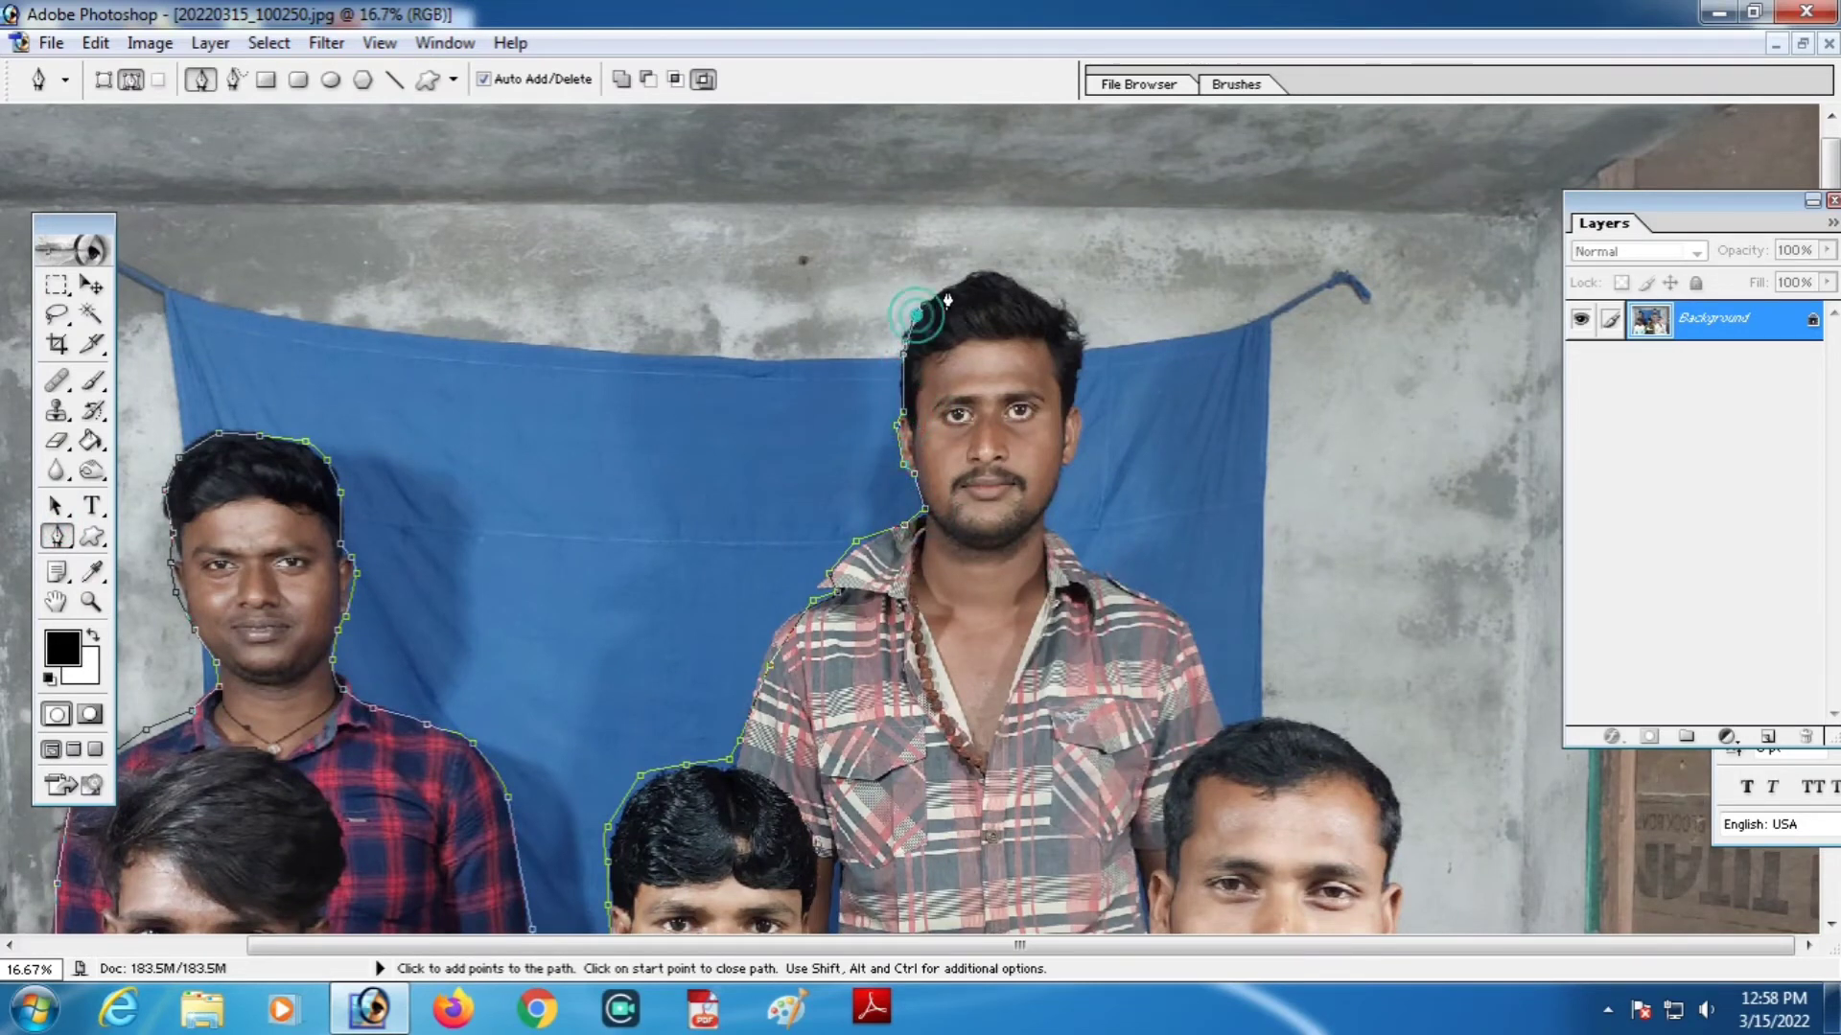
pyautogui.click(948, 288)
pyautogui.click(983, 274)
pyautogui.click(1009, 279)
pyautogui.click(1075, 423)
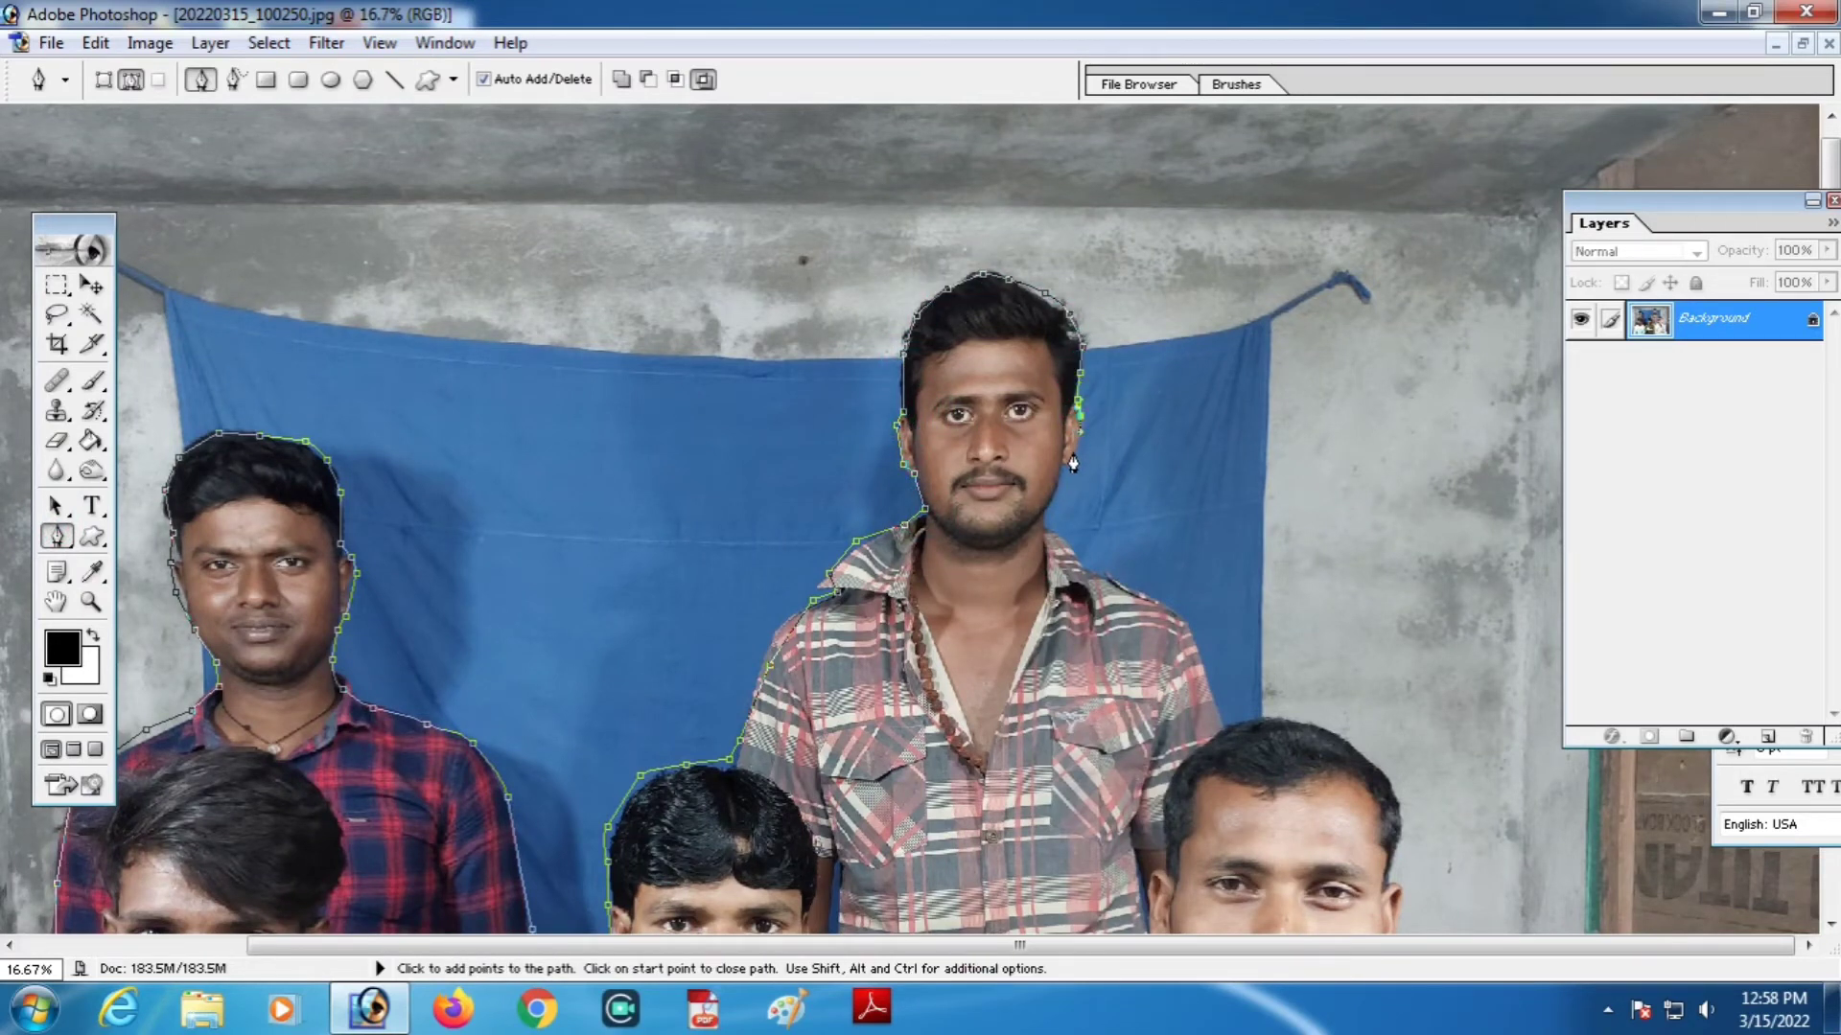
pyautogui.click(1061, 473)
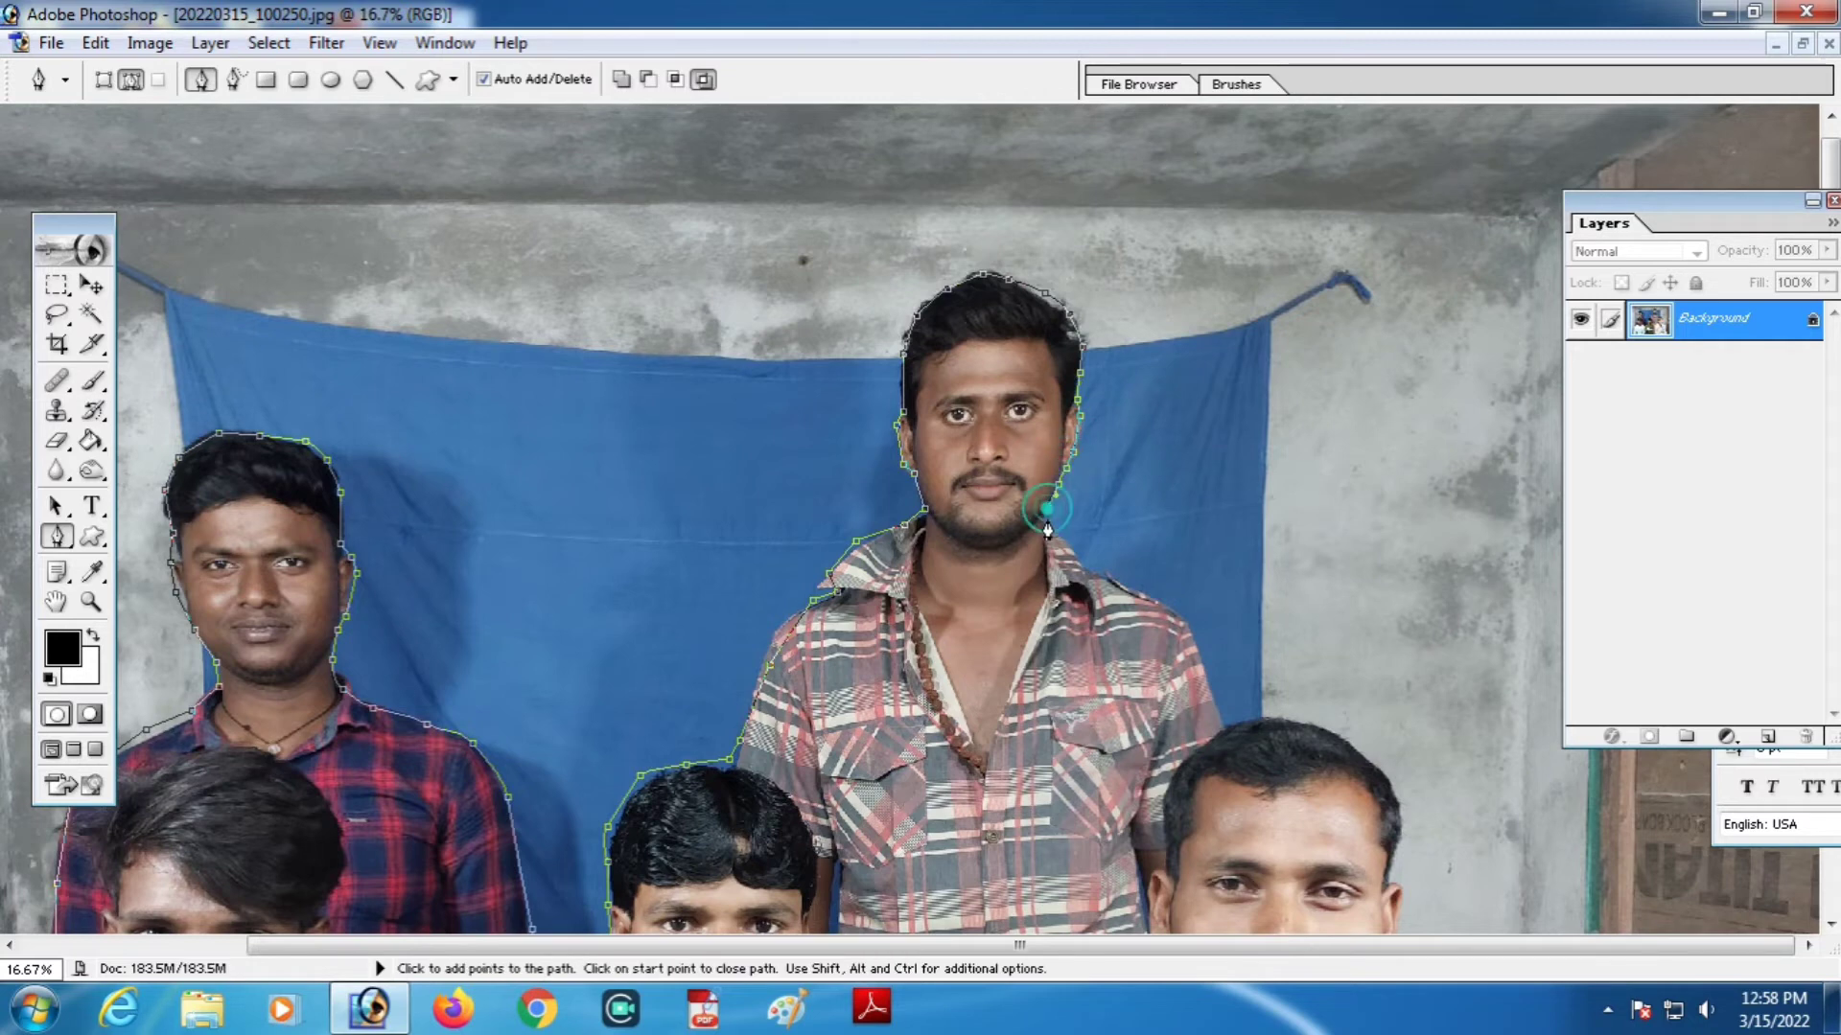
# Trace the path down the plaid-shirt man's other shoulder and around the head of the seated white-checked-shirt man to his jaw
pyautogui.click(1220, 722)
pyautogui.moveTo(1225, 729); pyautogui.dragTo(1225, 310)
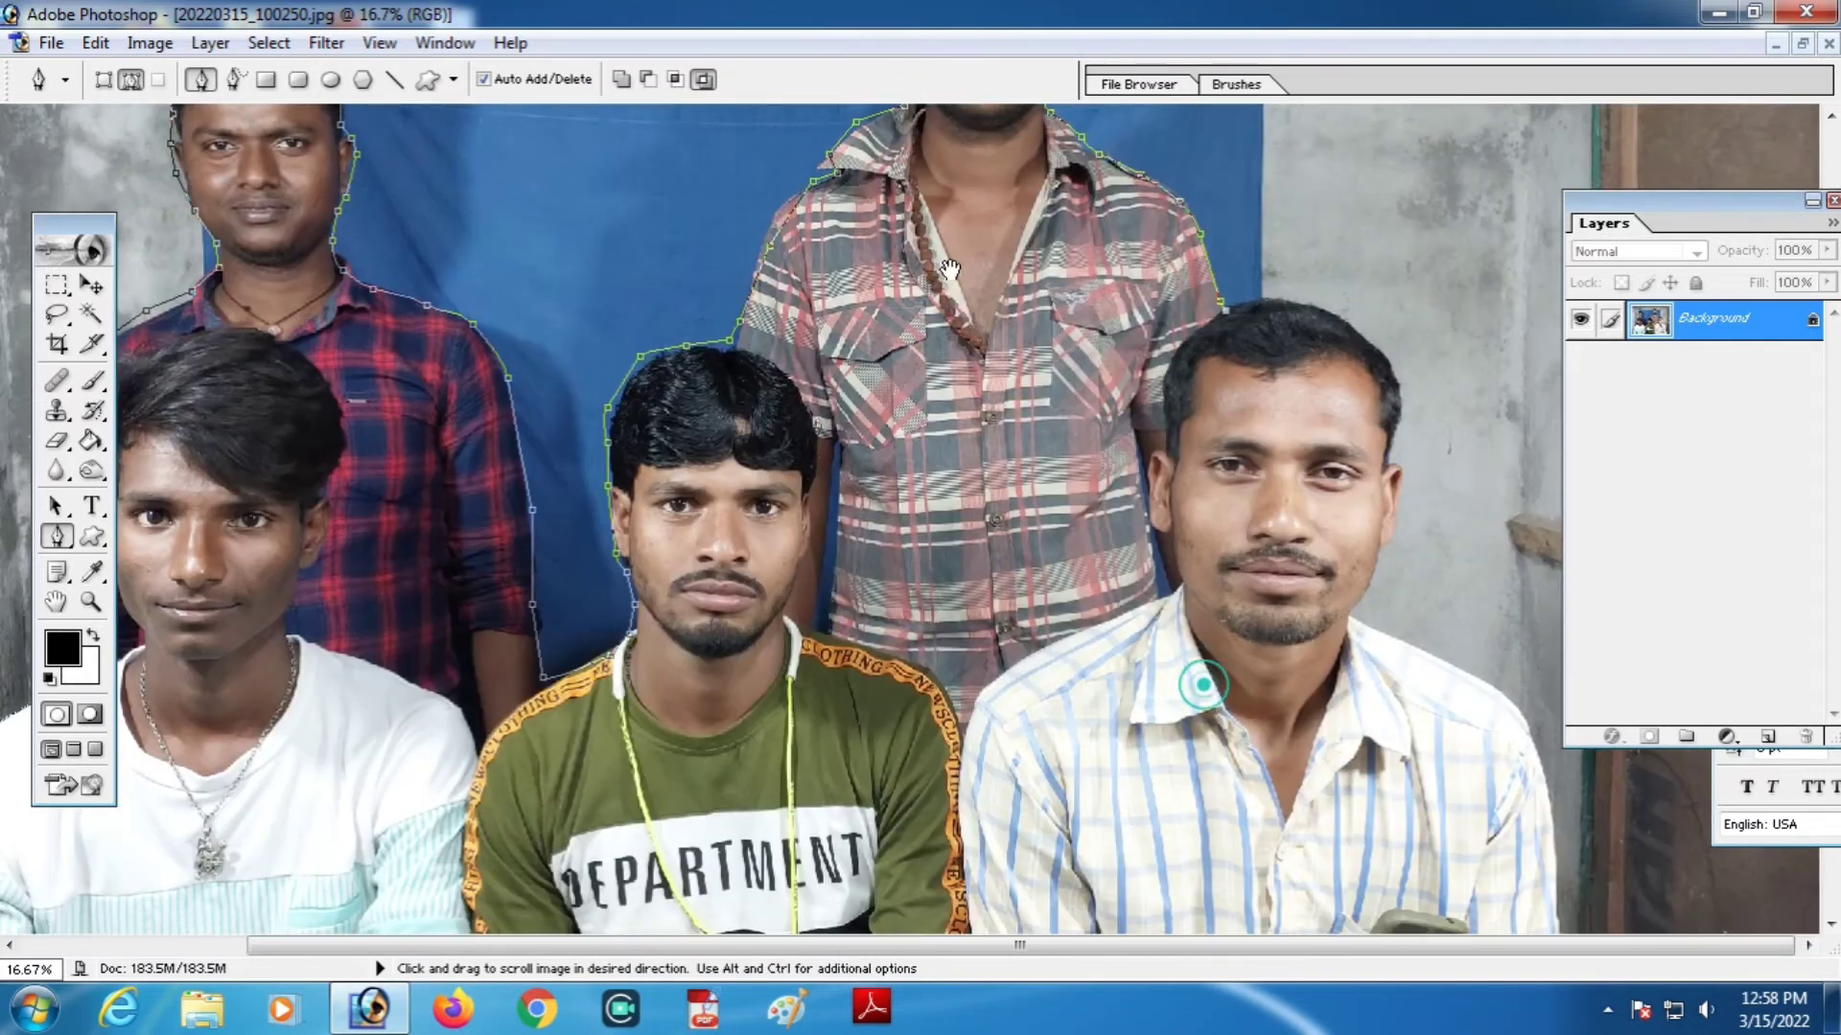
pyautogui.click(1225, 310)
pyautogui.click(1321, 305)
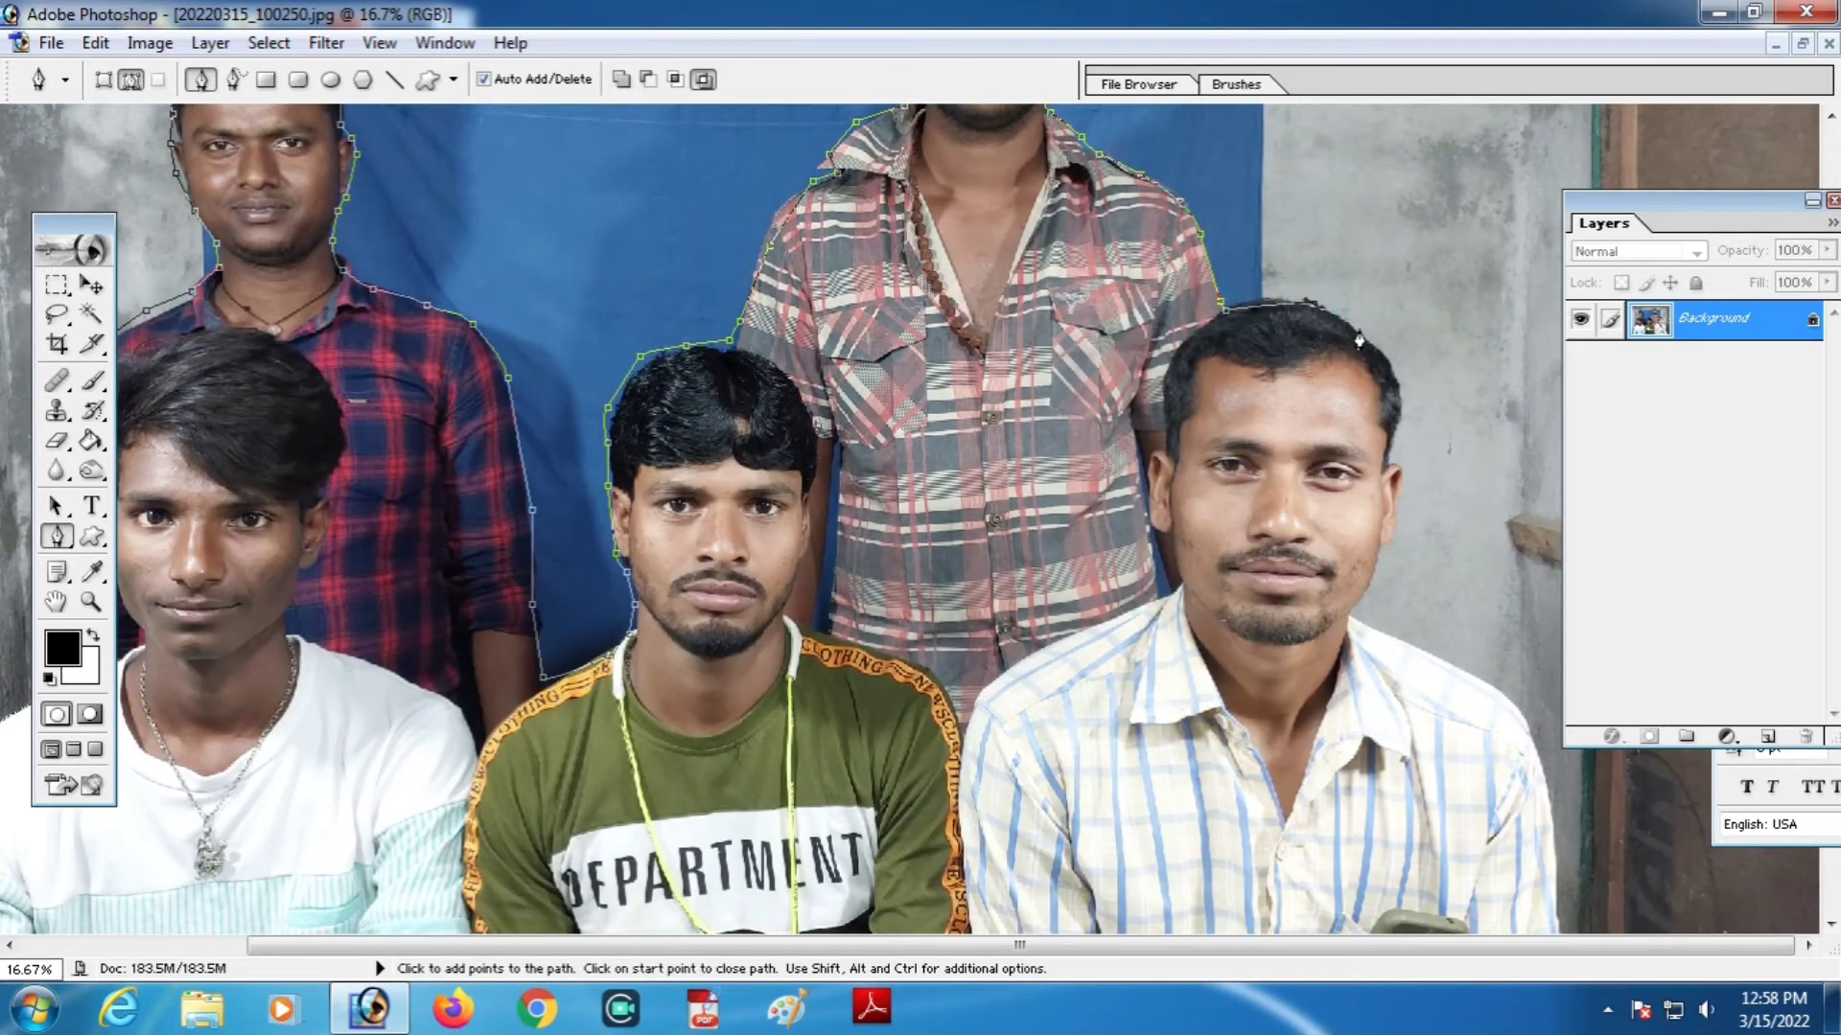
pyautogui.click(1400, 466)
pyautogui.click(1407, 485)
pyautogui.click(1397, 502)
pyautogui.click(1395, 532)
pyautogui.click(1390, 546)
pyautogui.hotkey('ctrl', 'z')
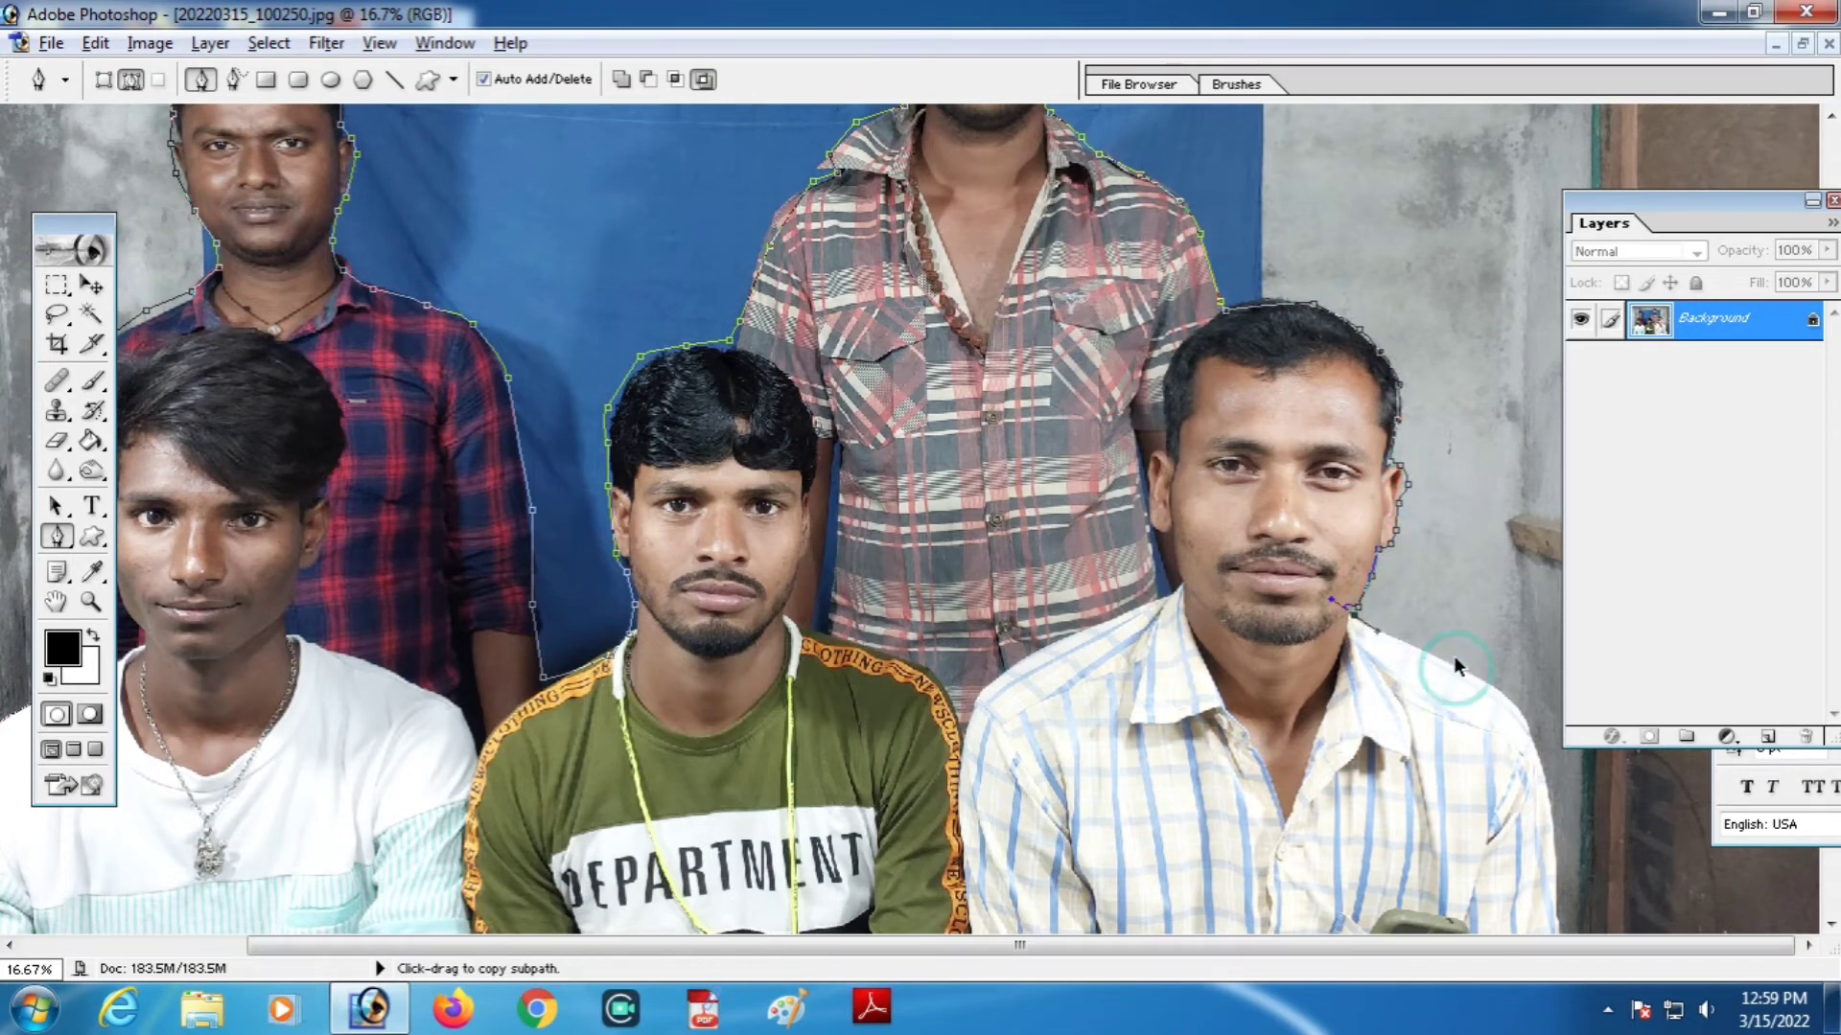
# Continue the path down the white-checked-shirt man's shoulder and outer arm to the photo's lower edge
pyautogui.click(1526, 755)
pyautogui.click(90, 602)
pyautogui.keyDown('alt'); pyautogui.click(173, 603); pyautogui.keyUp('alt')
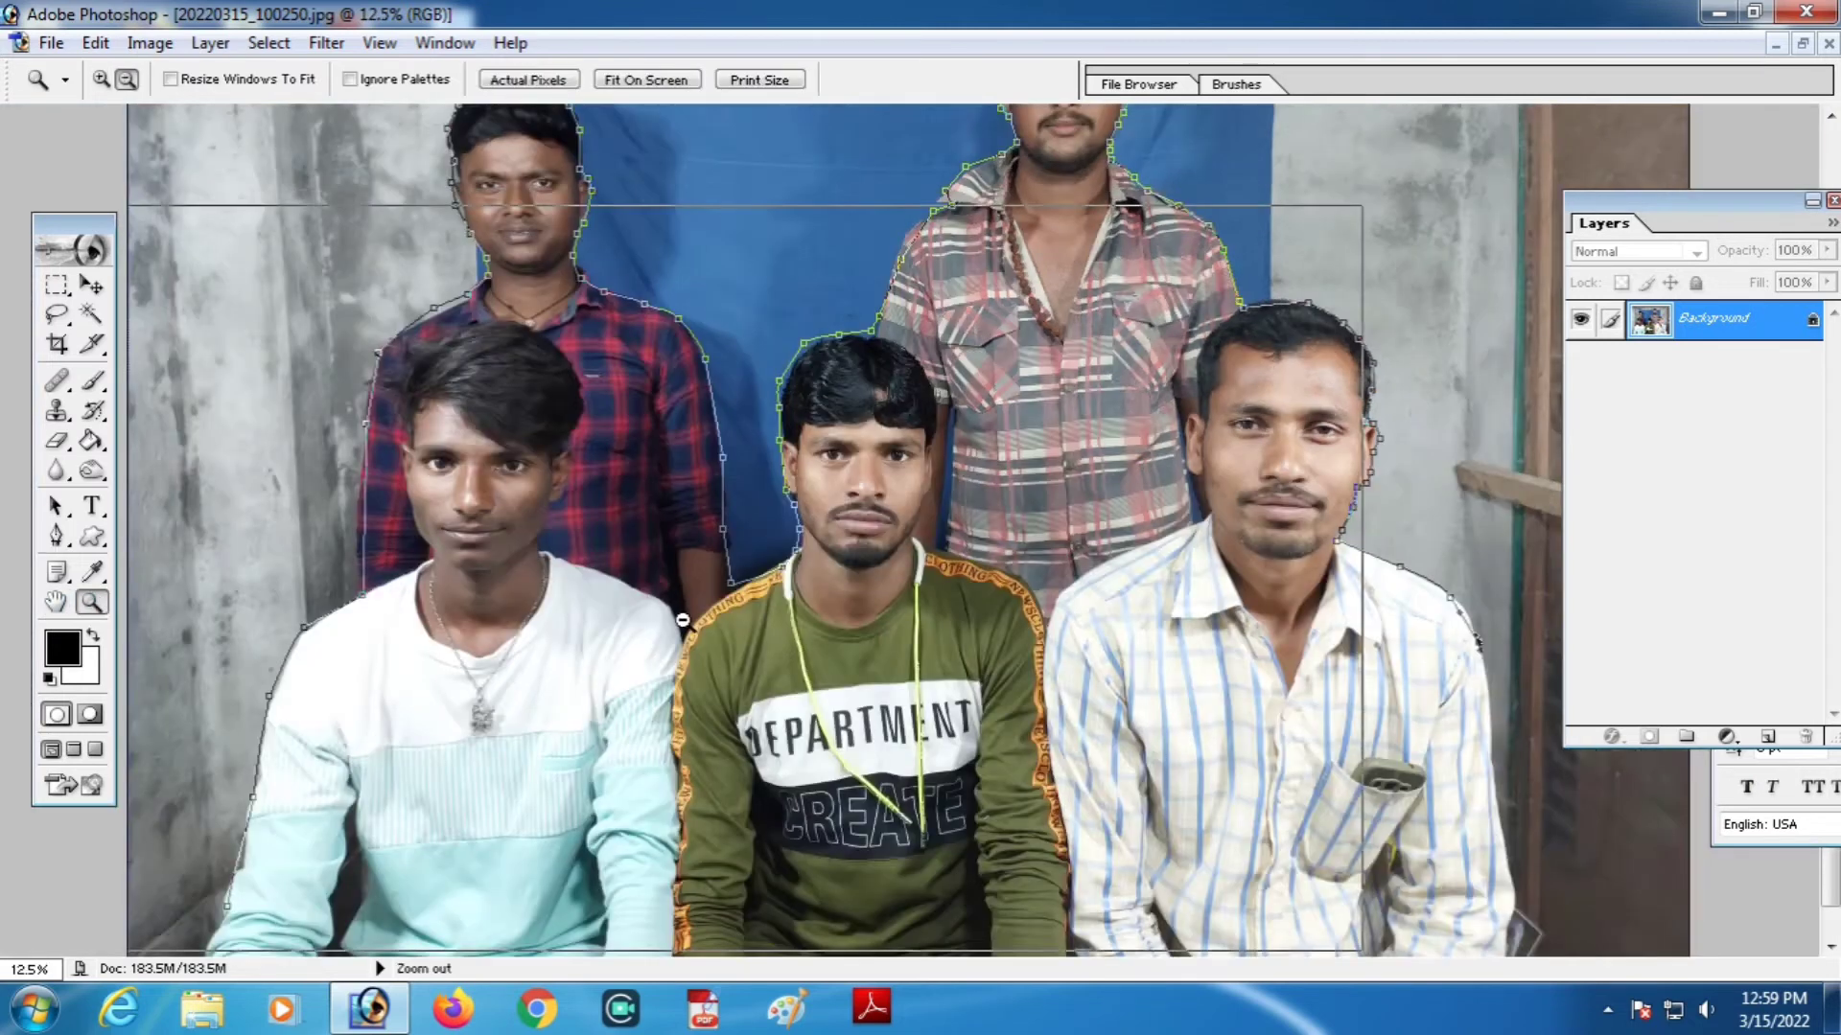
pyautogui.keyDown('alt'); pyautogui.click(173, 604); pyautogui.keyUp('alt')
pyautogui.keyDown('alt'); pyautogui.click(172, 603); pyautogui.keyUp('alt')
pyautogui.click(57, 538)
pyautogui.click(1218, 740)
pyautogui.click(1220, 788)
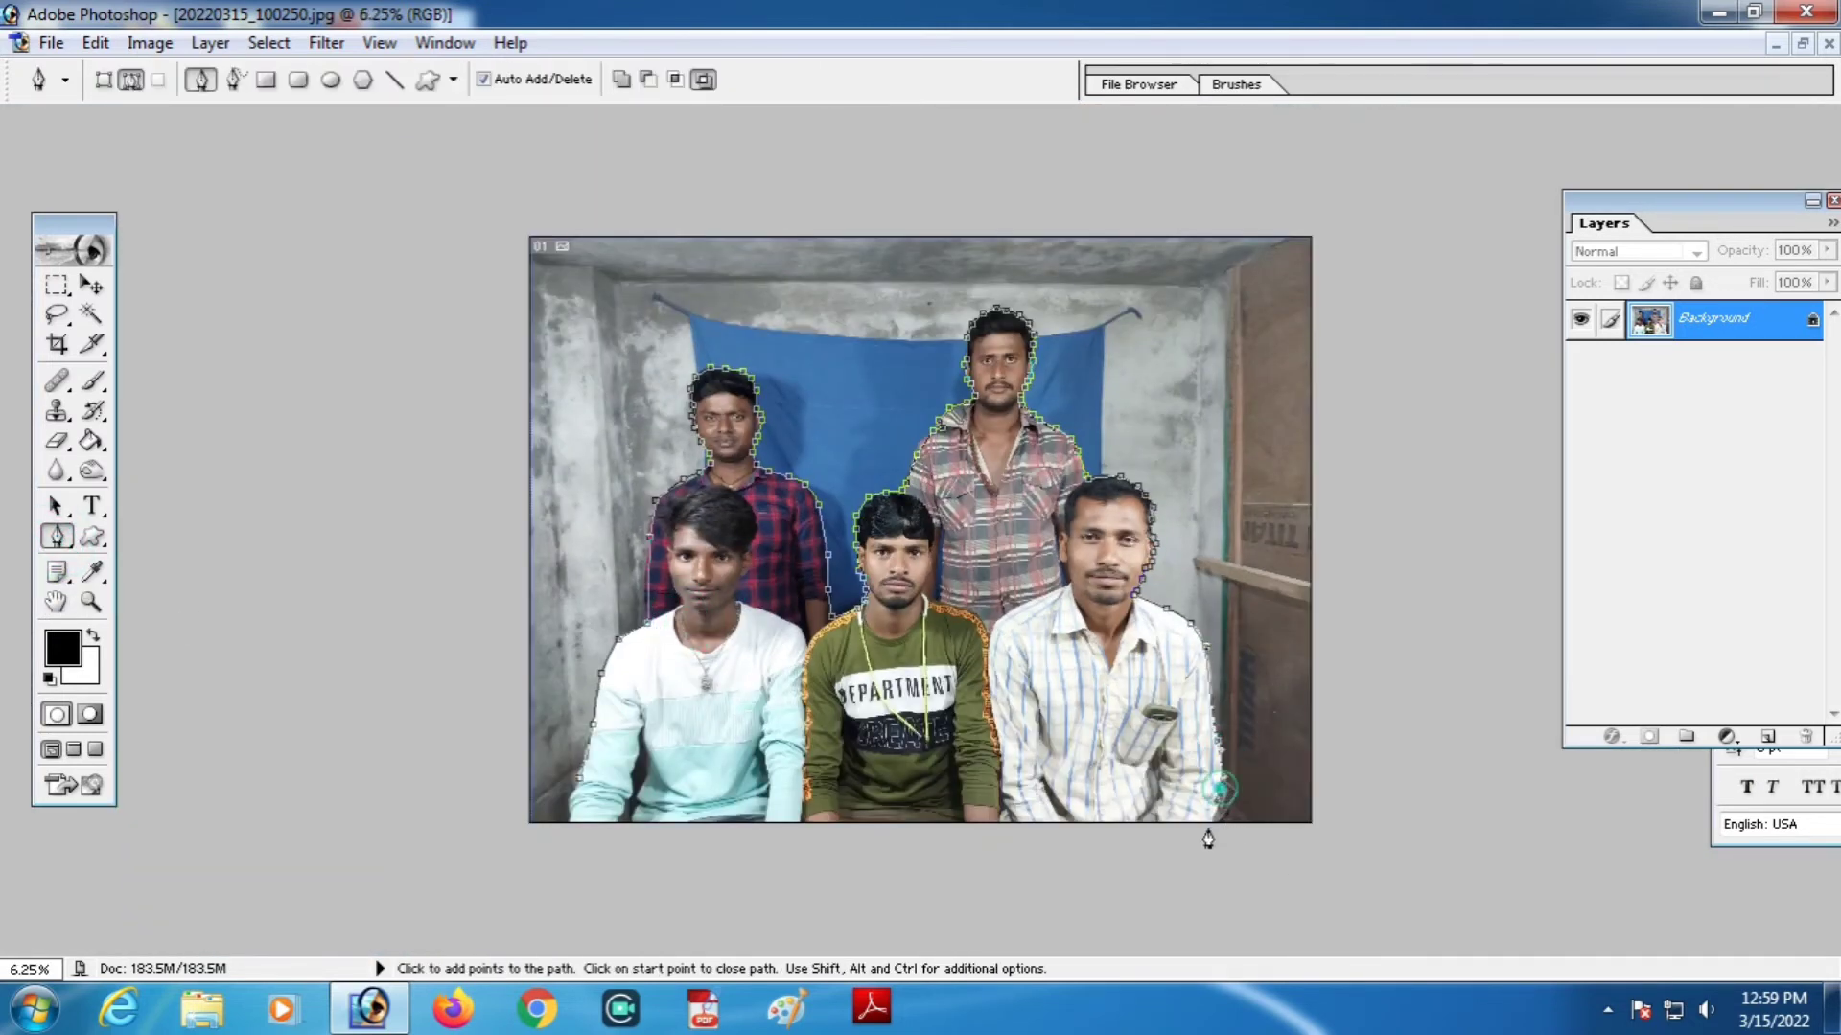
pyautogui.click(1208, 828)
# Close the path around the area below the photo and convert it into a new anti-aliased selection
pyautogui.moveTo(940, 882); pyautogui.dragTo(847, 886)
pyautogui.moveTo(605, 873); pyautogui.dragTo(590, 871)
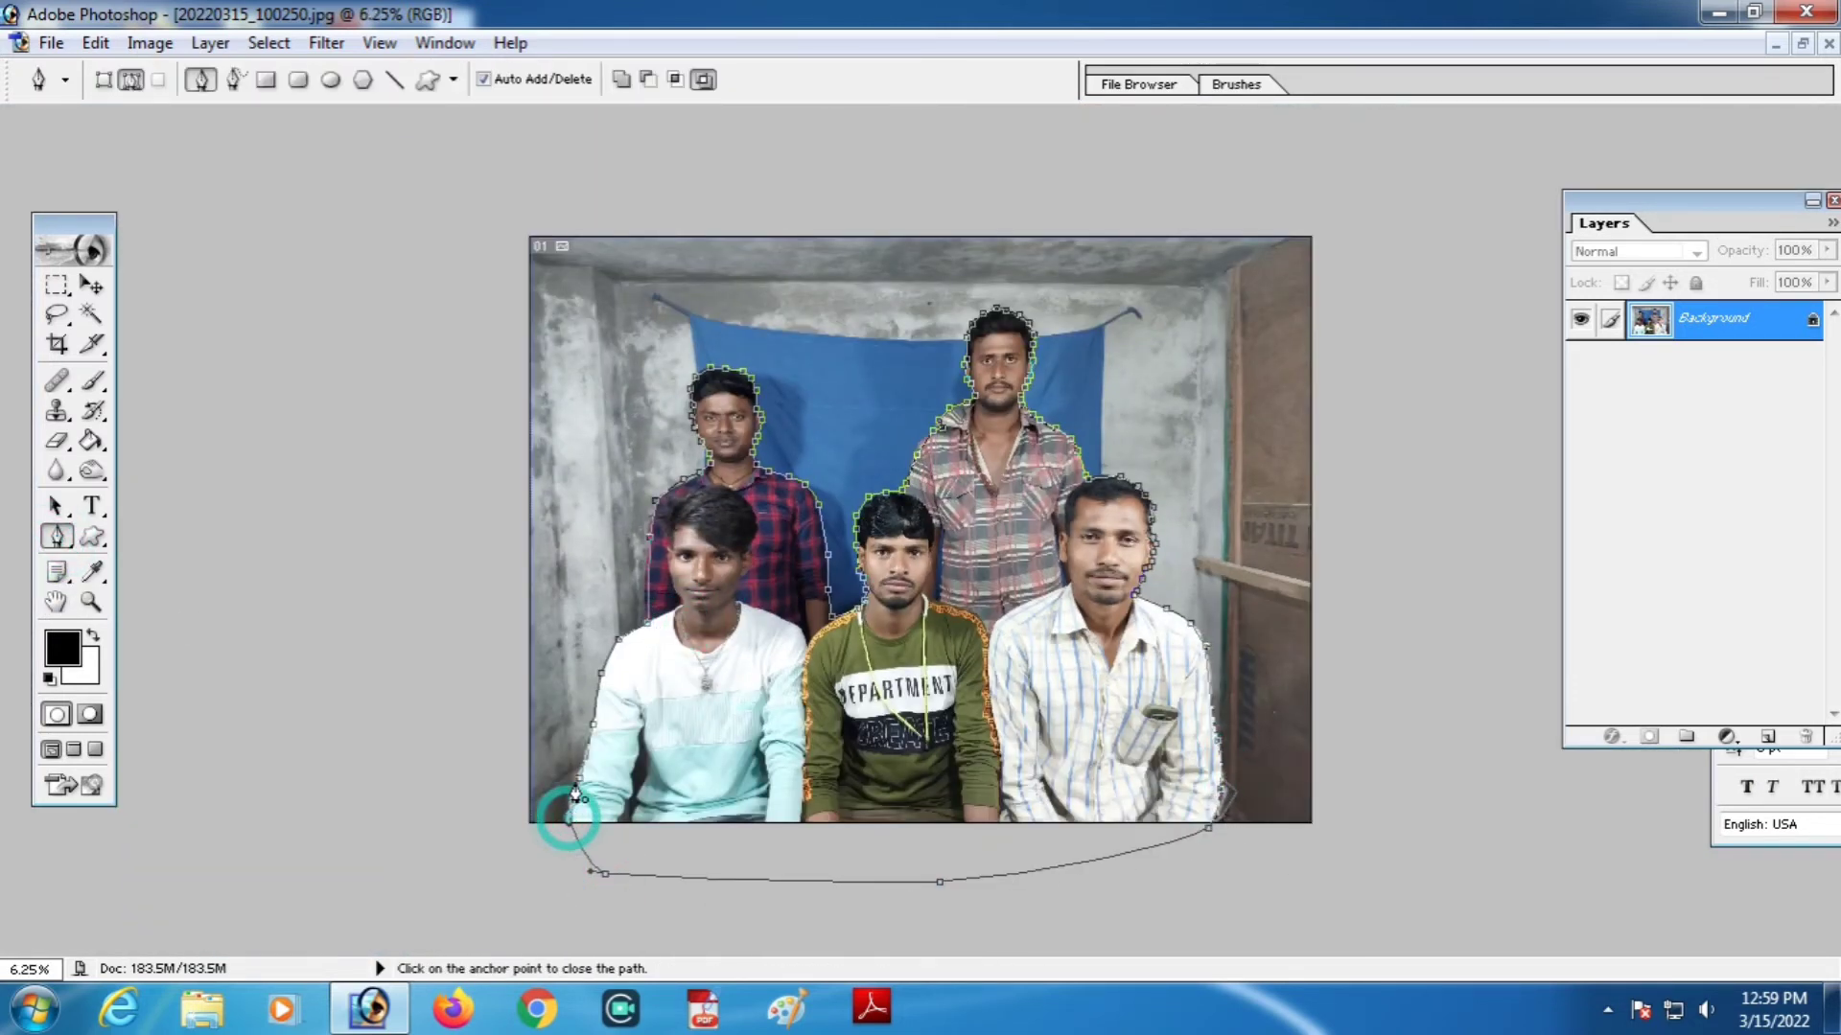
pyautogui.click(569, 815)
pyautogui.rightClick(699, 689)
pyautogui.click(803, 815)
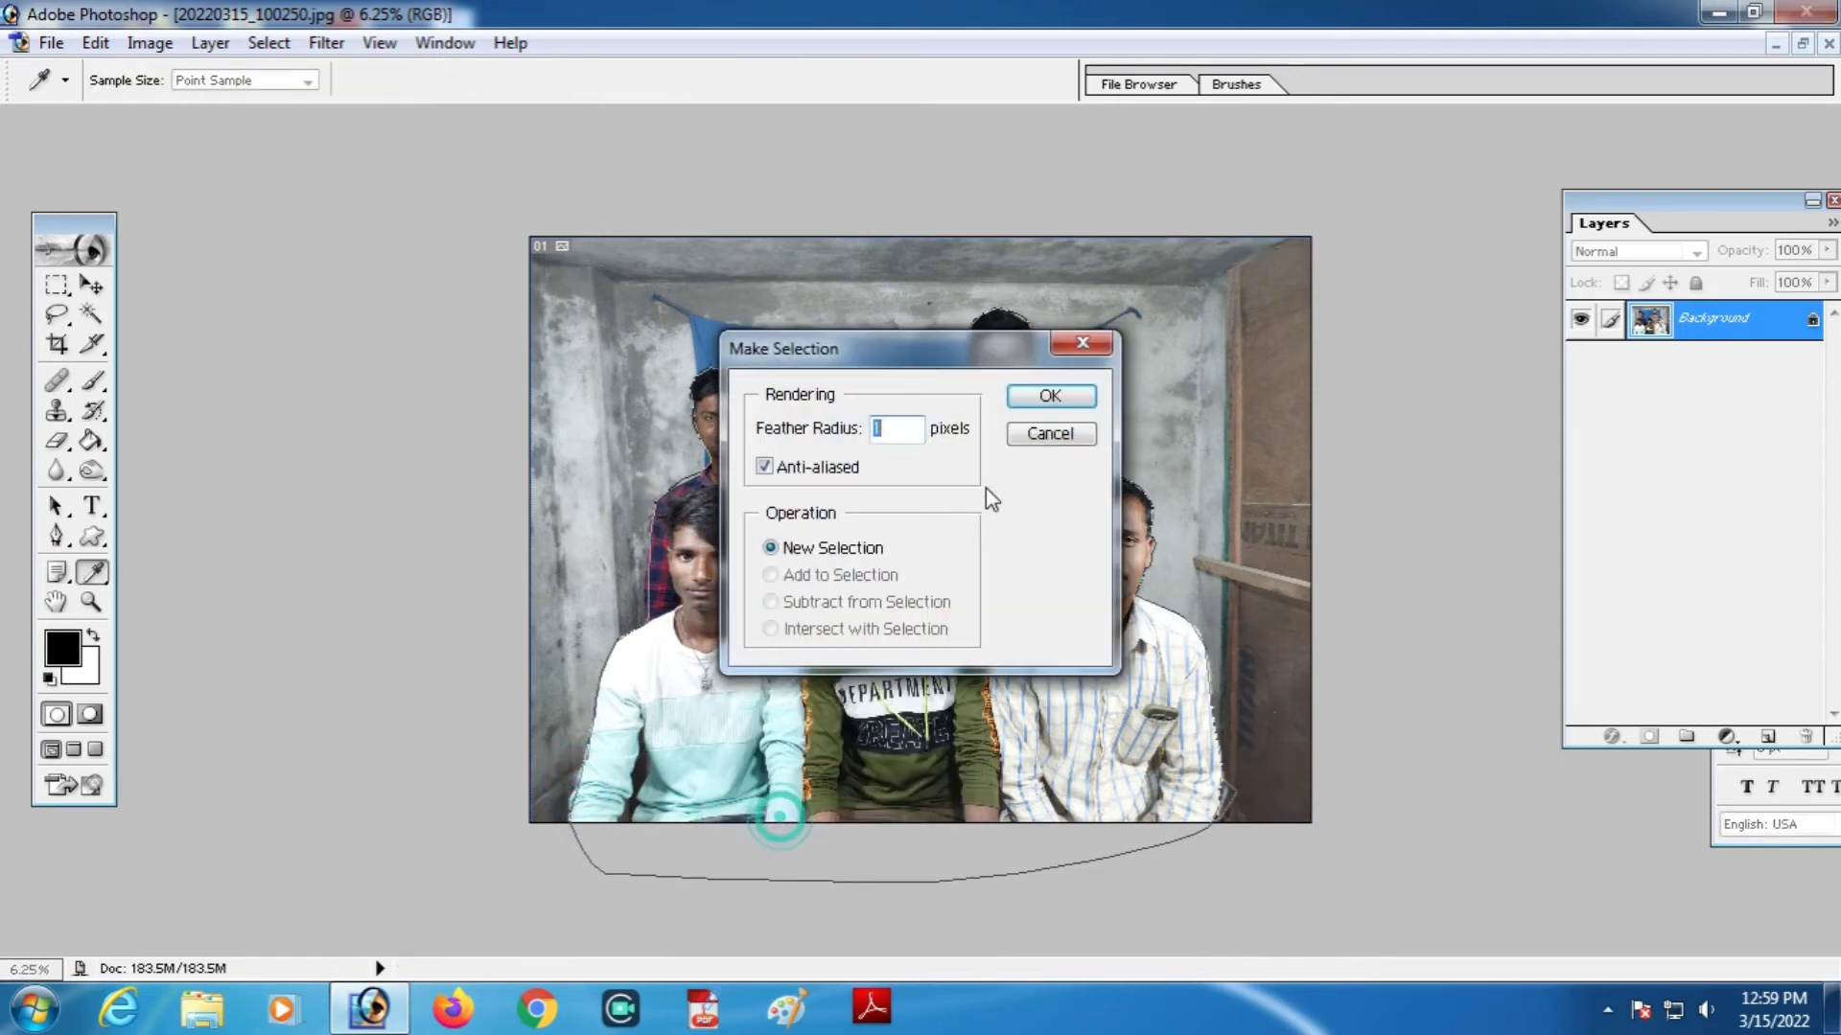
pyautogui.click(1053, 392)
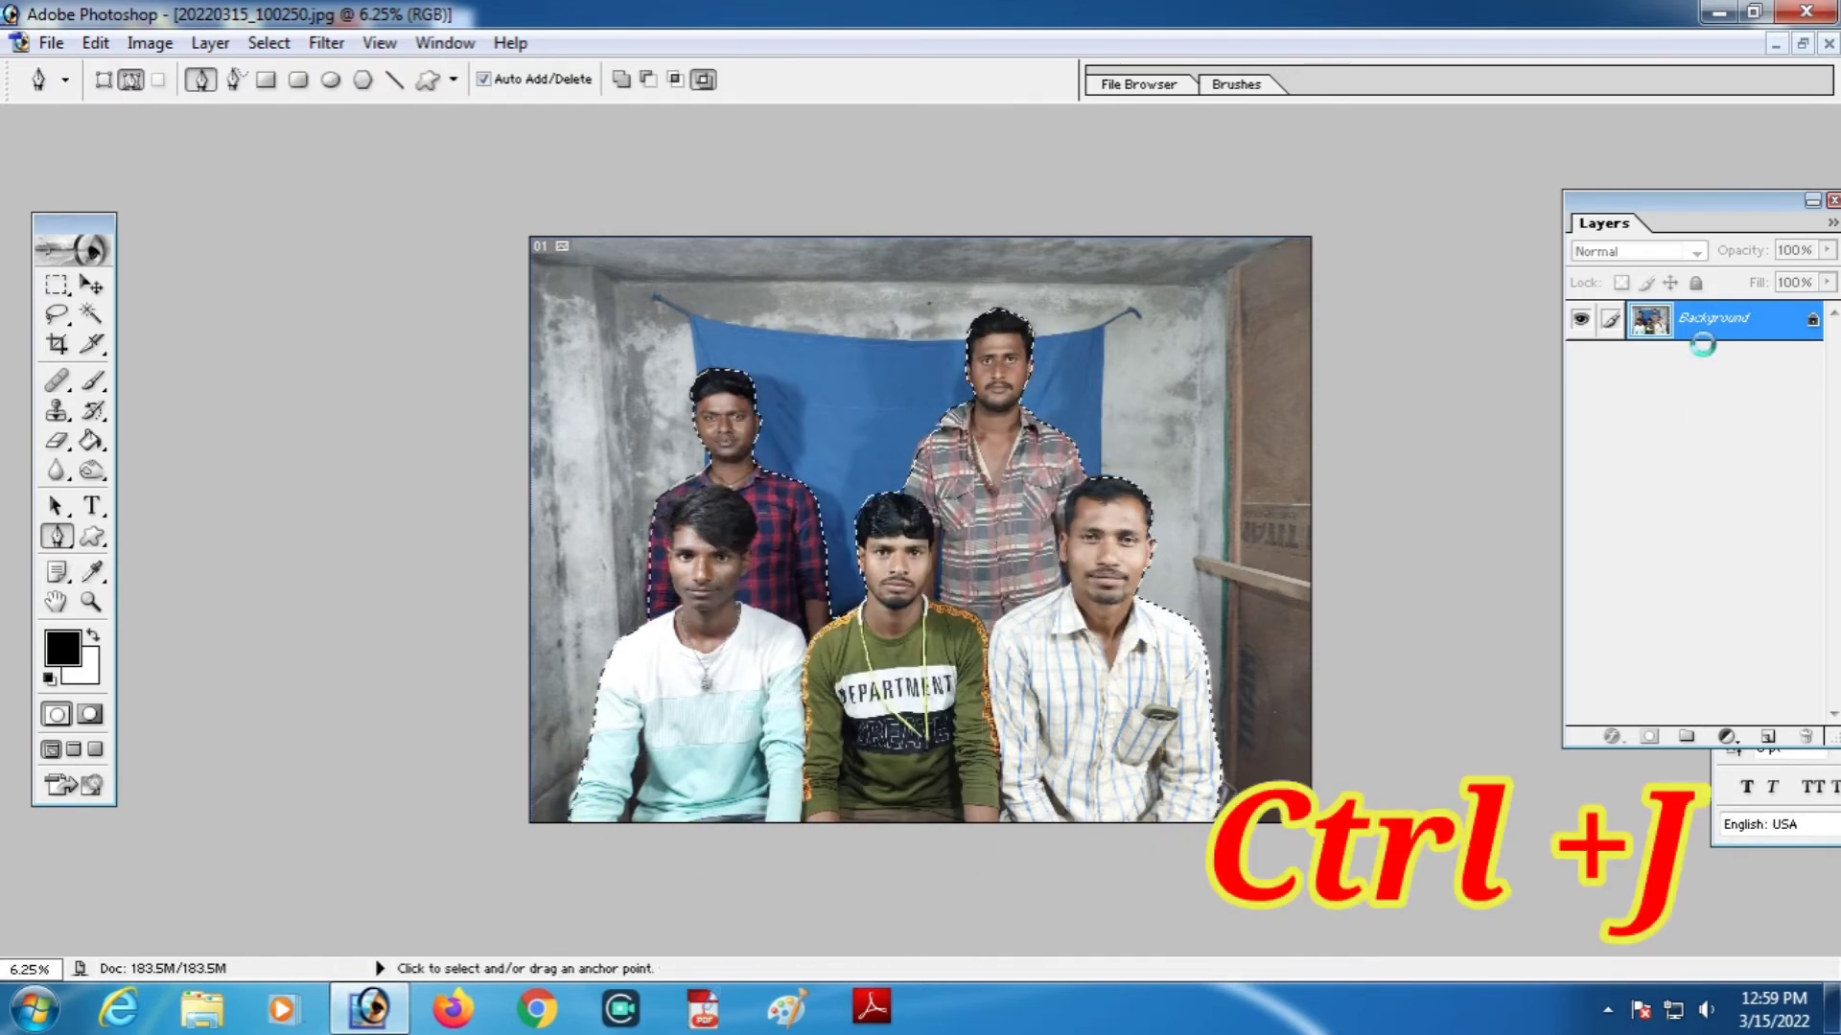
# Copy the selected group to a new layer, fill the Background layer with pink, and shift the group slightly
pyautogui.hotkey('ctrl', 'j')
pyautogui.click(1726, 369)
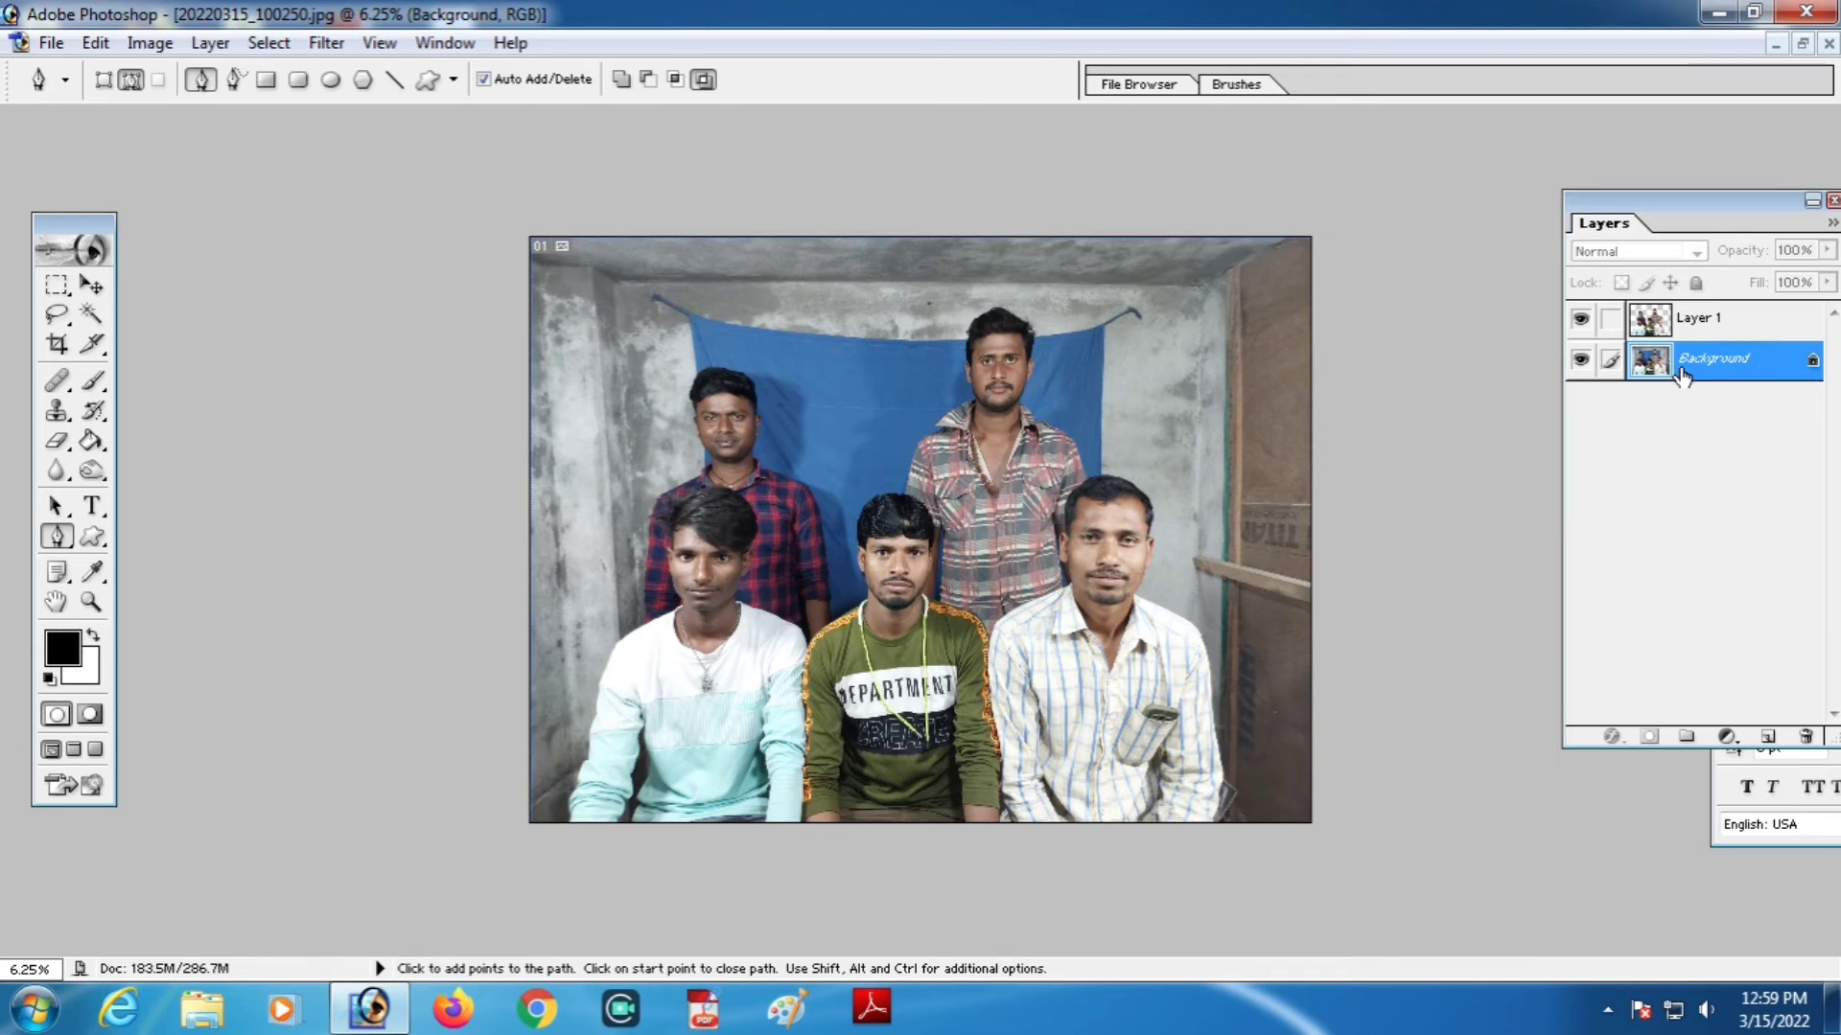
pyautogui.hotkey('ctrl', 'a')
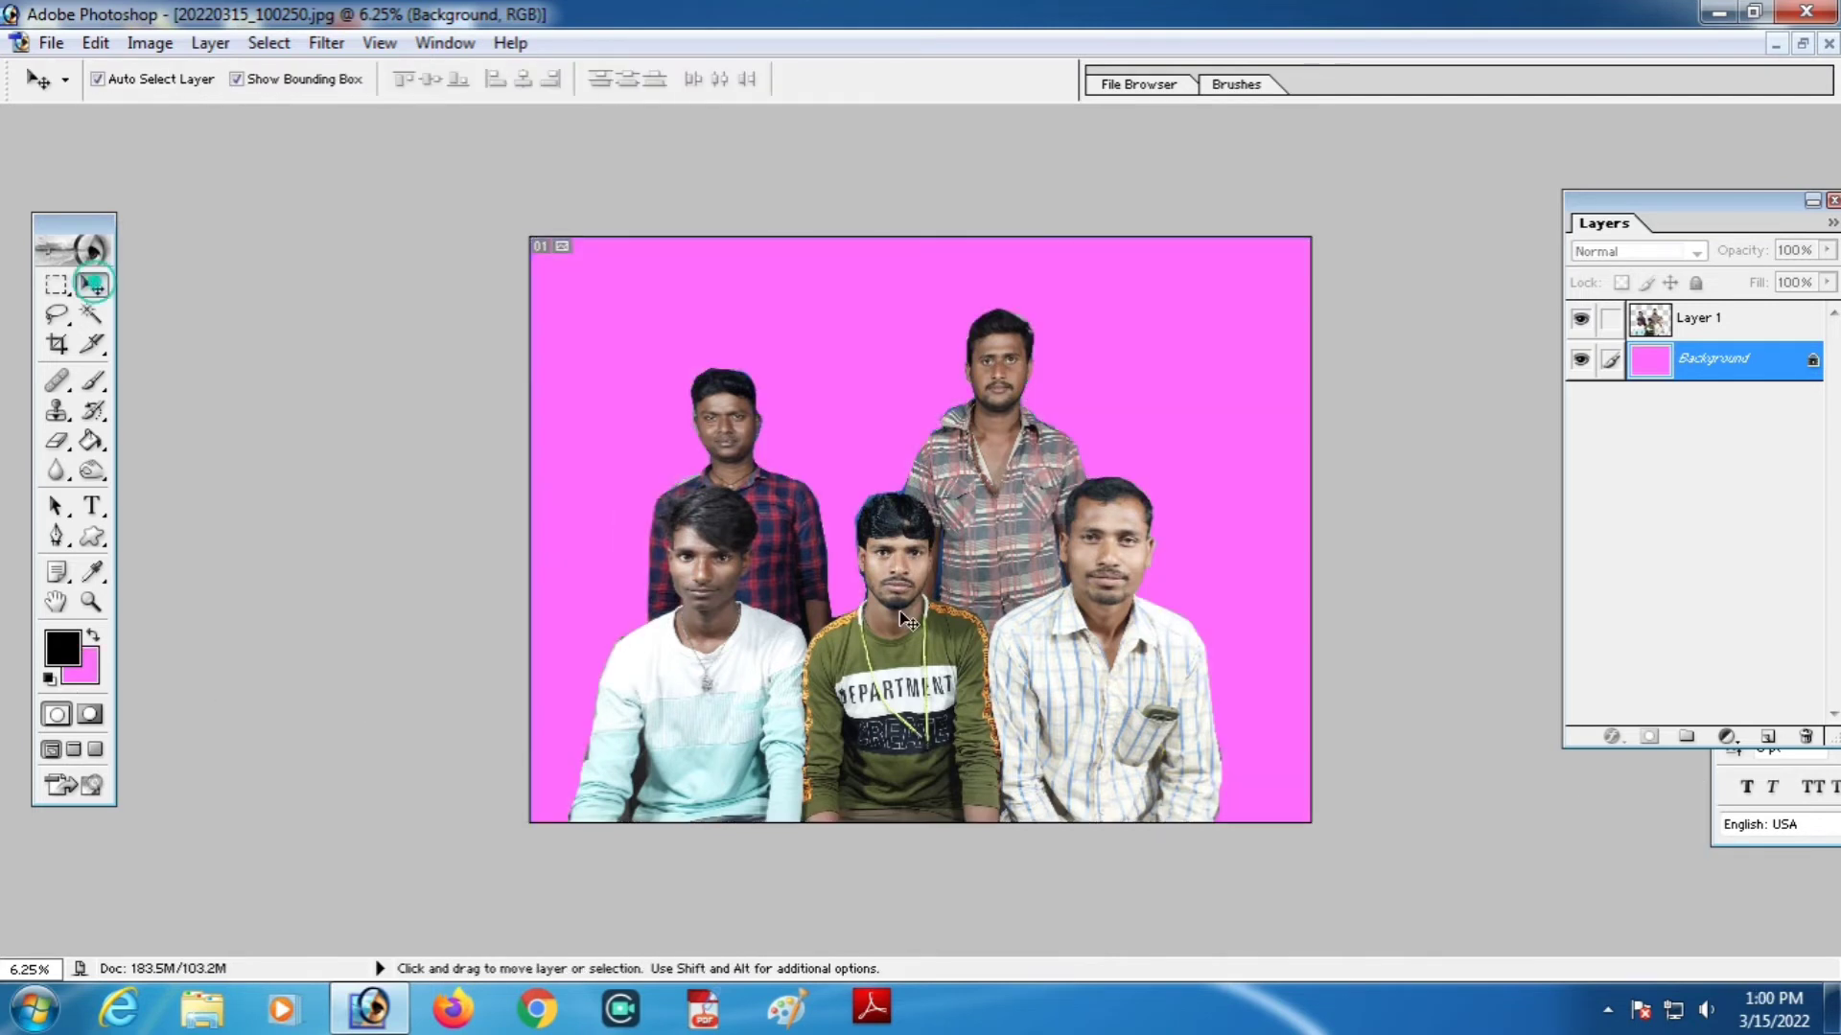
pyautogui.moveTo(921, 628); pyautogui.dragTo(968, 601)
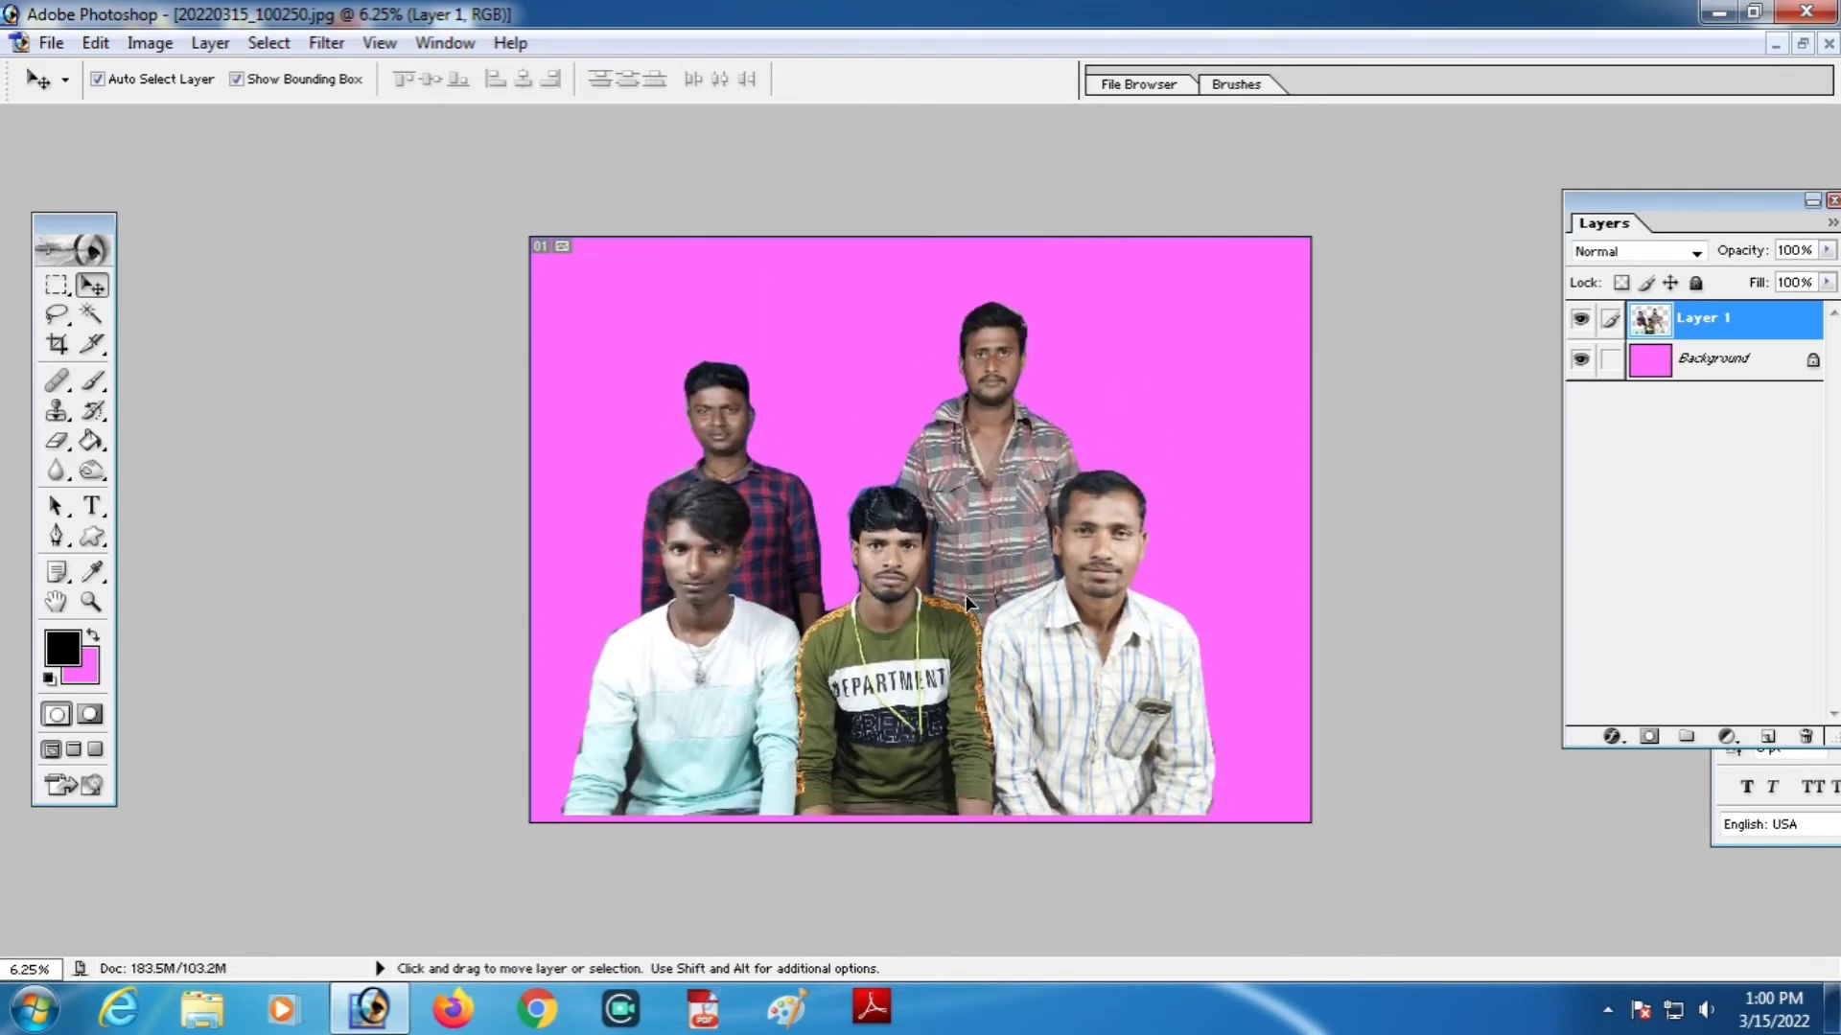
# Copy the cut-out striped-shirt man from his document into the group photo and place him over the seated white-checked-shirt man
pyautogui.click(74, 750)
pyautogui.click(52, 750)
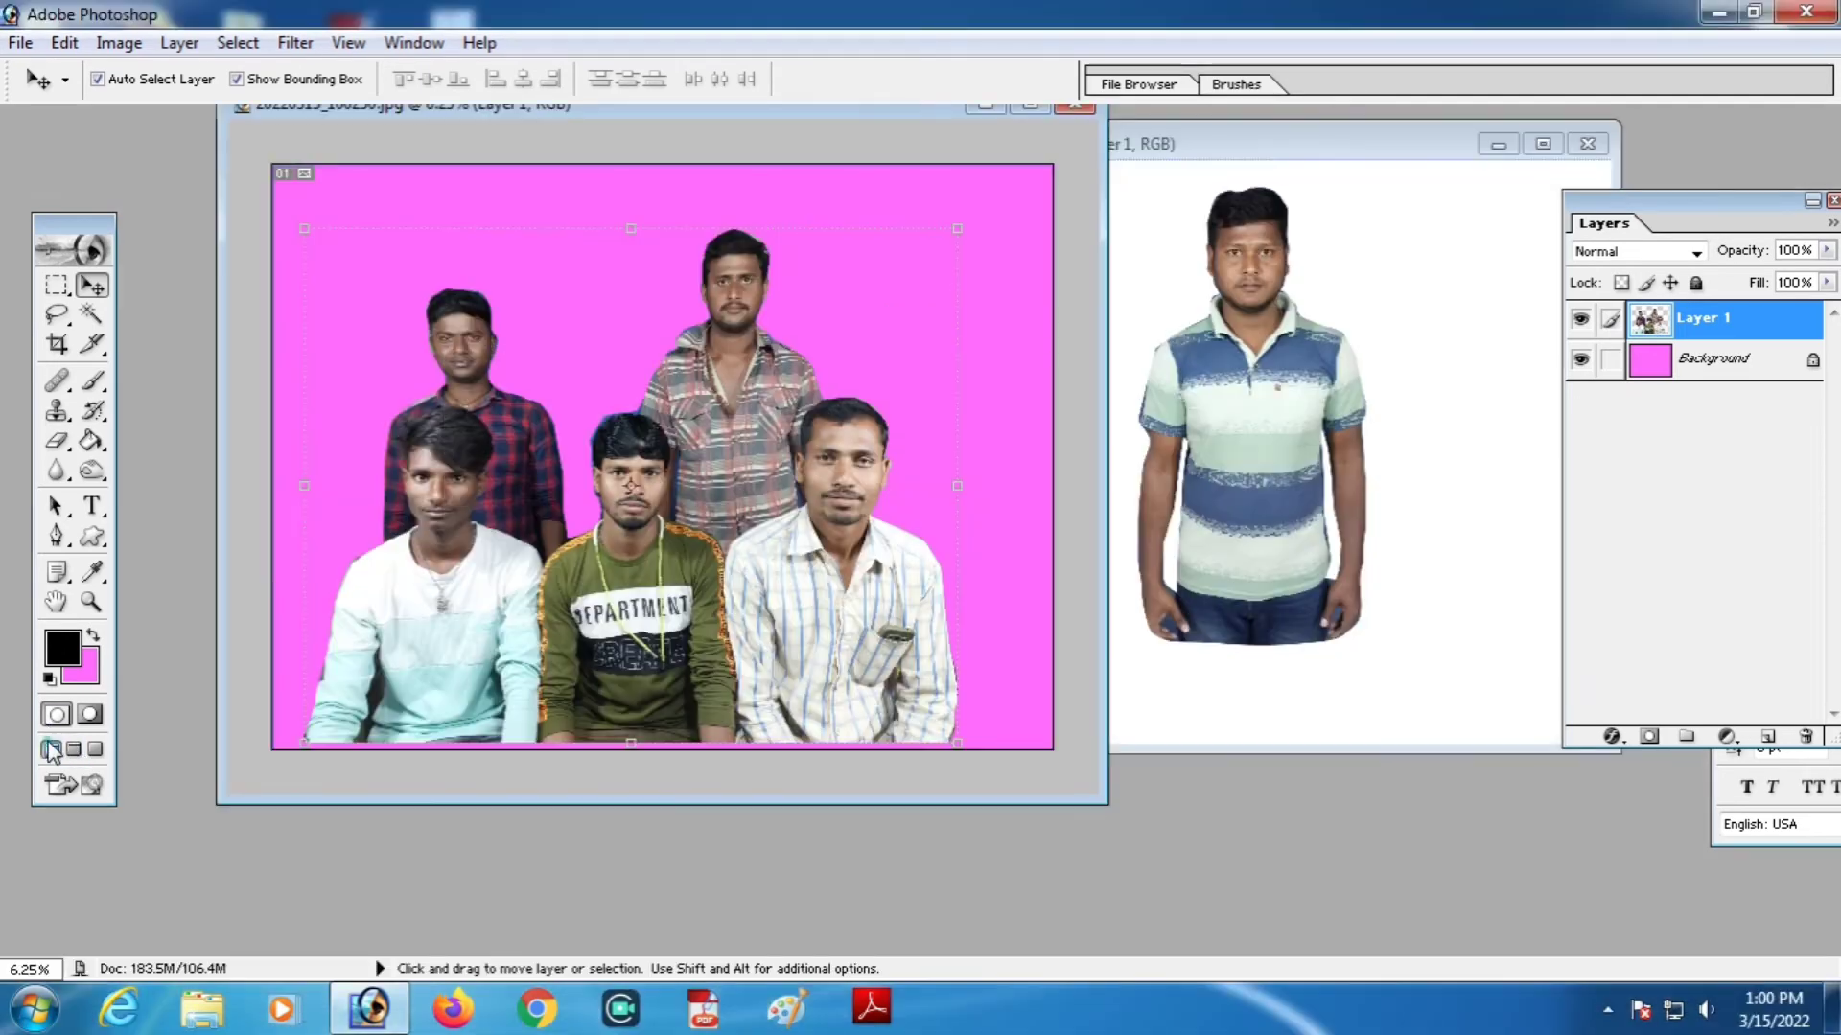
pyautogui.click(1327, 501)
pyautogui.moveTo(1251, 478); pyautogui.dragTo(525, 479)
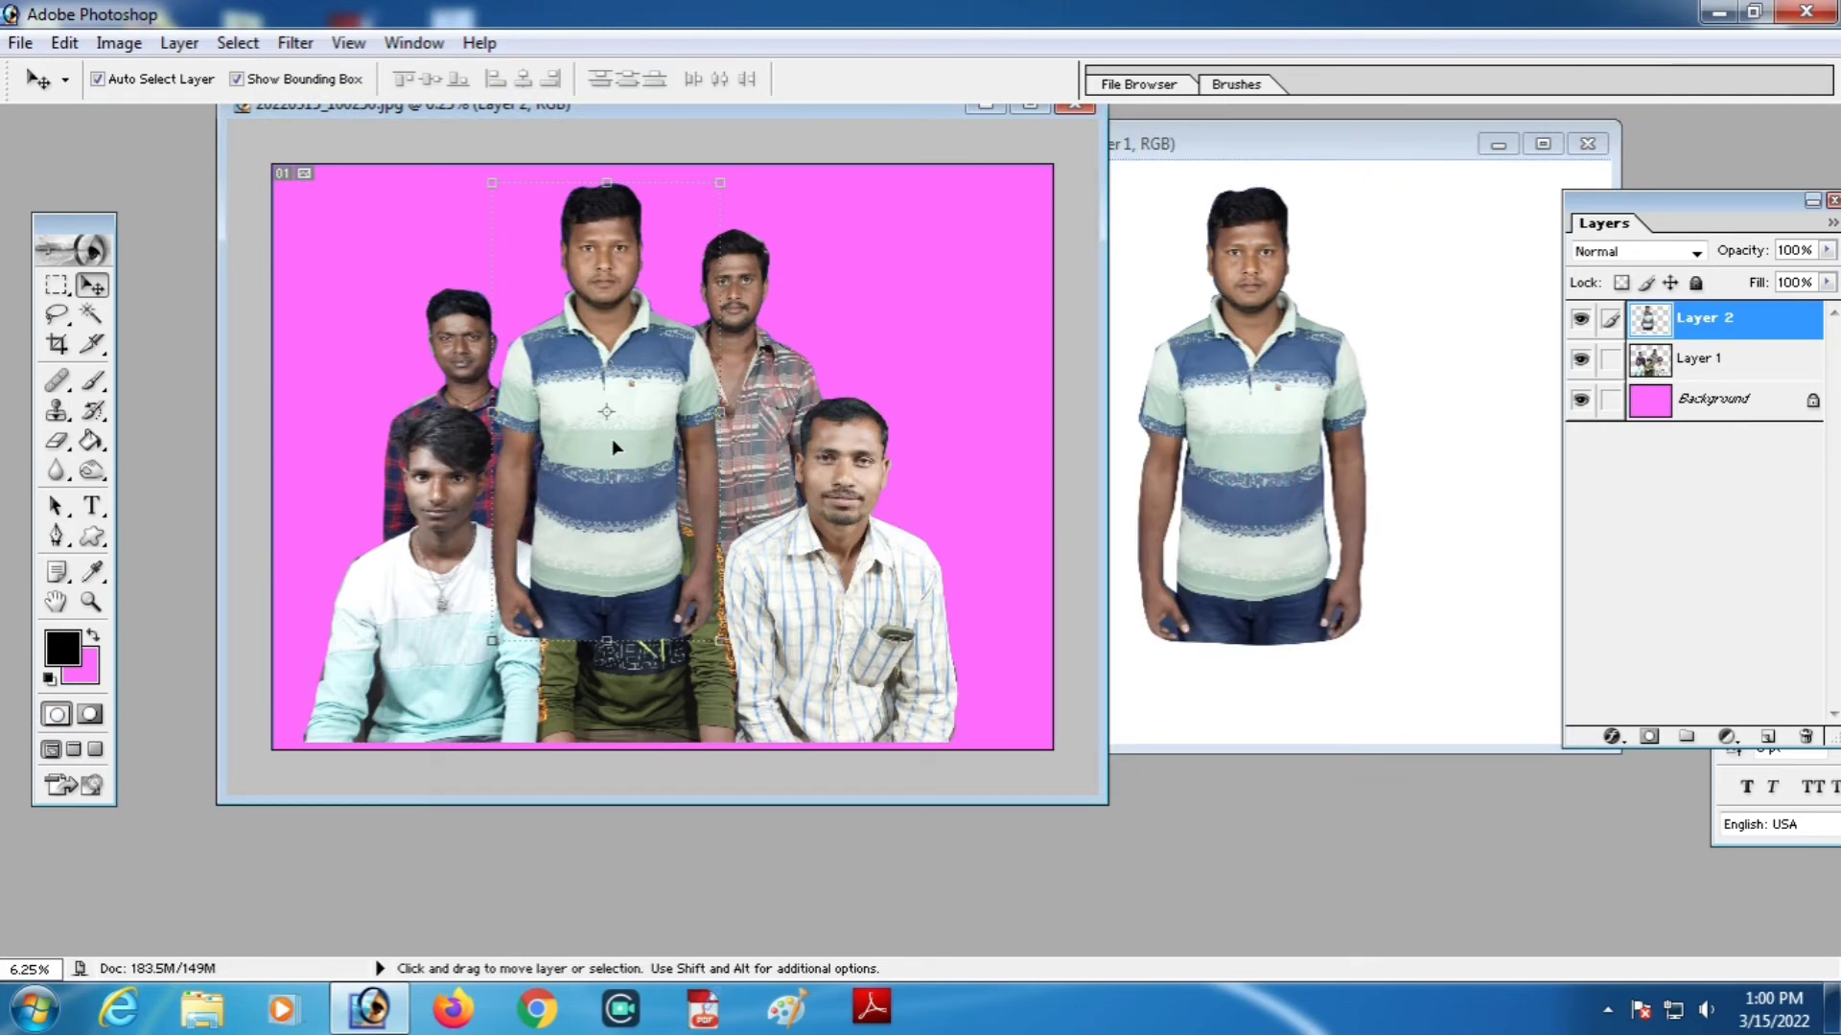
pyautogui.moveTo(611, 439); pyautogui.dragTo(883, 492)
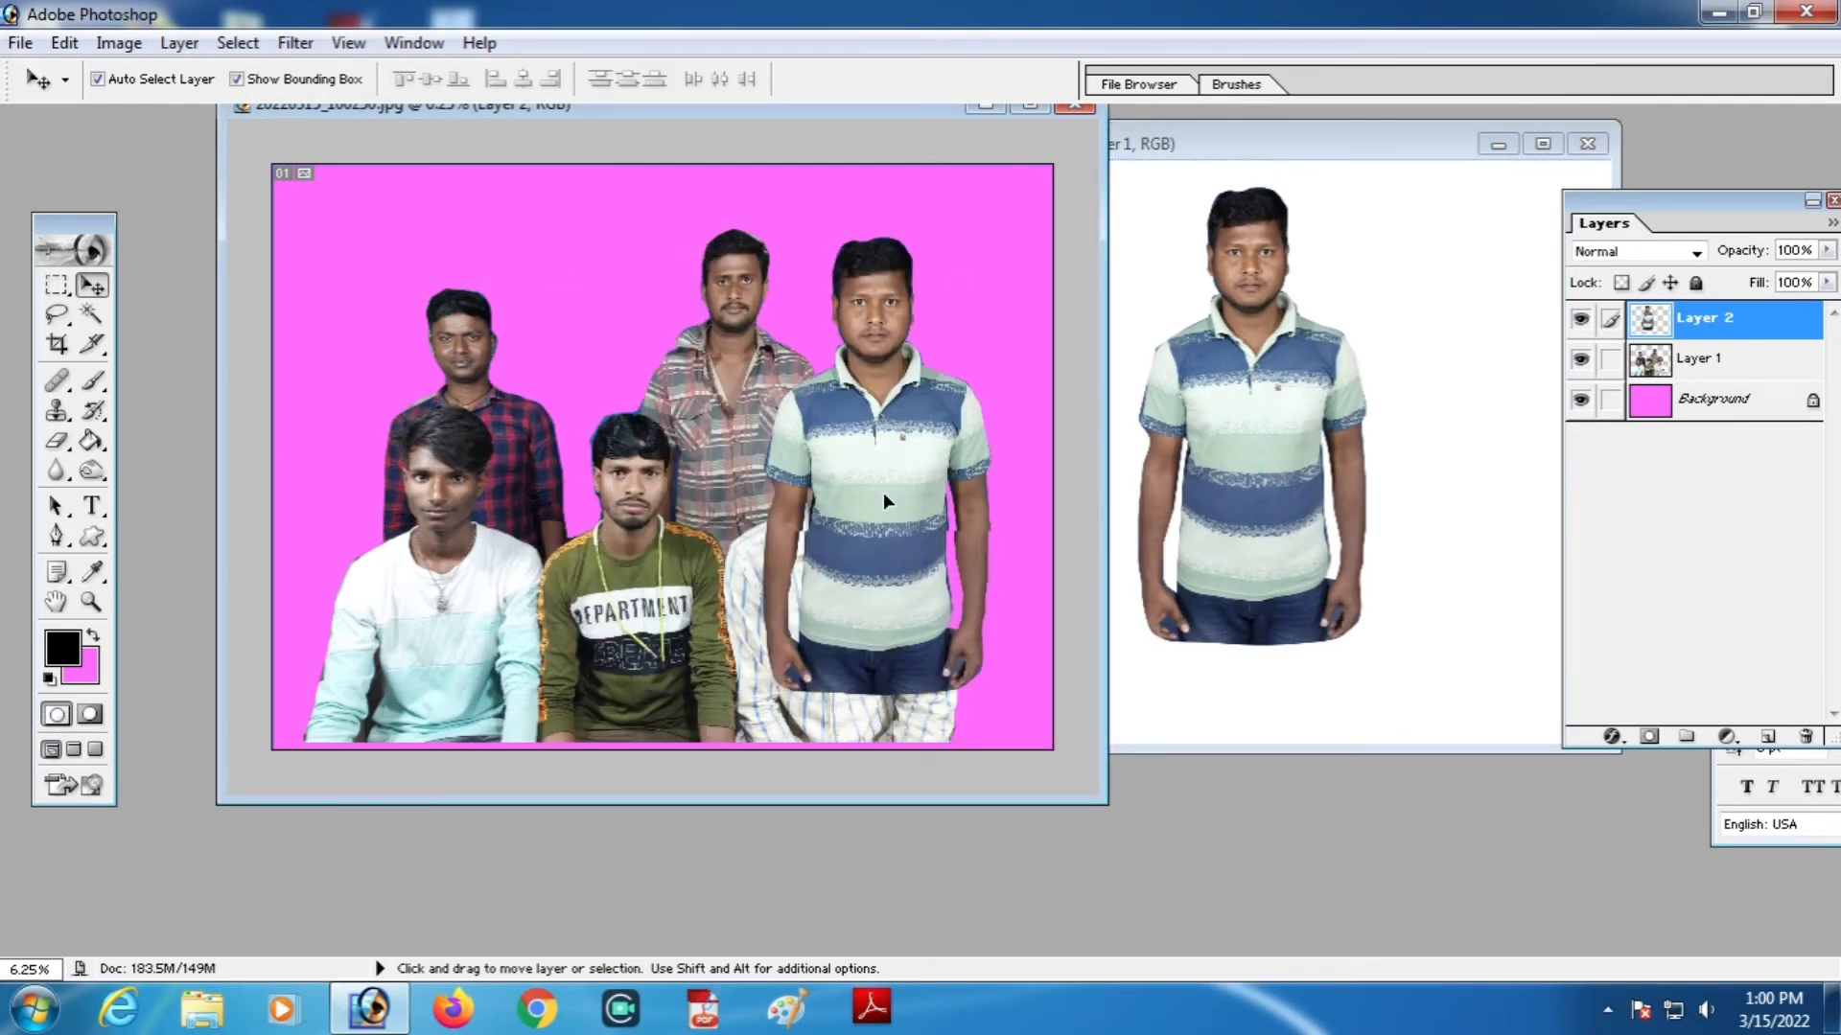
# Move the group up slightly and align the striped-shirt man's head with the standing plaid-shirt man's
pyautogui.moveTo(628, 511); pyautogui.dragTo(631, 497)
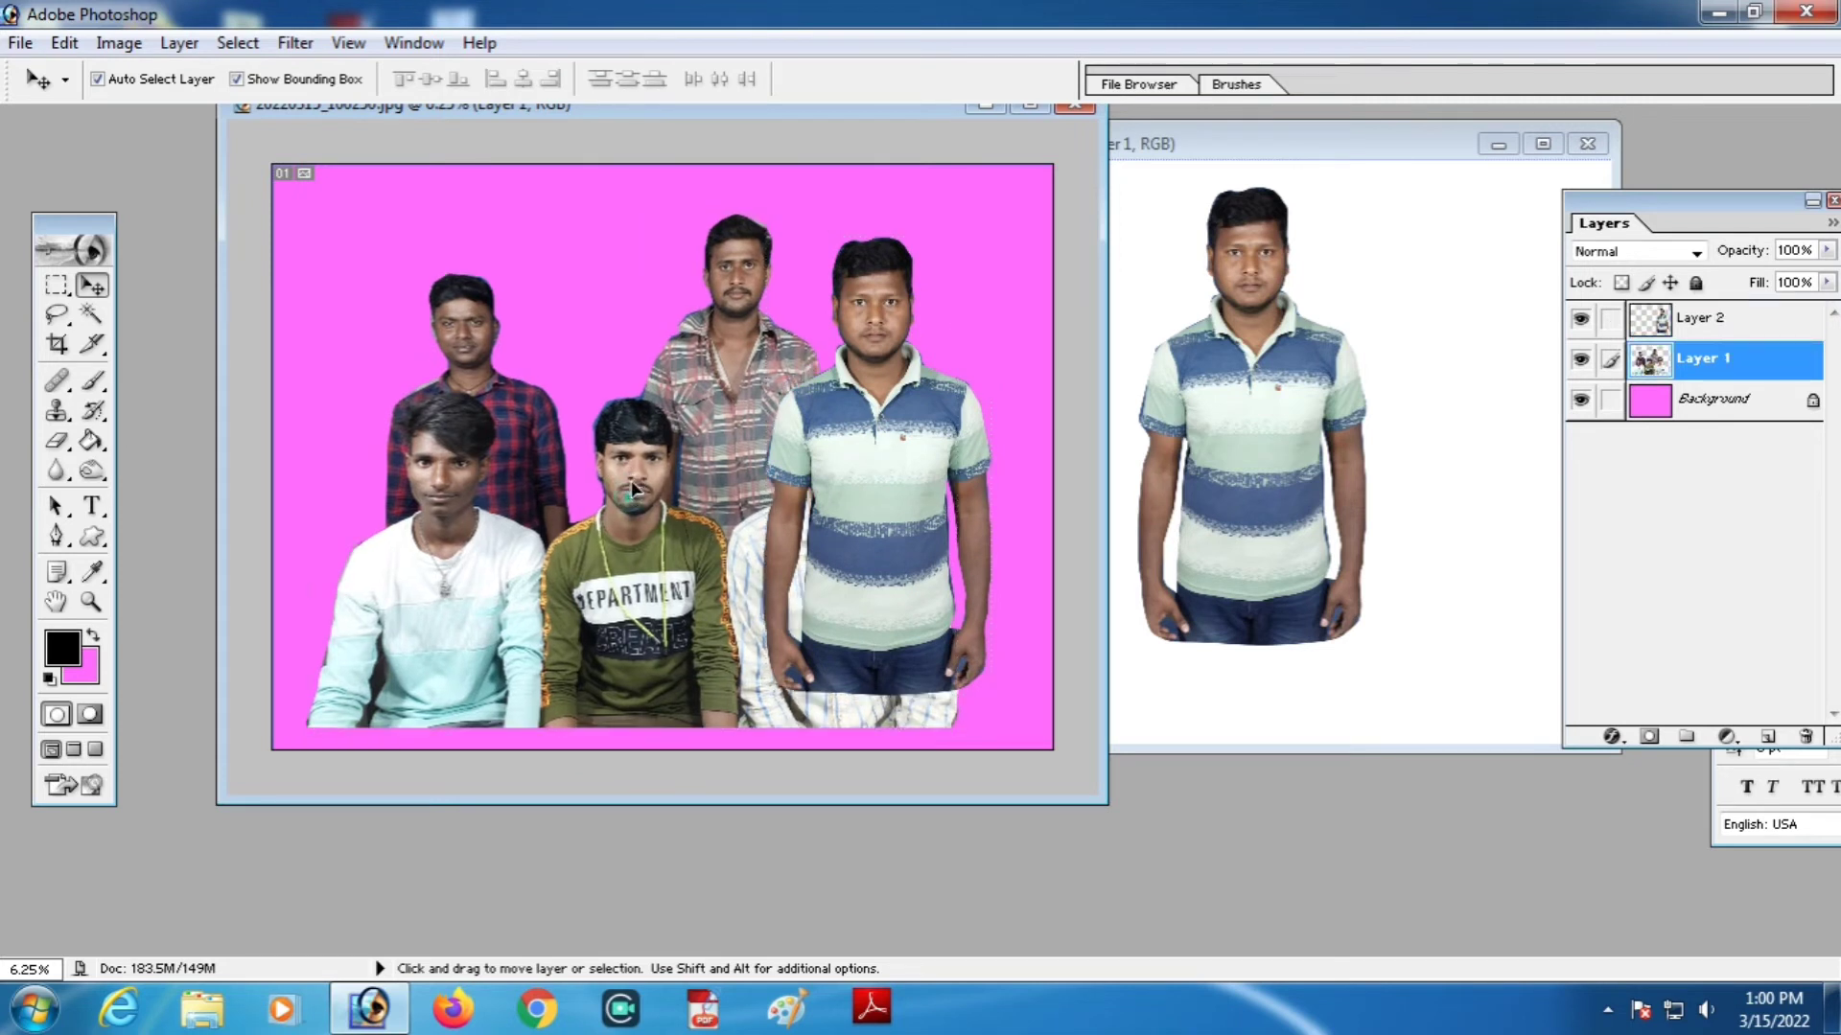
pyautogui.click(924, 476)
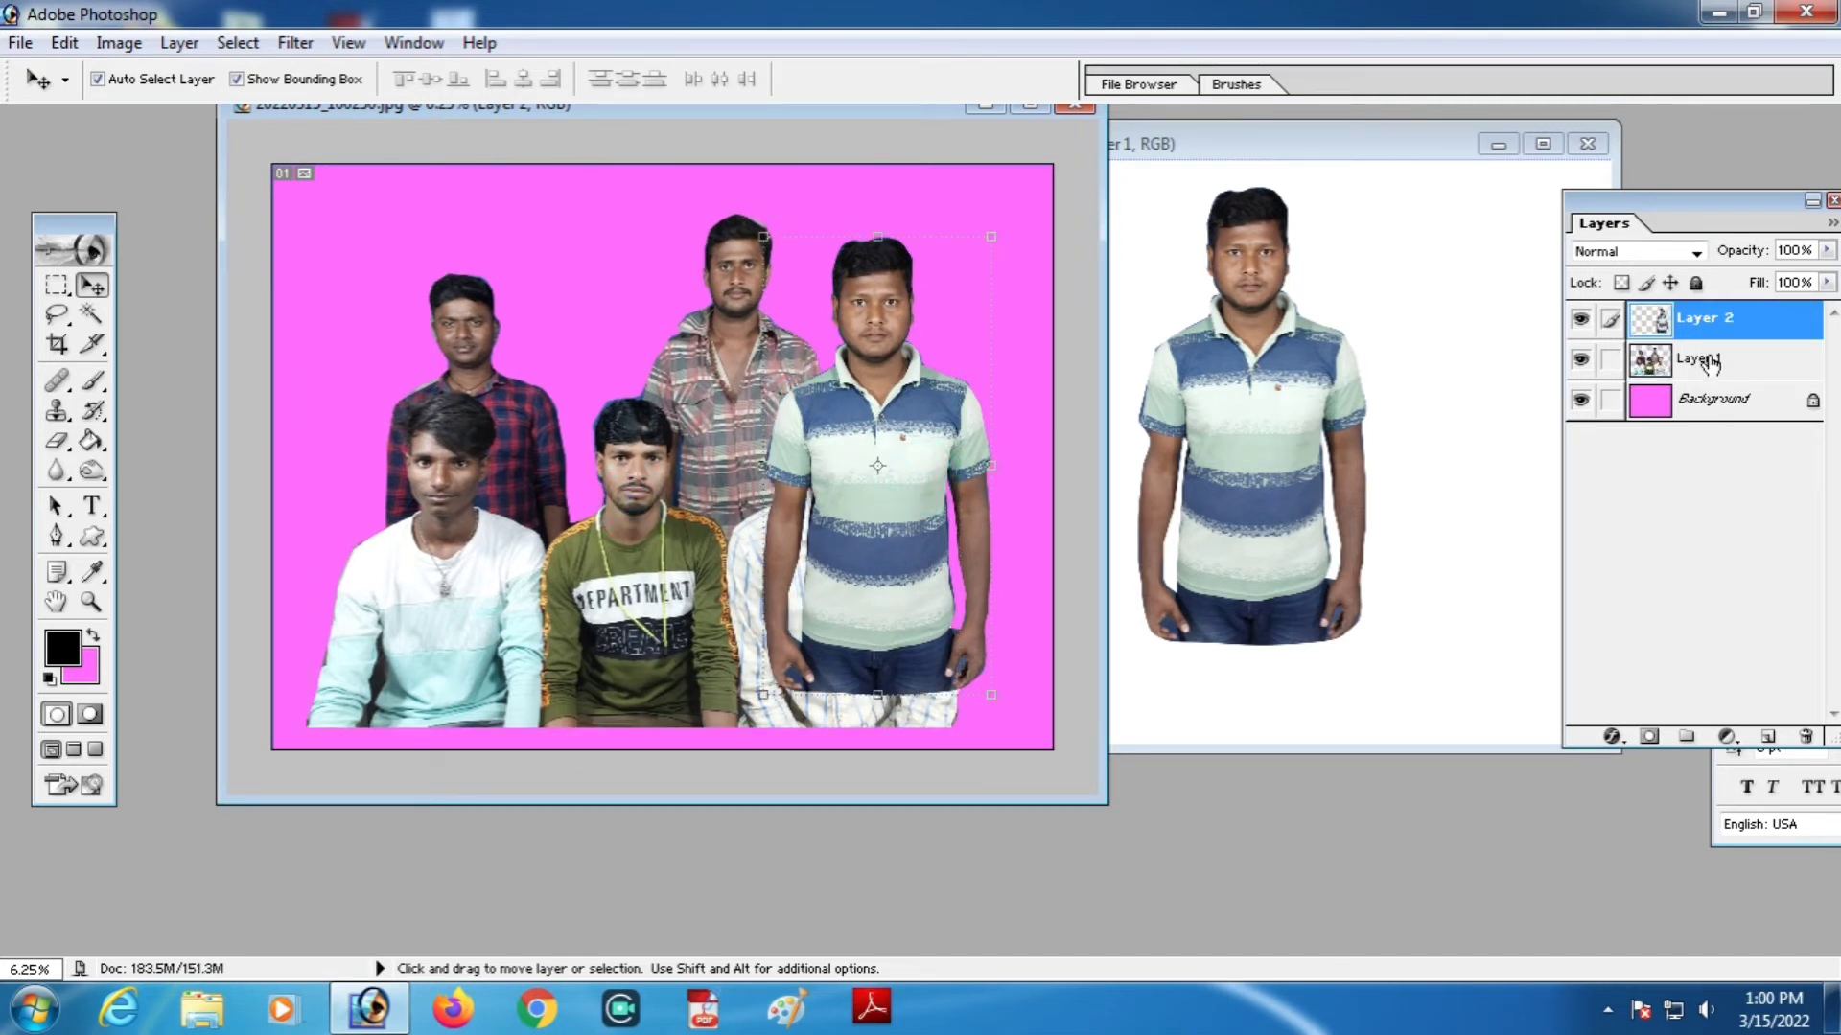
pyautogui.moveTo(896, 431)
pyautogui.mouseDown()
pyautogui.moveTo(869, 450)
pyautogui.moveTo(876, 433)
pyautogui.mouseUp()
pyautogui.moveTo(891, 406)
pyautogui.mouseDown()
pyautogui.moveTo(637, 423)
pyautogui.moveTo(899, 410)
pyautogui.mouseUp()
pyautogui.moveTo(897, 410)
pyautogui.mouseDown()
pyautogui.moveTo(871, 394)
pyautogui.moveTo(906, 393)
pyautogui.mouseUp()
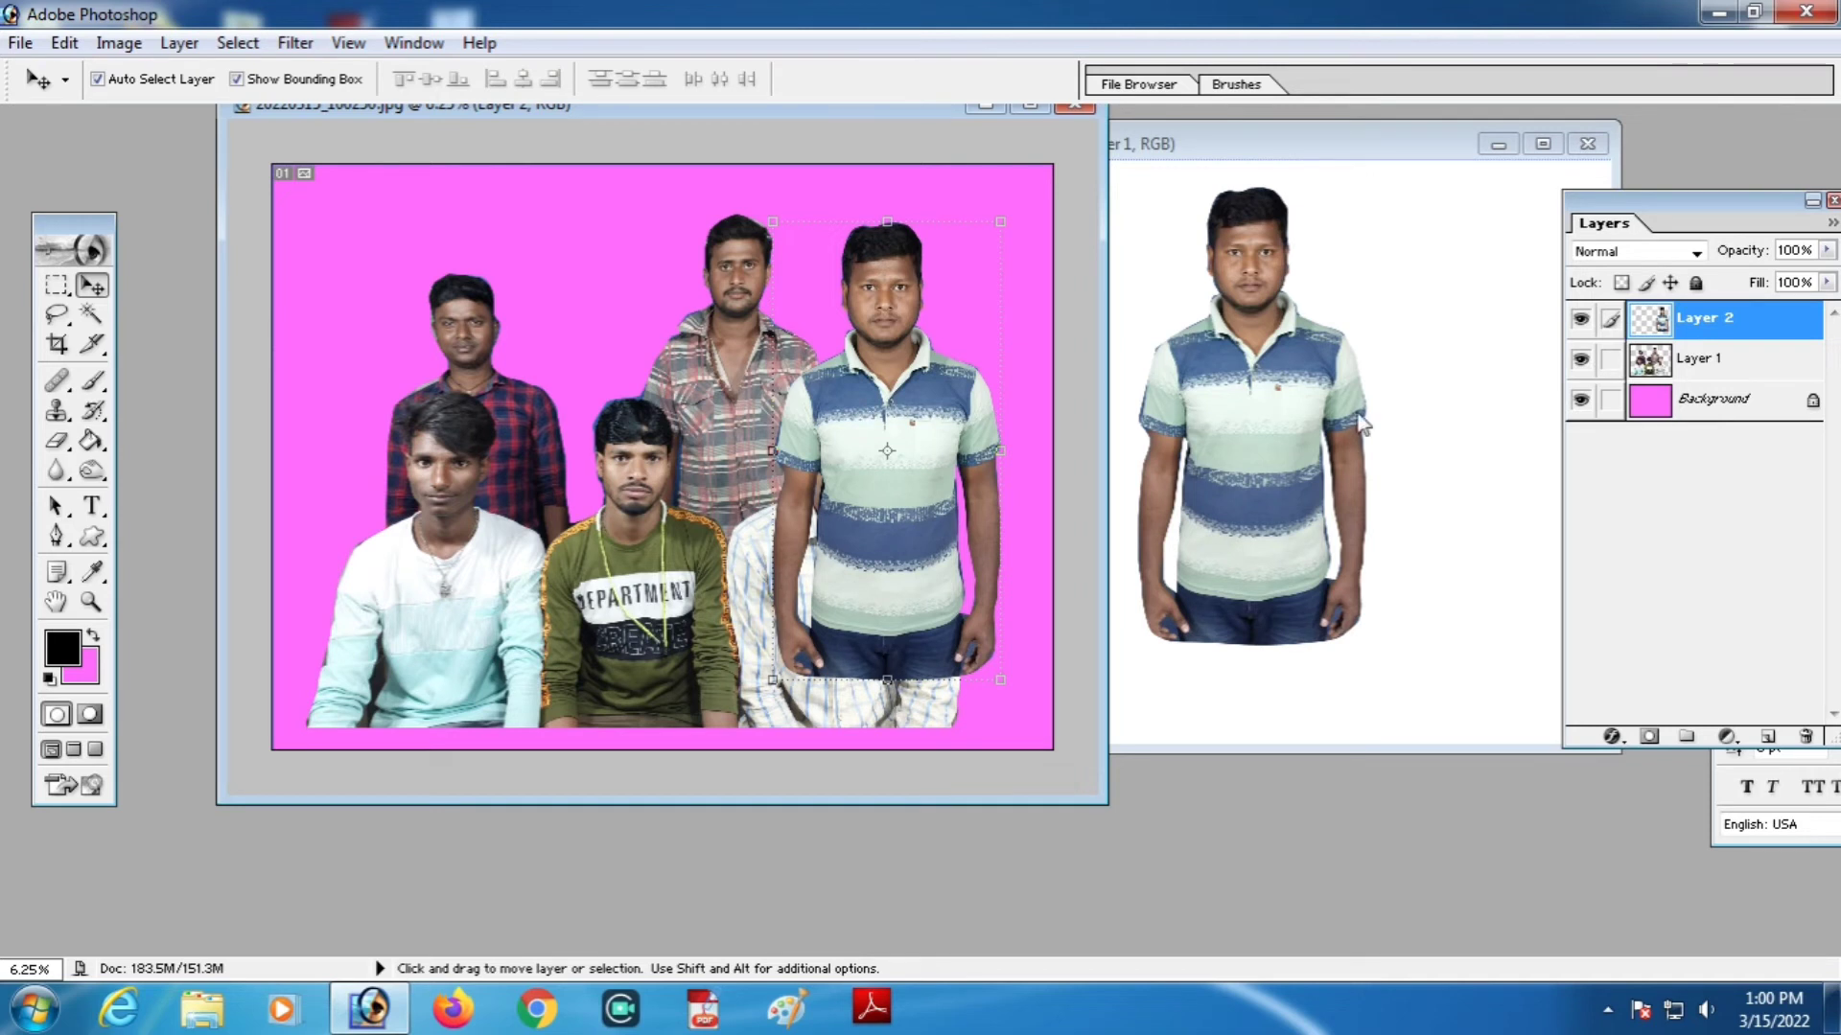
# Move Layer 2 below Layer 1 and scale the striped-shirt man down slightly in the maximized group photo
pyautogui.moveTo(1697, 329); pyautogui.dragTo(1703, 376)
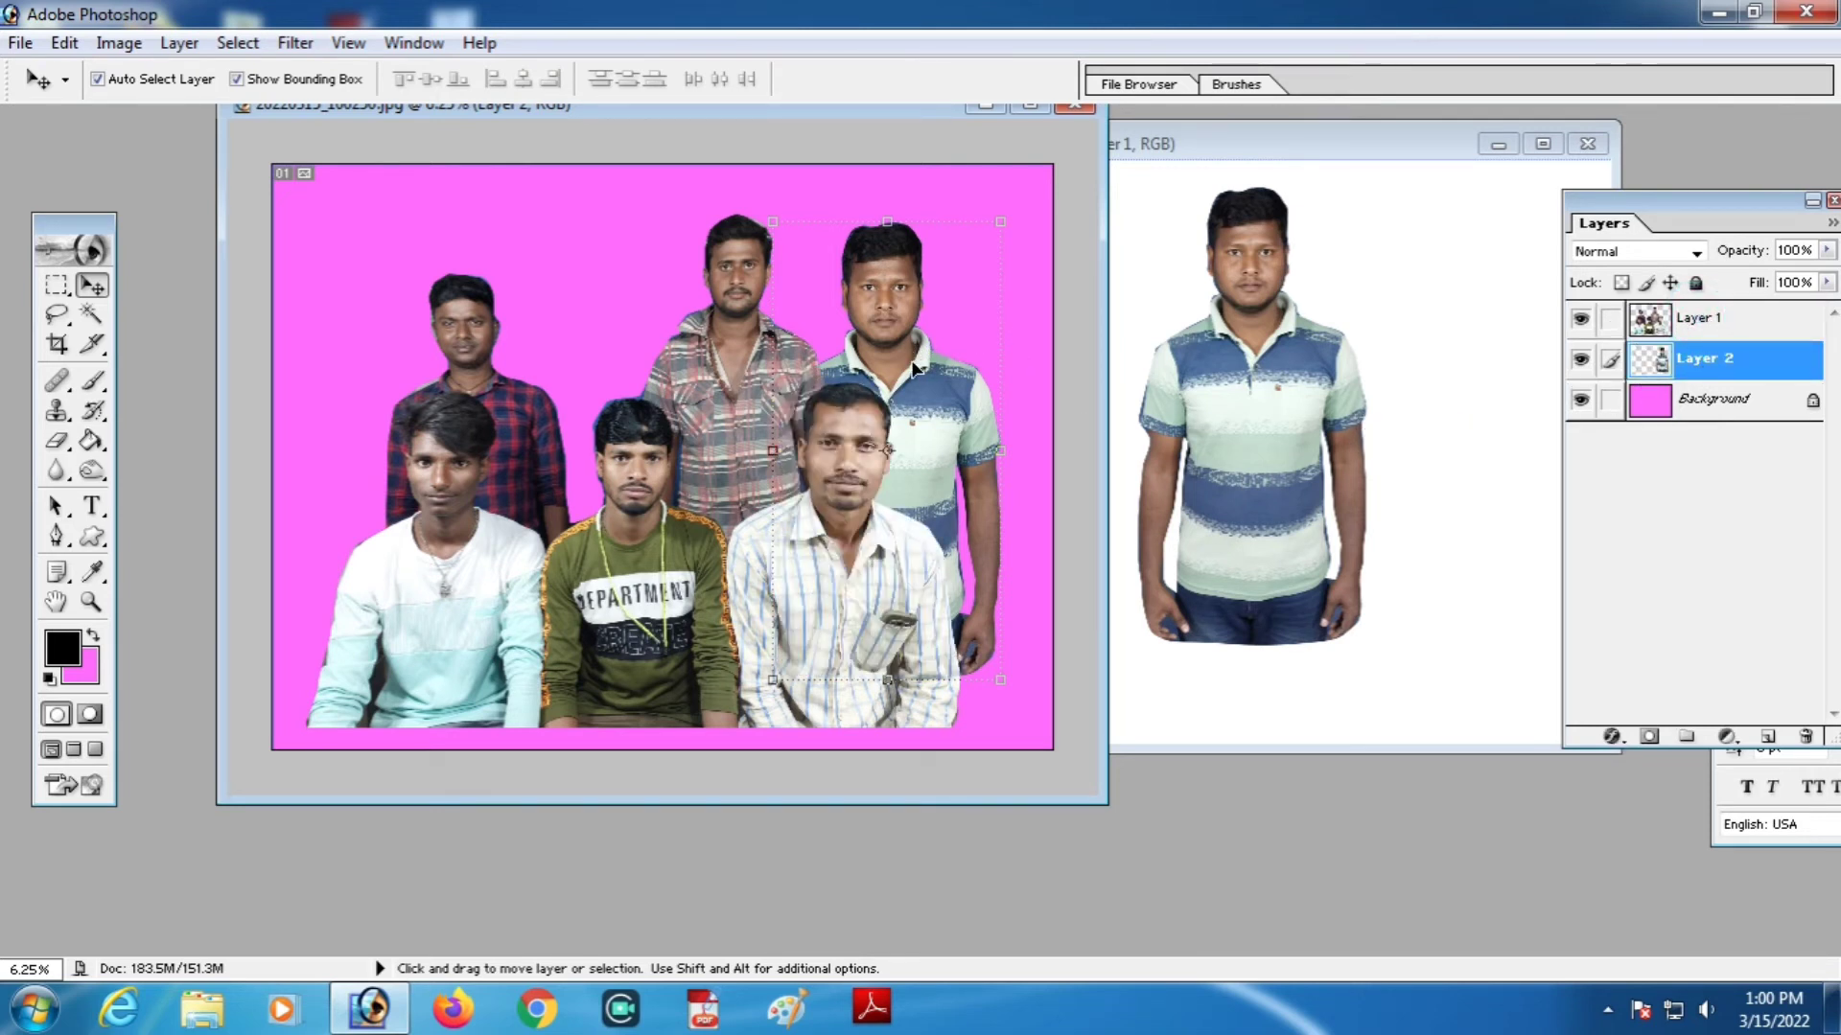
pyautogui.click(1020, 108)
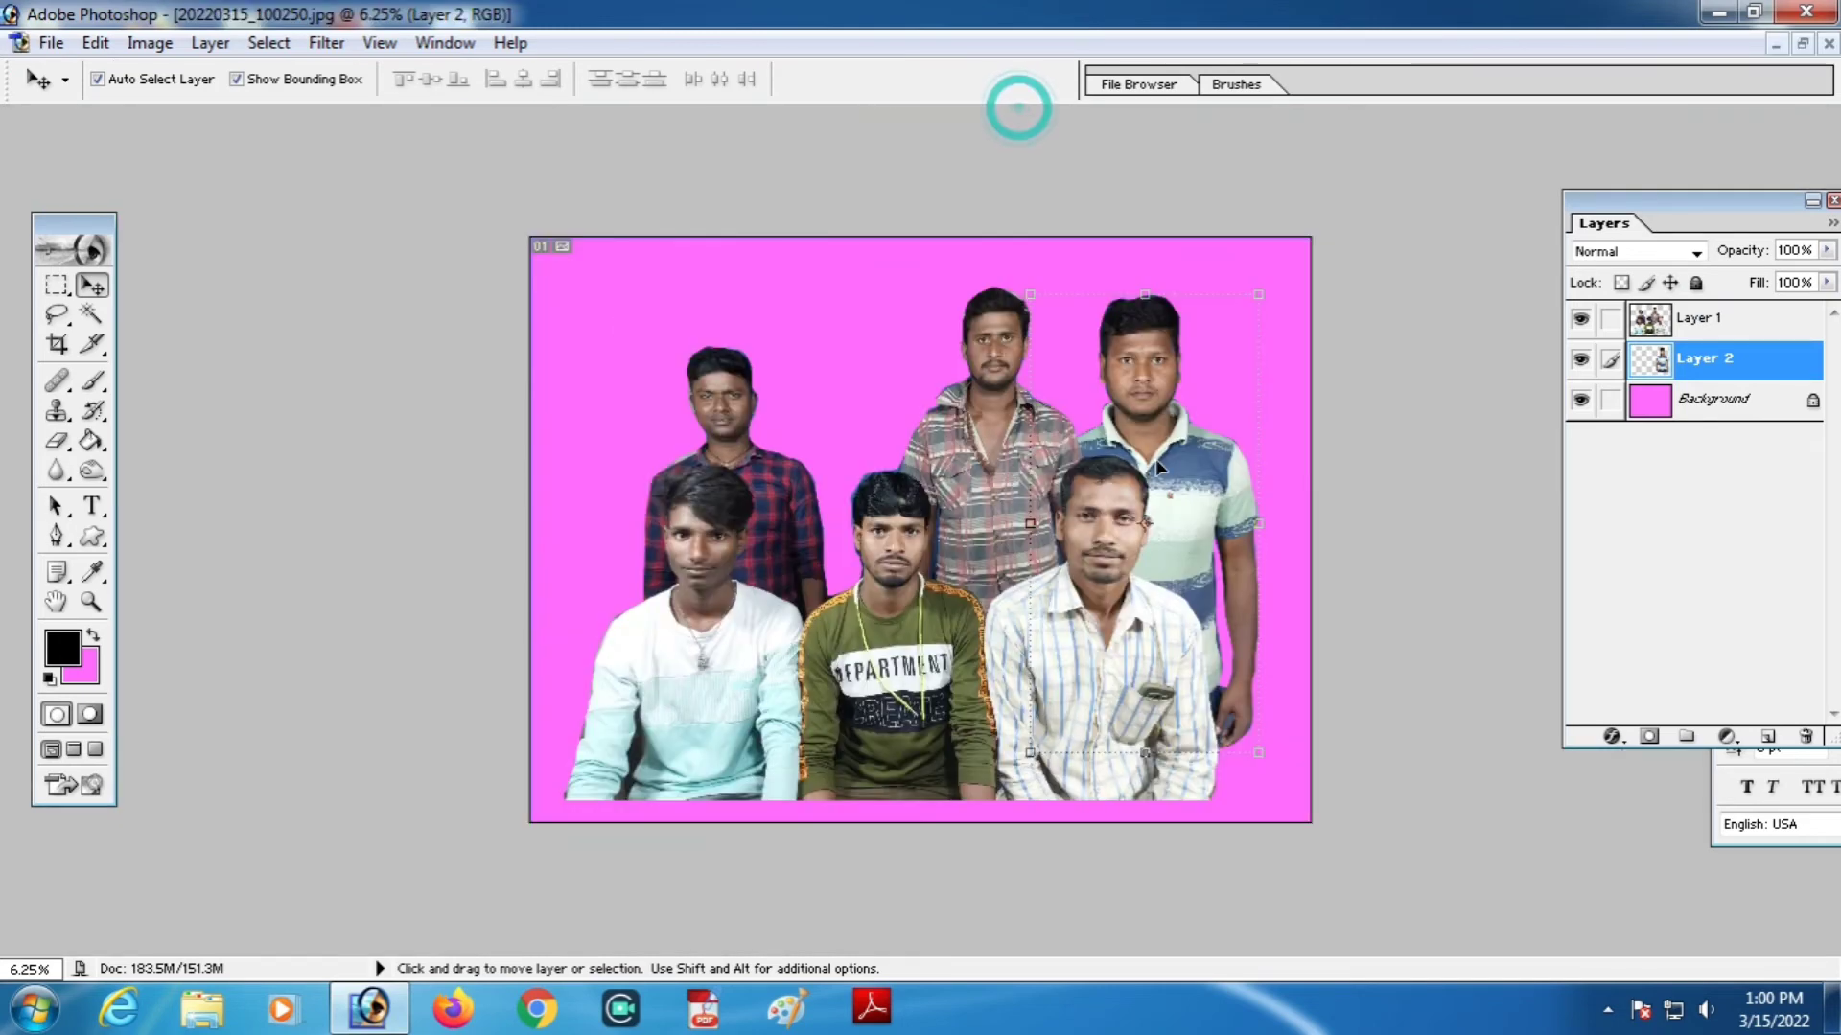
pyautogui.moveTo(1164, 450); pyautogui.dragTo(1182, 423)
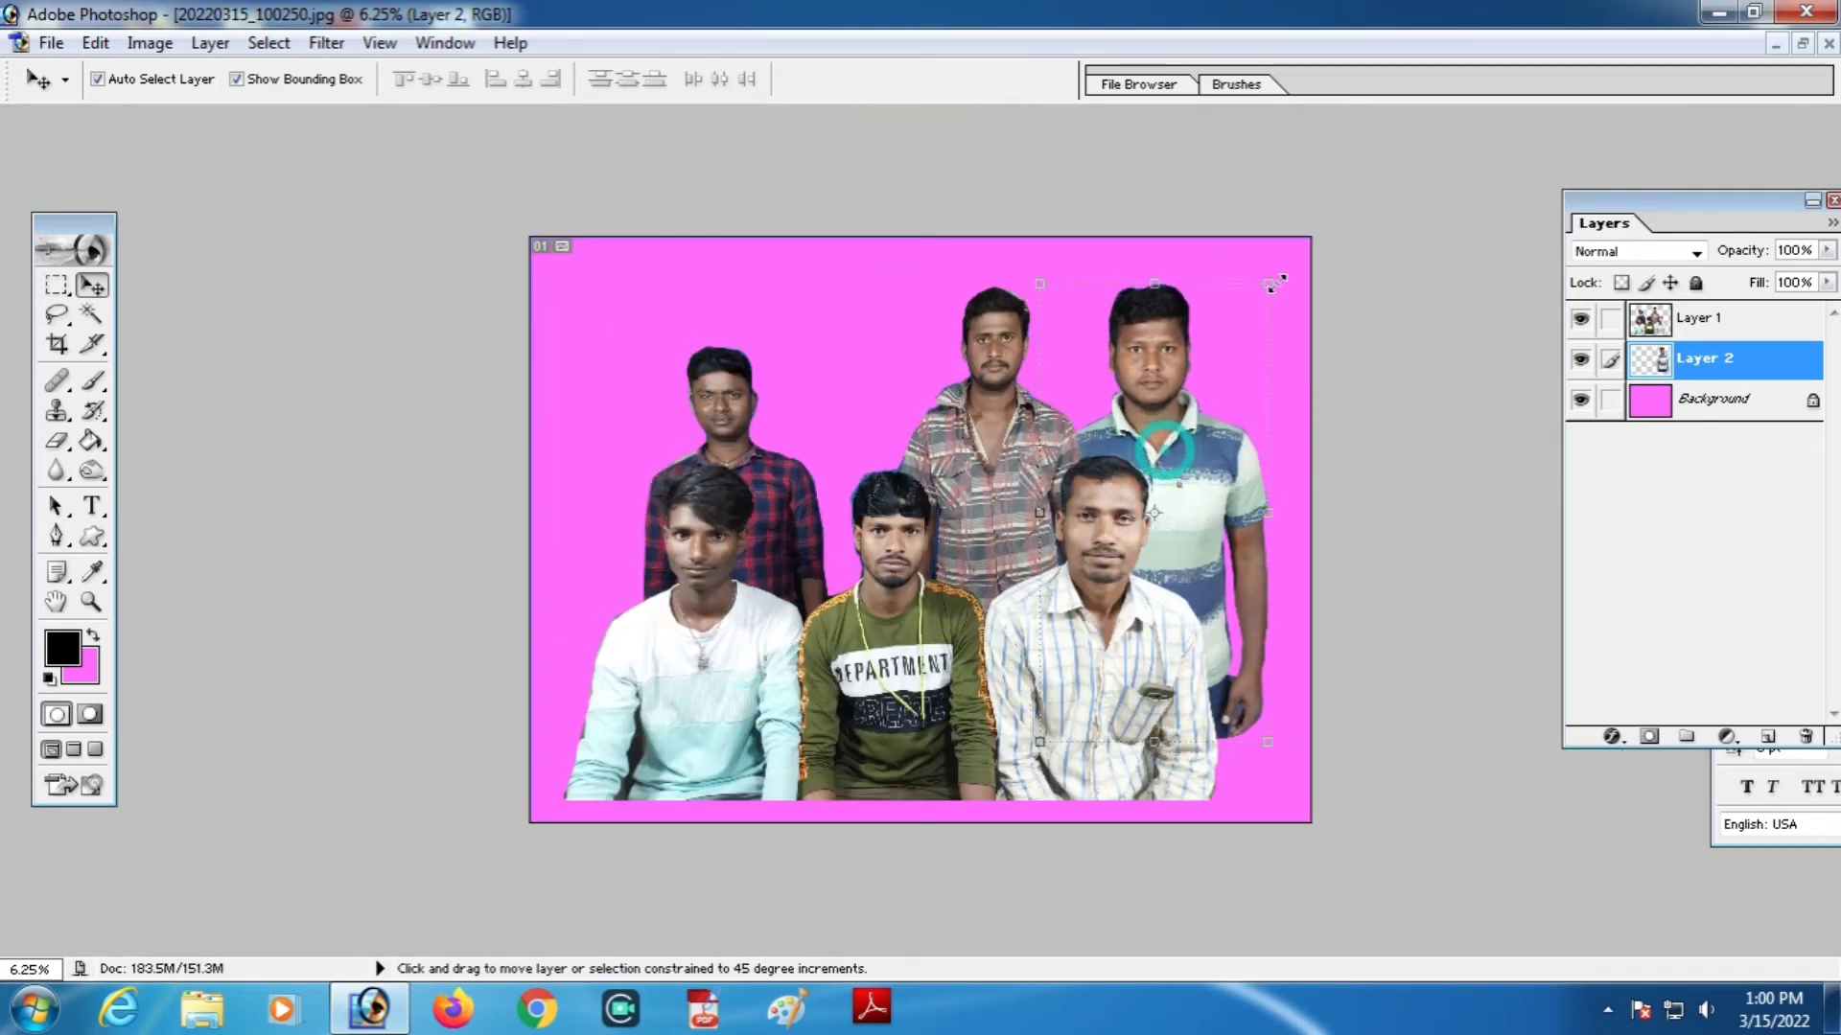
pyautogui.moveTo(1272, 280); pyautogui.dragTo(1252, 331)
pyautogui.press('Return')
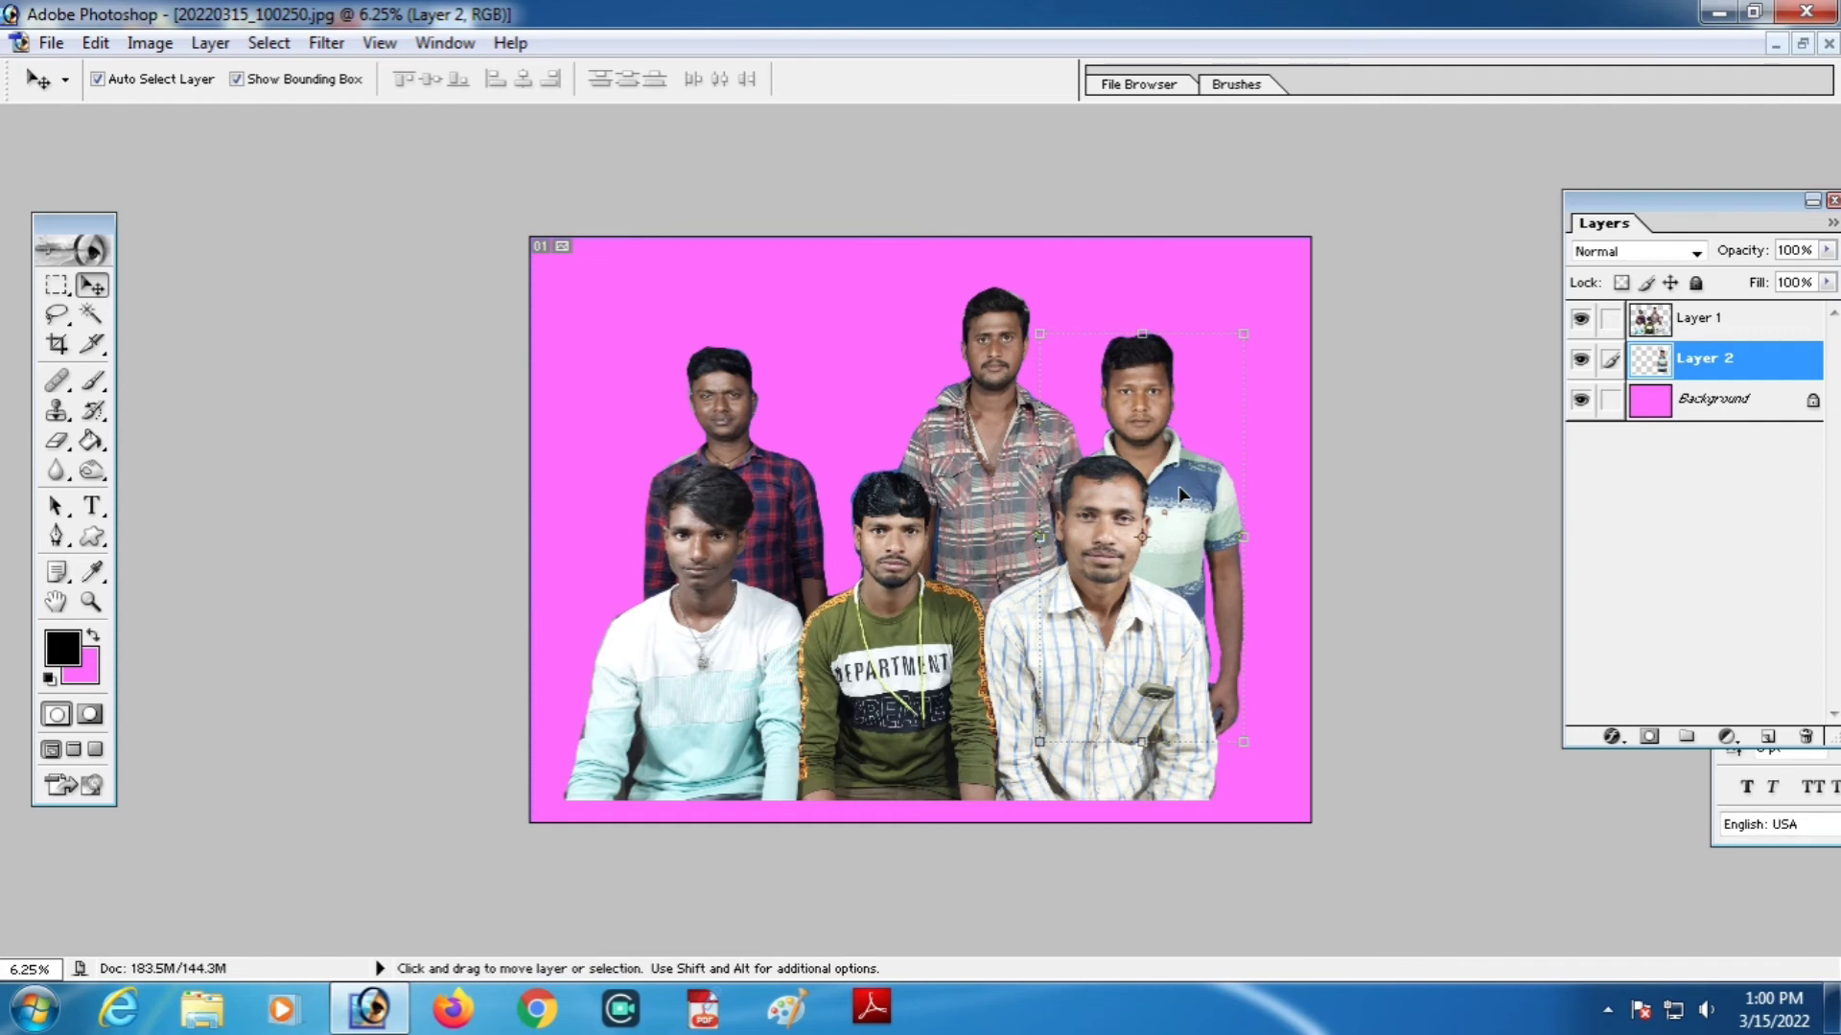
# Place the striped-shirt man between the two standing men and scale him down a little more
pyautogui.moveTo(1177, 485); pyautogui.dragTo(903, 484)
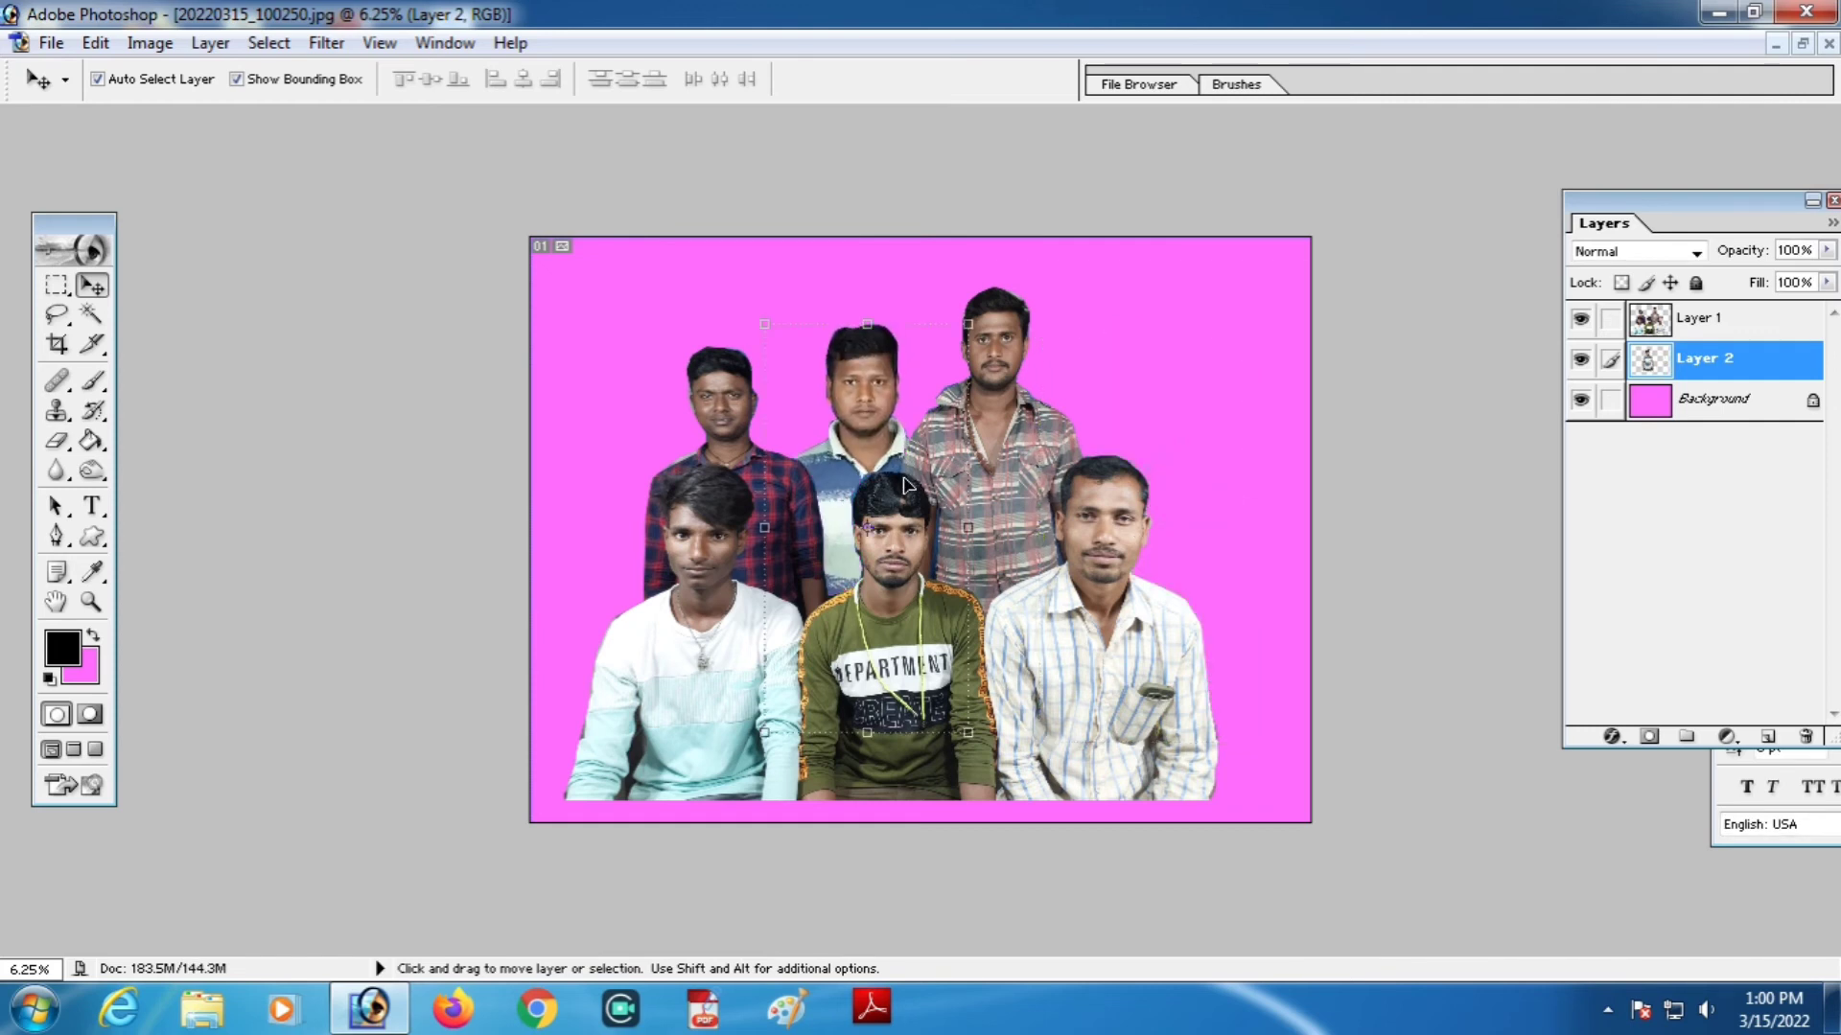
pyautogui.moveTo(865, 464); pyautogui.dragTo(861, 463)
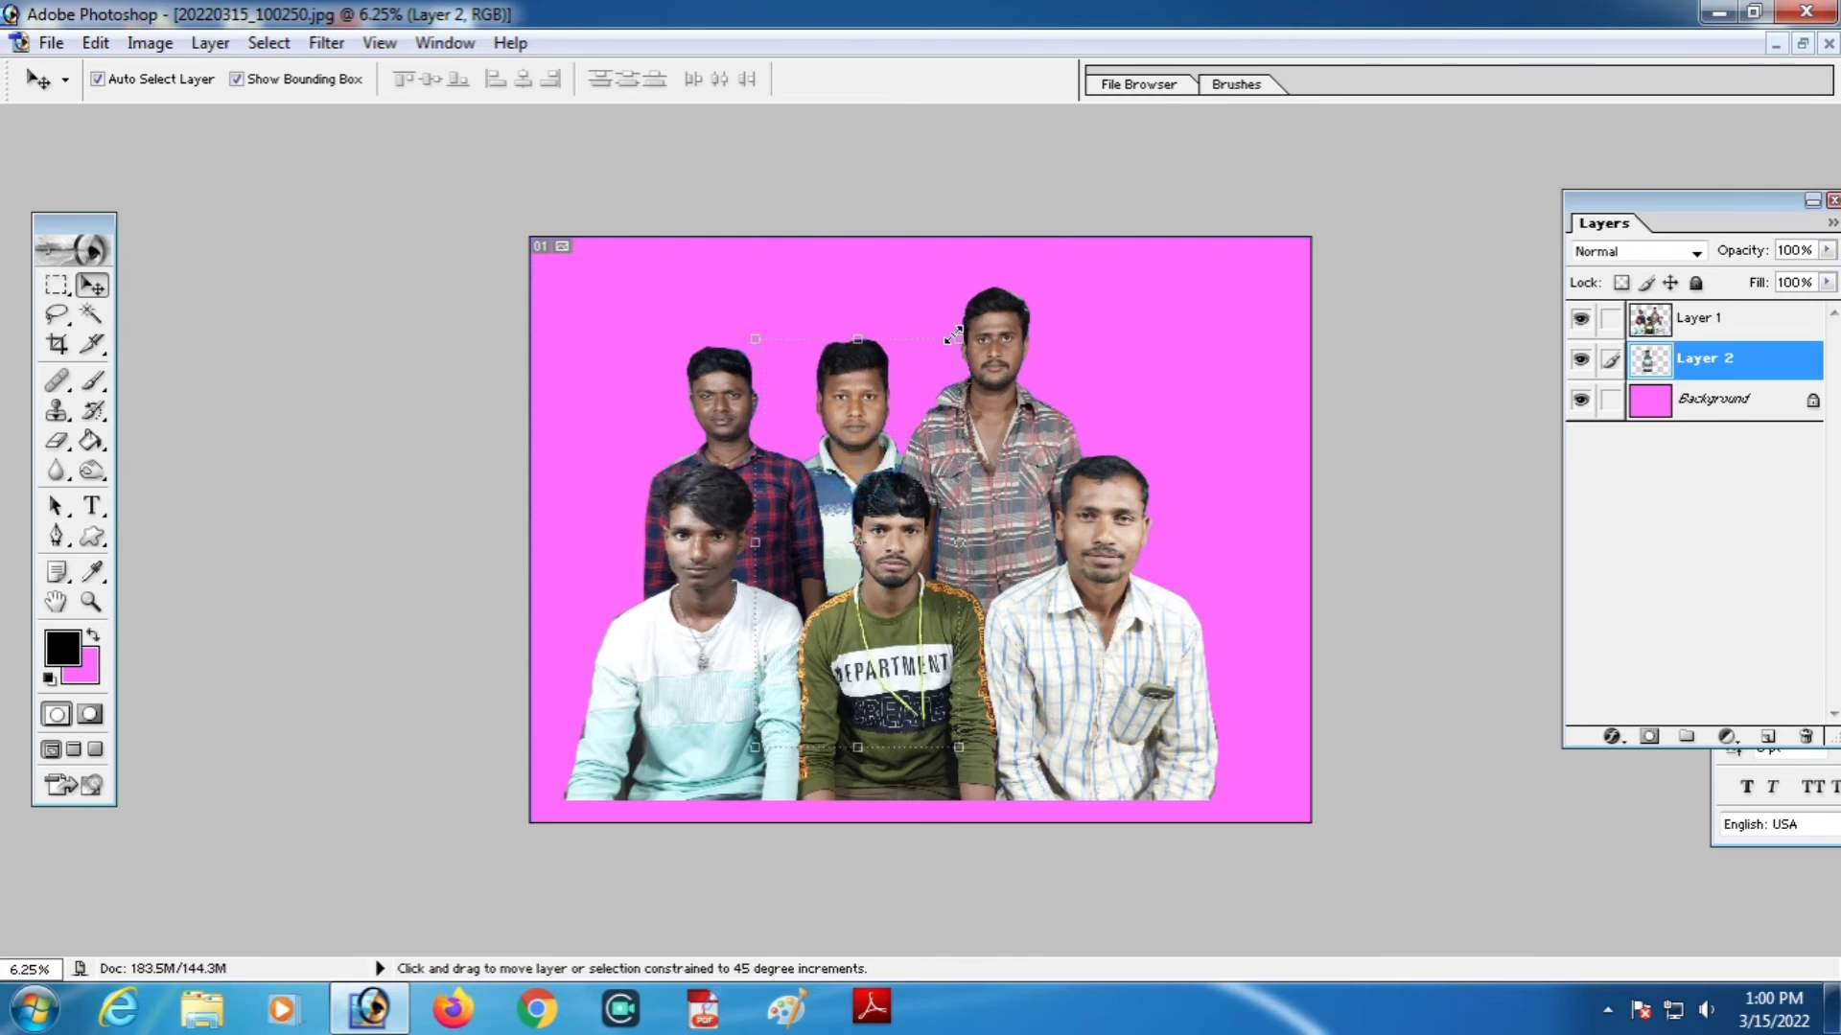
pyautogui.moveTo(958, 339); pyautogui.dragTo(942, 370)
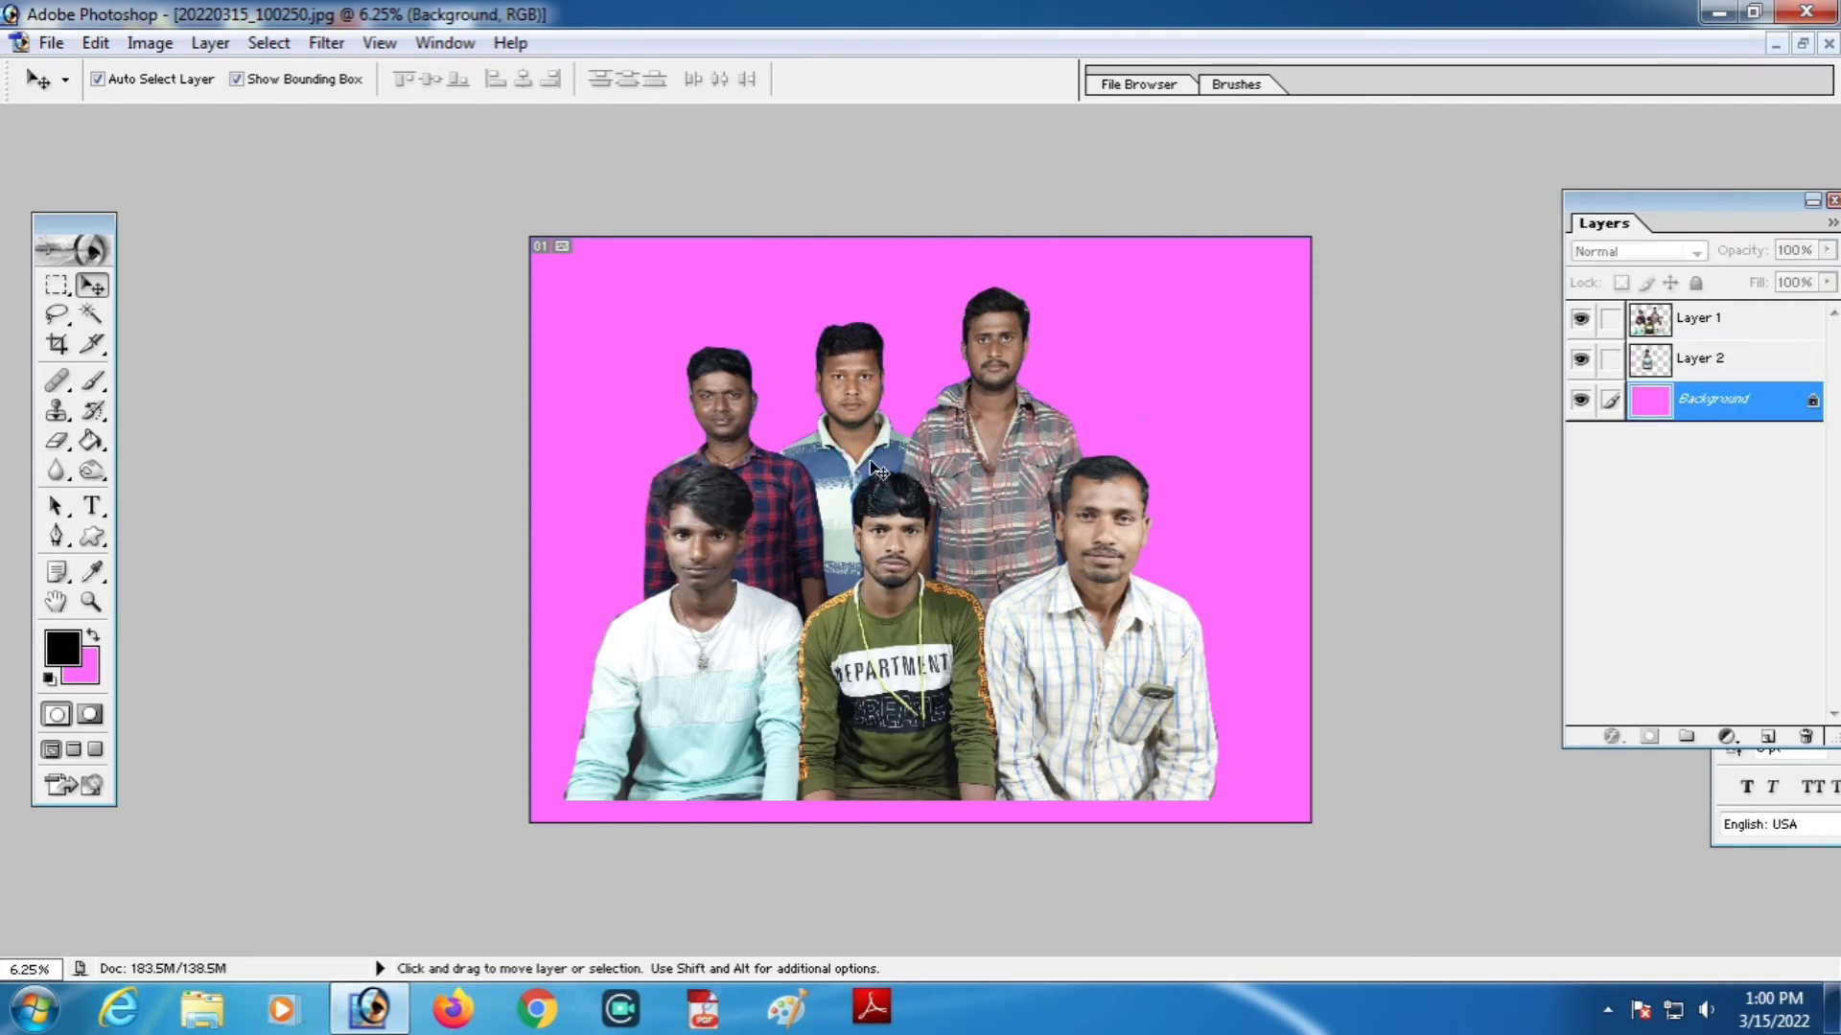
pyautogui.moveTo(859, 418); pyautogui.dragTo(863, 434)
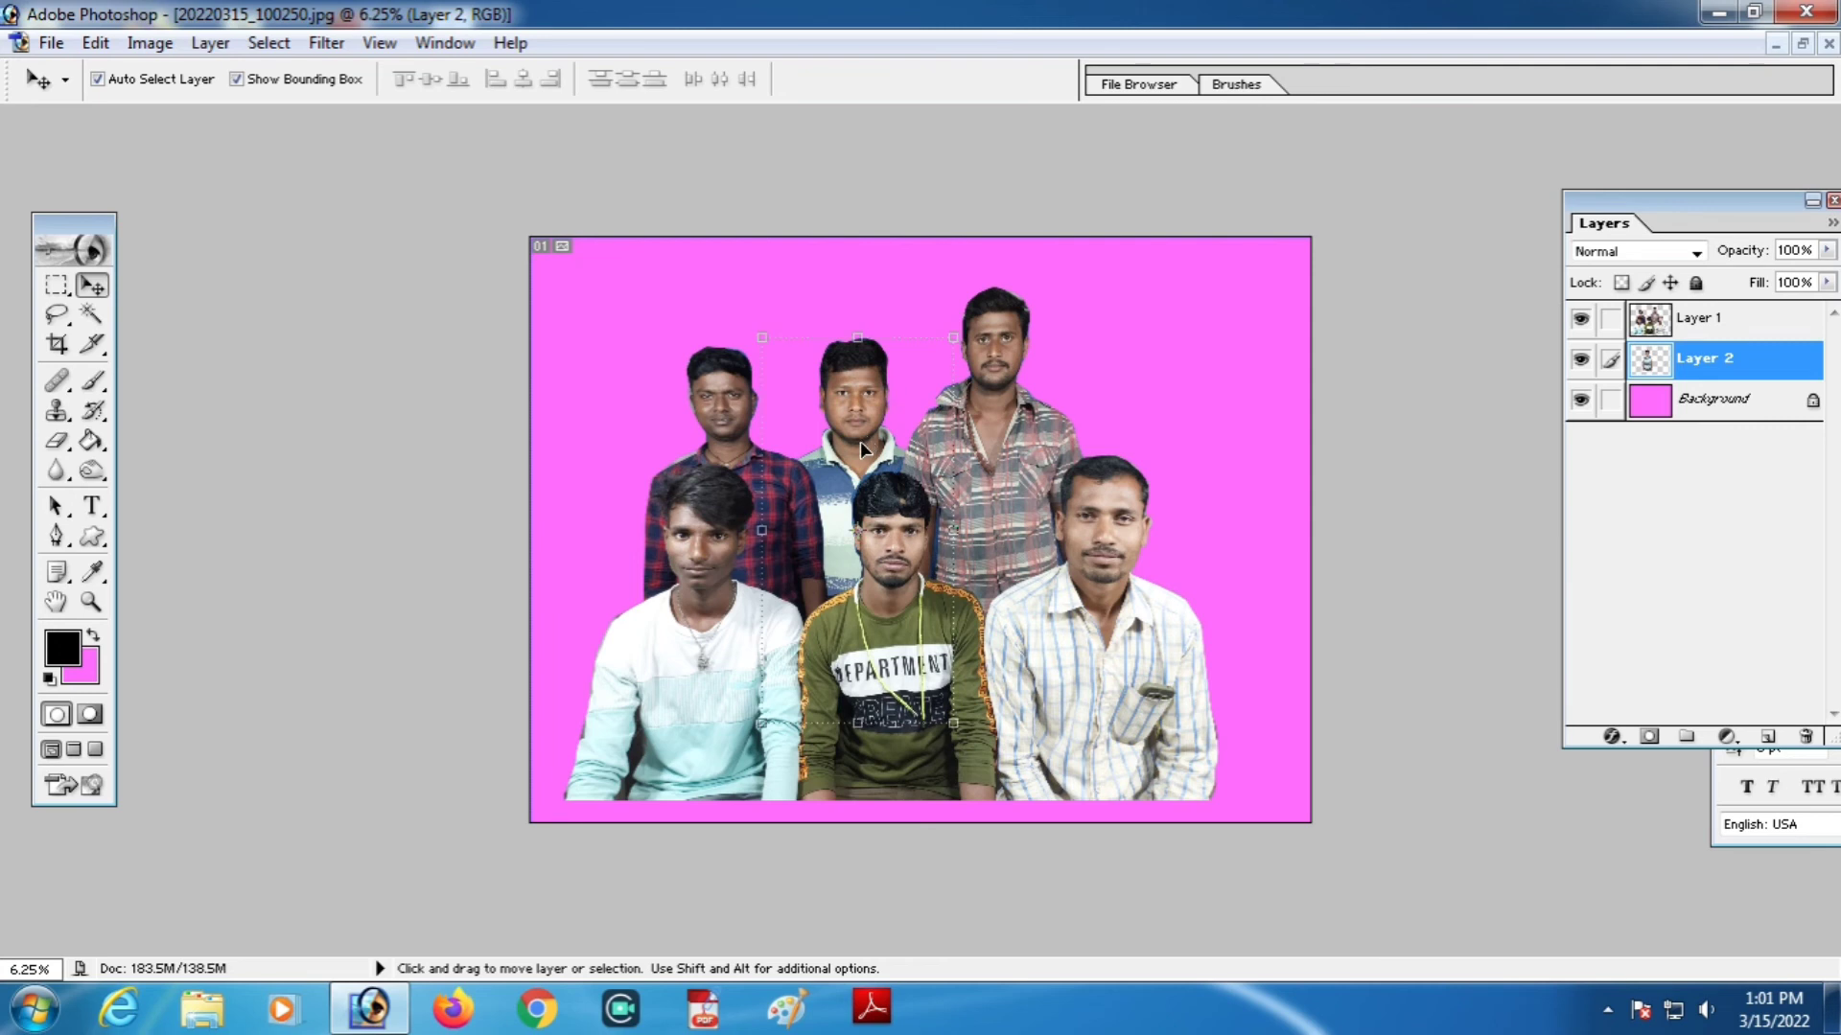
# Move the striped-shirt man back behind the seated white-checked-shirt man and select the group's layer
pyautogui.moveTo(860, 441); pyautogui.dragTo(1132, 441)
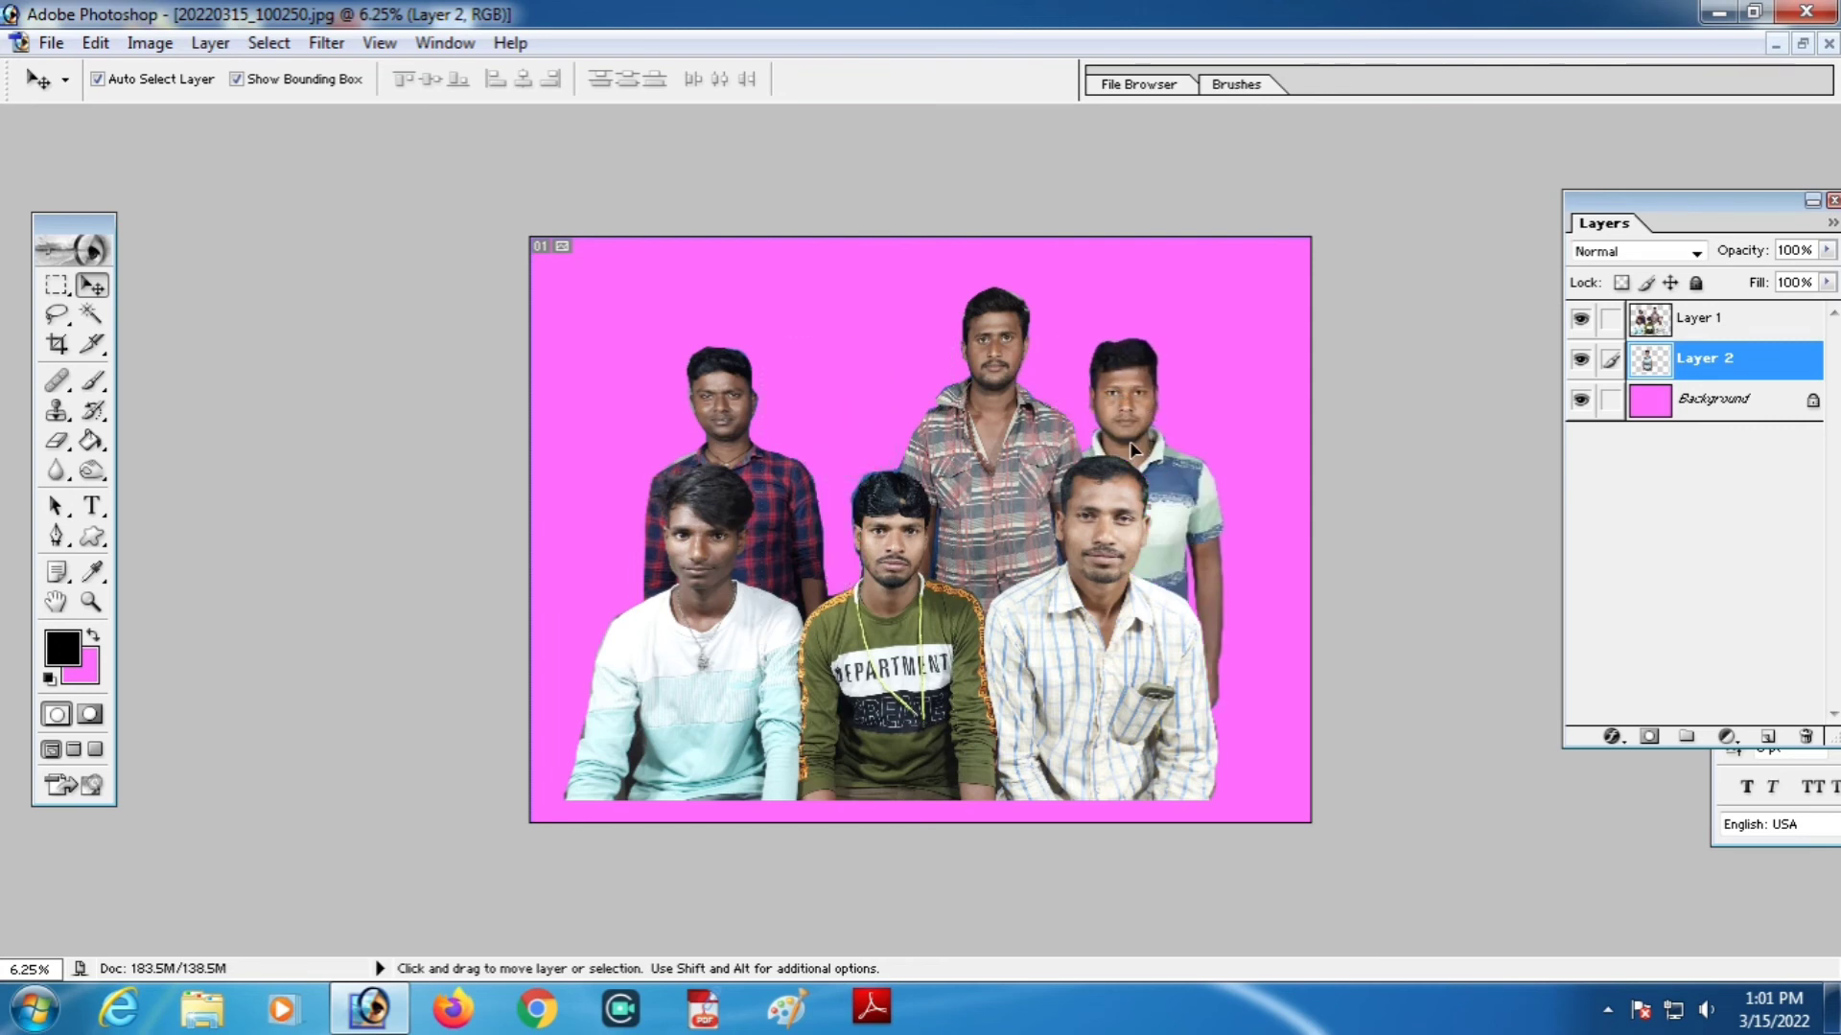
pyautogui.moveTo(1129, 441); pyautogui.dragTo(1135, 440)
pyautogui.click(754, 628)
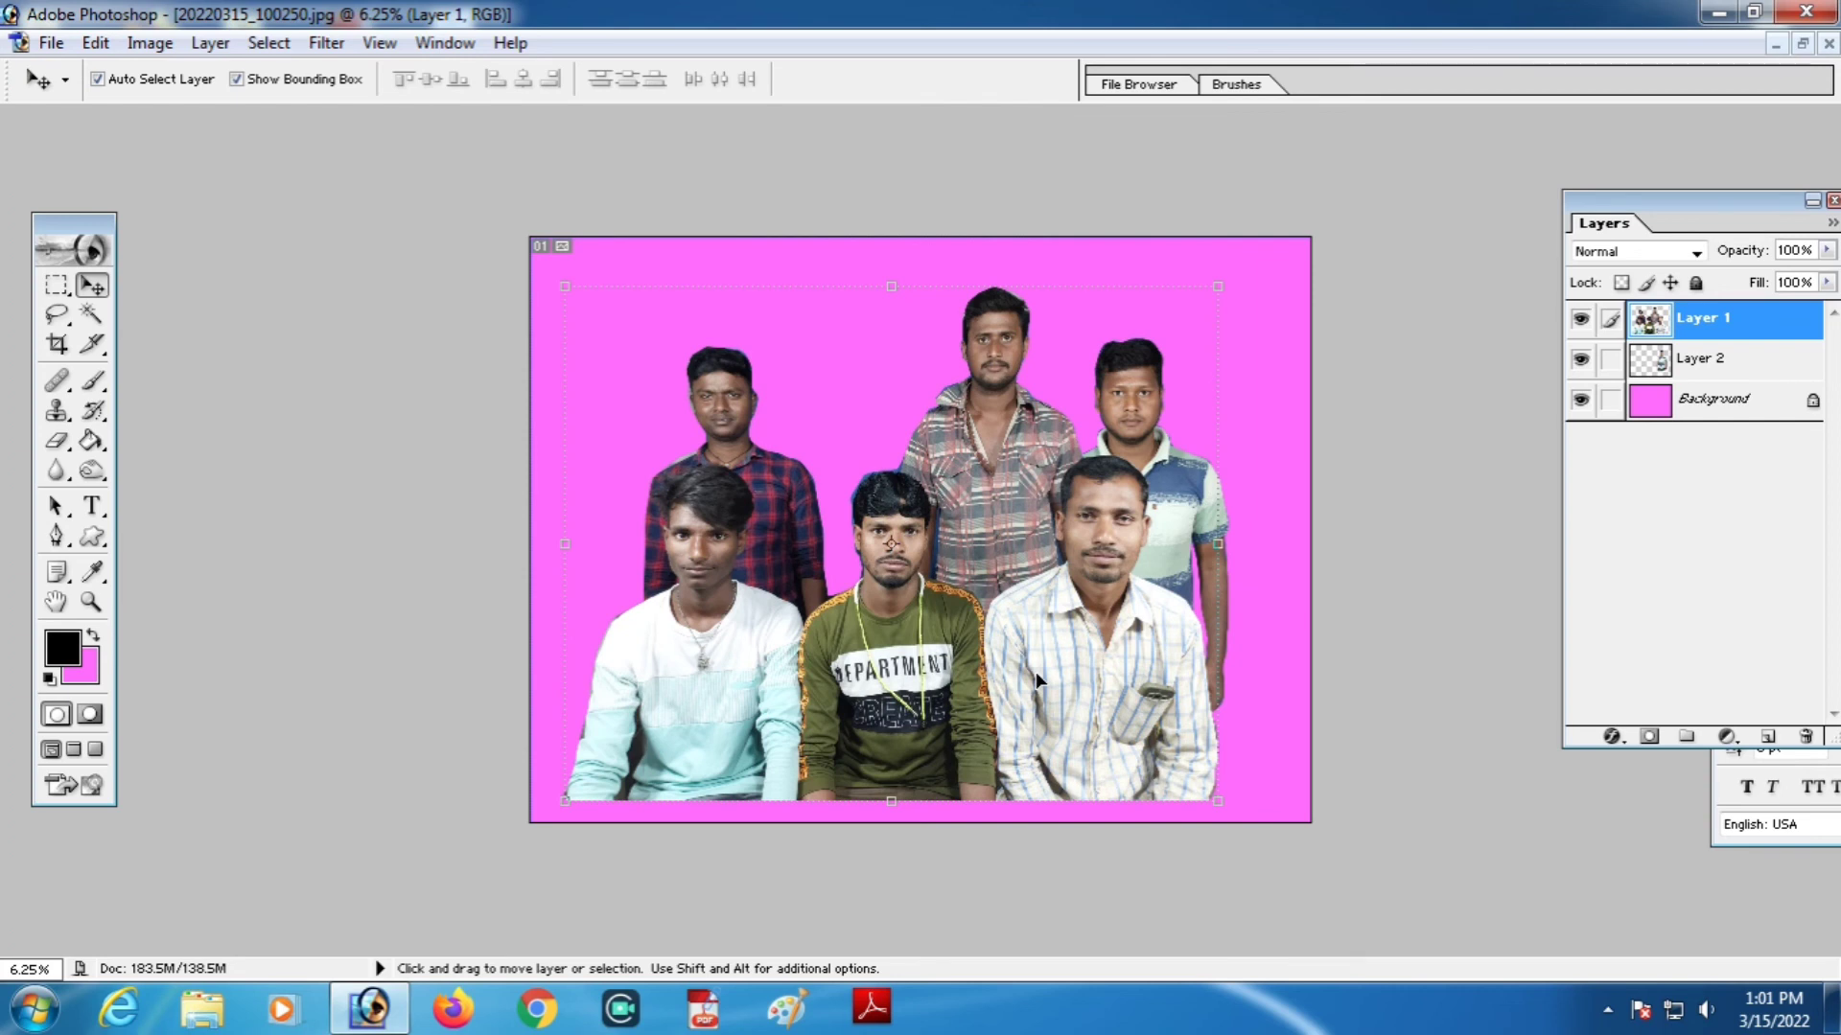
# Move the striped-shirt man on Layer 2 between the two standing men, behind the seated man in the green shirt
pyautogui.click(1277, 412)
pyautogui.click(1185, 489)
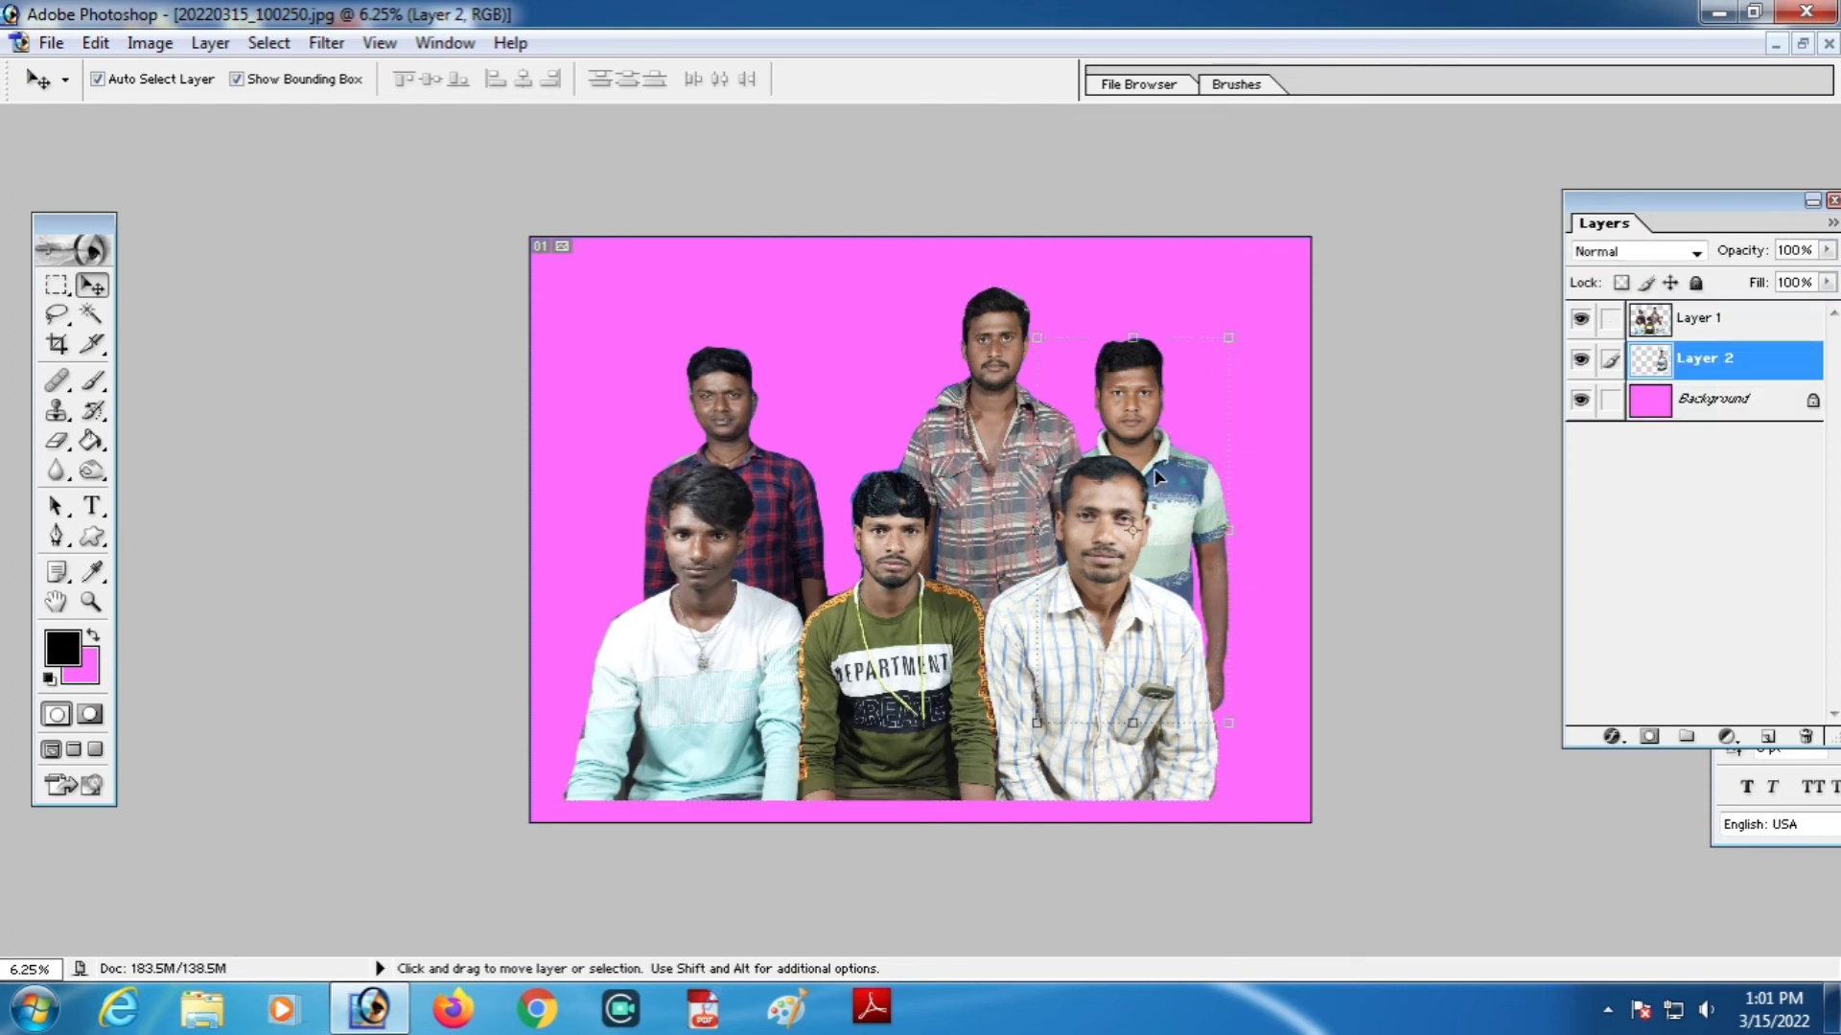
pyautogui.moveTo(1155, 470); pyautogui.dragTo(872, 470)
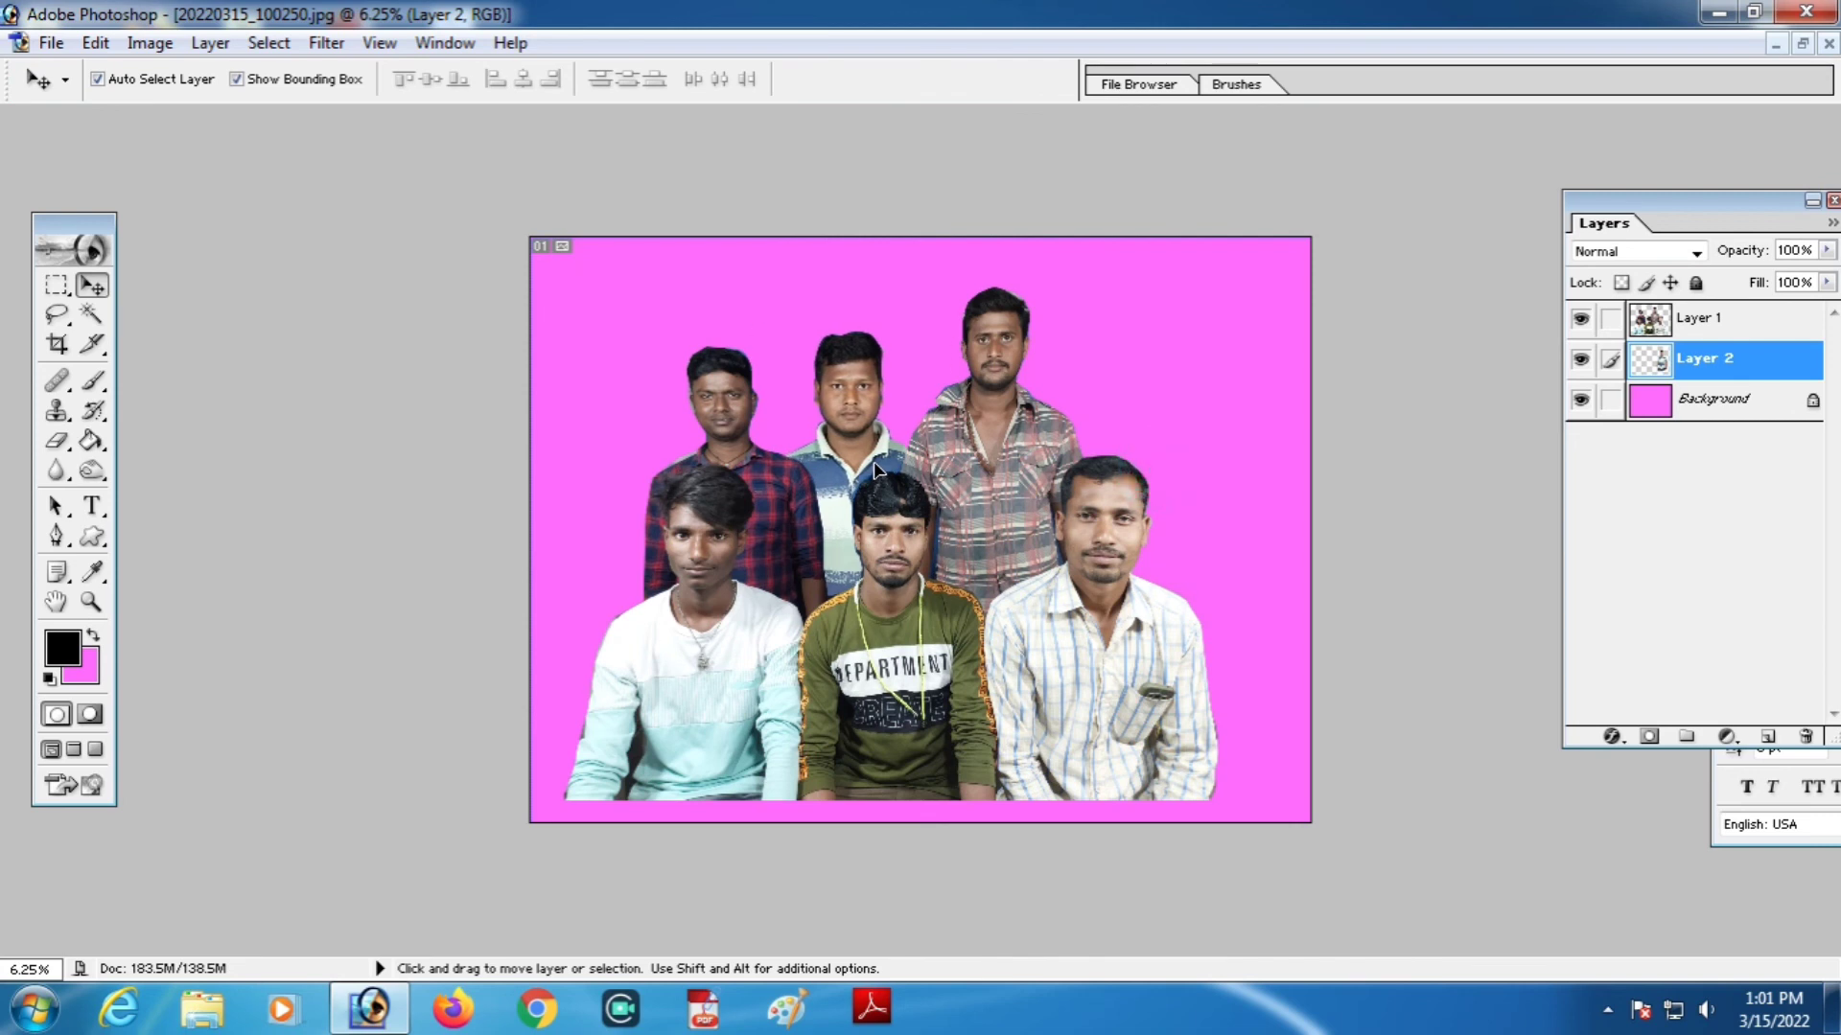
# Set the Crop tool to a width of 4 in and a height of 6 in
pyautogui.click(56, 344)
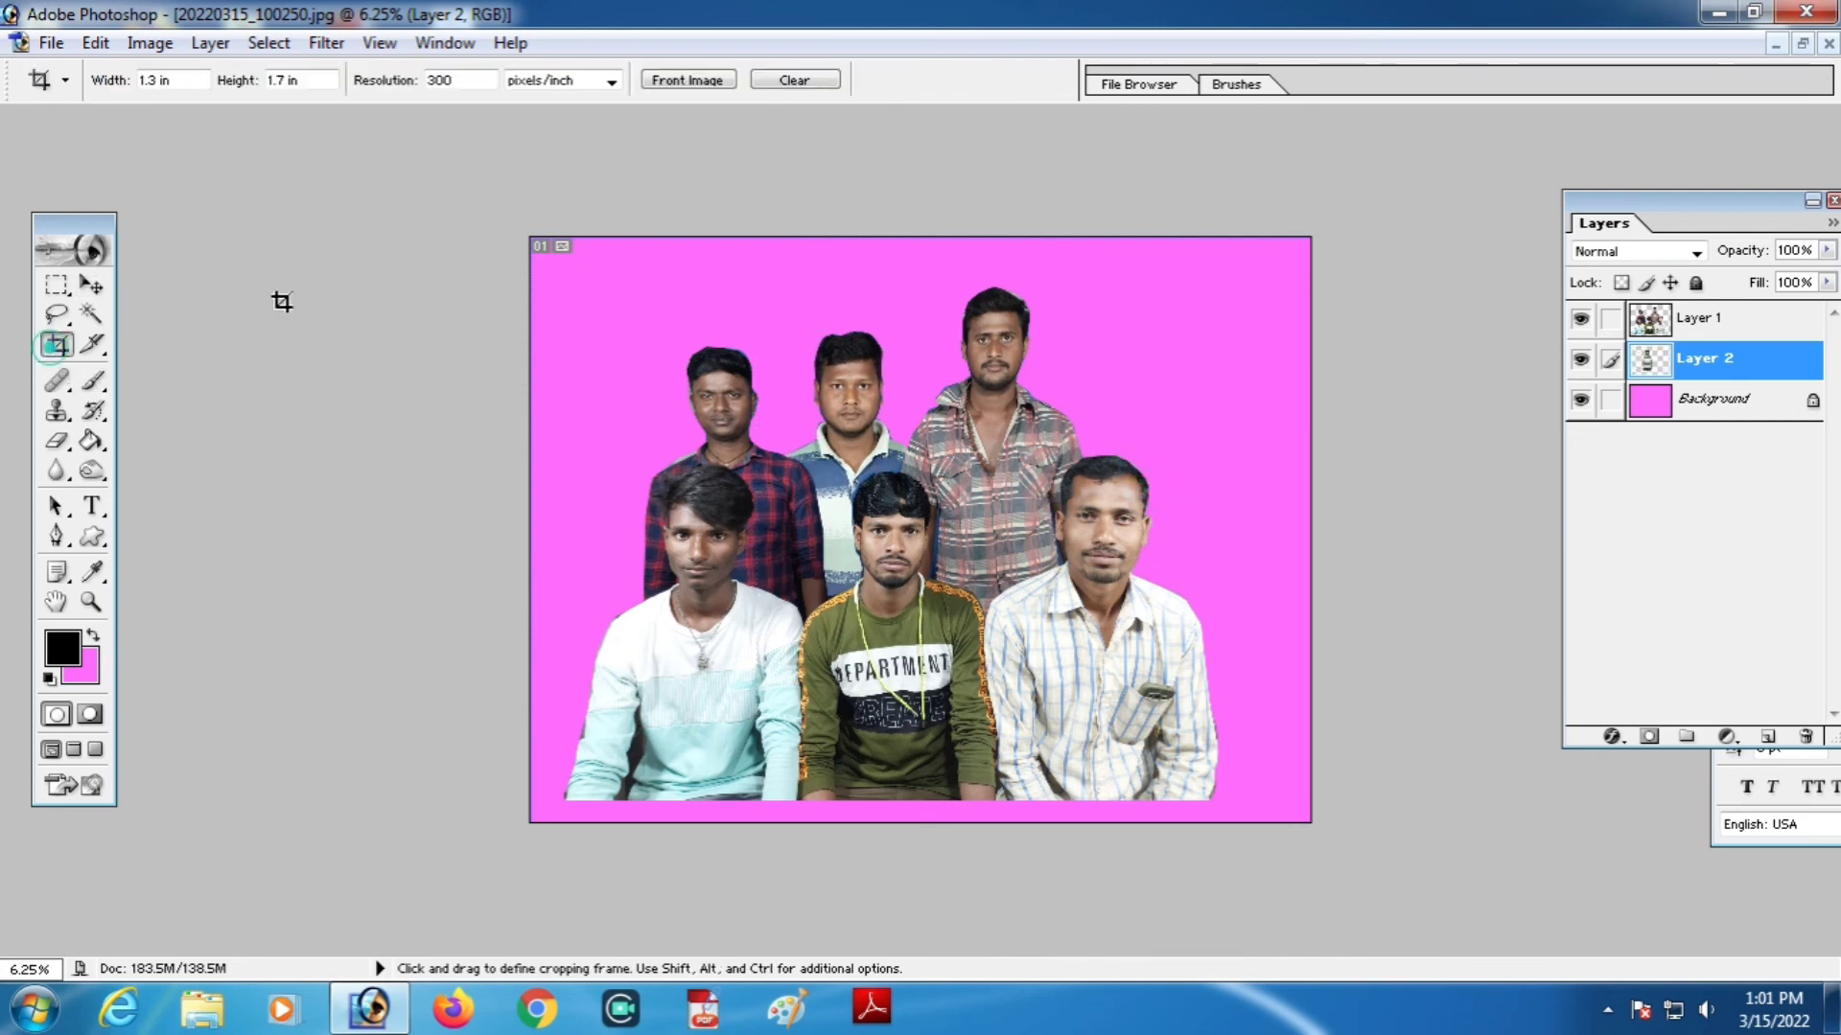
pyautogui.doubleClick(174, 81)
pyautogui.write('4')
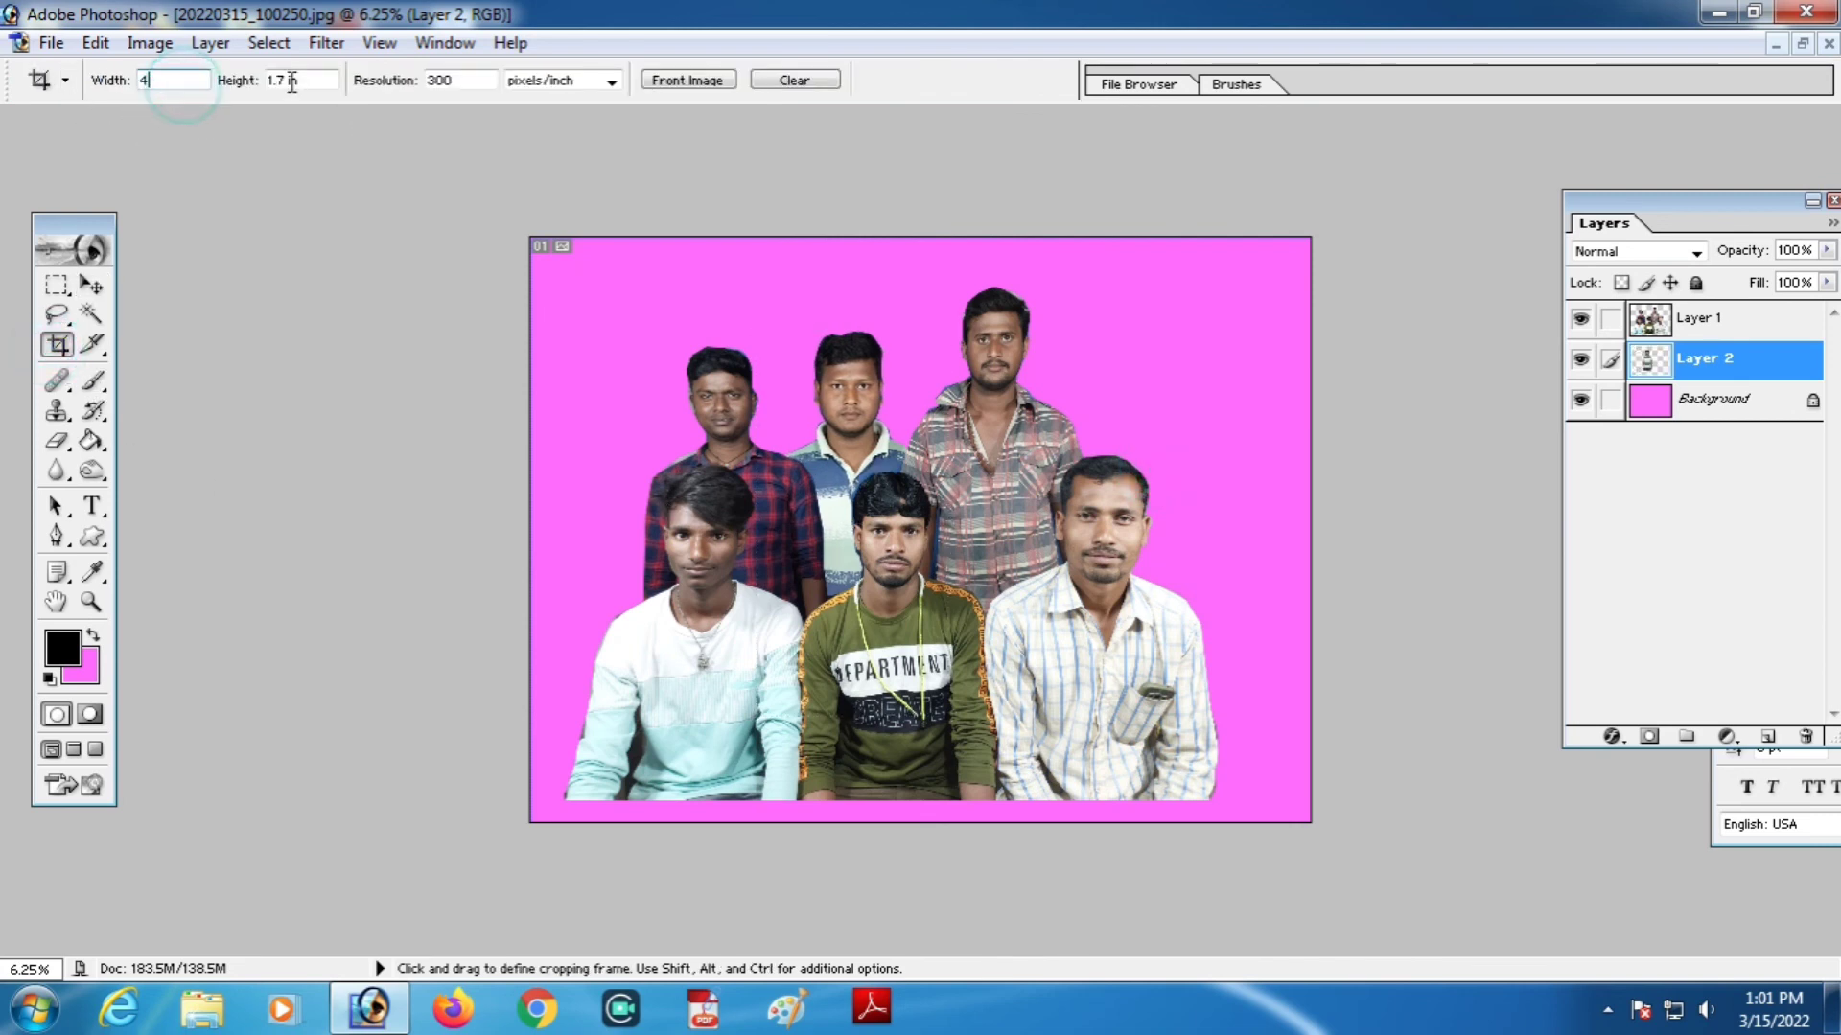
pyautogui.write(' in')
pyautogui.doubleClick(305, 81)
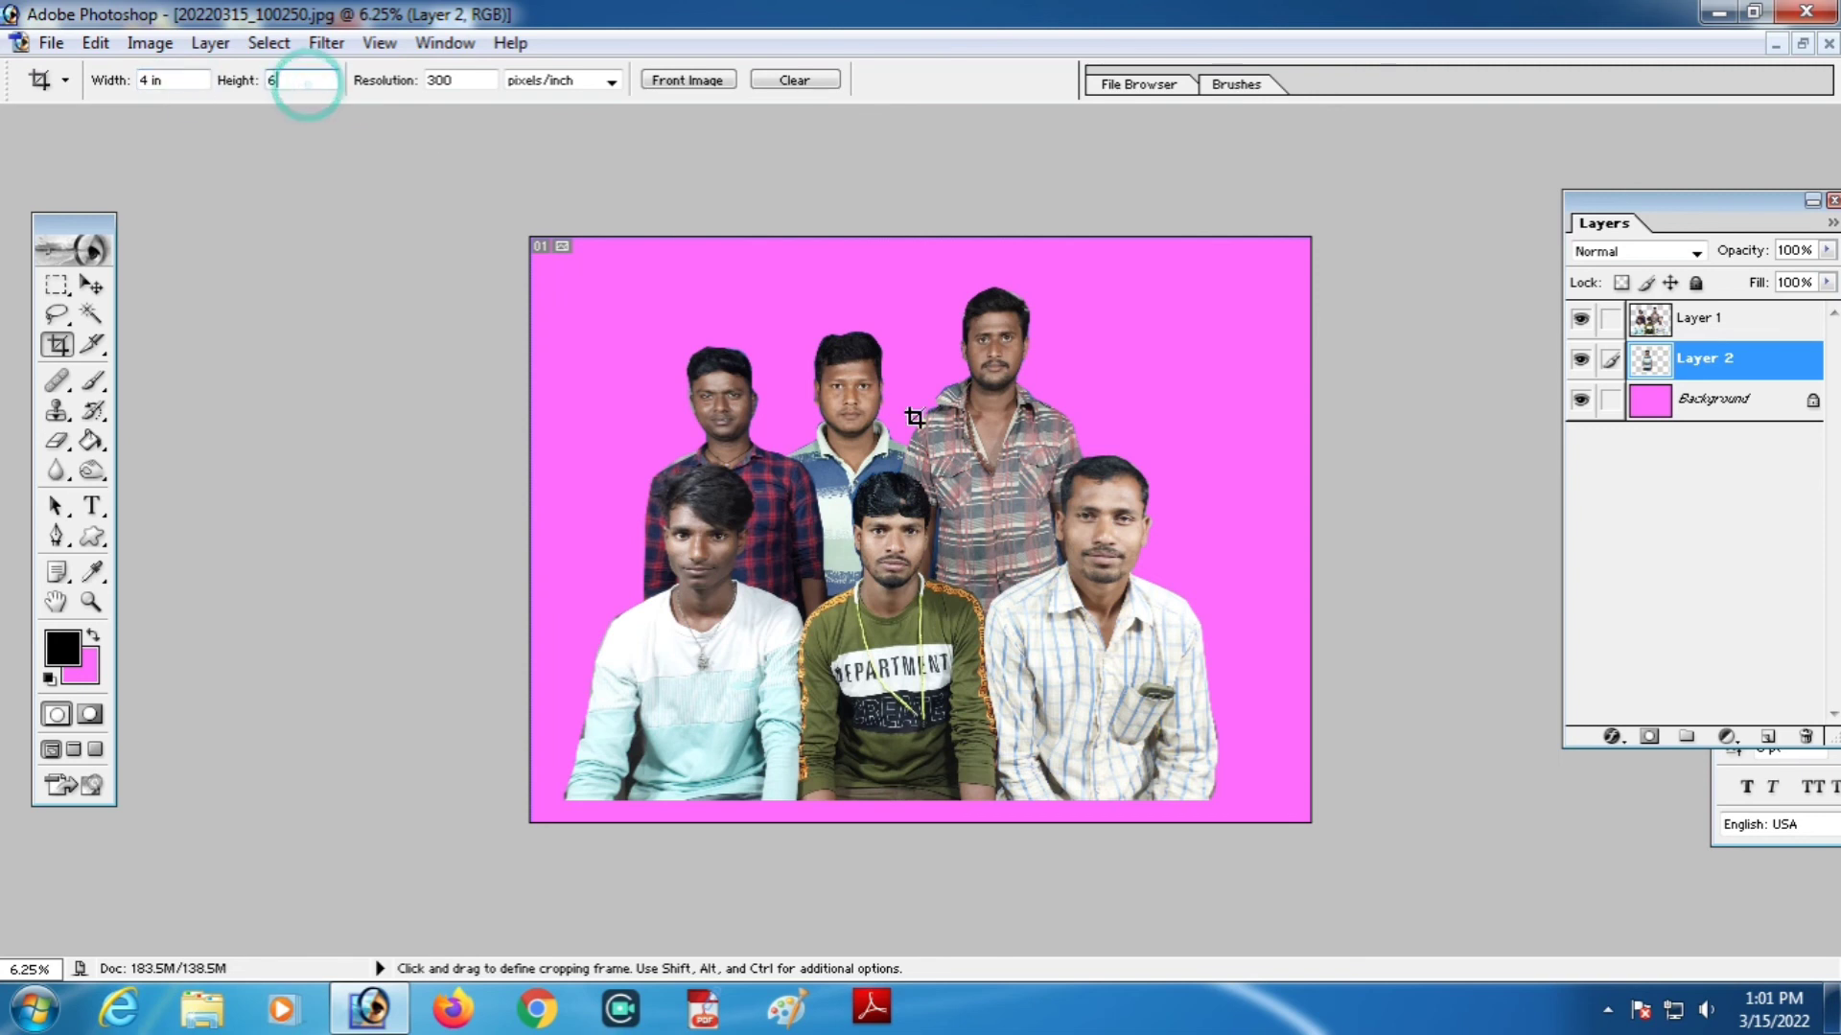
pyautogui.write('6')
# Crop the photo to a landscape frame around all six men, turning, enlarging and straightening the frame to fit the group
pyautogui.moveTo(618, 257); pyautogui.dragTo(756, 462)
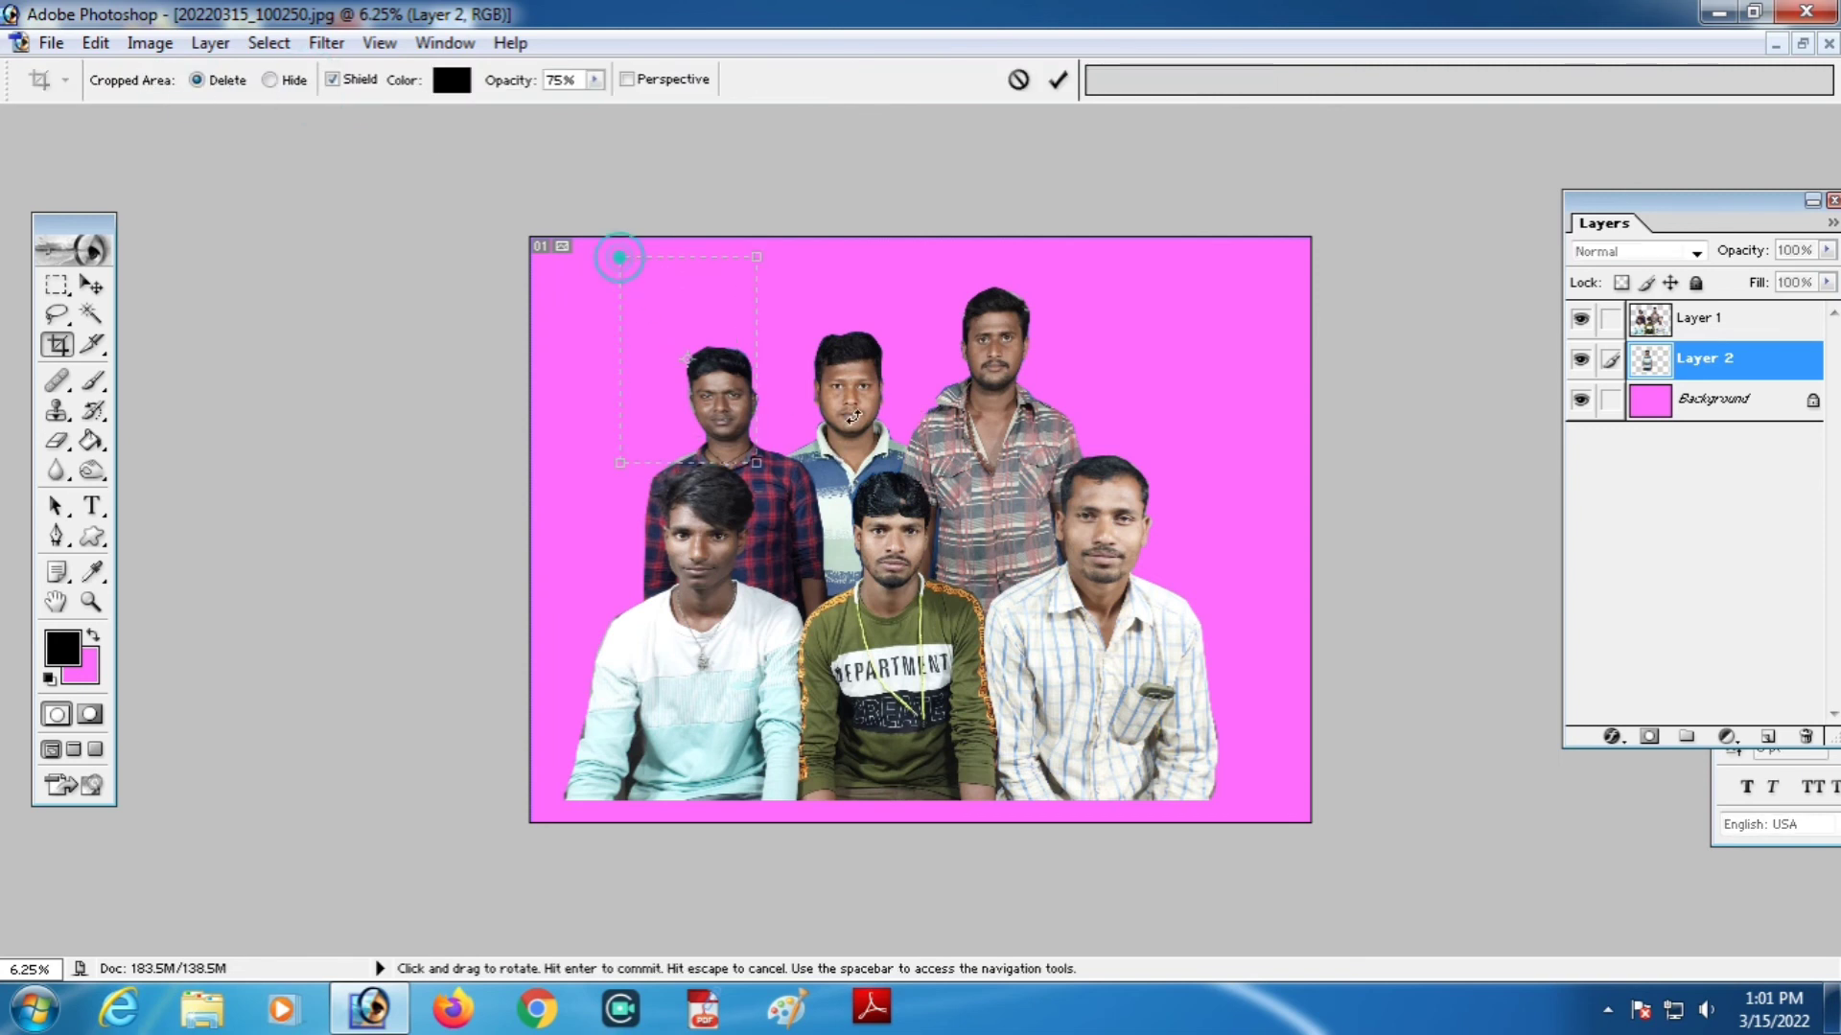
pyautogui.moveTo(901, 313)
pyautogui.mouseDown()
pyautogui.moveTo(669, 583)
pyautogui.moveTo(750, 577)
pyautogui.moveTo(725, 567)
pyautogui.mouseUp()
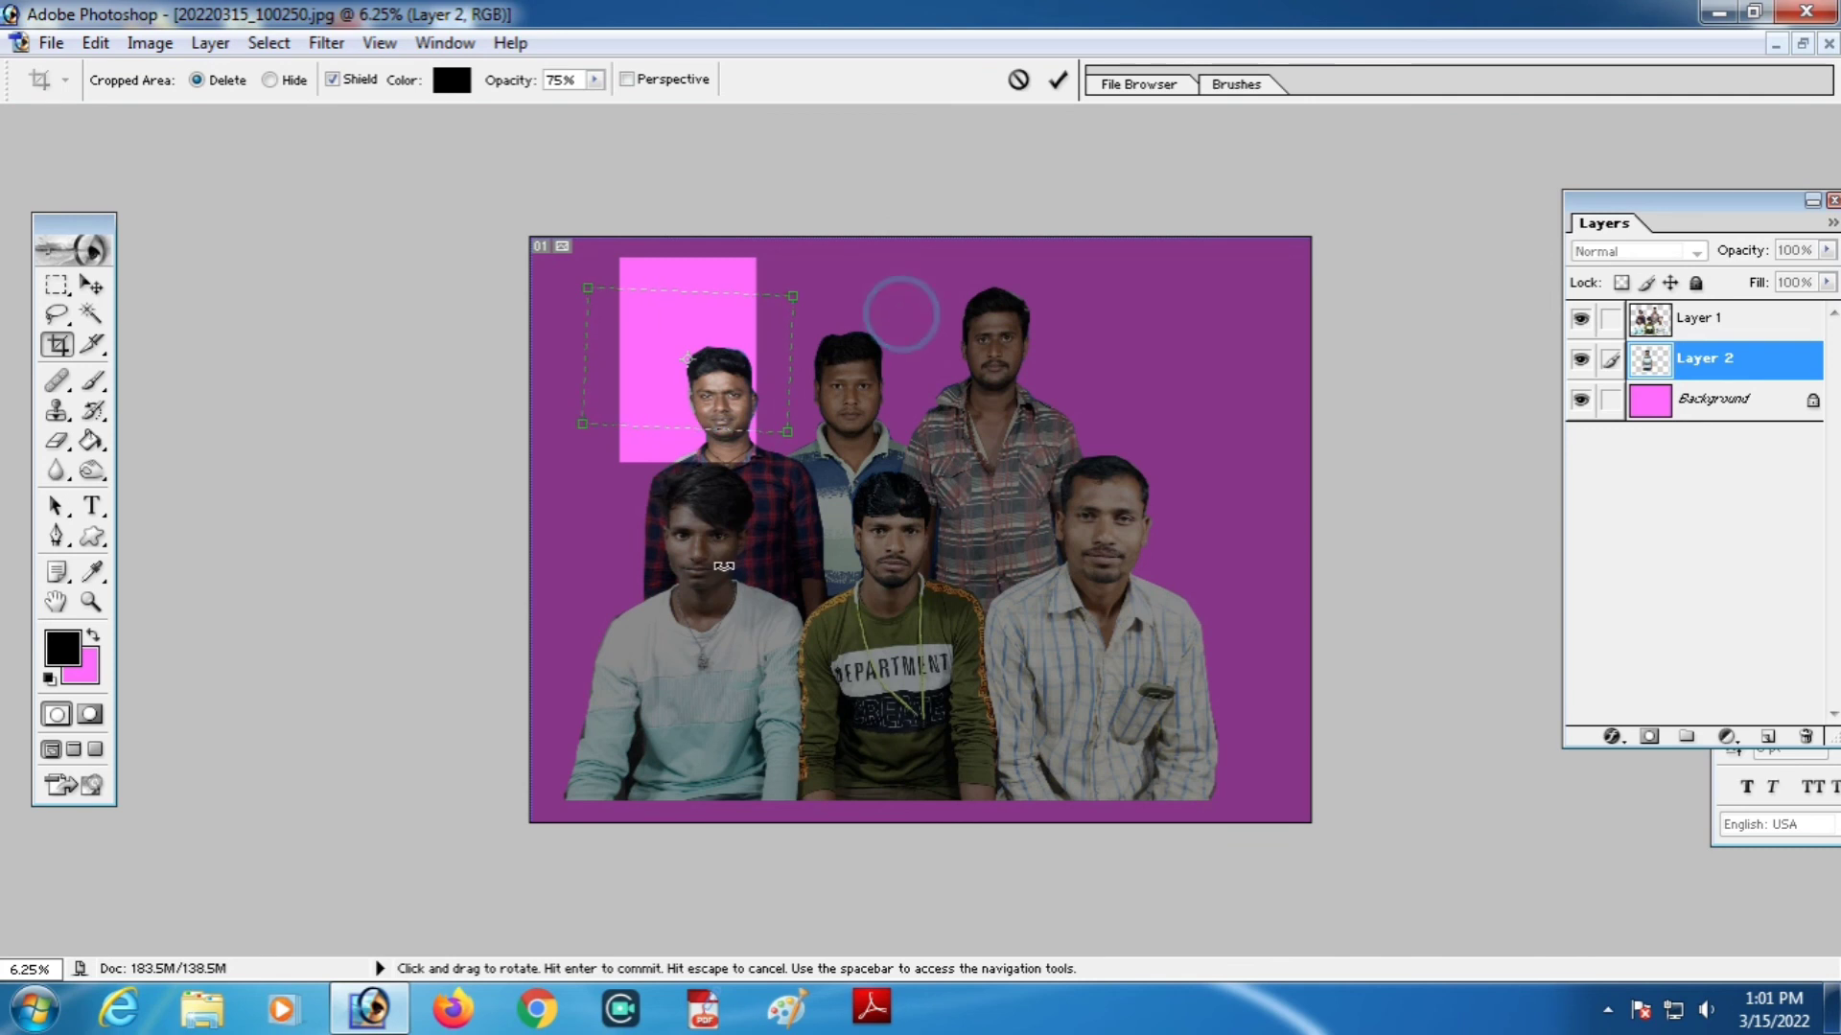
pyautogui.moveTo(788, 433); pyautogui.dragTo(1227, 737)
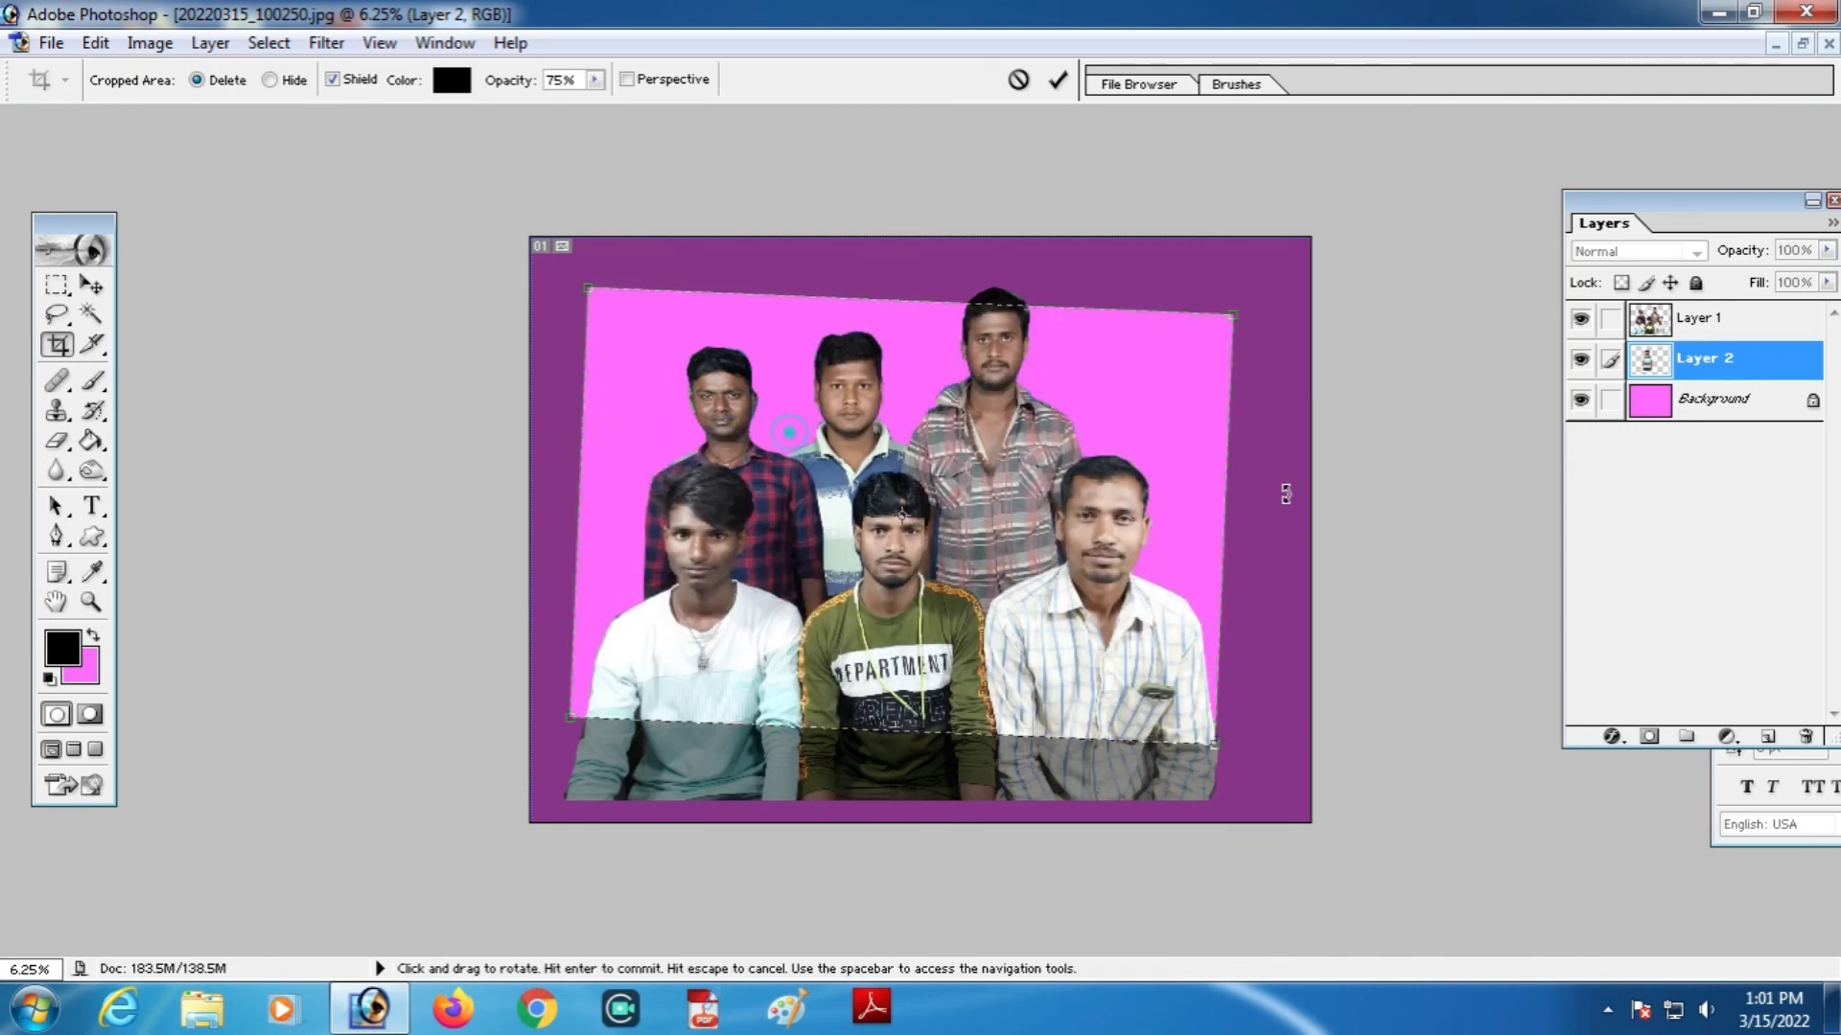
pyautogui.moveTo(1288, 487); pyautogui.dragTo(1287, 467)
pyautogui.moveTo(1098, 540); pyautogui.dragTo(1094, 521)
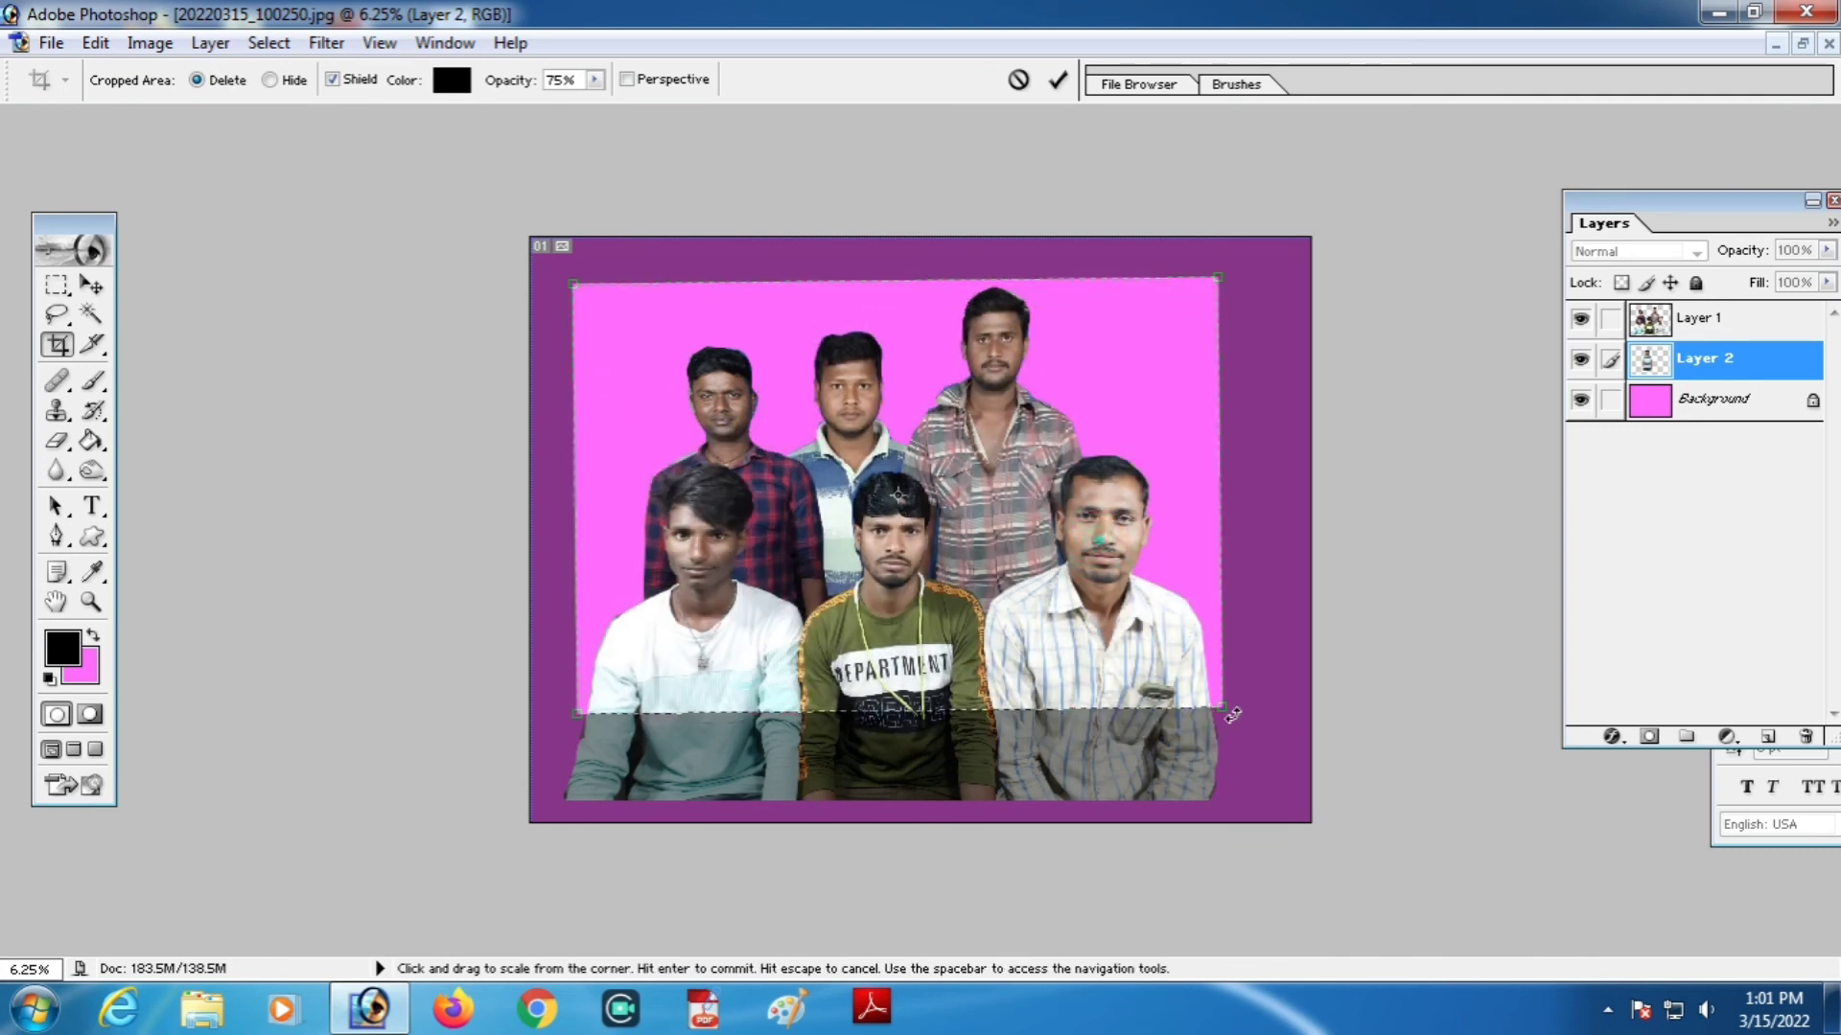
pyautogui.moveTo(1222, 707); pyautogui.dragTo(1212, 700)
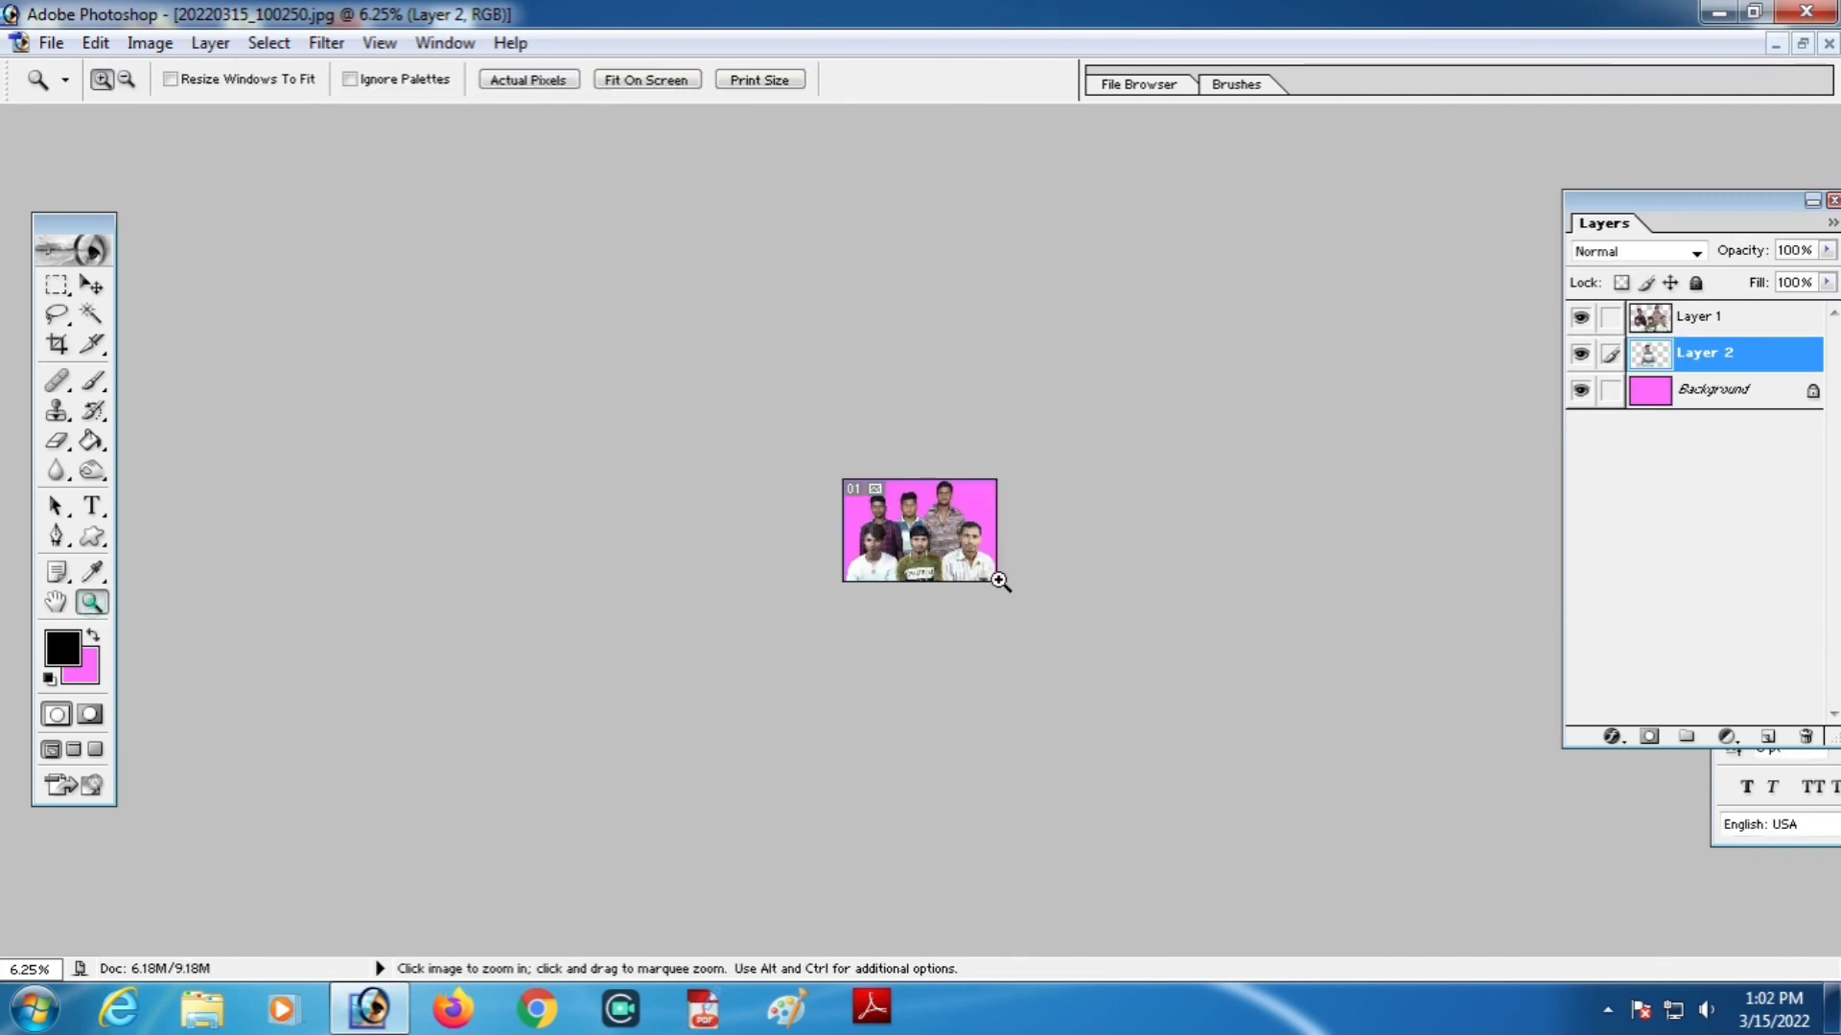
# Merge all visible layers of the cropped group photo into the Background
pyautogui.click(998, 581)
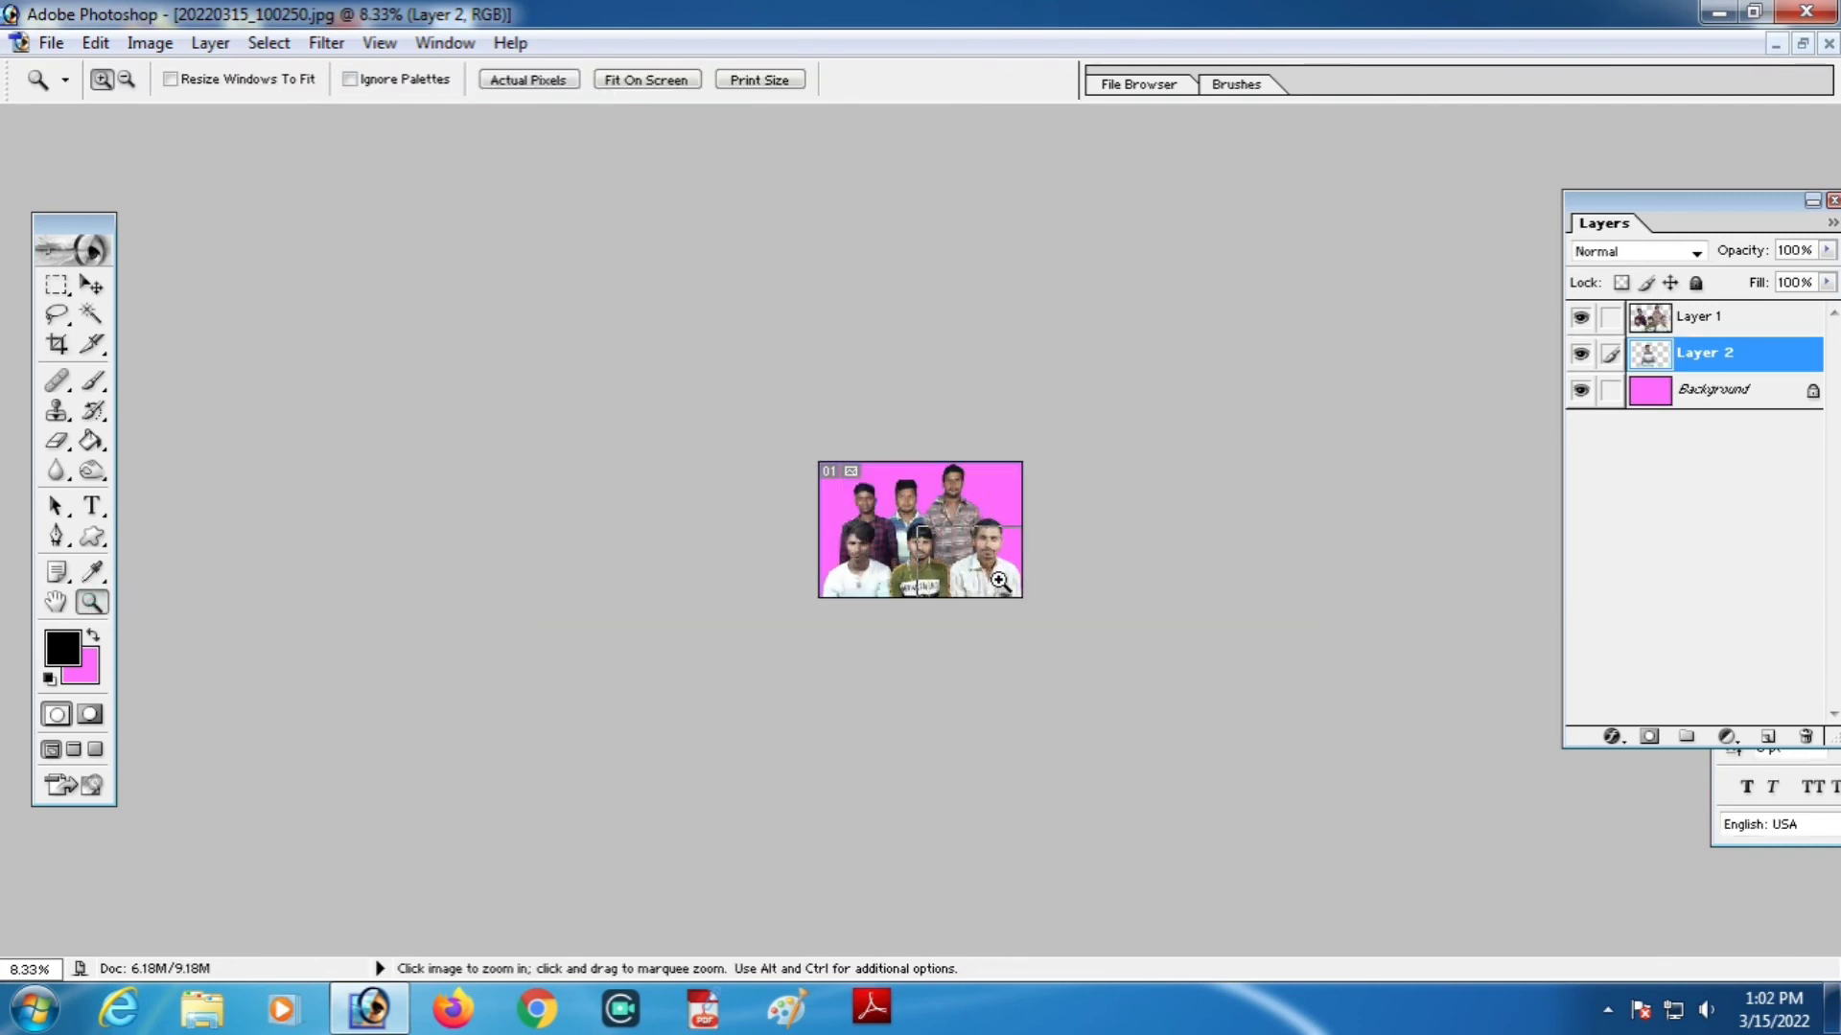
pyautogui.click(998, 581)
pyautogui.click(999, 581)
pyautogui.click(999, 581)
pyautogui.click(999, 581)
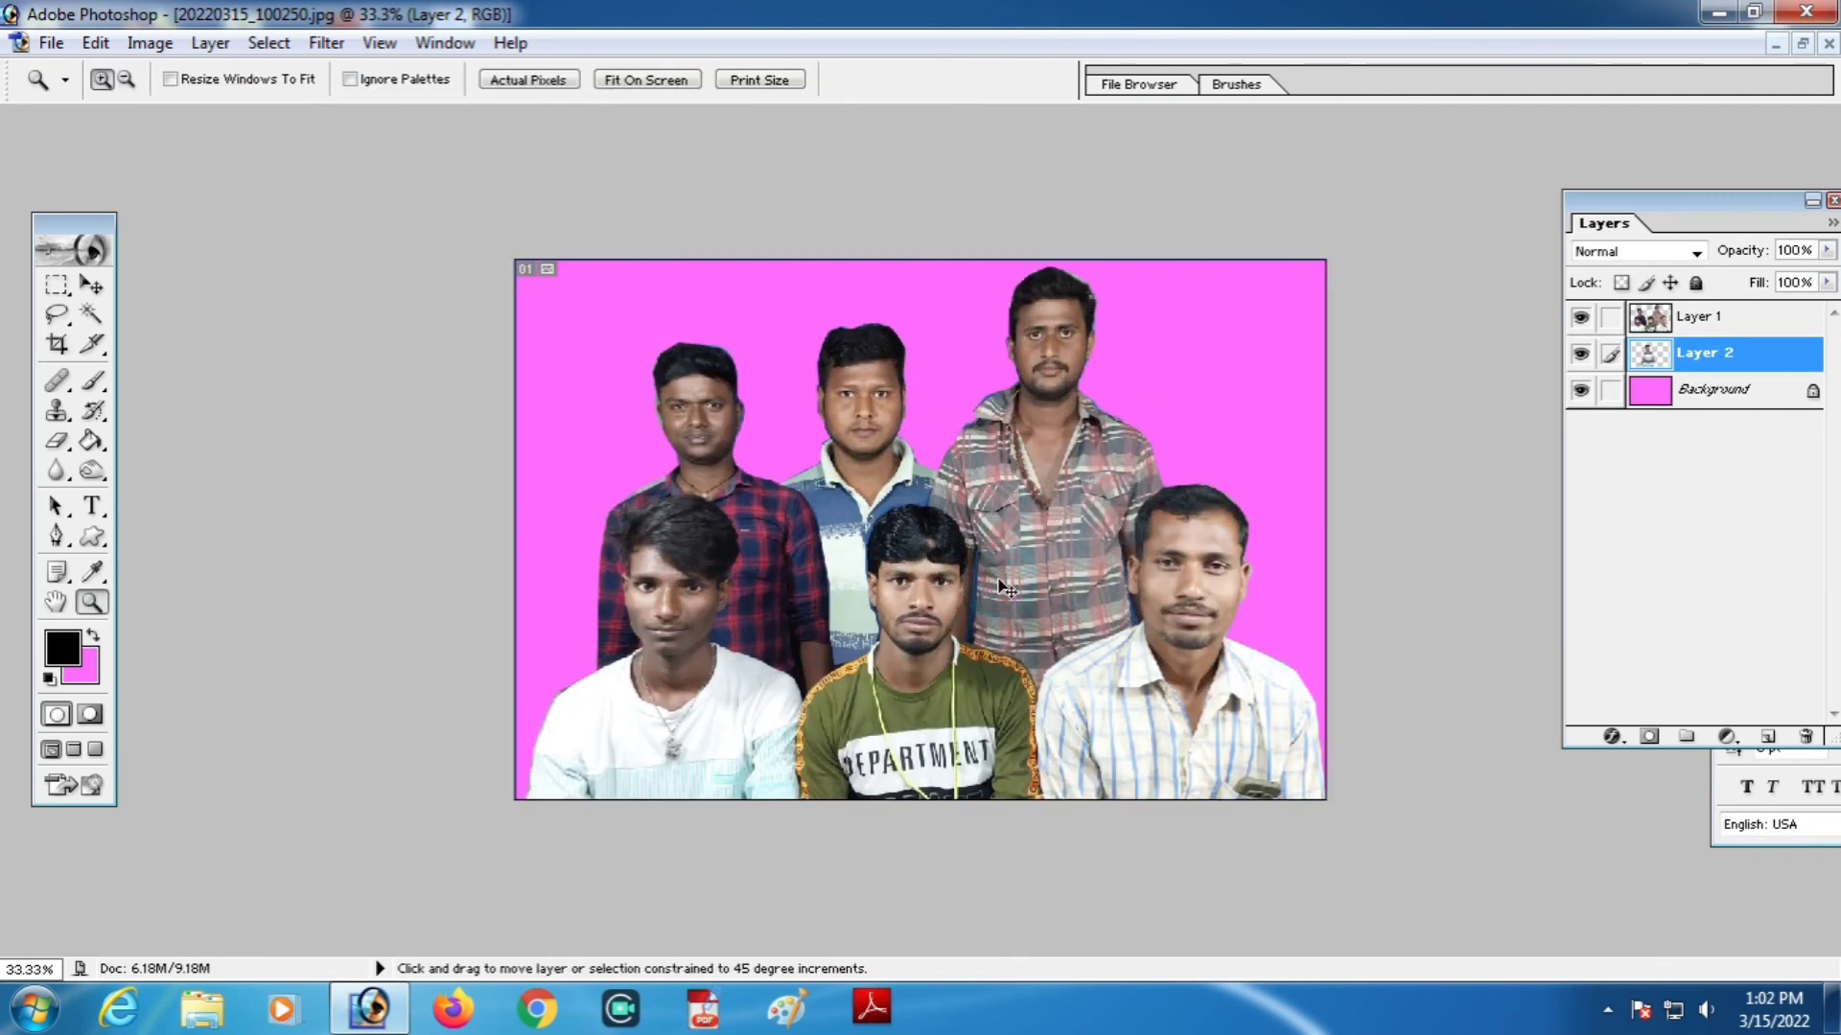
pyautogui.hotkey('ctrl', 'shift', 'e')
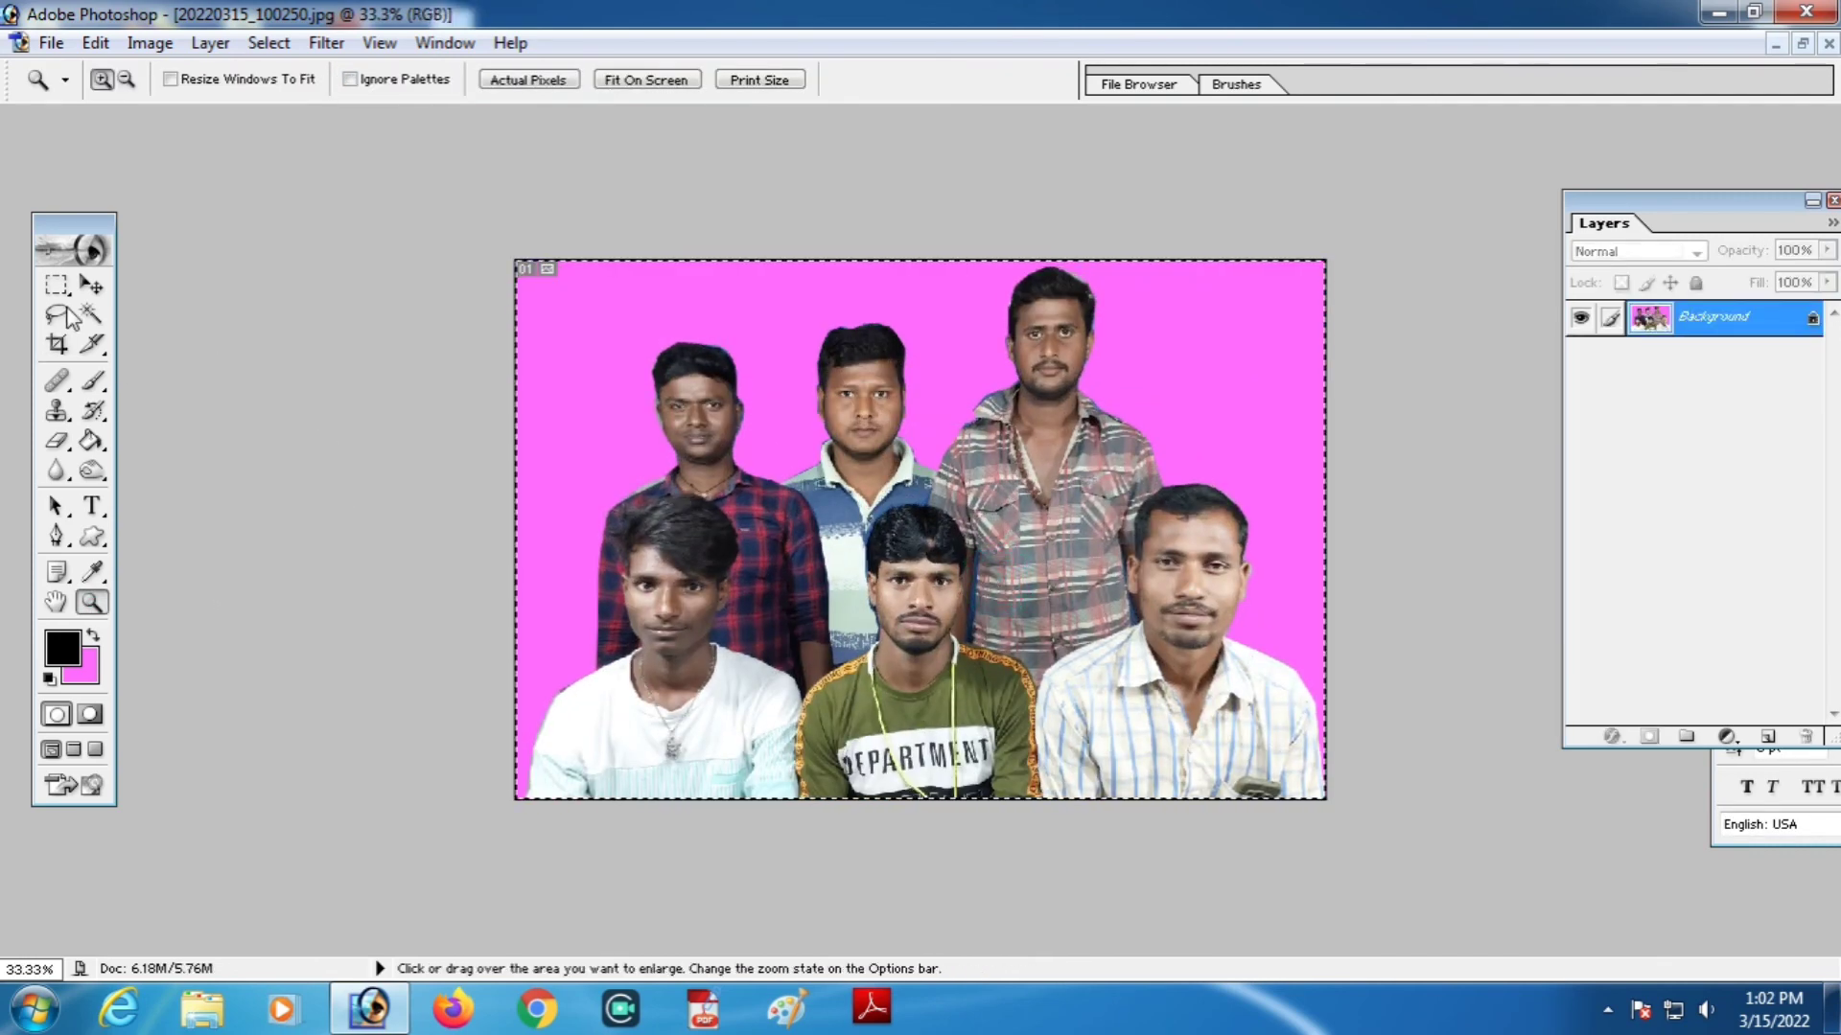
# Select the whole image and add a black stroke centred on its edge, in Normal mode at 100% opacity
pyautogui.hotkey('ctrl', 'a')
pyautogui.rightClick(819, 544)
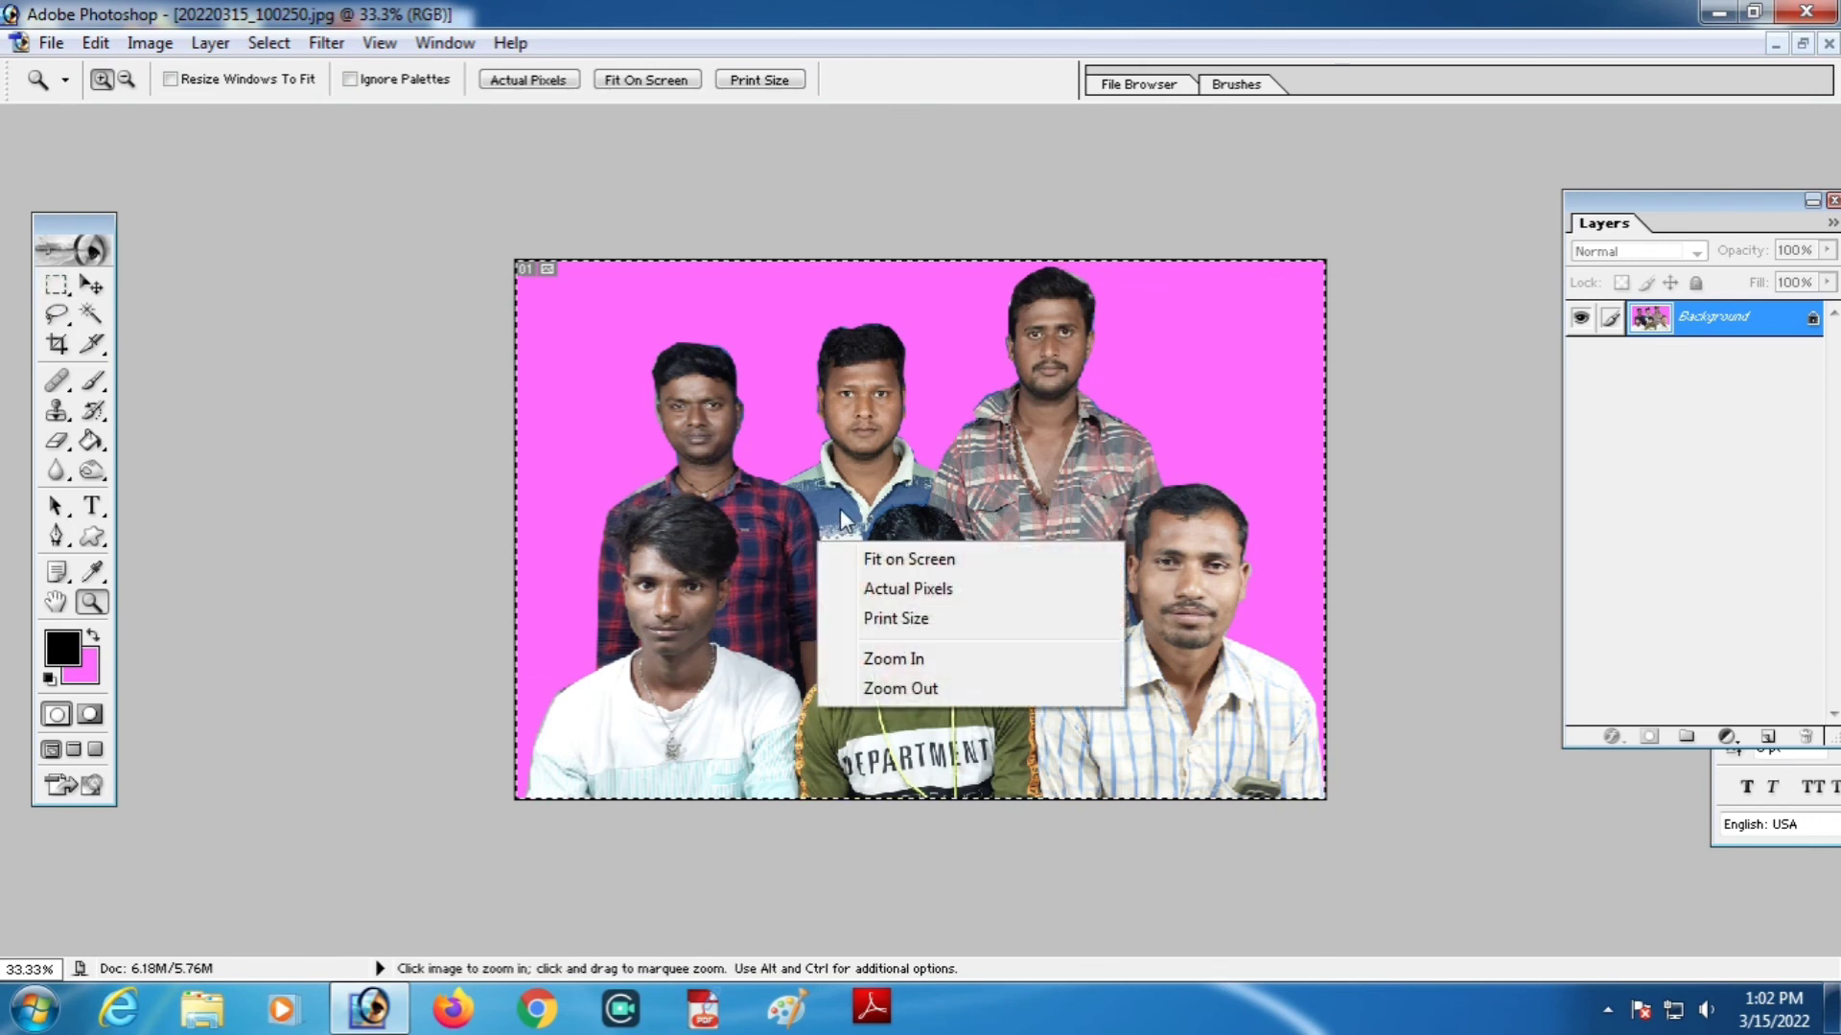
pyautogui.click(58, 291)
pyautogui.click(64, 276)
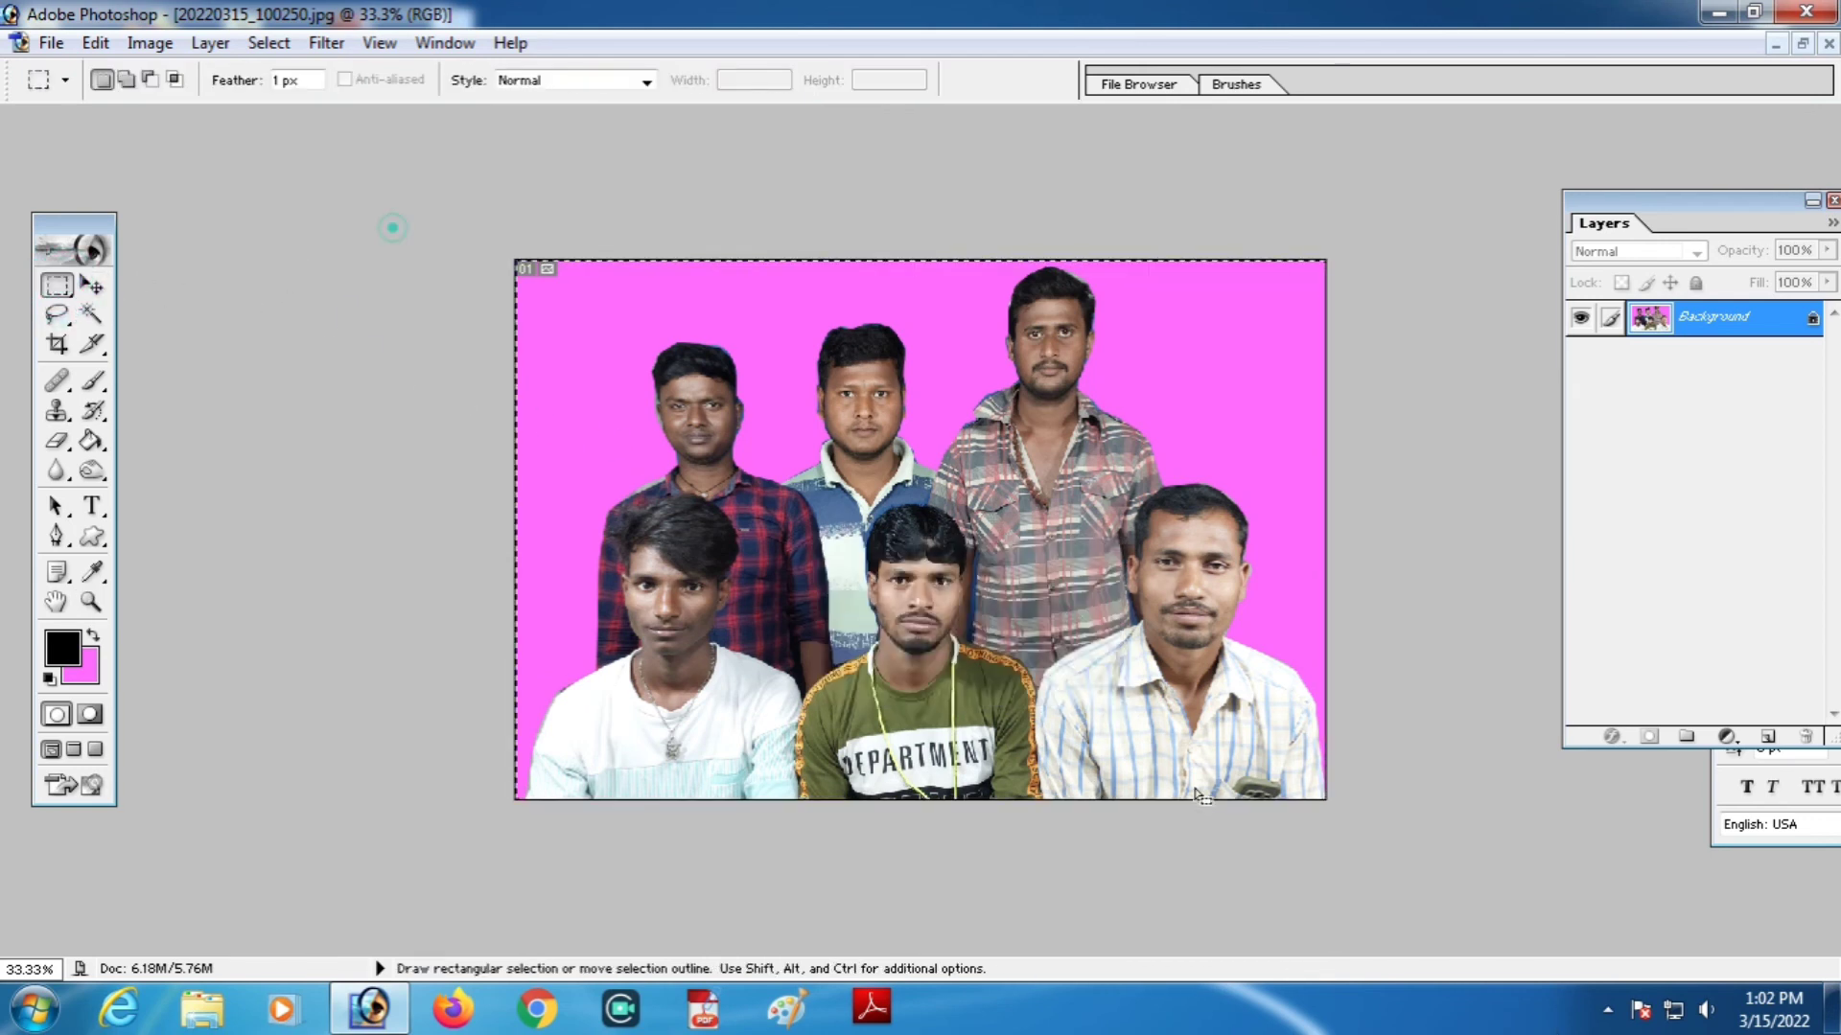
pyautogui.rightClick(799, 554)
pyautogui.click(874, 462)
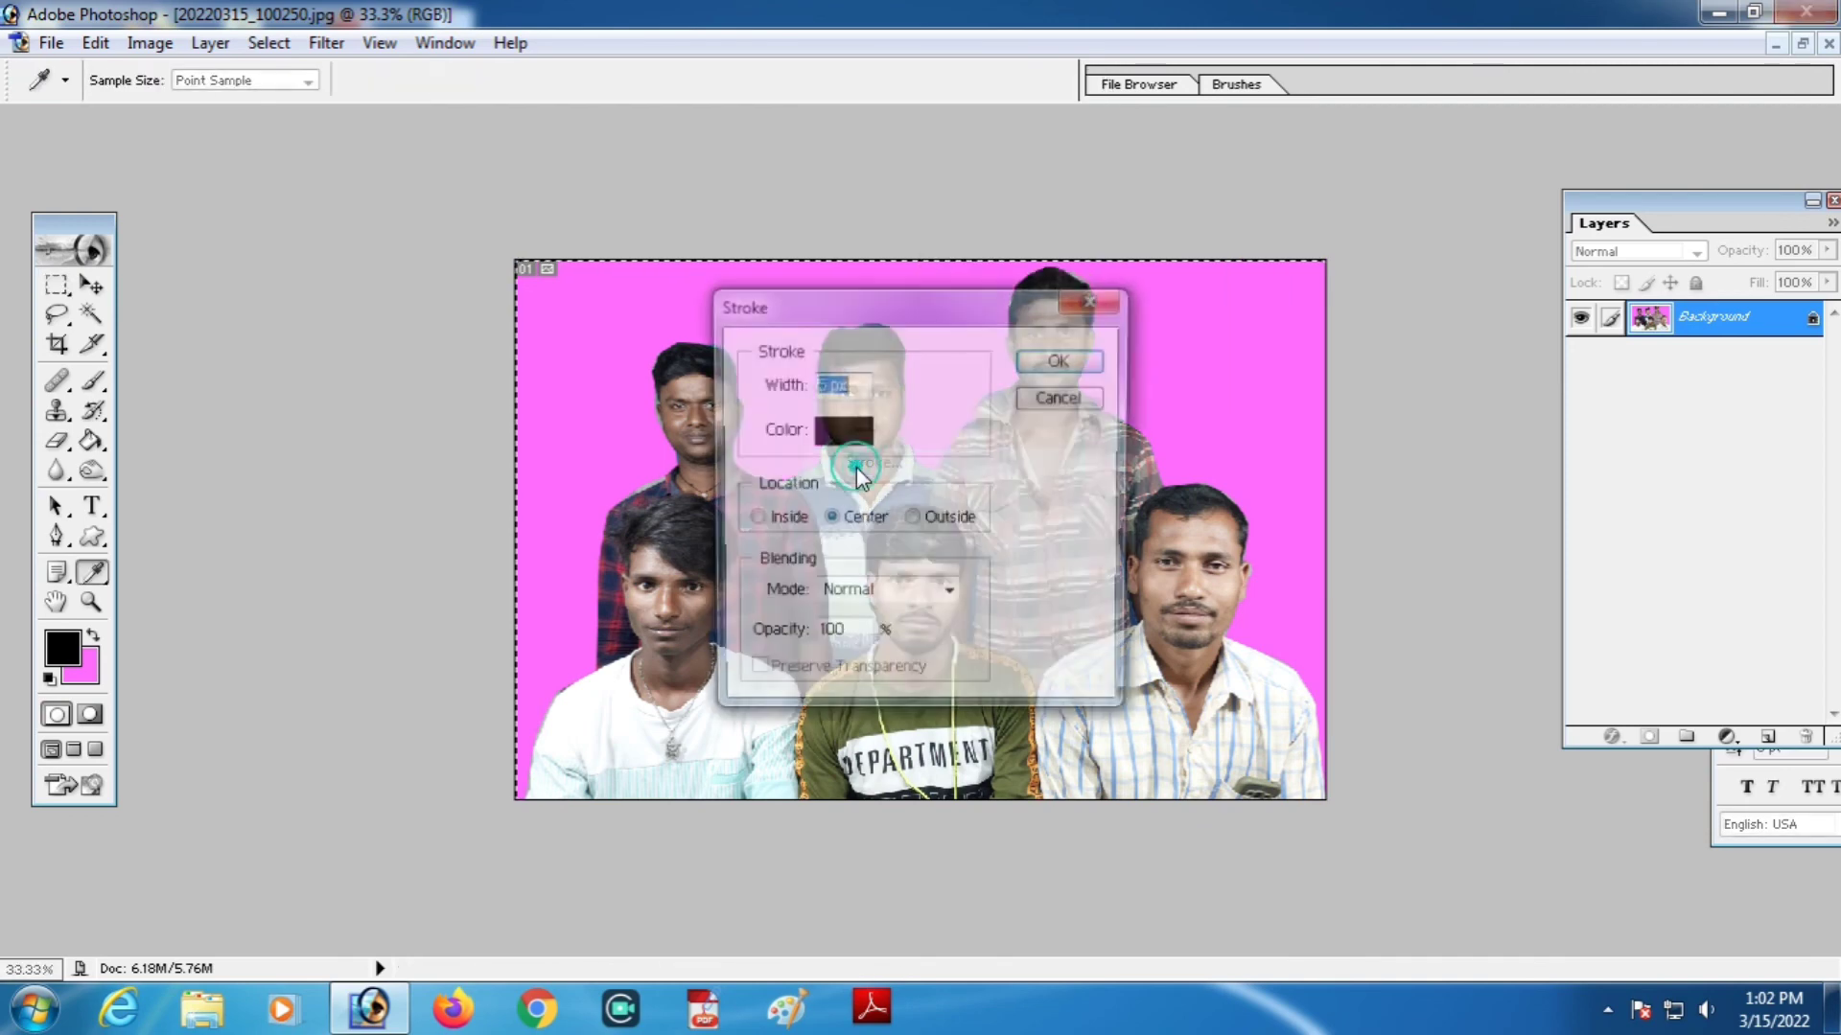
pyautogui.press('Return')
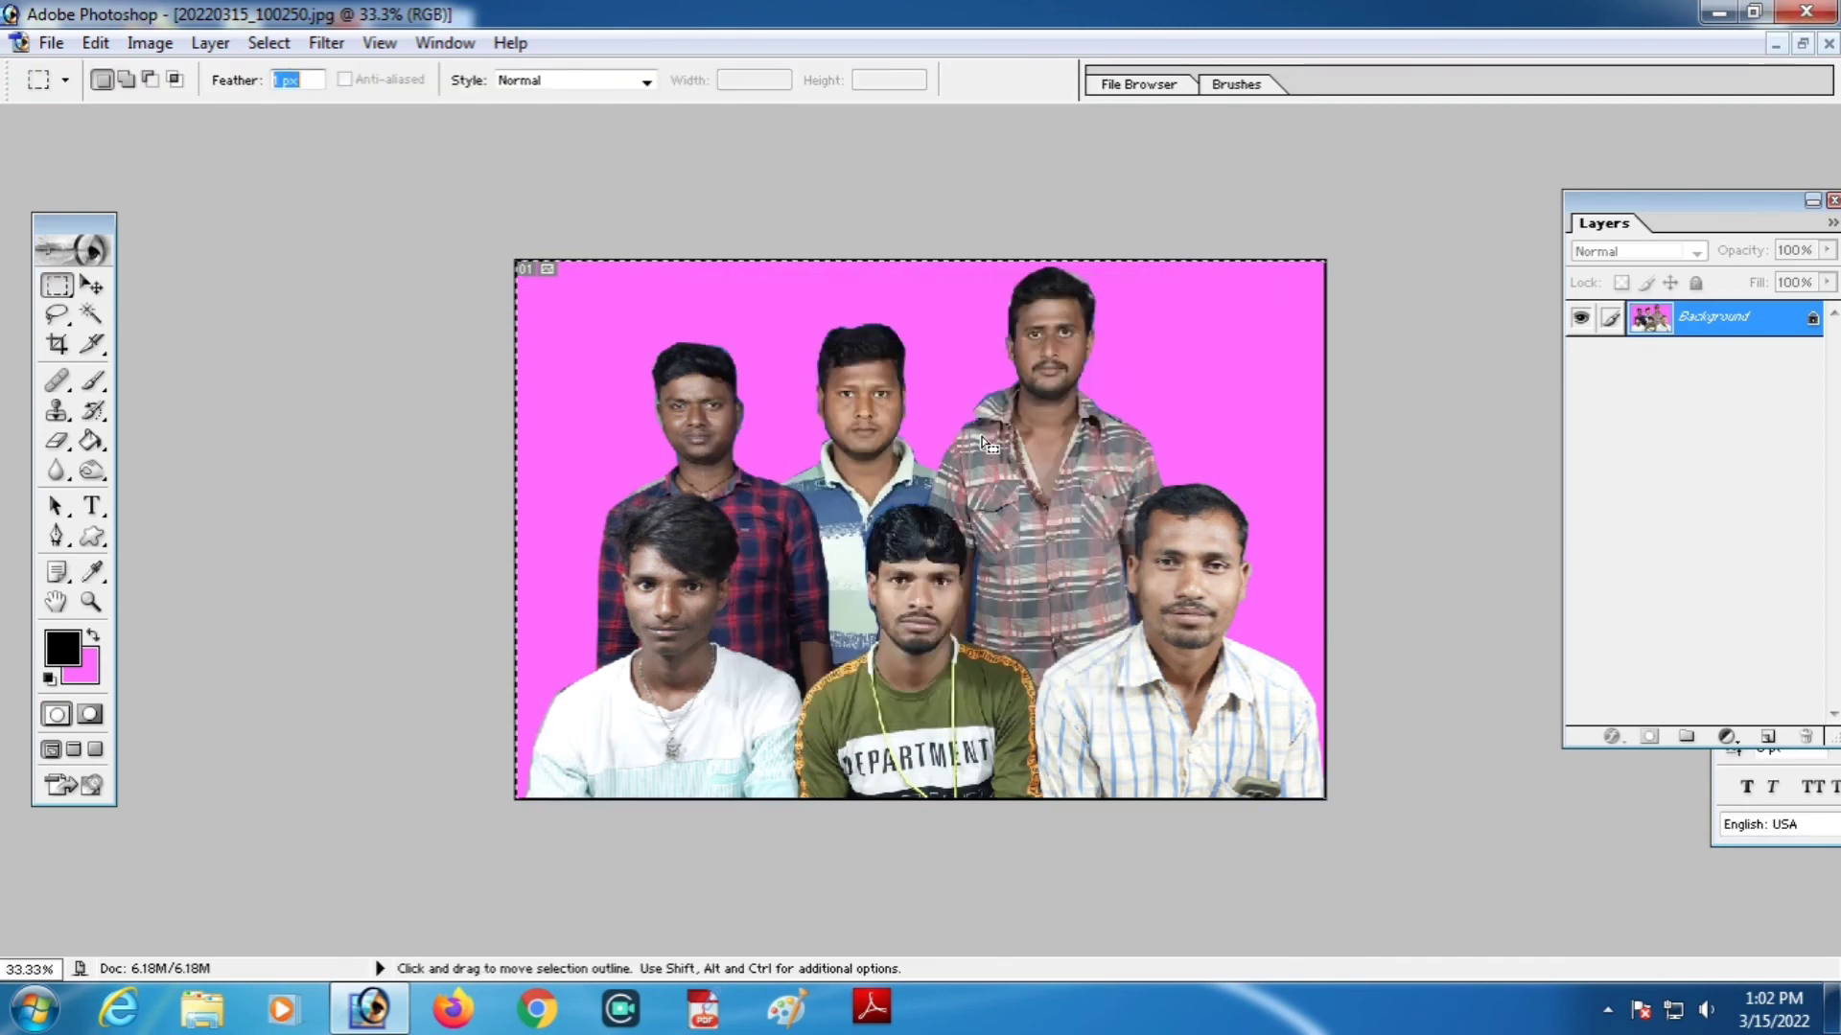